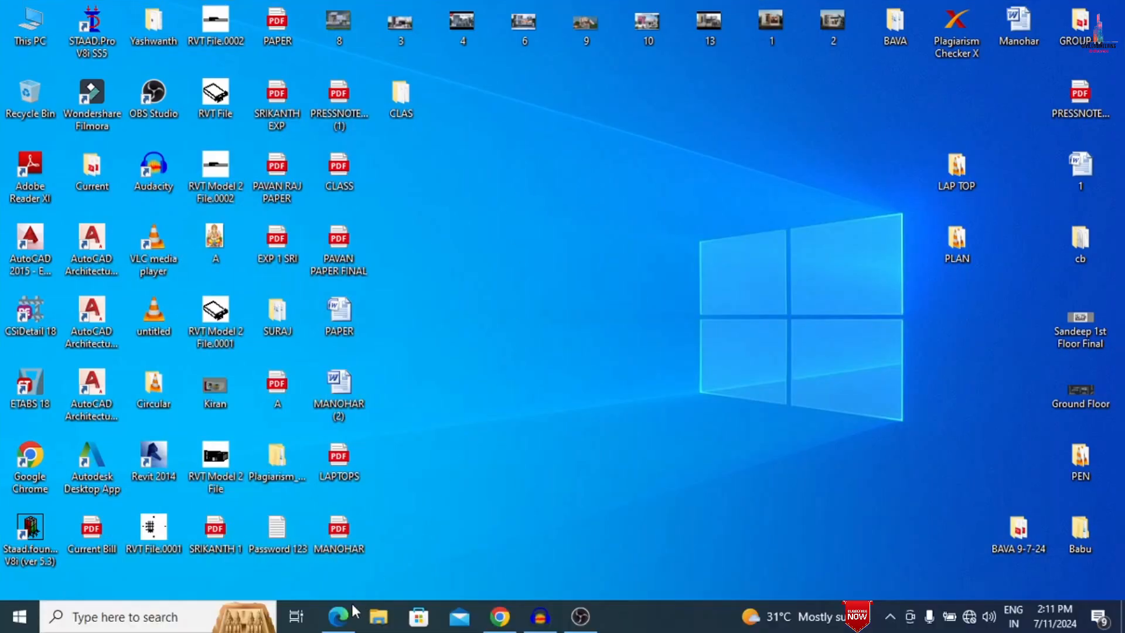
- Switch to G.pdf in Microsoft Edge and draw three red freehand lines across the plan through the horizontal rows of columns
mouse_move(350, 613)
click(338, 548)
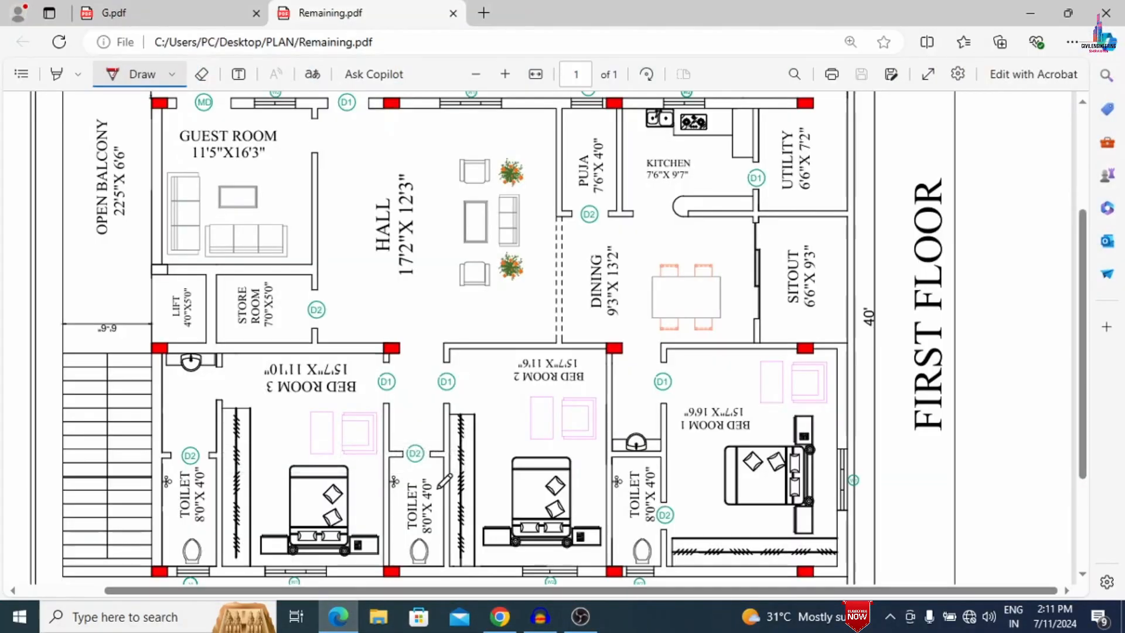
click(203, 8)
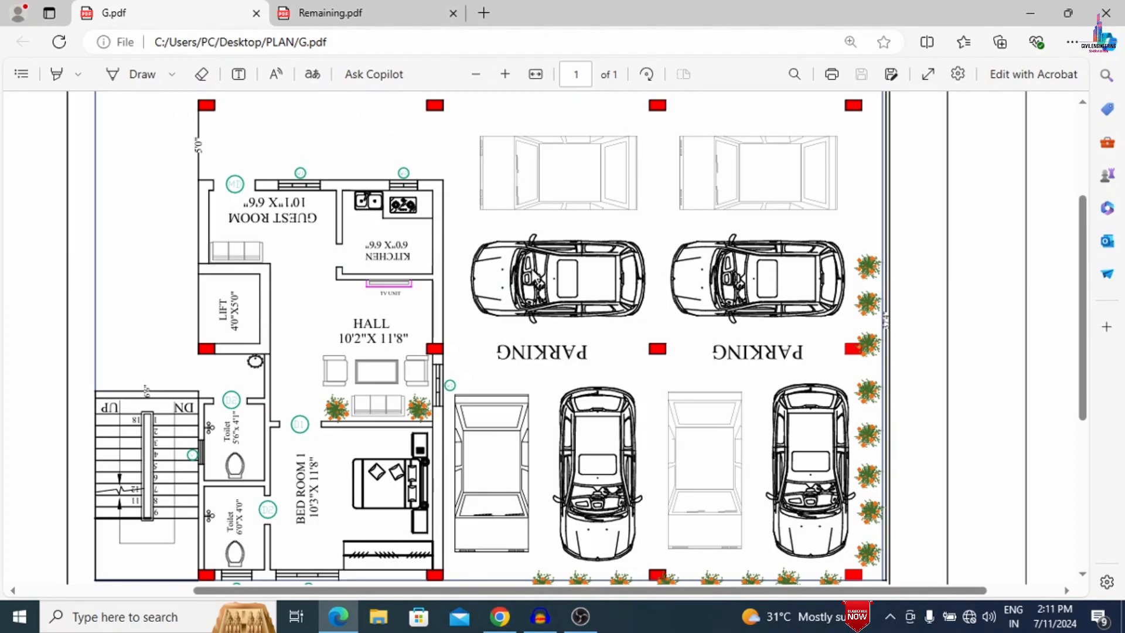
click(172, 75)
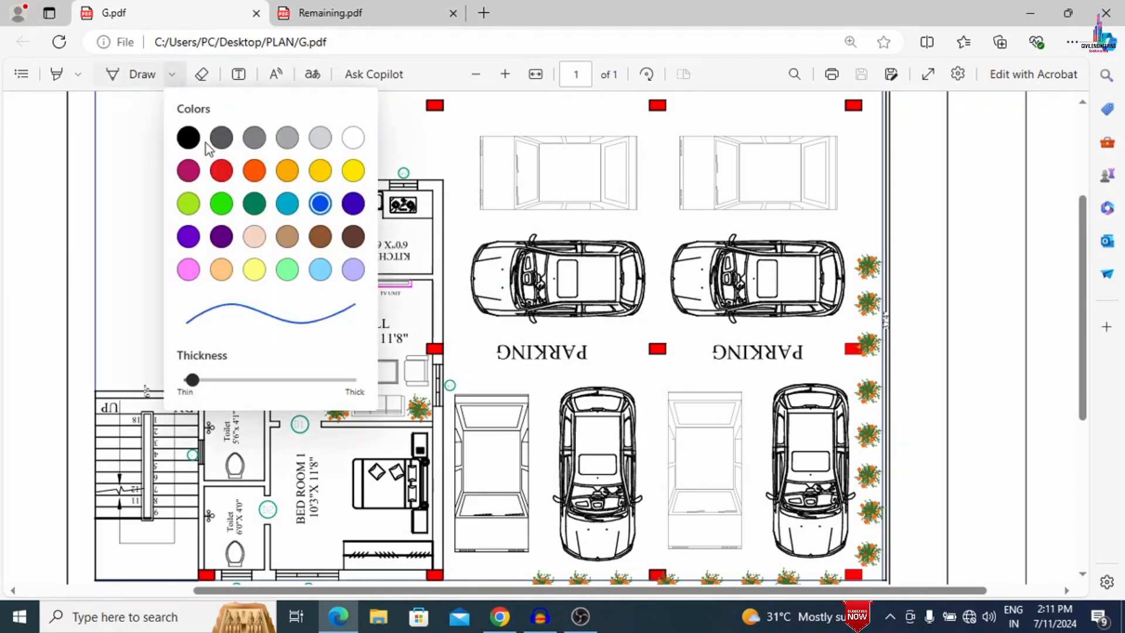
click(224, 171)
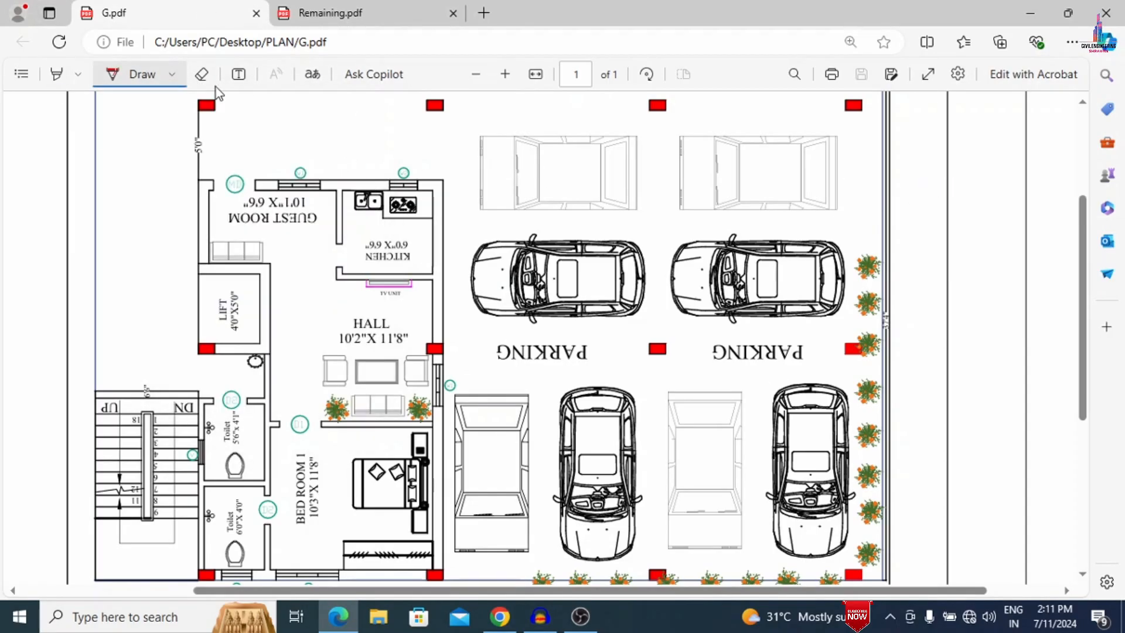
mouse_move(92, 102)
mouse_down()
mouse_move(287, 115)
mouse_move(876, 98)
mouse_up()
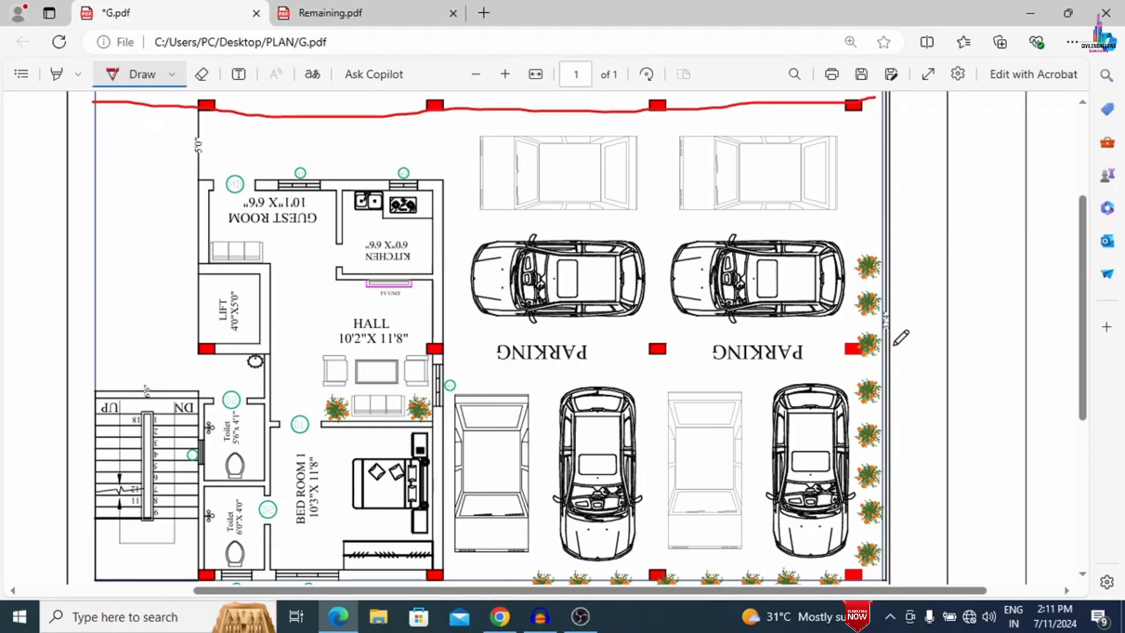
mouse_move(895, 345)
mouse_down()
mouse_move(519, 326)
mouse_move(364, 345)
mouse_move(100, 350)
mouse_up()
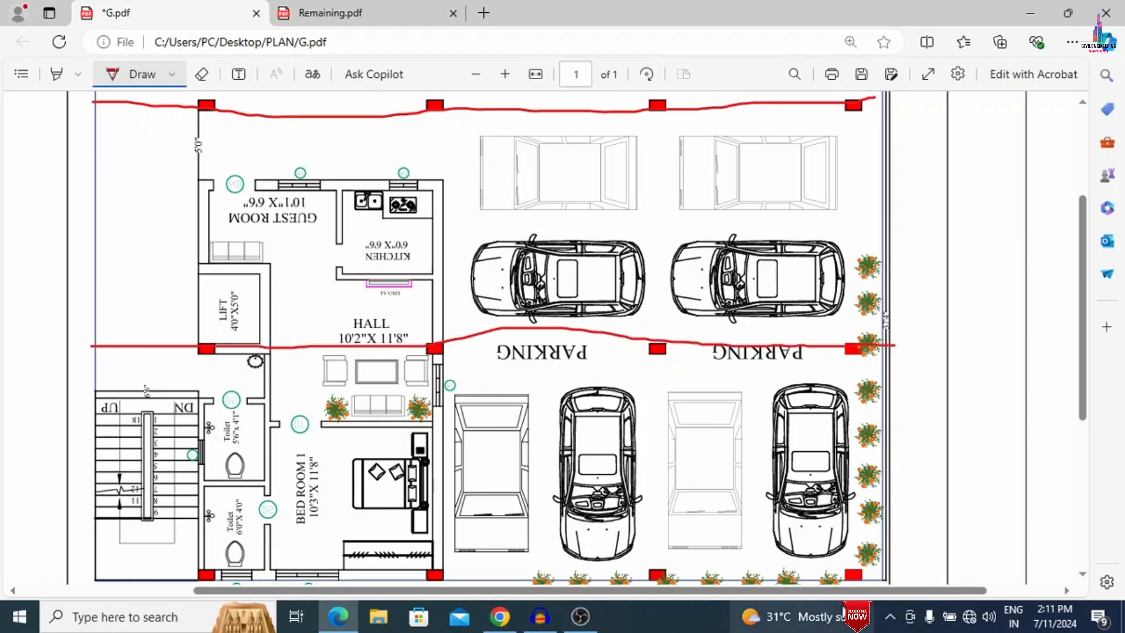
drag(887, 574, 73, 553)
- Draw four red vertical freehand lines through the column lines of the ground floor plan
scroll(222, 232, up, 1)
scroll(218, 235, up, 3)
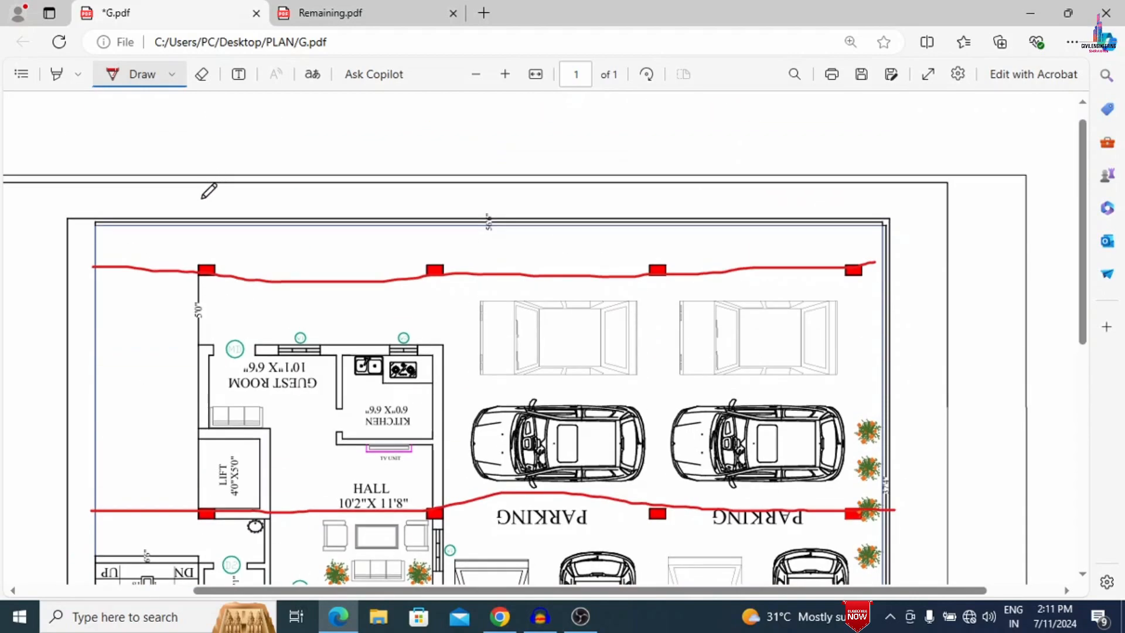
click(474, 73)
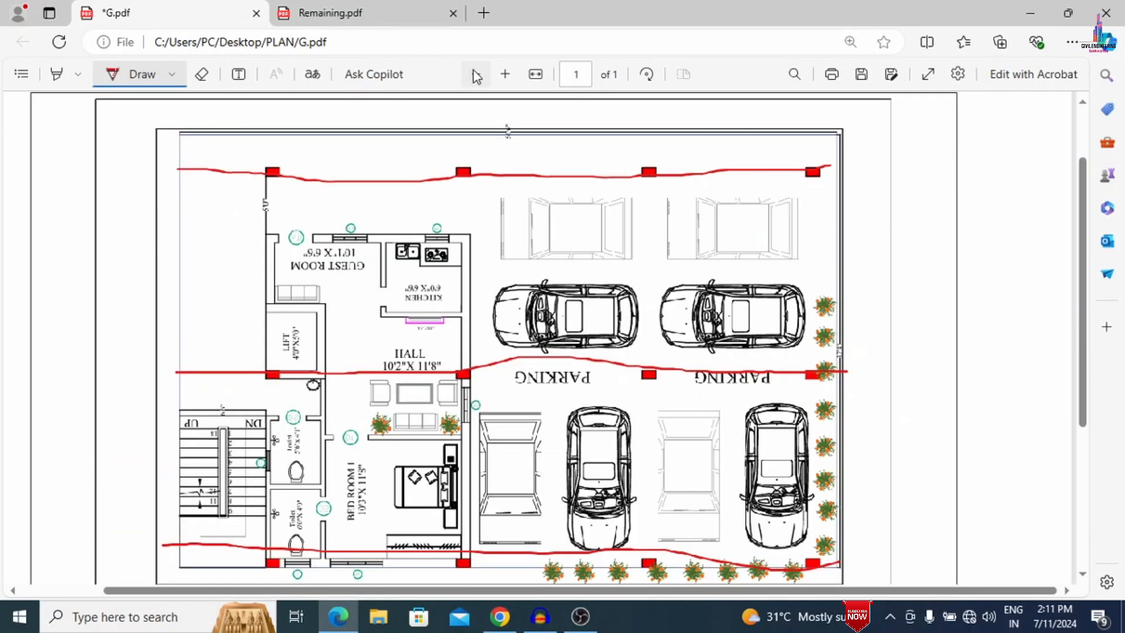
click(473, 73)
drag(339, 125, 330, 540)
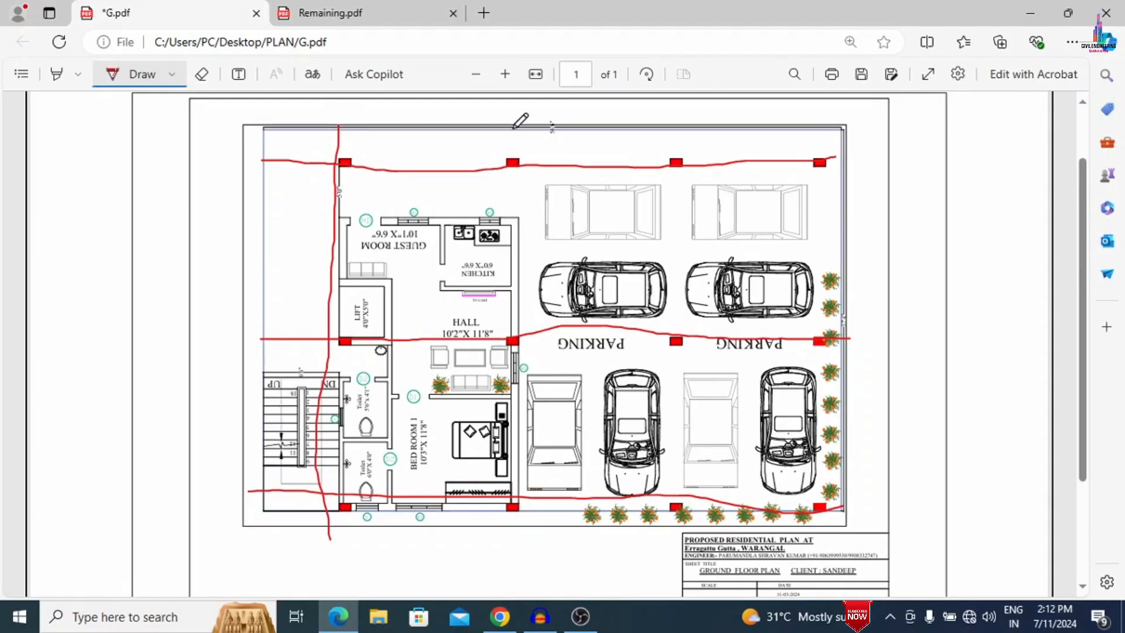
drag(513, 127, 513, 530)
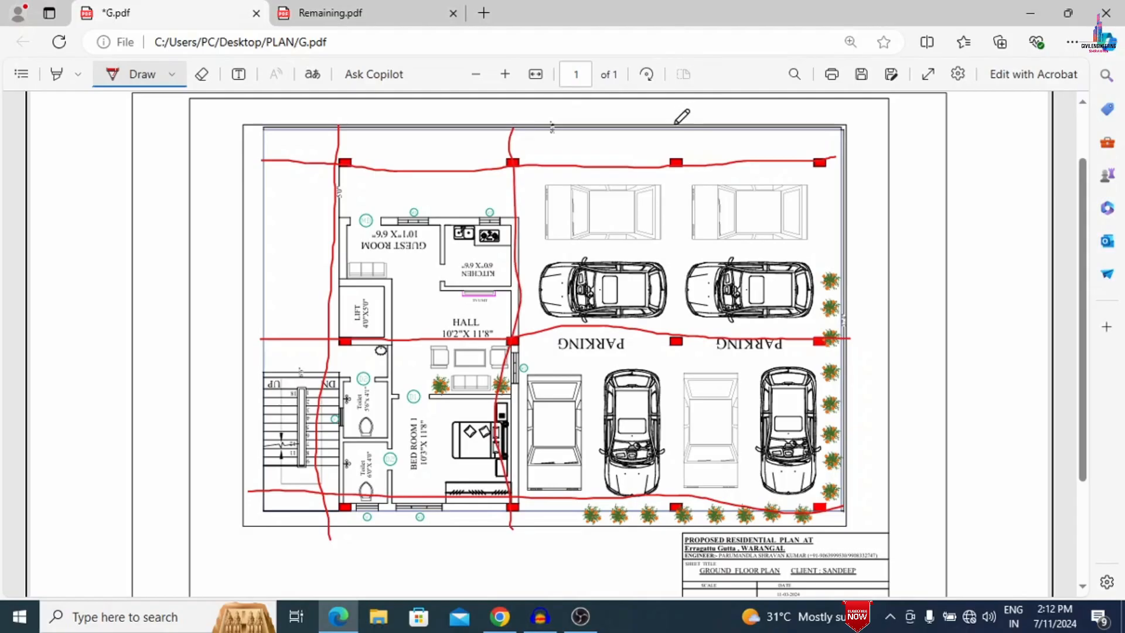
drag(673, 135, 649, 542)
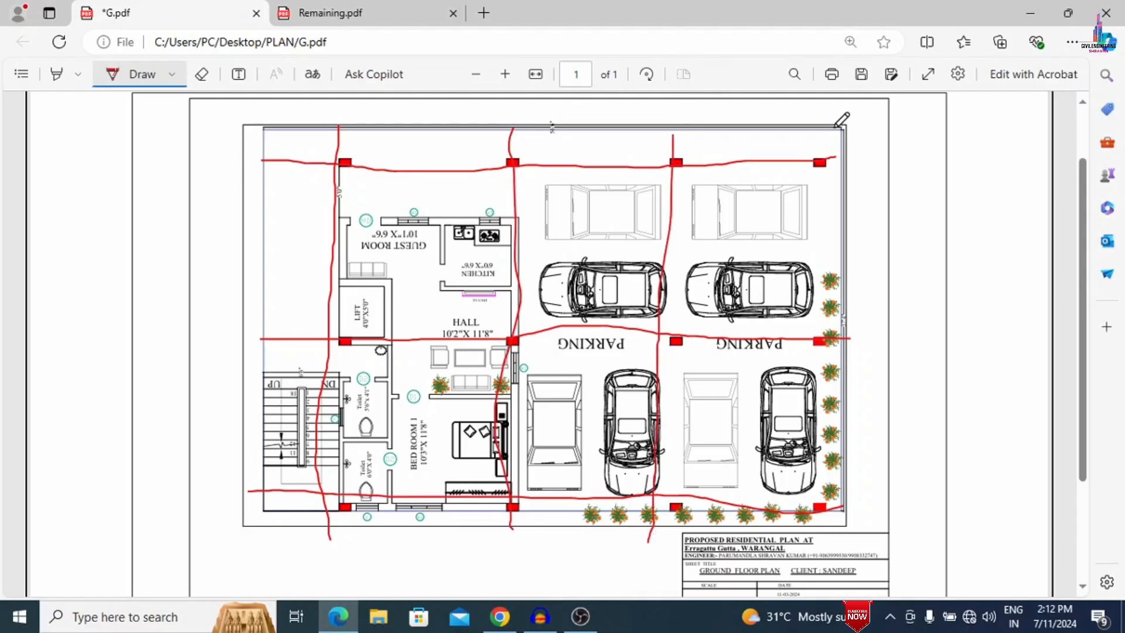
mouse_move(823, 123)
mouse_down()
mouse_move(834, 405)
mouse_move(801, 549)
mouse_up()
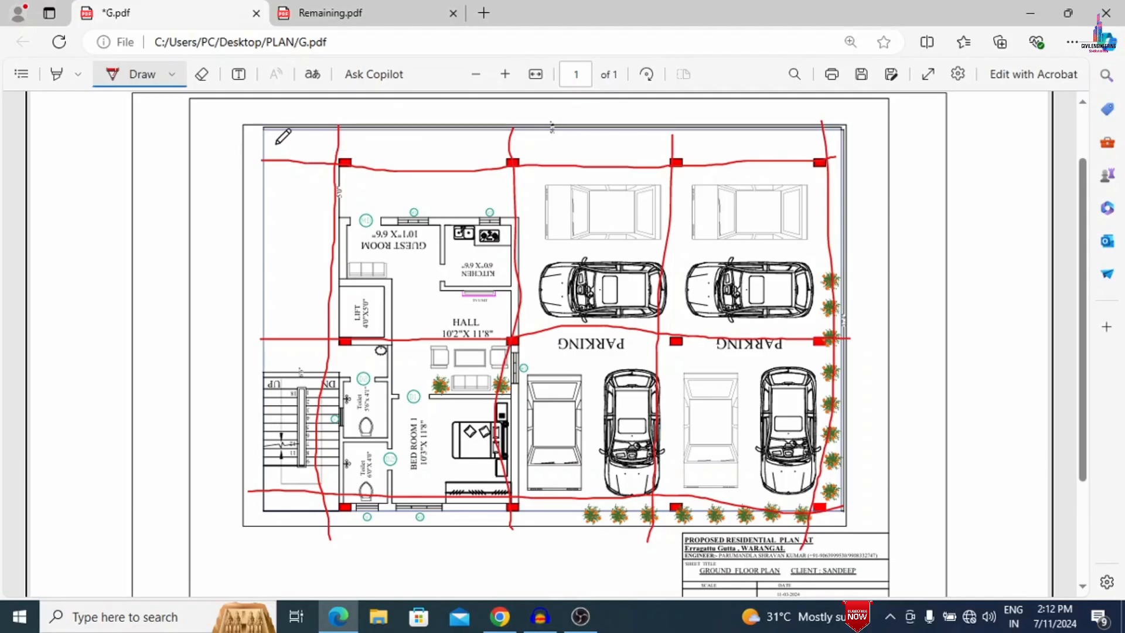
- Handwrite the column spacings 1.5, 5, 4 and 4 along the plan's upper edge and 4 and 4 down its staircase side
mouse_move(276, 143)
mouse_down()
mouse_move(277, 160)
mouse_move(299, 166)
mouse_move(307, 141)
mouse_up()
mouse_move(411, 150)
mouse_down()
mouse_move(405, 165)
mouse_move(415, 146)
mouse_up()
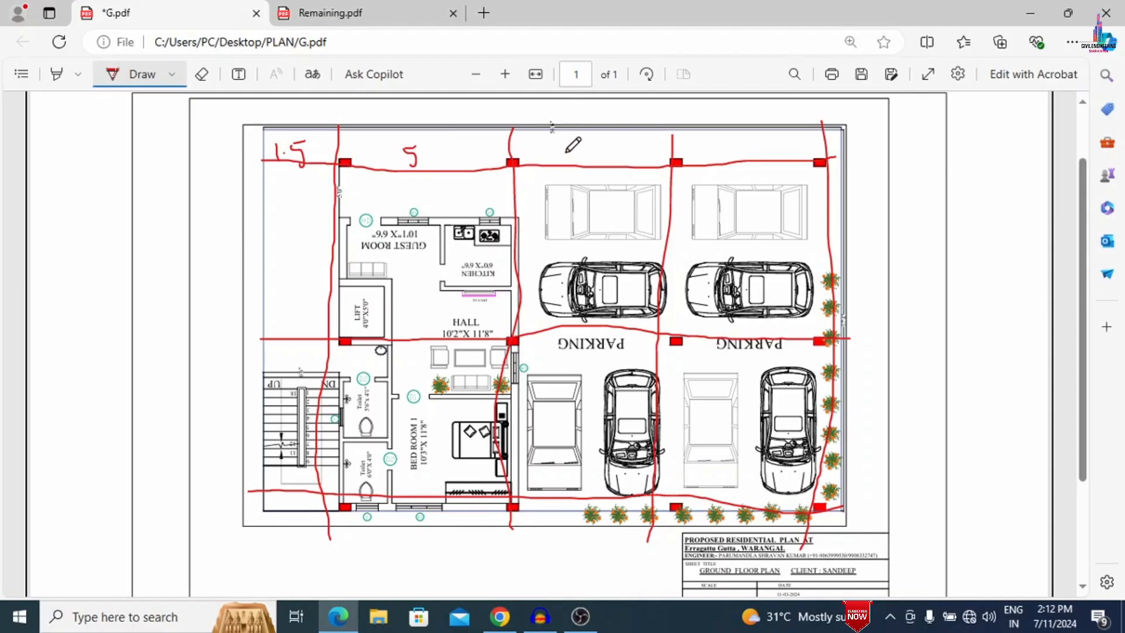
mouse_move(569, 146)
mouse_down()
mouse_move(590, 154)
mouse_move(580, 171)
mouse_up()
mouse_move(735, 147)
mouse_down()
mouse_move(752, 156)
mouse_move(741, 171)
mouse_up()
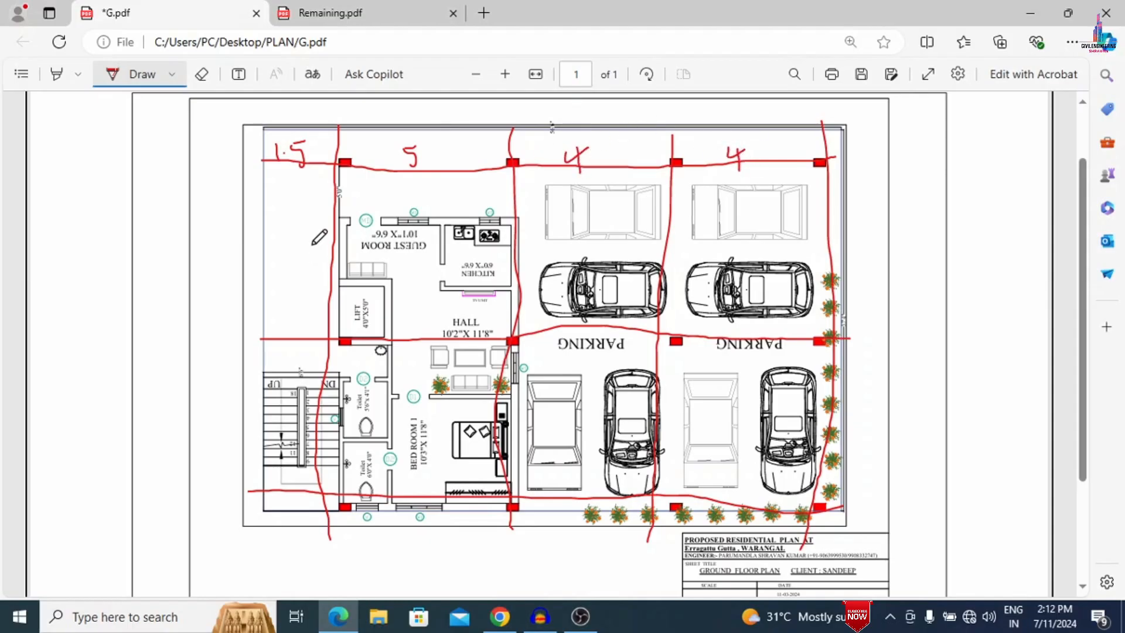
mouse_move(313, 245)
mouse_down()
mouse_move(326, 250)
mouse_move(323, 281)
mouse_up()
drag(303, 404, 317, 417)
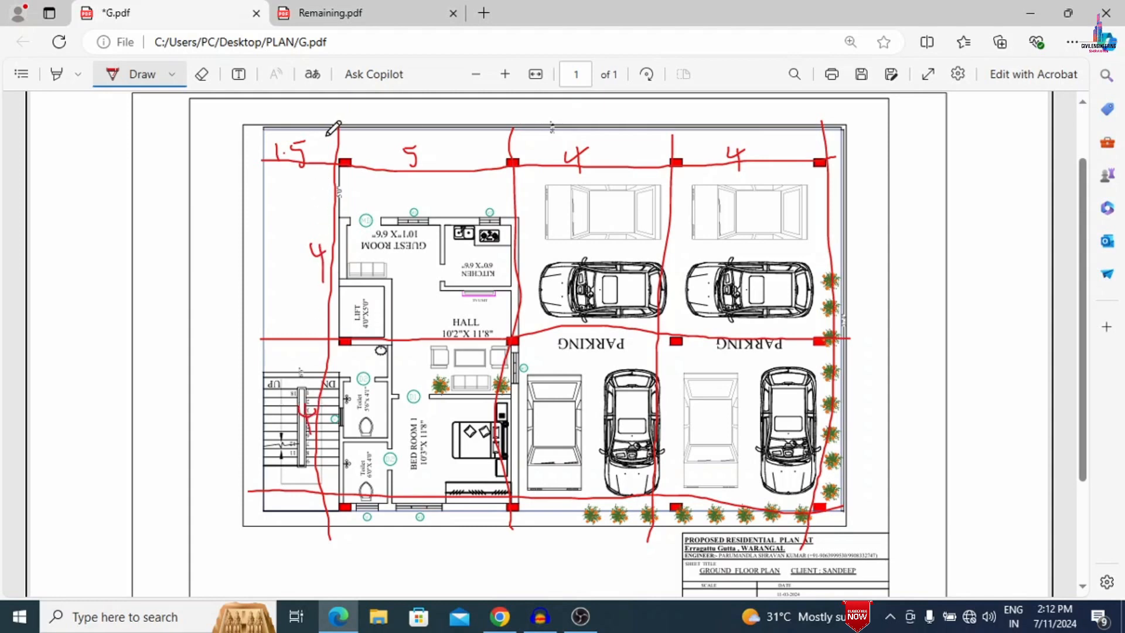
- Handwrite 1.2 above the upper-left column and note the overall dimensions 15.4 and 9.2 beside the plan with direction marks
mouse_move(329, 136)
mouse_down()
mouse_move(327, 150)
mouse_move(347, 154)
mouse_move(358, 136)
mouse_up()
mouse_move(76, 243)
mouse_down()
mouse_move(113, 248)
mouse_move(104, 264)
mouse_move(126, 248)
mouse_move(134, 262)
mouse_move(138, 233)
mouse_move(165, 255)
mouse_move(157, 275)
mouse_up()
click(137, 259)
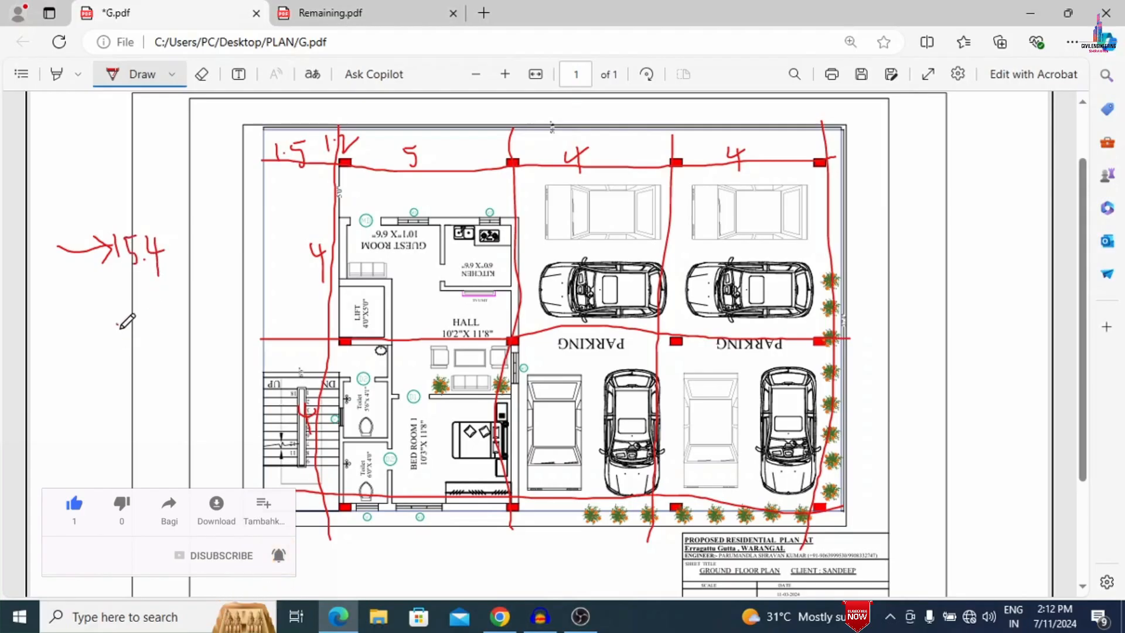
drag(118, 323, 136, 438)
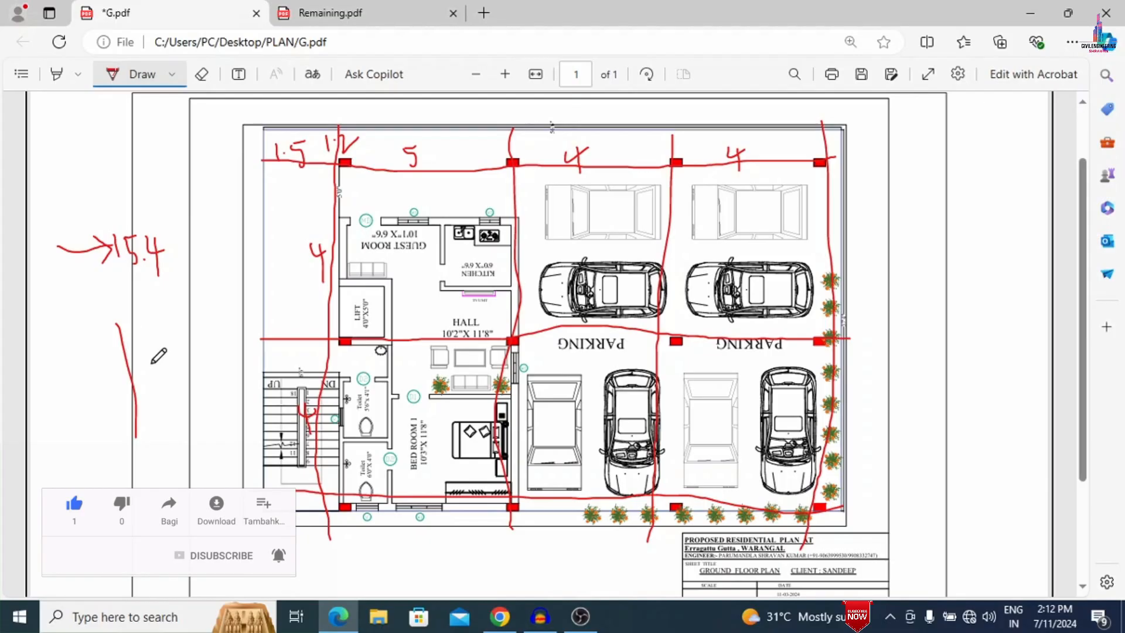
mouse_move(154, 360)
mouse_down()
mouse_move(154, 376)
mouse_move(174, 363)
mouse_move(182, 372)
mouse_up()
click(171, 366)
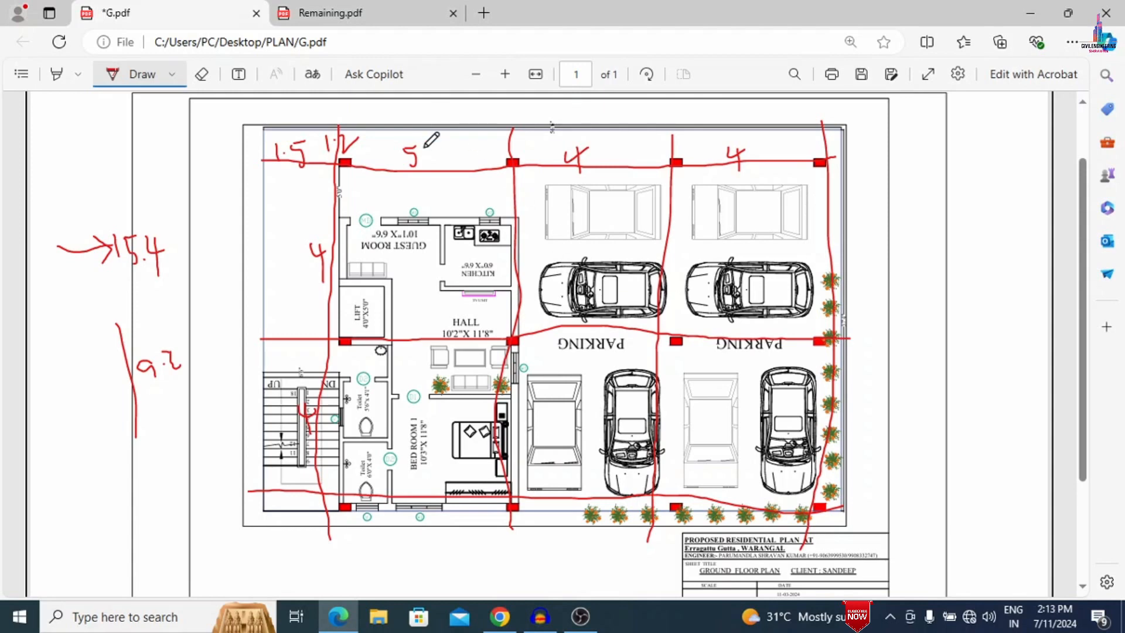
- On the first floor plan in Remaining.pdf, draw three horizontal and four vertical freehand lines through the columns
click(328, 13)
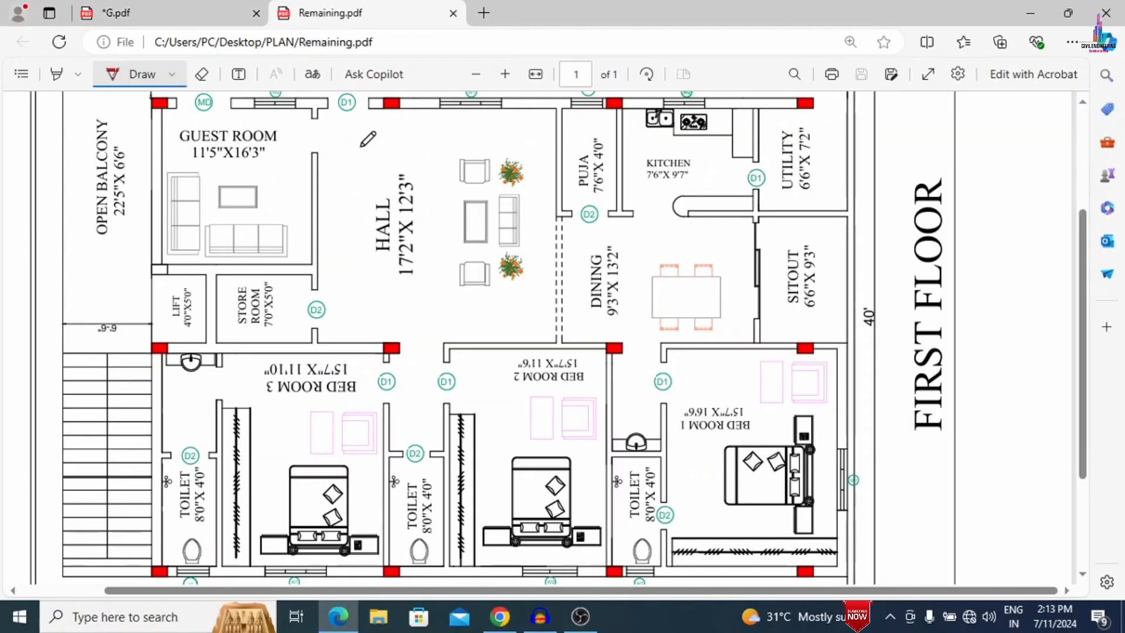
mouse_move(66, 103)
mouse_down()
mouse_move(460, 115)
mouse_move(888, 107)
mouse_up()
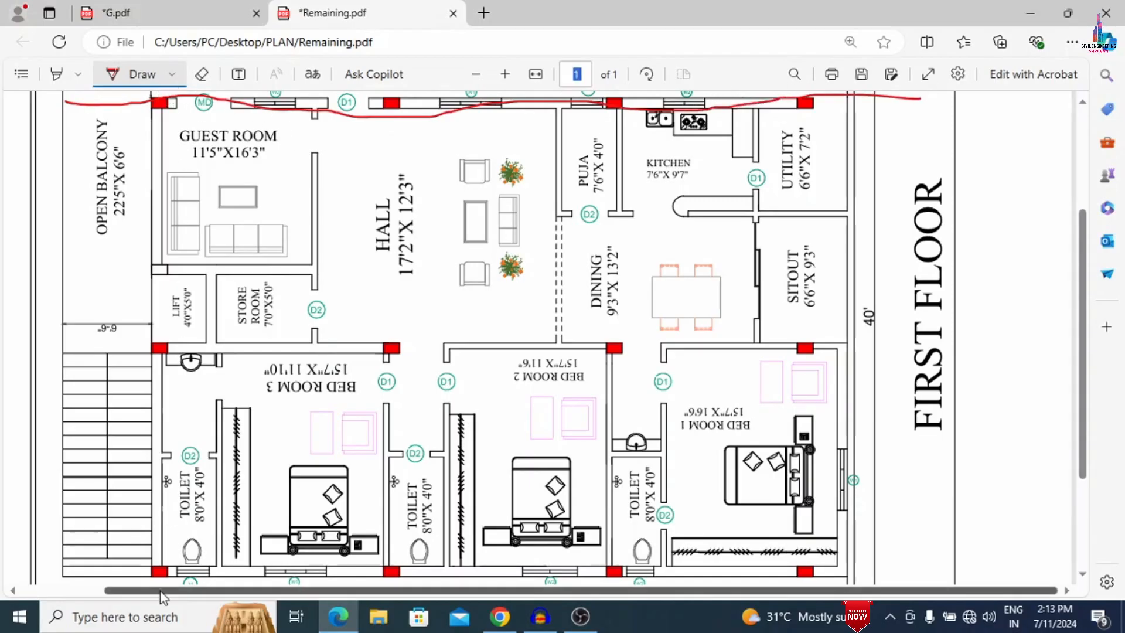
mouse_move(156, 567)
mouse_down()
mouse_move(148, 346)
mouse_move(162, 101)
mouse_up()
drag(390, 97, 390, 578)
drag(30, 569, 897, 584)
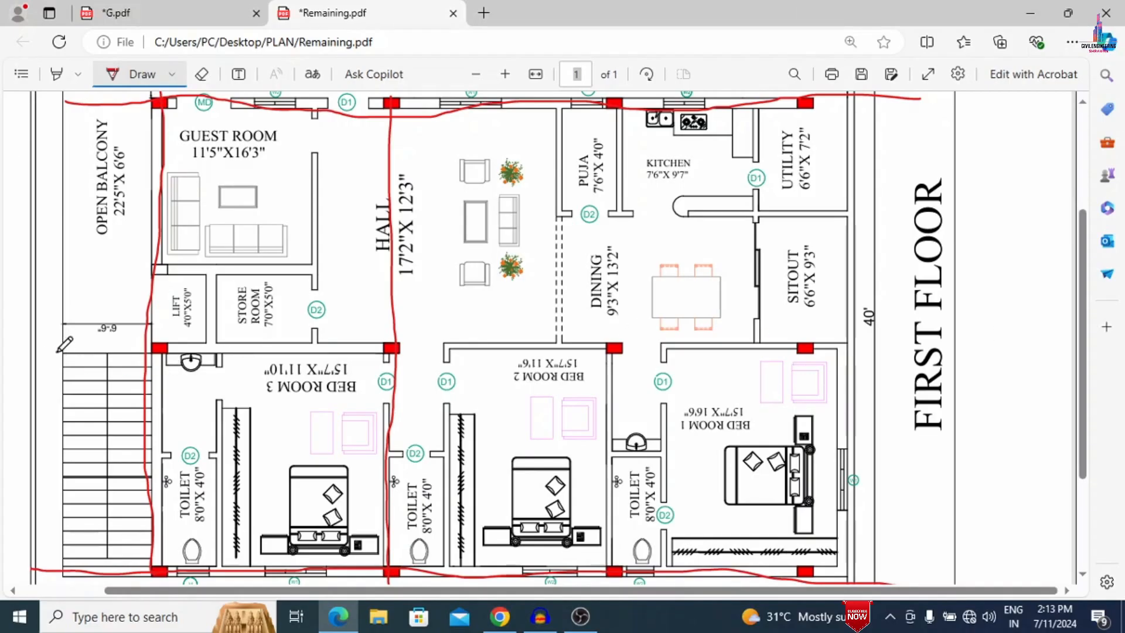
drag(56, 352, 901, 337)
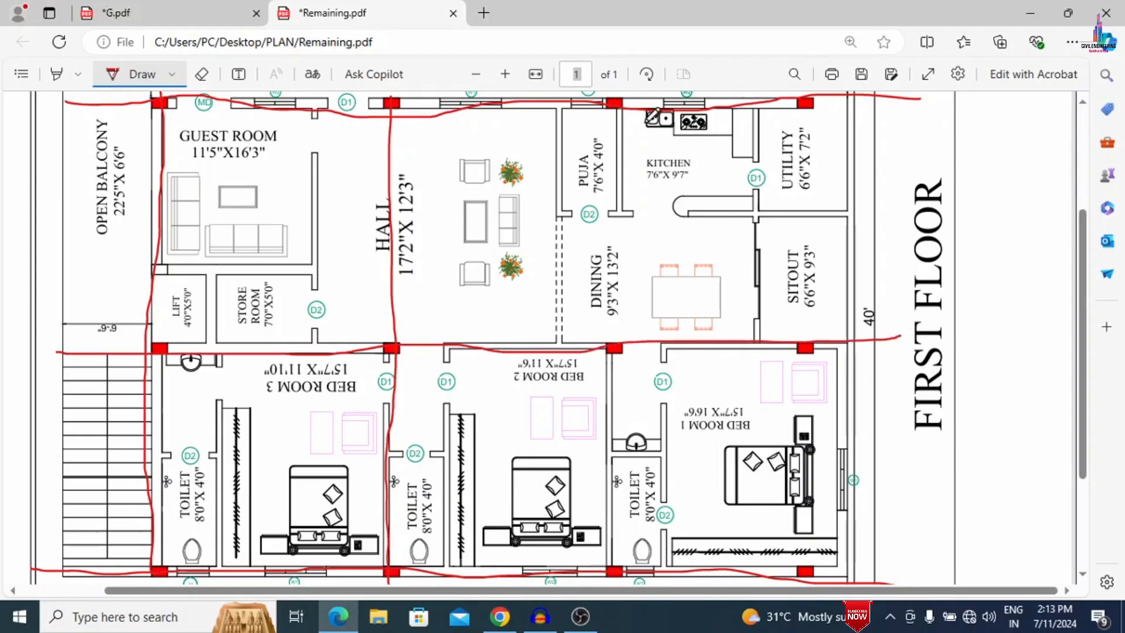
mouse_move(616, 100)
mouse_down()
mouse_move(613, 334)
mouse_move(633, 582)
mouse_up()
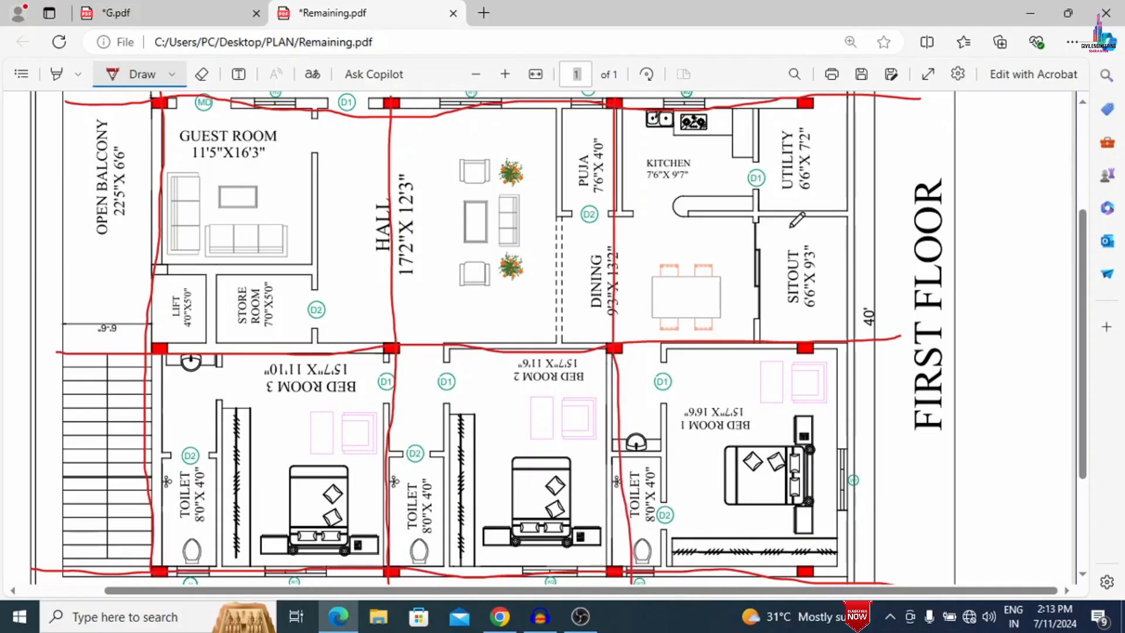
click(795, 73)
drag(804, 98, 821, 607)
- Minimize the browser and launch ETABS 18
click(1031, 13)
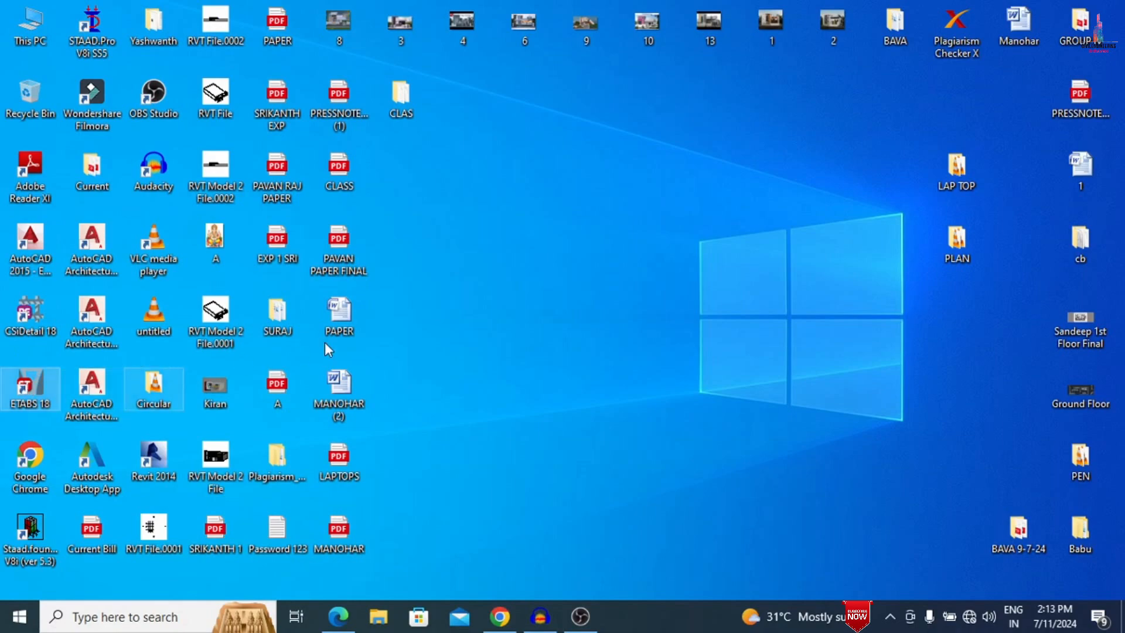
click(542, 618)
click(548, 628)
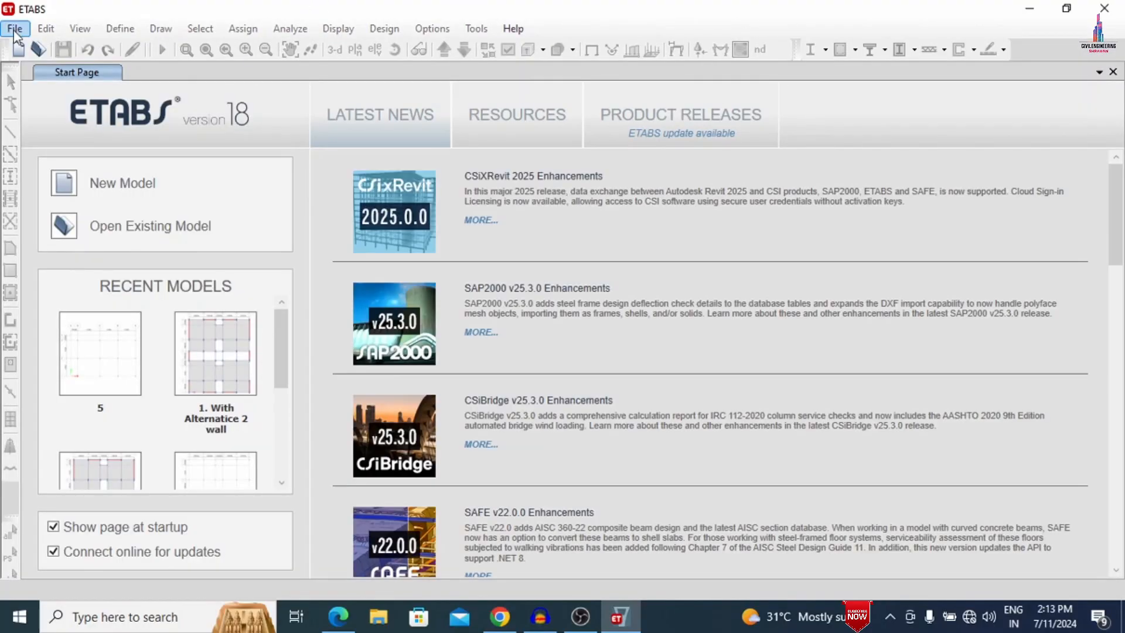
- Create a new model using built-in settings with Metric SI units, Indian steel sections, IS 800:2007 and IS 456:2000
click(15, 29)
click(14, 29)
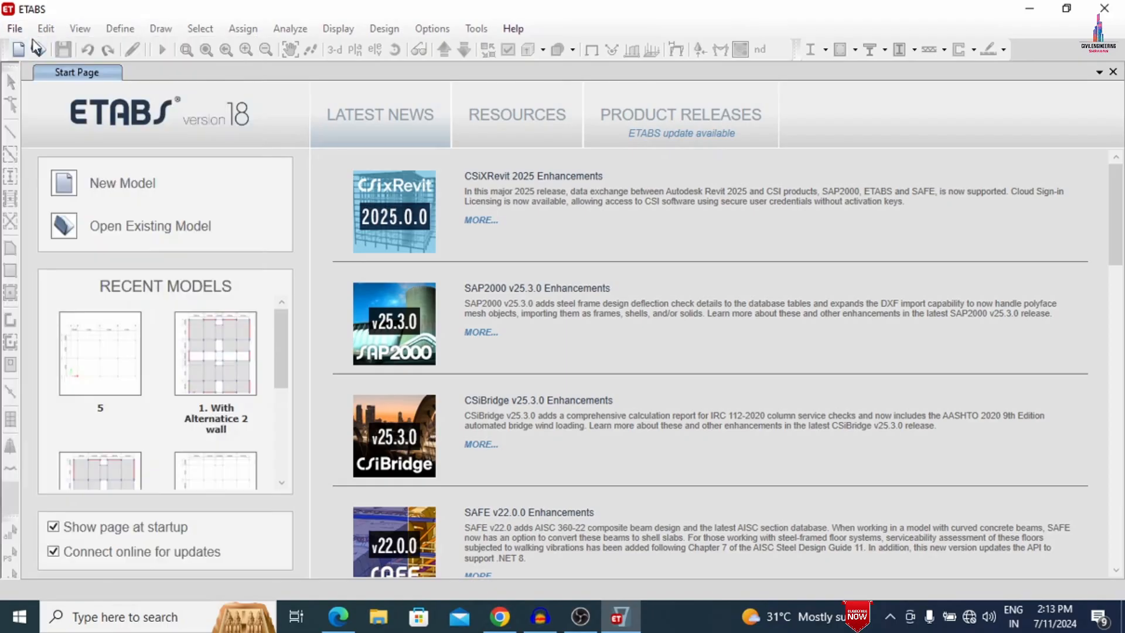
click(15, 30)
click(28, 51)
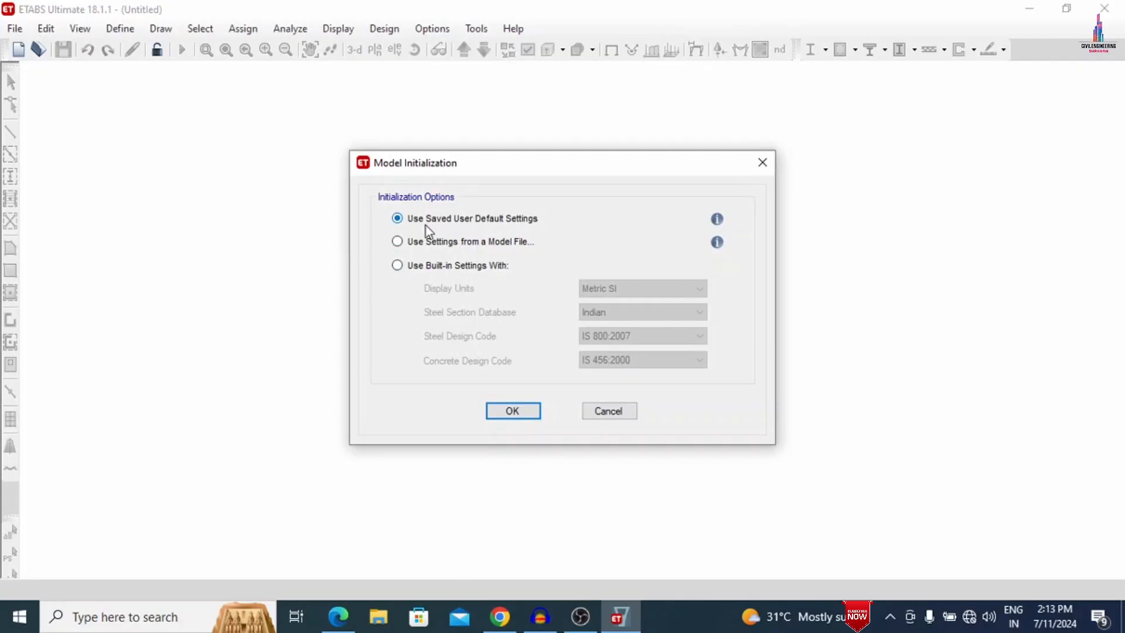
click(398, 267)
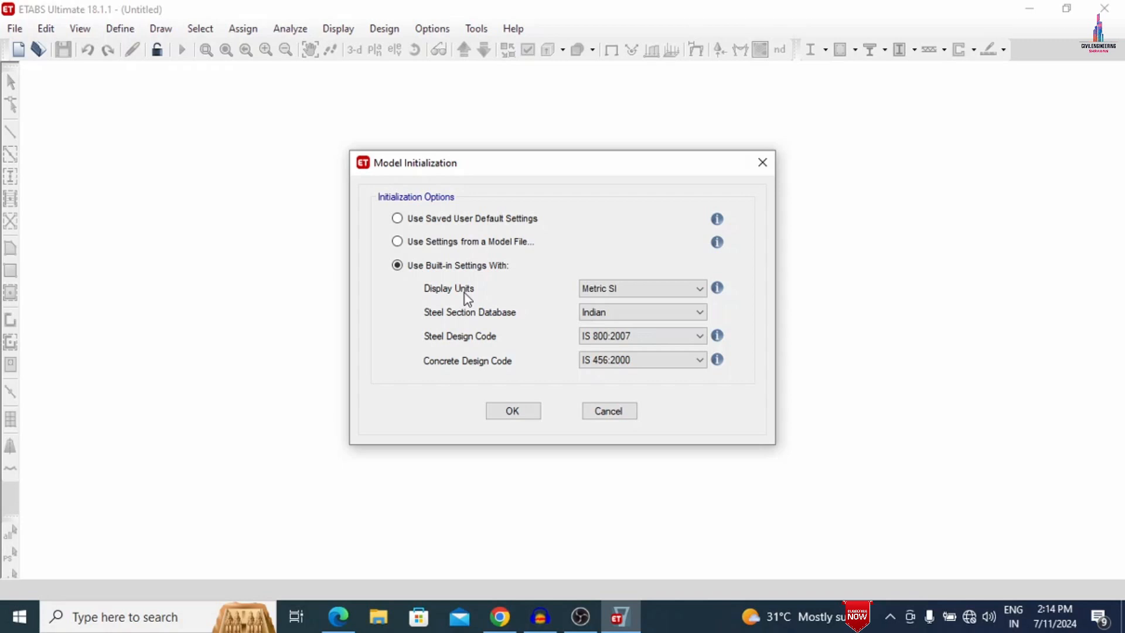
click(502, 417)
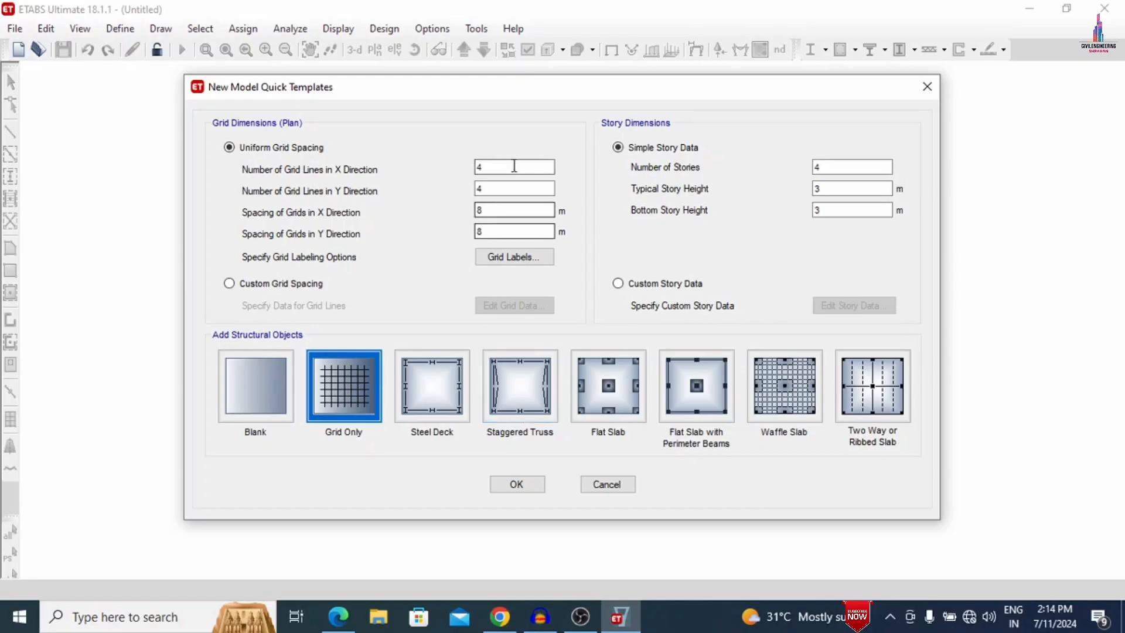
- Set the uniform grid to 5 lines in the X direction, with 3 m grid spacing in both X and Y
drag(490, 166, 389, 163)
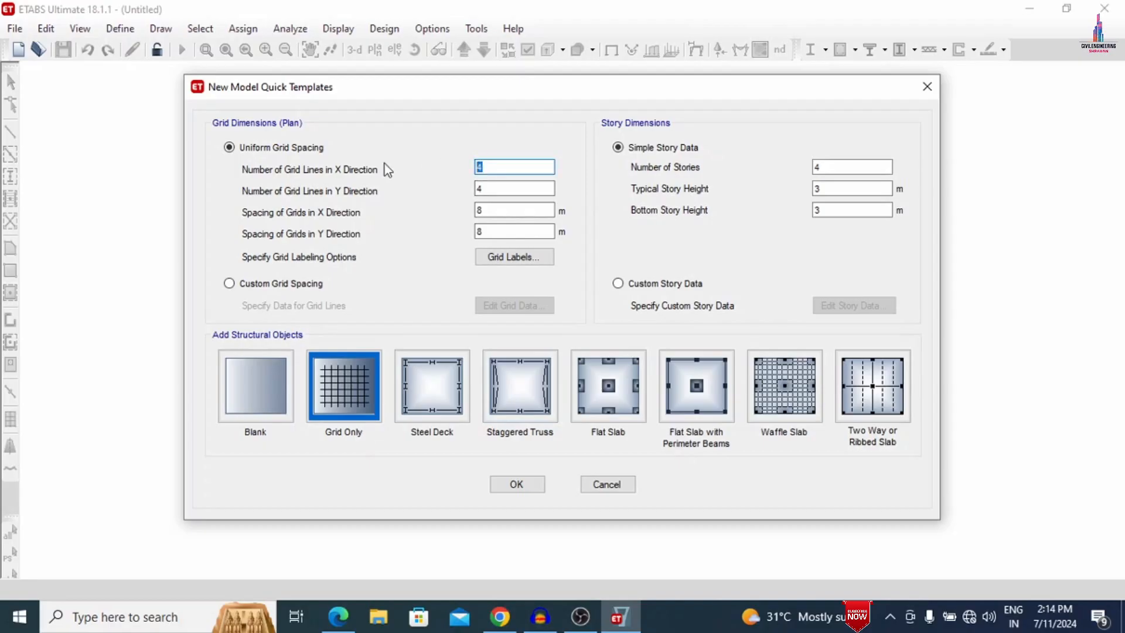
text(5)
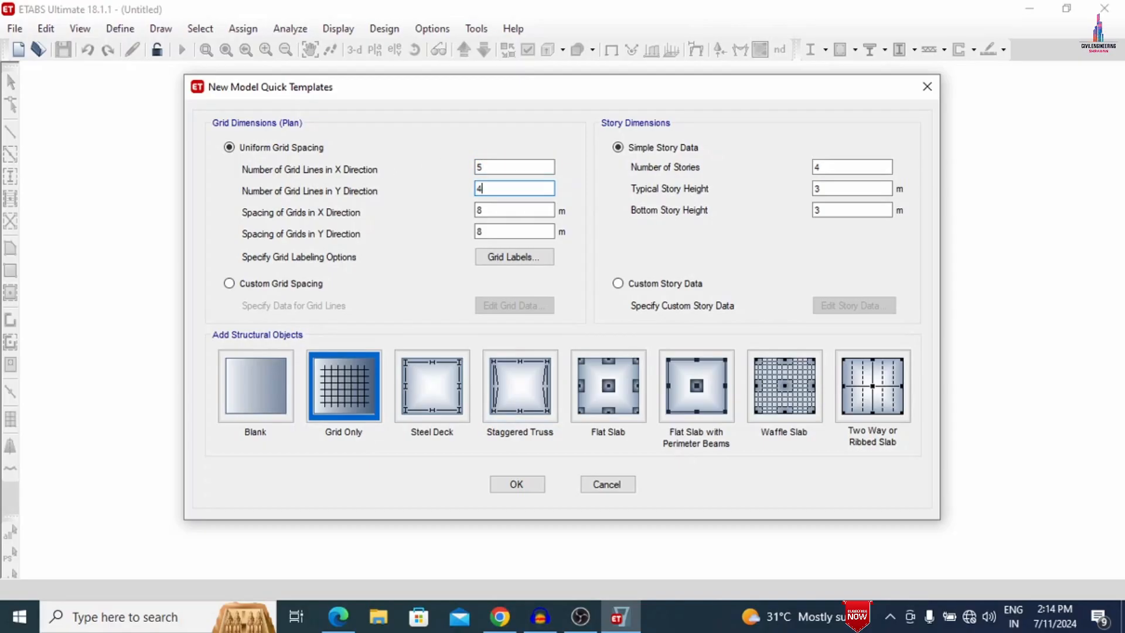
key(Tab)
key(Tab)
text(3)
key(Tab)
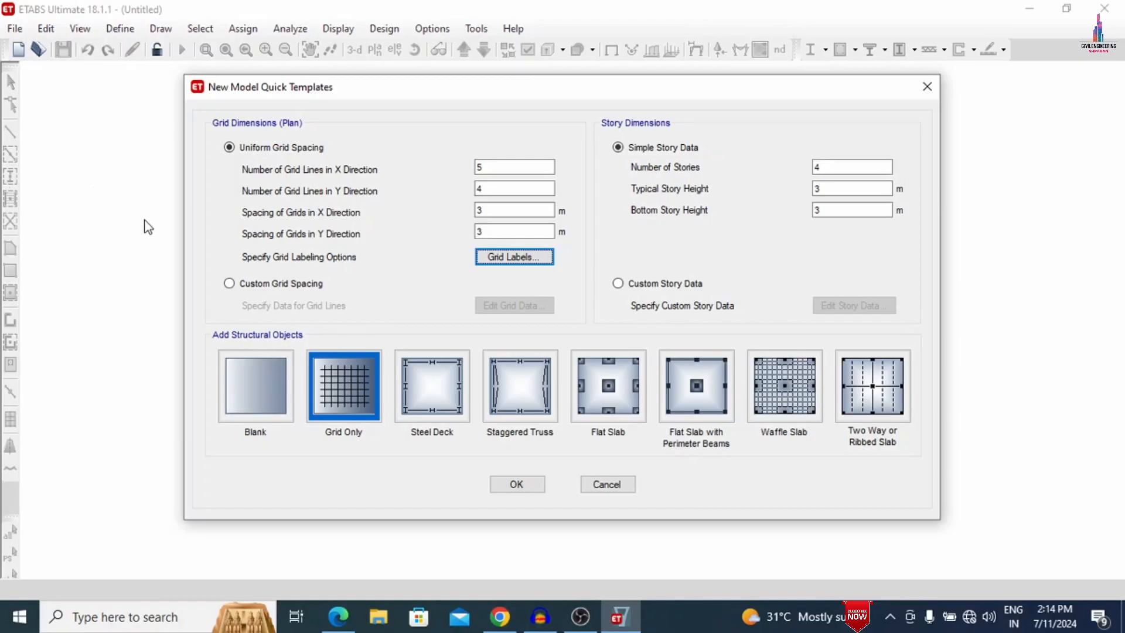
- Choose custom grid spacing for the new model and check the column spacings marked on G.pdf in Microsoft Edge
click(259, 287)
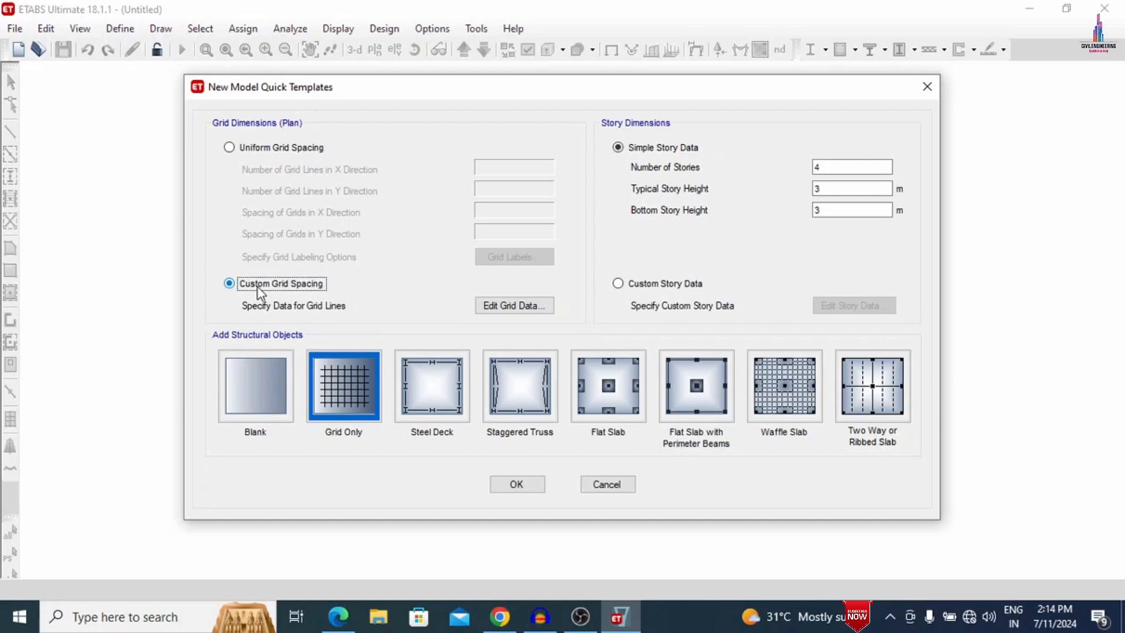
click(339, 617)
click(112, 13)
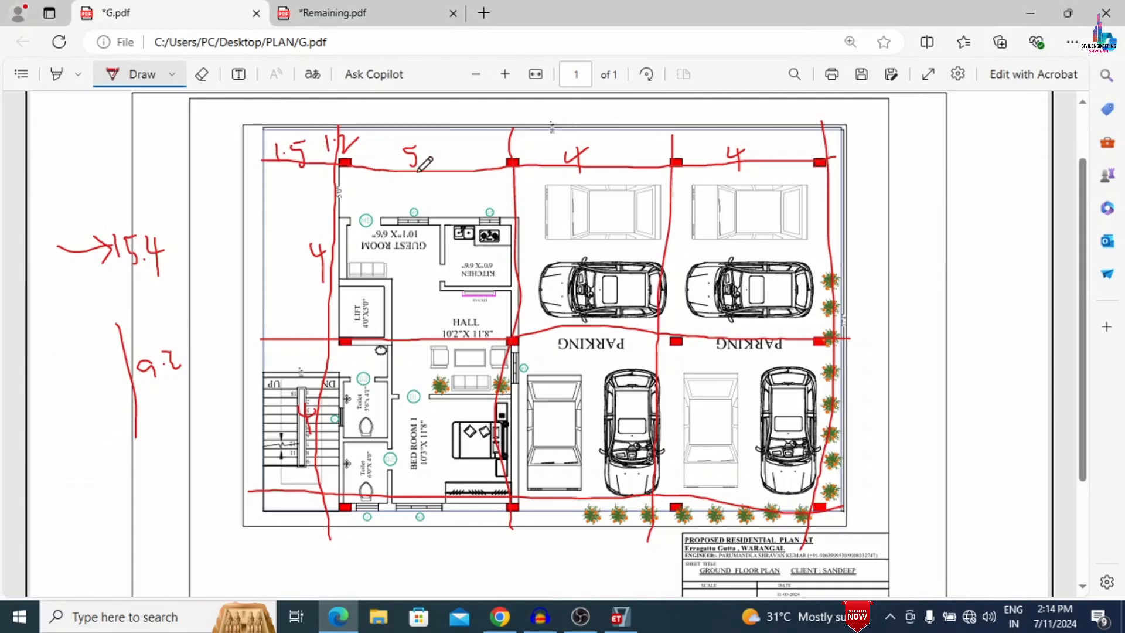
click(1033, 7)
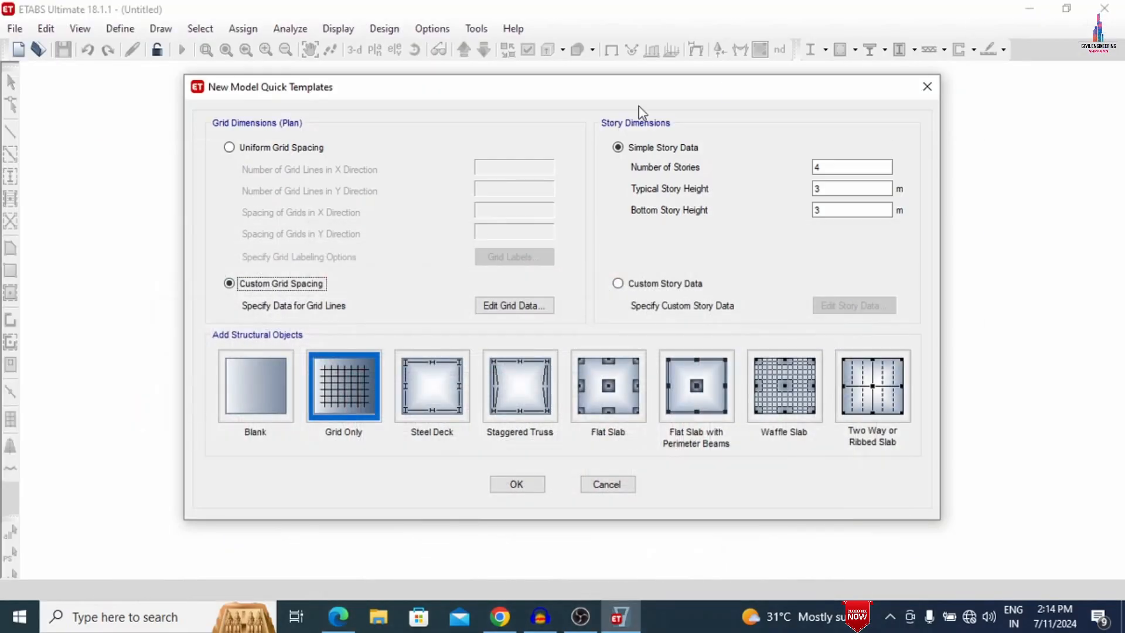
- Display the custom grid data as spacing and set the X spacings to 1.5, 5, 4 and 4 m for grids A to D
click(495, 307)
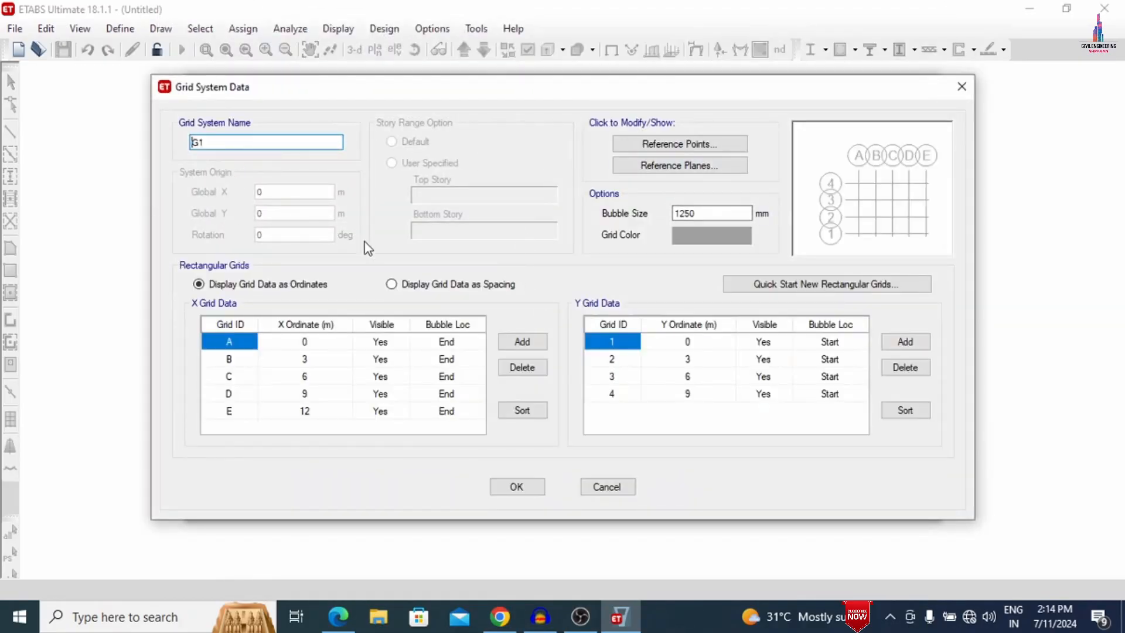
click(394, 285)
click(334, 342)
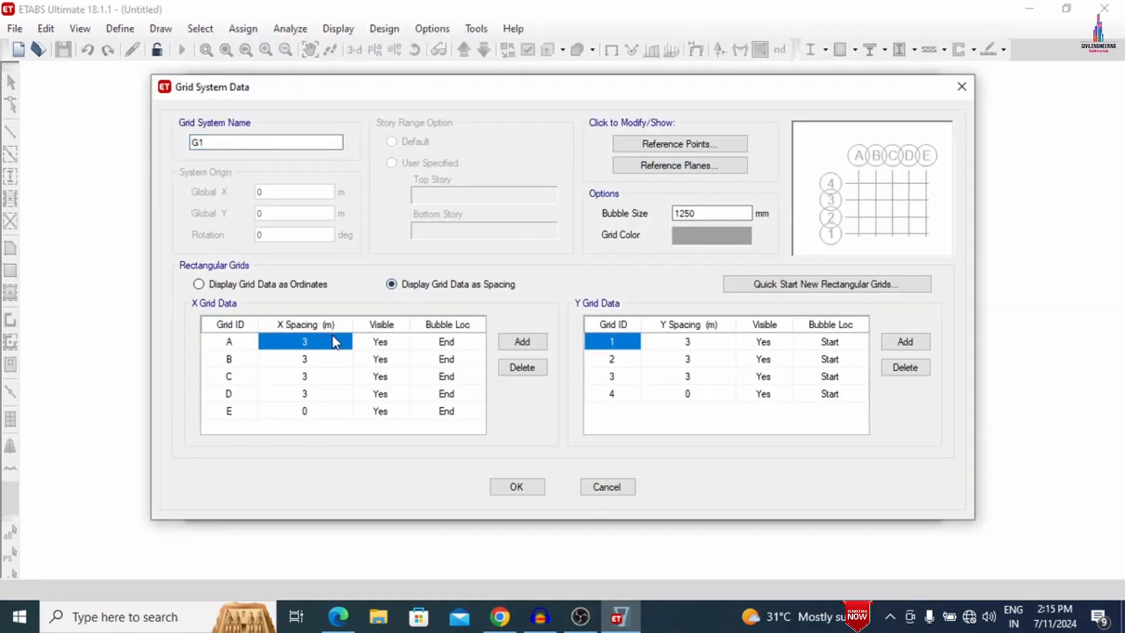
text(1.)
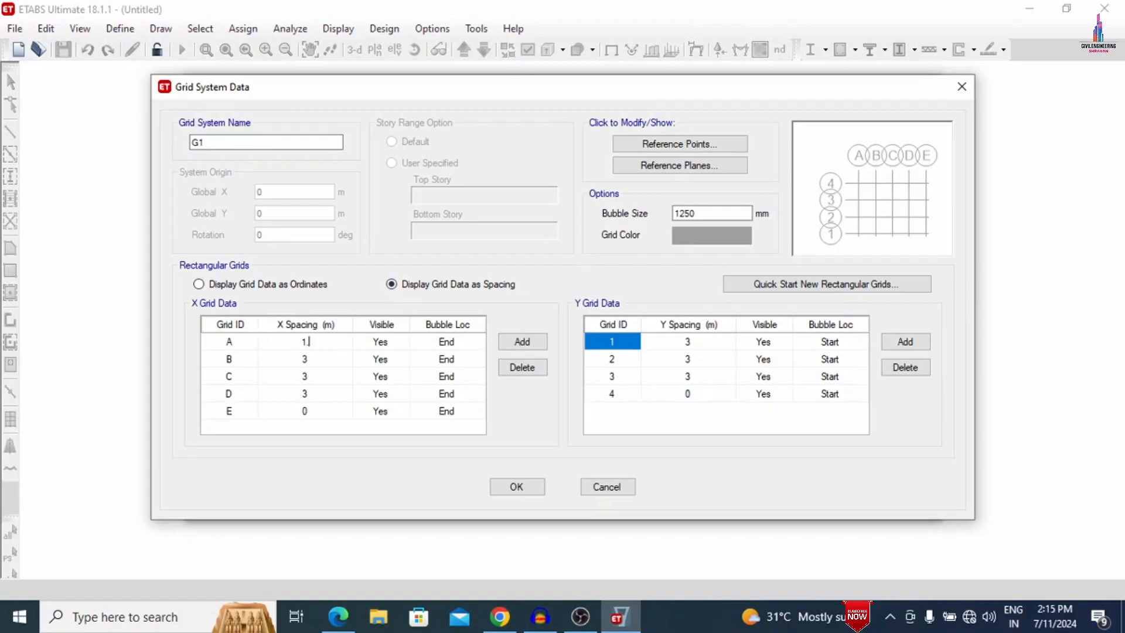
text(5)
click(335, 362)
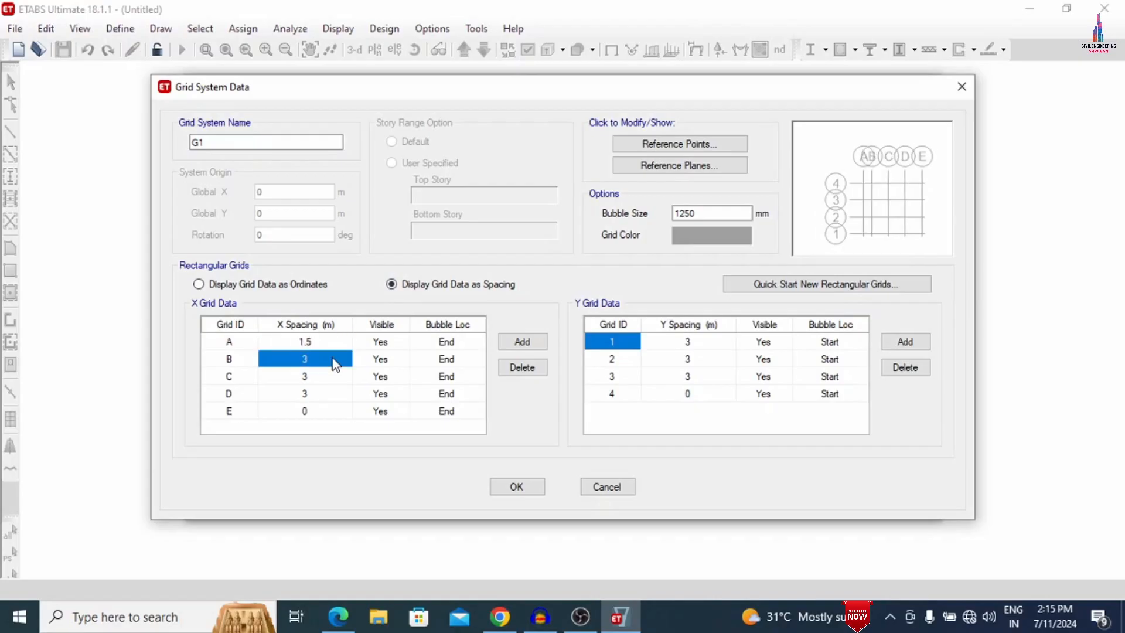
text(5)
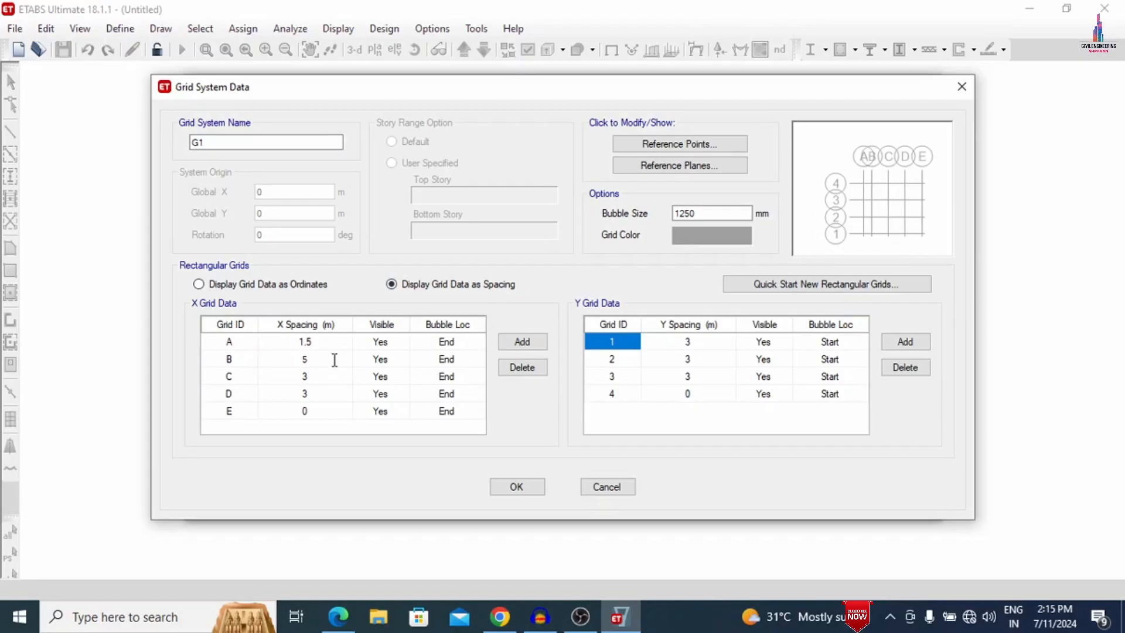
click(325, 378)
text(4)
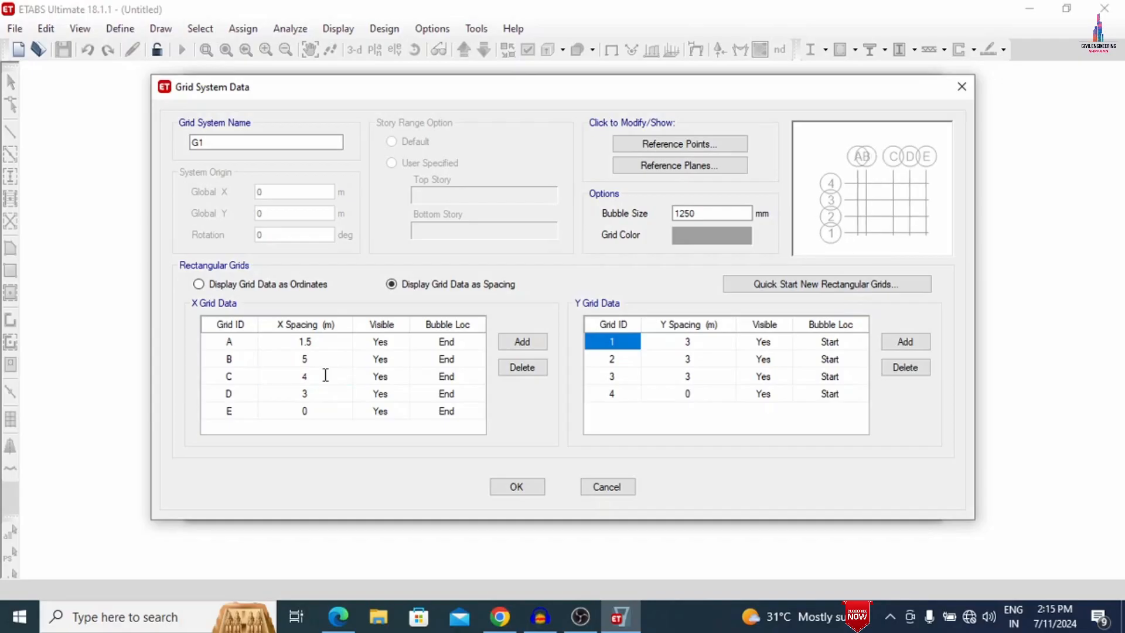
click(321, 395)
text(4)
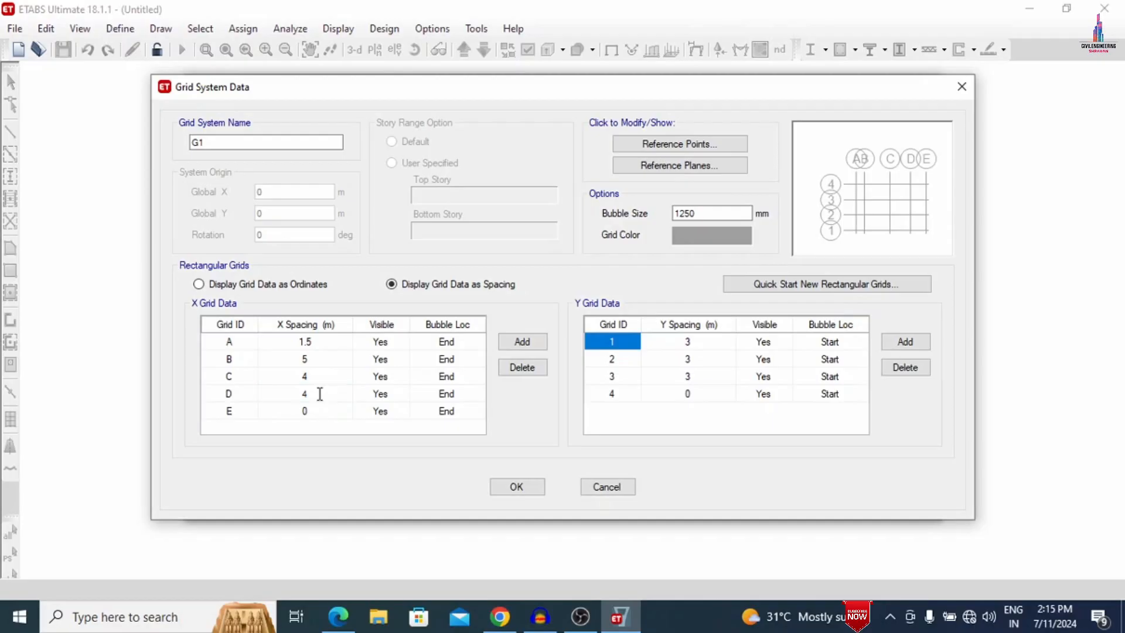
- Set the Y spacings of grids 1, 2 and 3 to 4, 4 and 1.2 m and accept the grid data
click(730, 346)
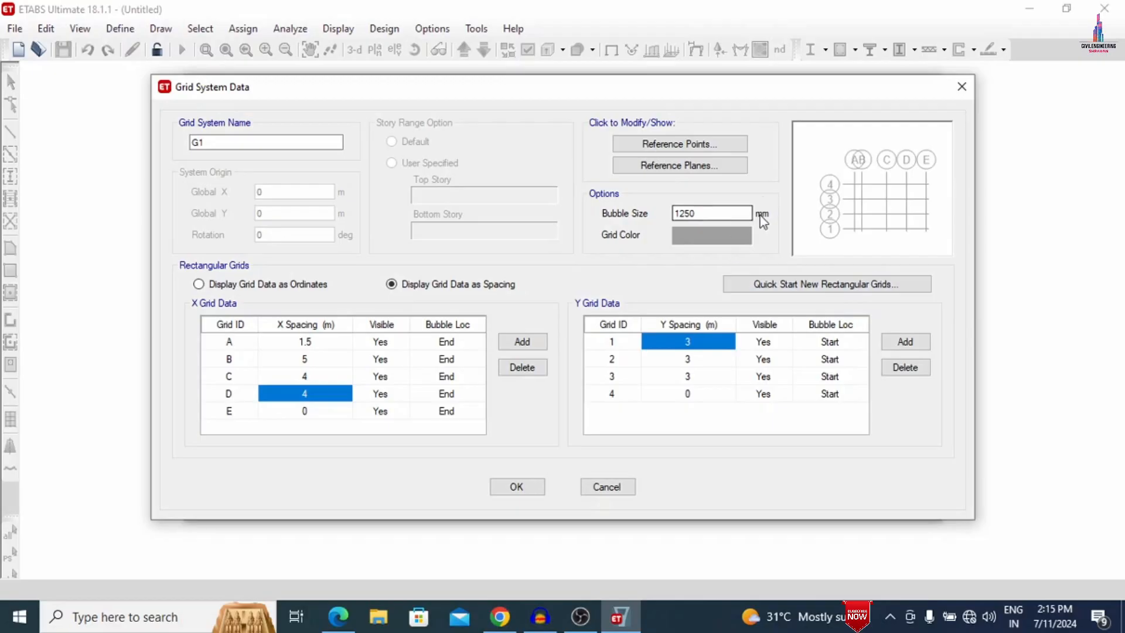
text(4)
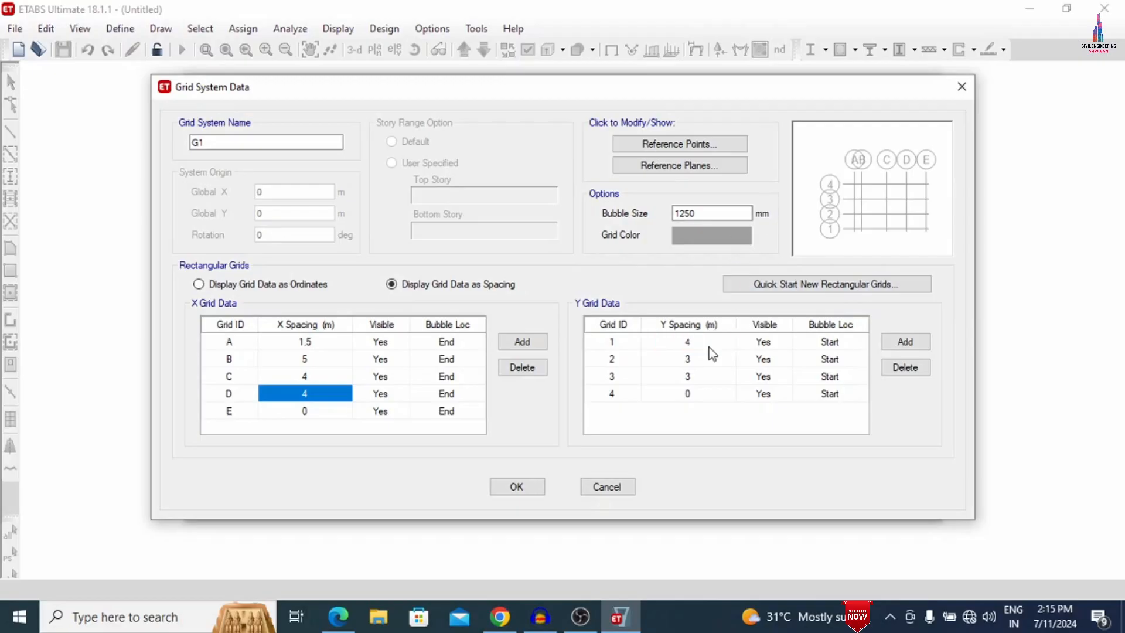
click(702, 362)
text(4)
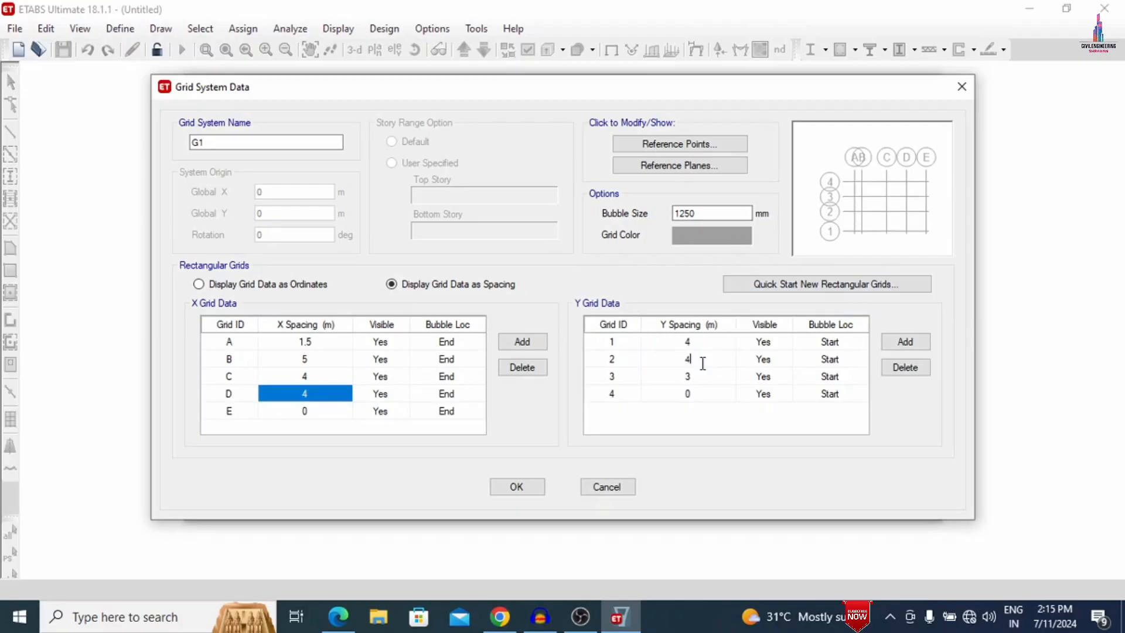
click(703, 393)
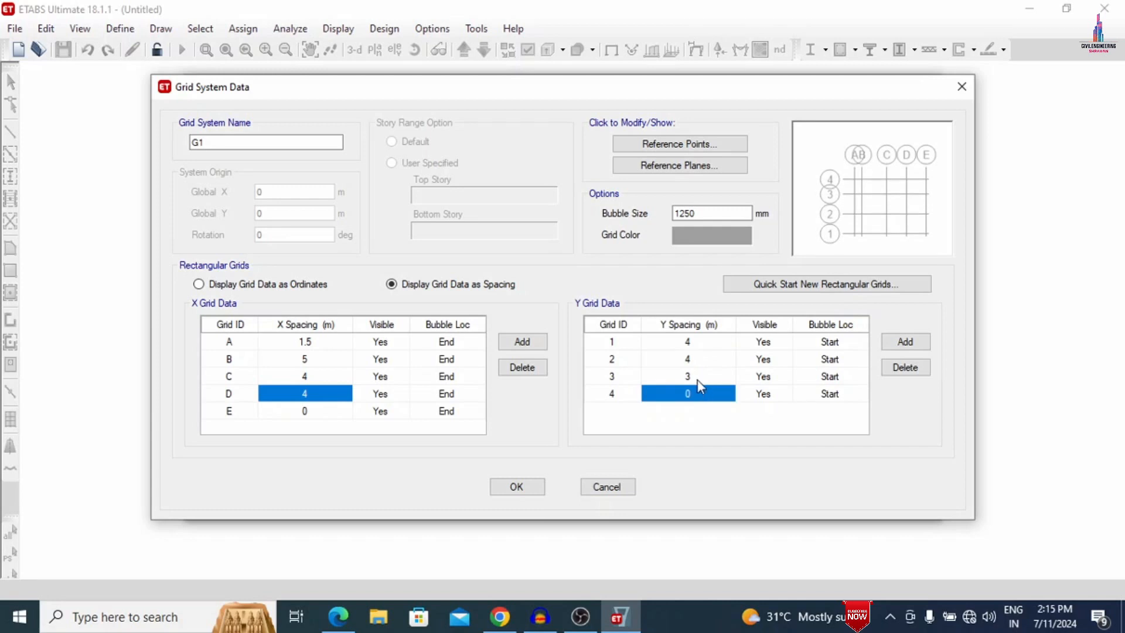
click(697, 380)
text(1)
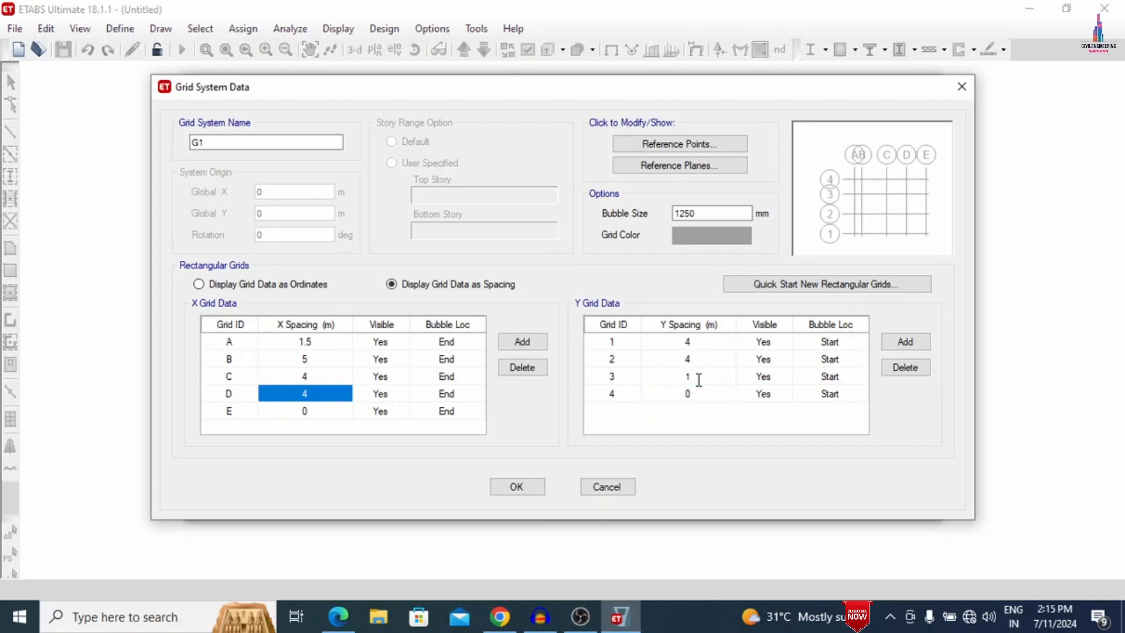
text(.2)
click(525, 487)
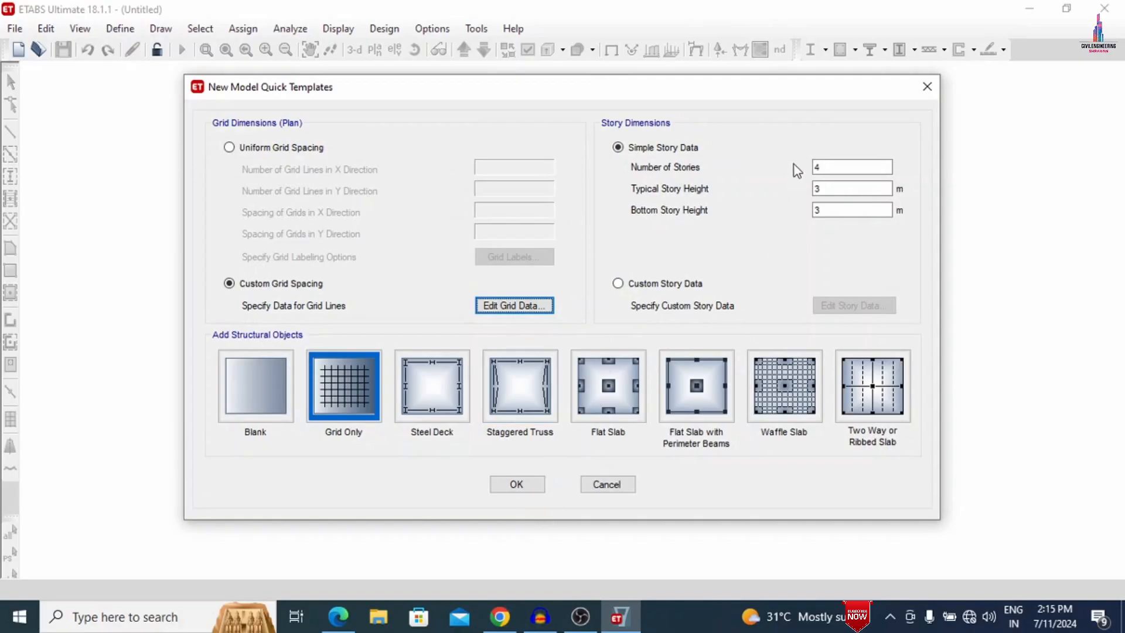
- Switch to G.pdf in Microsoft Edge and handwrite the story count calculation ending in "= 7" beside the ground floor plan
double_click(821, 168)
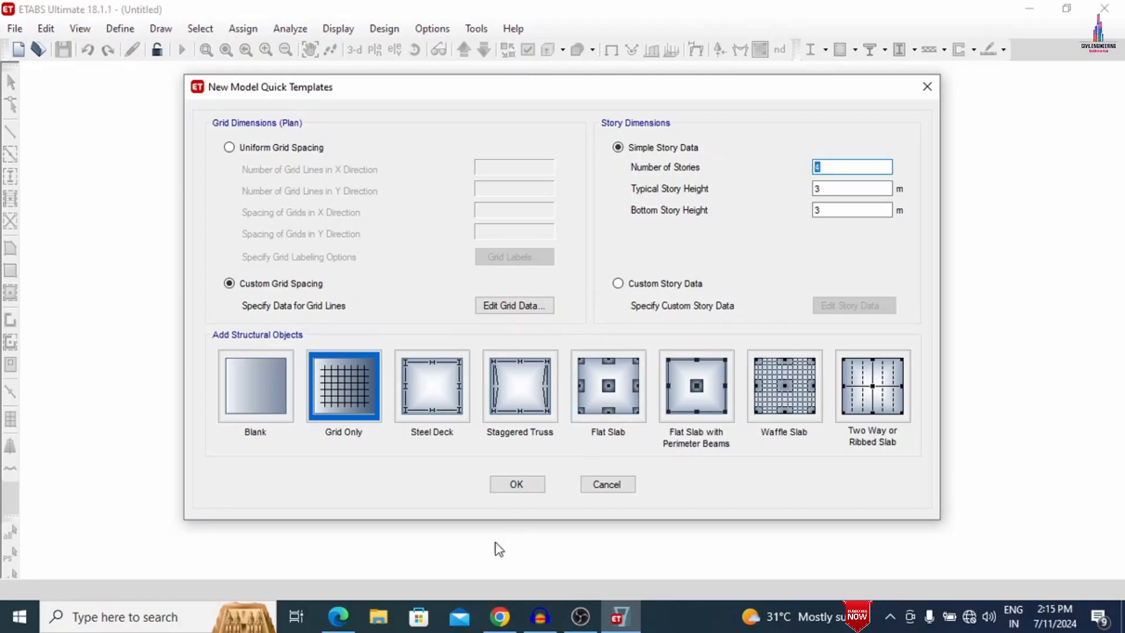
click(338, 616)
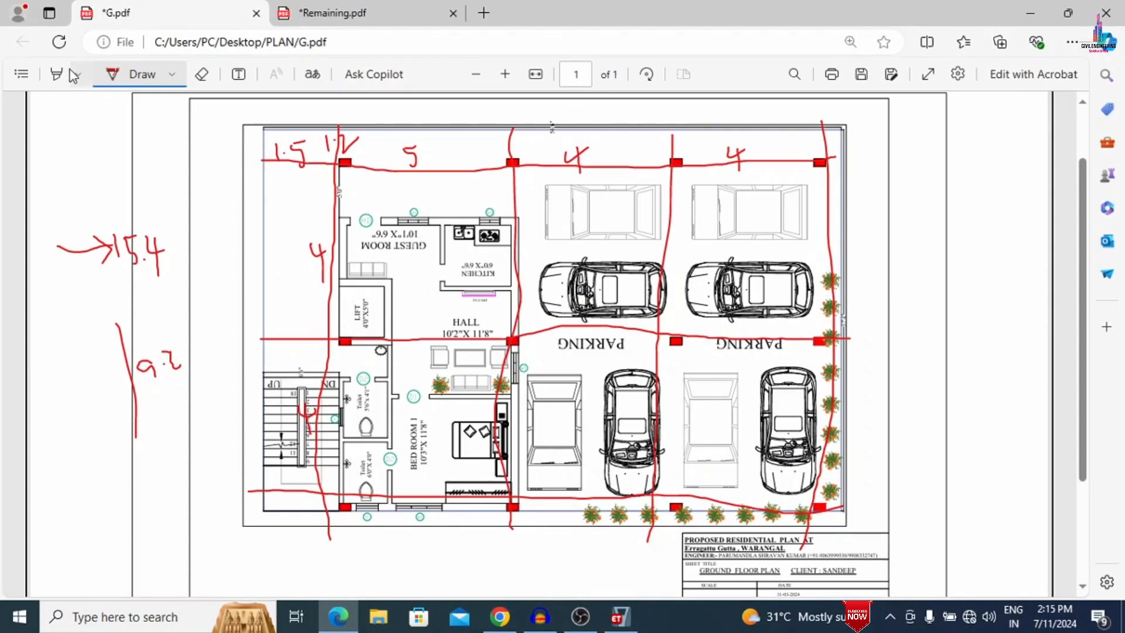
drag(930, 178, 945, 249)
mouse_move(953, 203)
mouse_down()
mouse_move(995, 201)
mouse_move(978, 231)
mouse_move(1009, 210)
mouse_move(996, 238)
mouse_up()
drag(994, 187, 1017, 165)
drag(927, 166, 1048, 129)
mouse_move(933, 301)
mouse_down()
mouse_move(924, 335)
mouse_move(959, 320)
mouse_move(946, 341)
mouse_move(967, 339)
mouse_up()
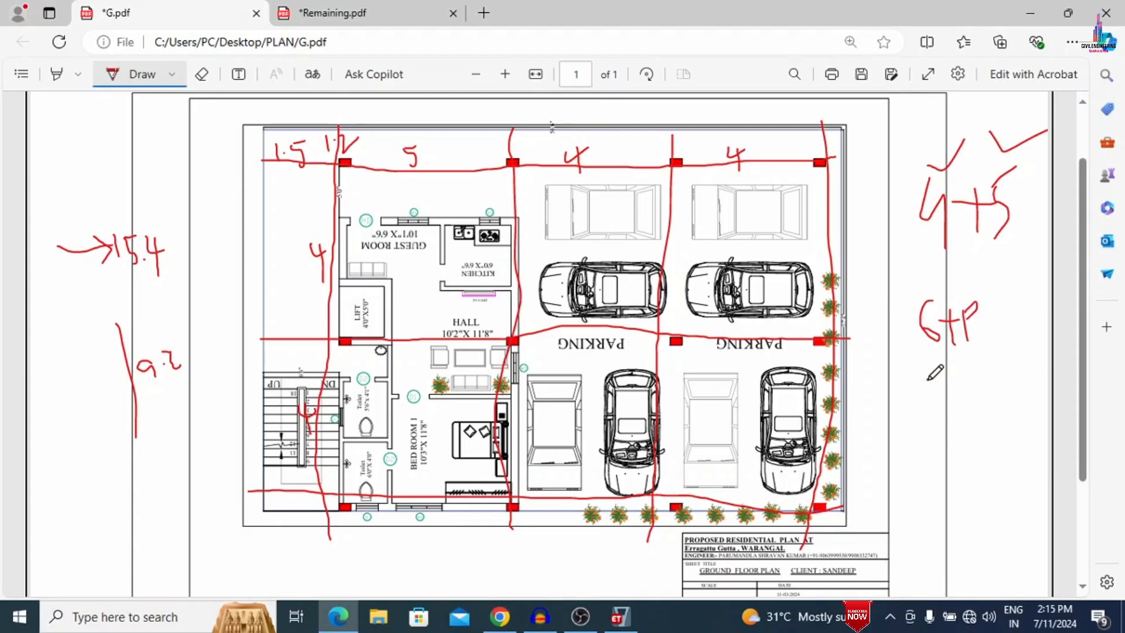
mouse_move(930, 380)
mouse_down()
mouse_move(969, 383)
mouse_move(993, 352)
mouse_up()
drag(992, 352, 999, 386)
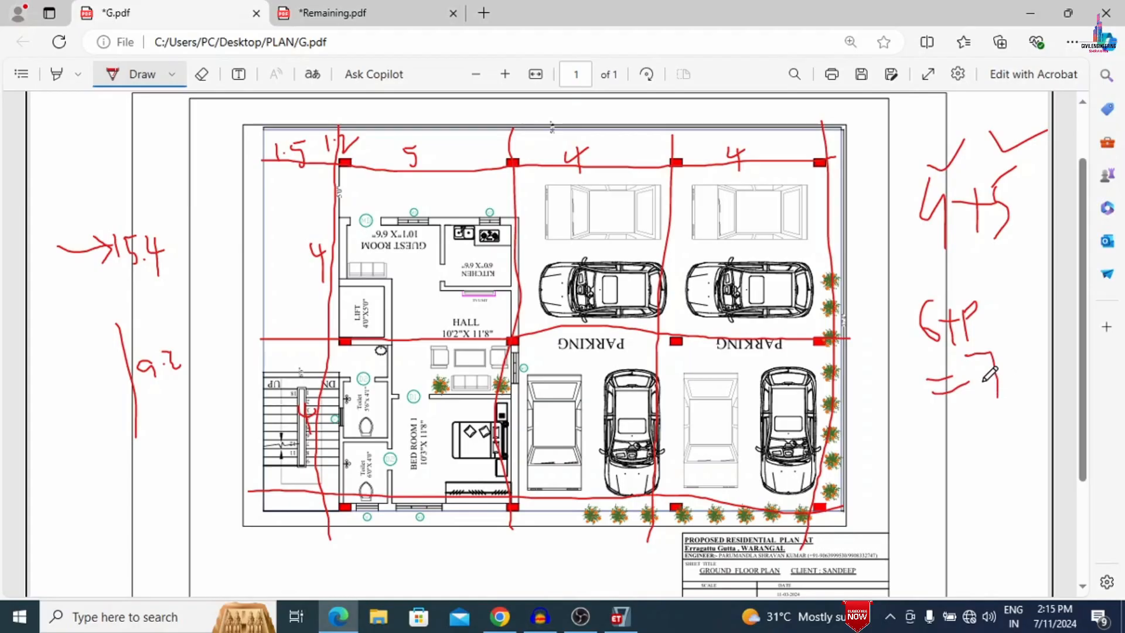
- Return to ETABS, set 7 stories with 3 m typical and bottom story heights, and create the Grid Only model
click(621, 616)
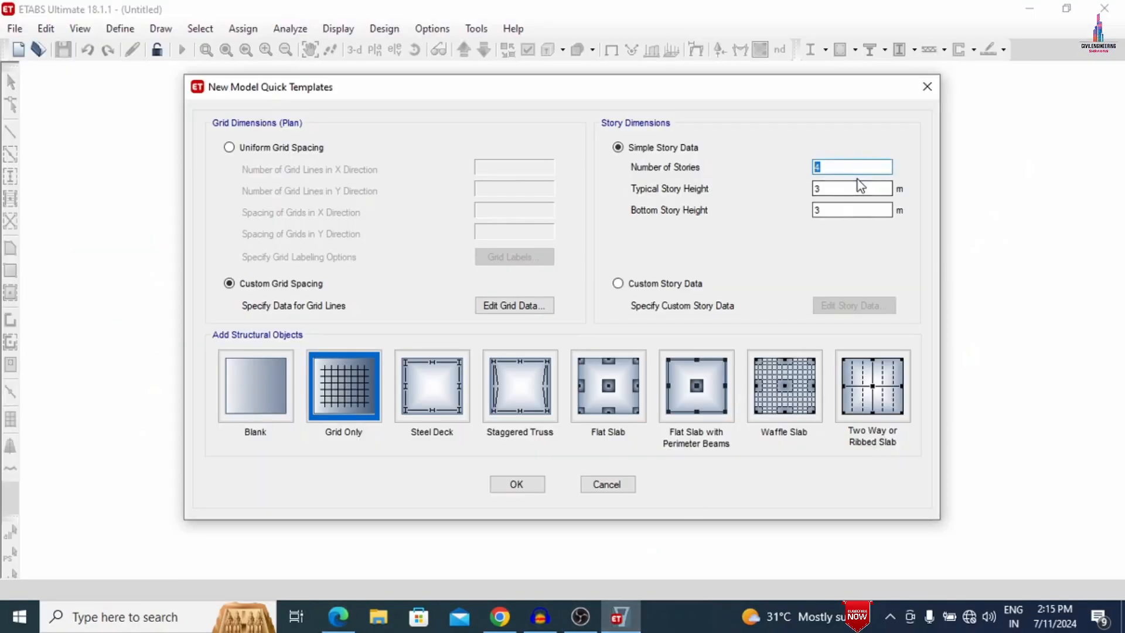
text(7)
key(Tab)
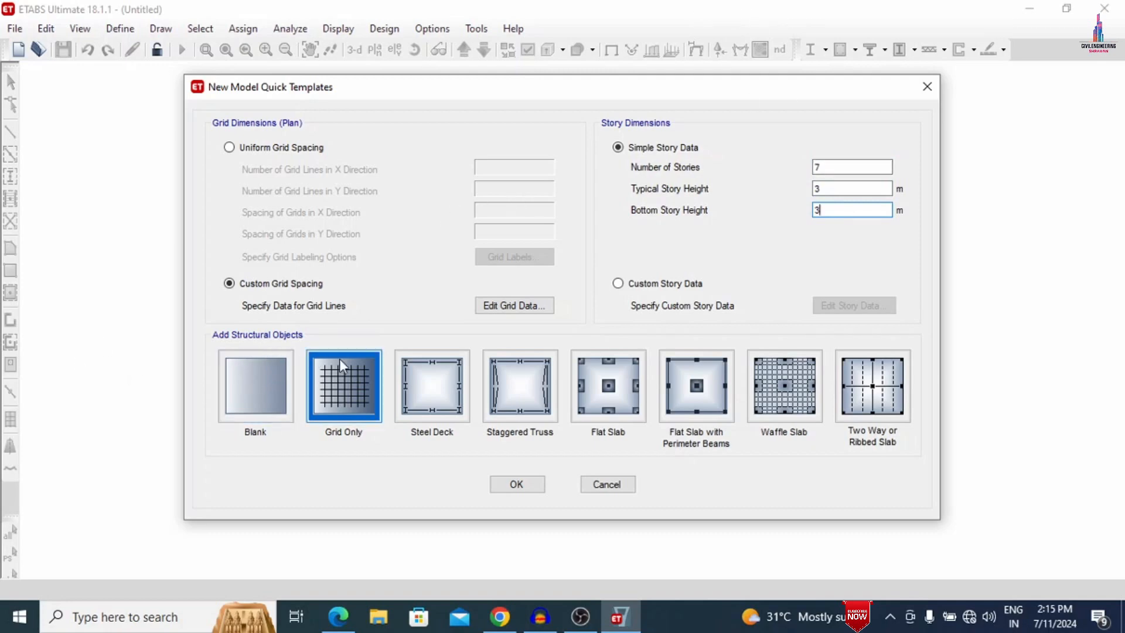
click(323, 377)
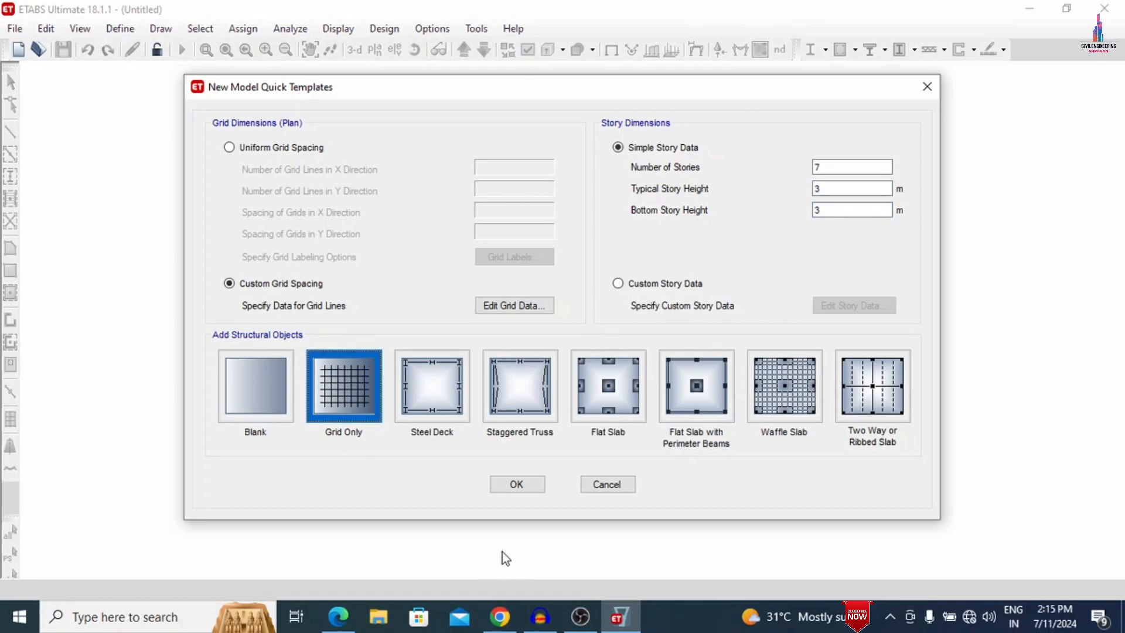
click(524, 489)
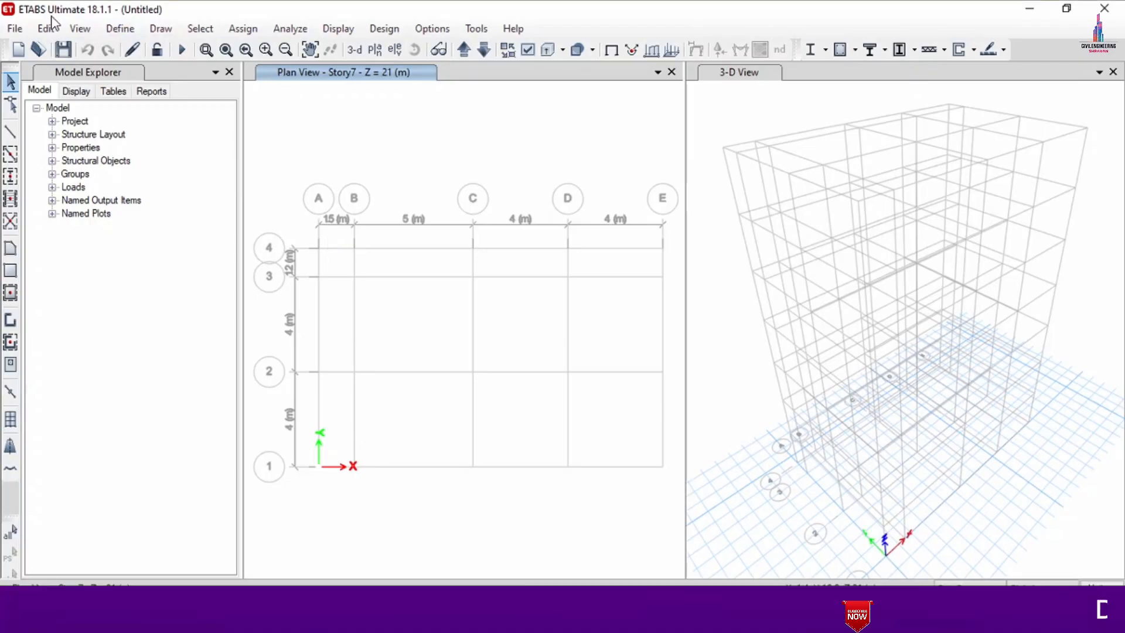
- Add a new M30 concrete material for the India region using the Indian standard, keeping its default properties
click(104, 29)
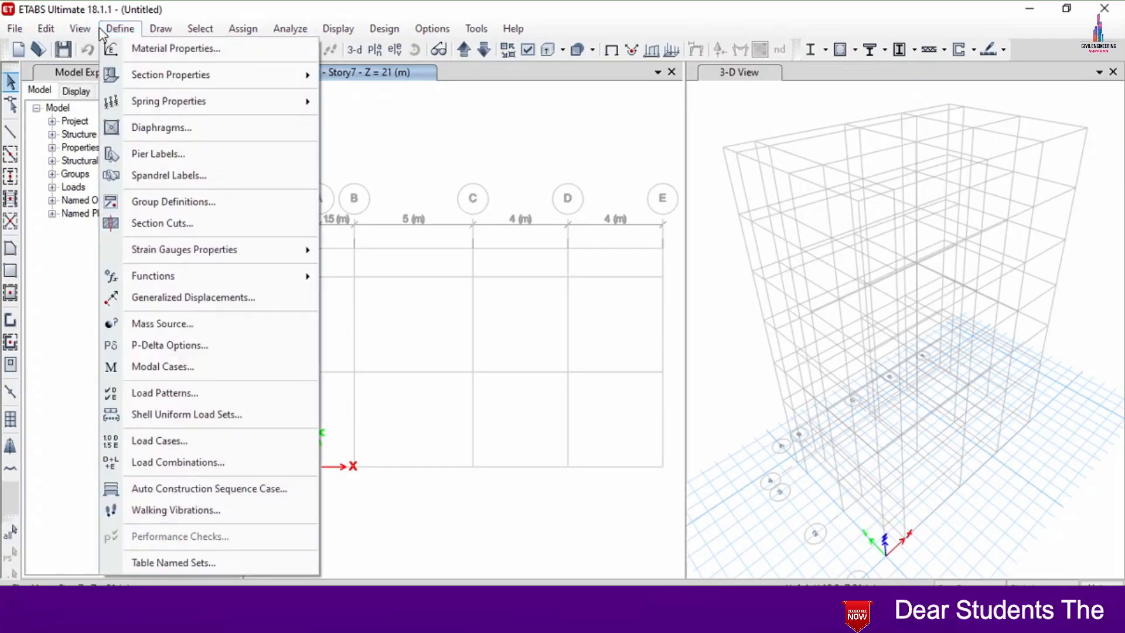
click(117, 46)
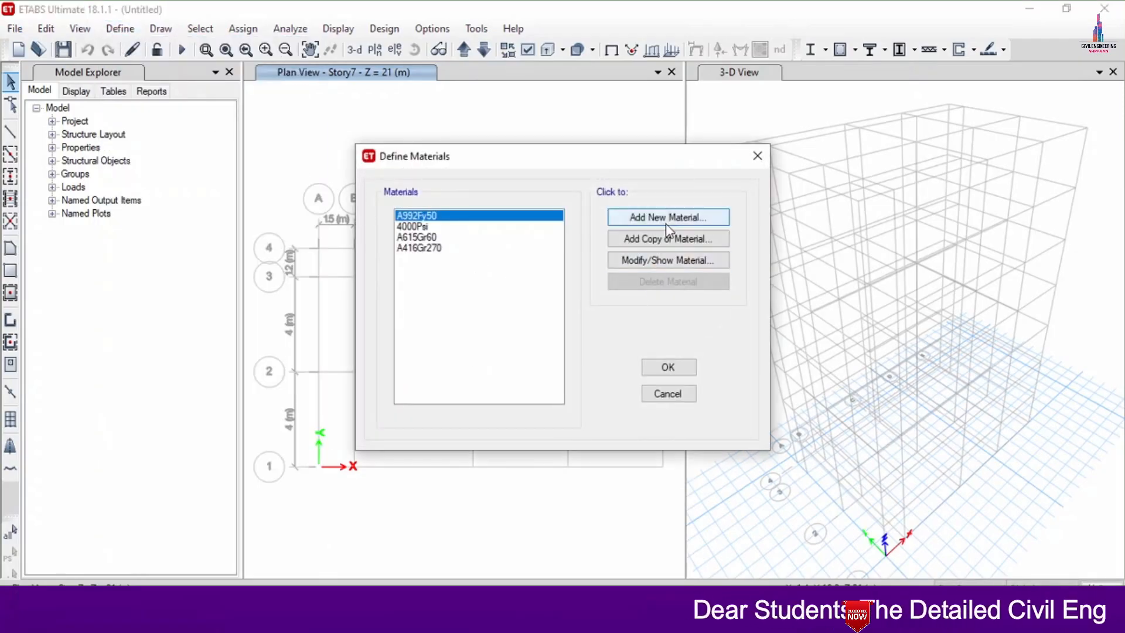
click(666, 225)
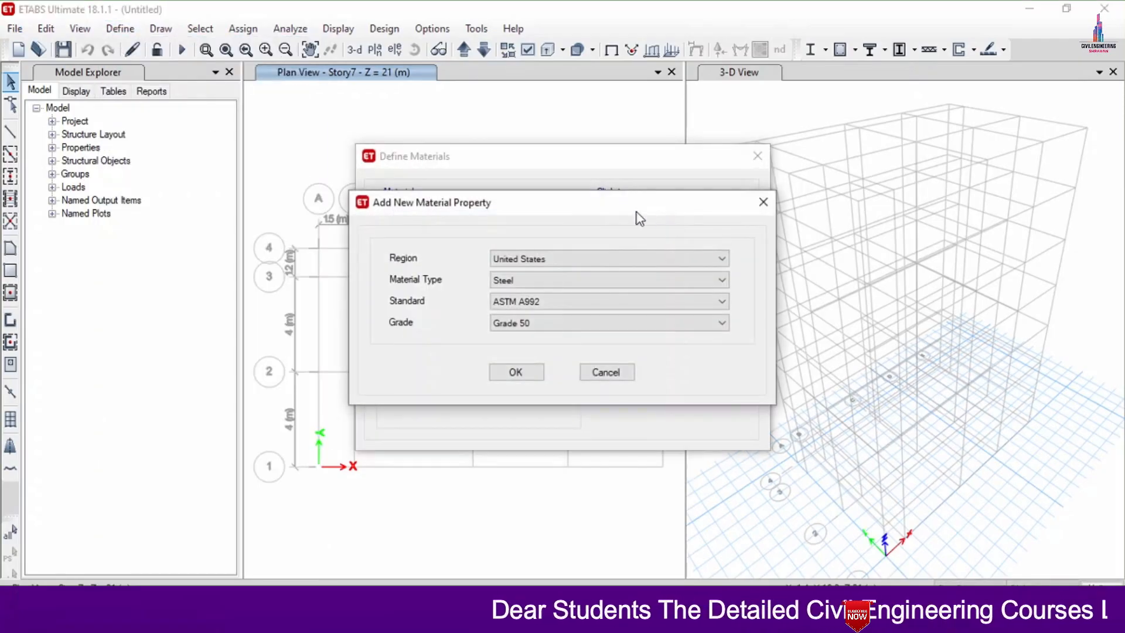
click(522, 259)
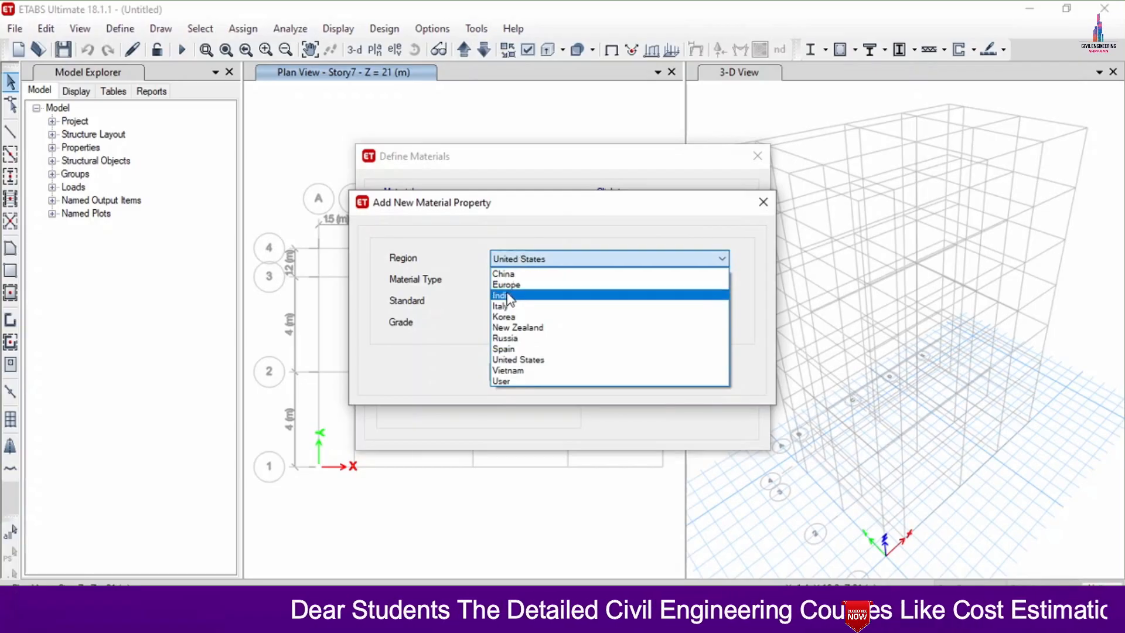
click(509, 293)
click(513, 281)
click(512, 298)
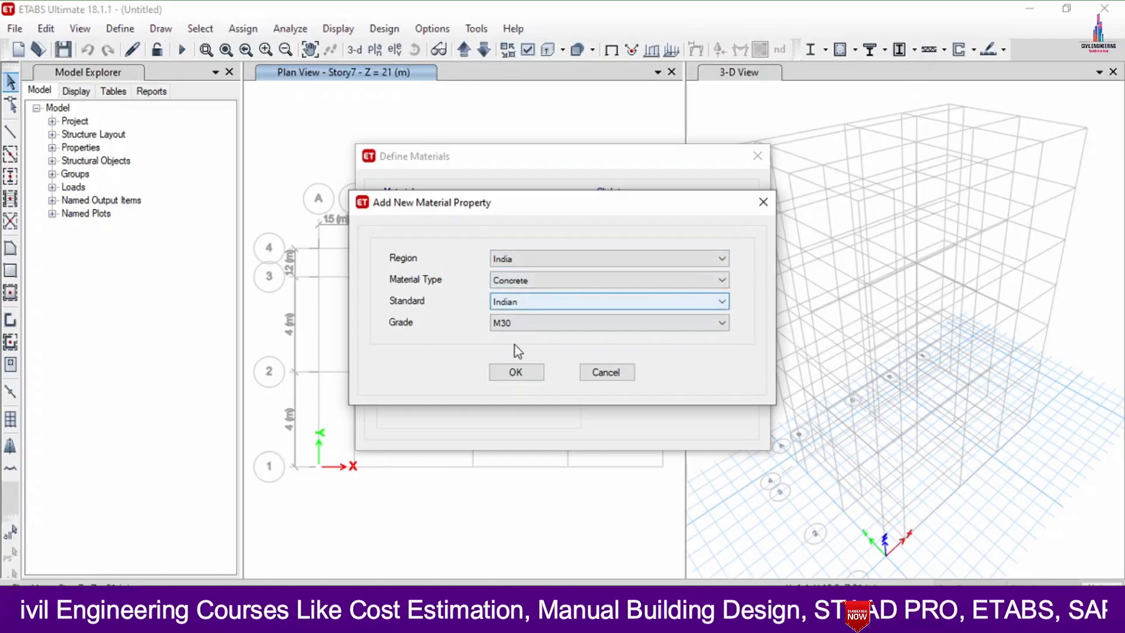
click(515, 371)
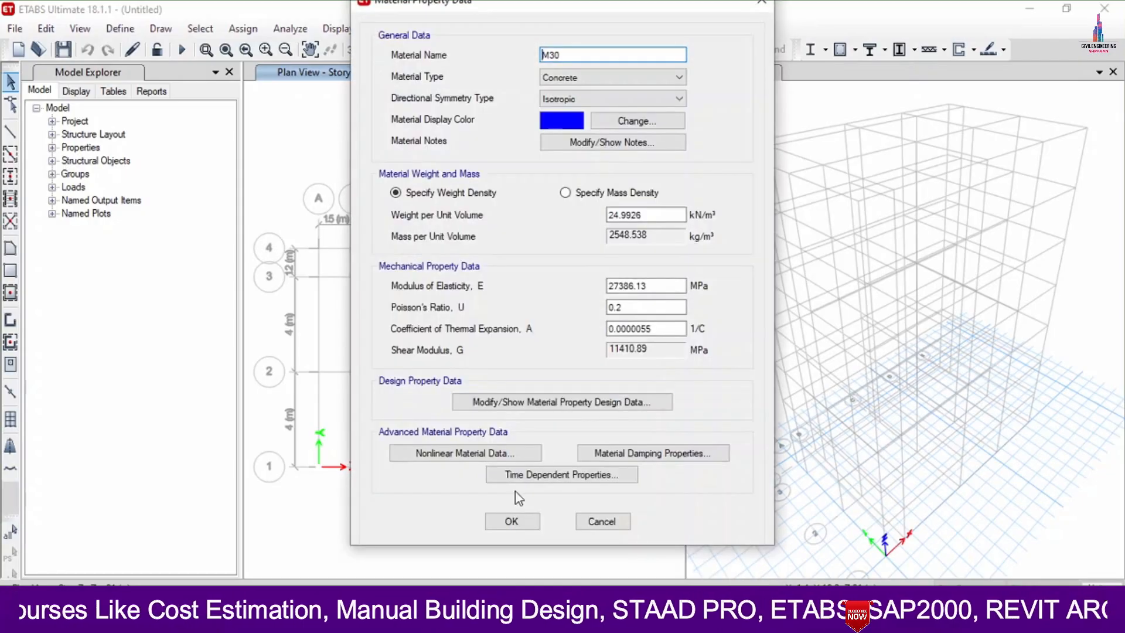
click(512, 521)
- Add an Indian rebar material of HYSD Grade 500 with default properties and finish defining materials
click(629, 225)
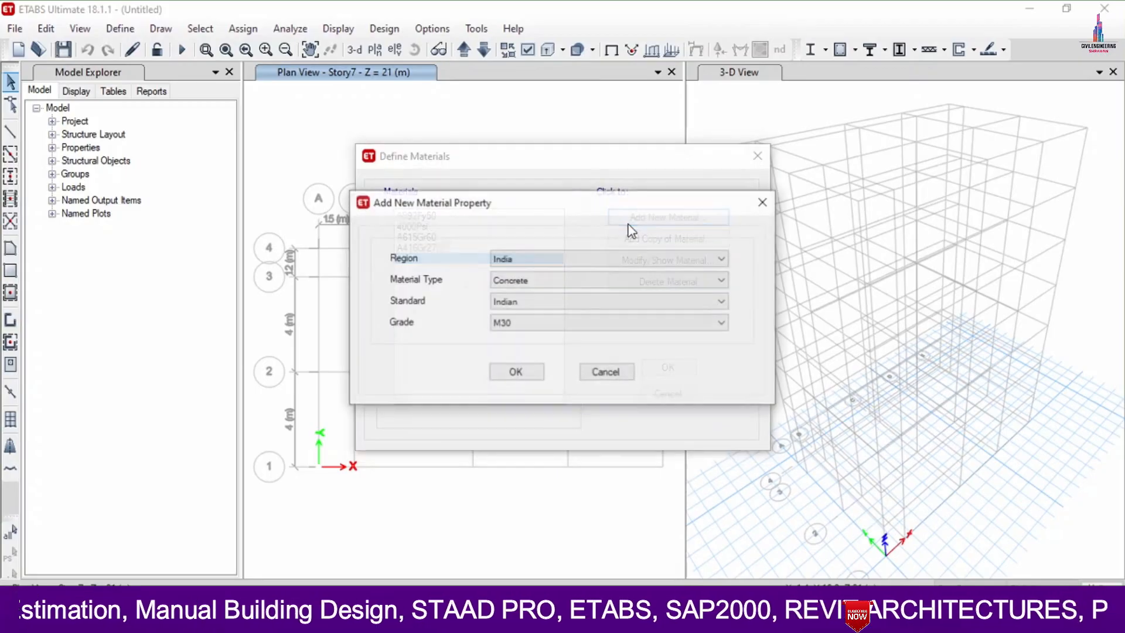
click(505, 280)
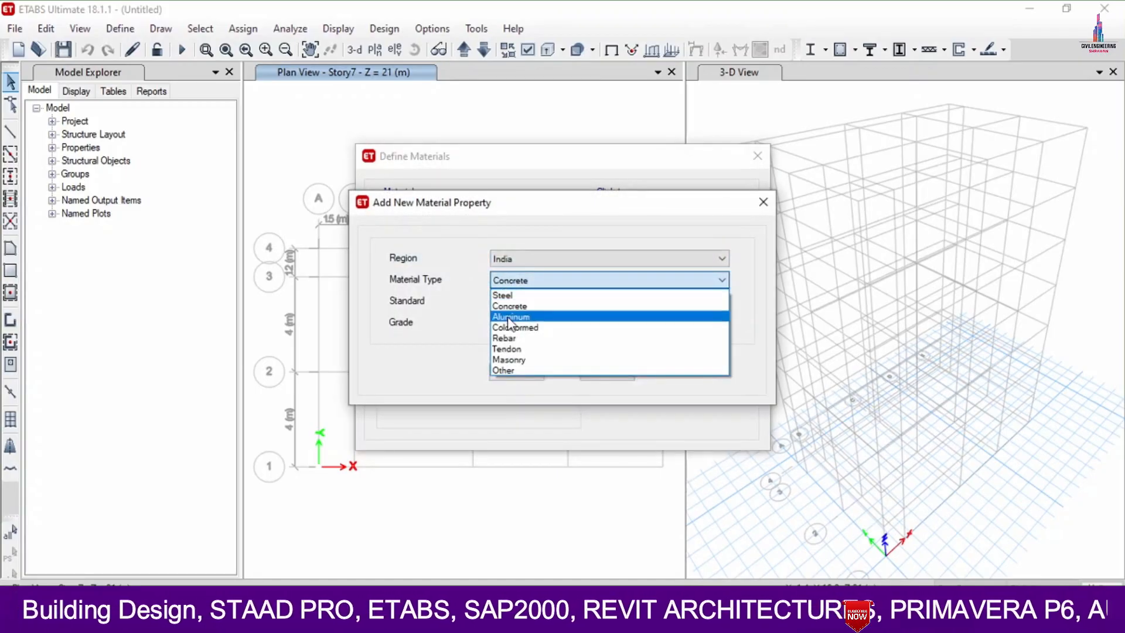
click(507, 339)
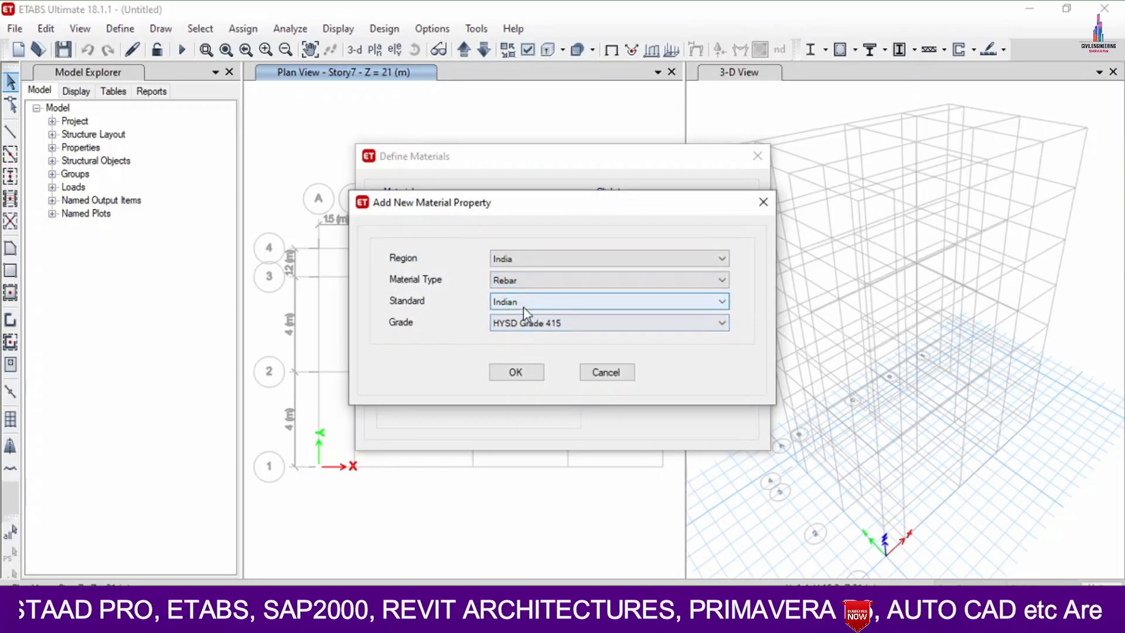
click(522, 322)
click(520, 360)
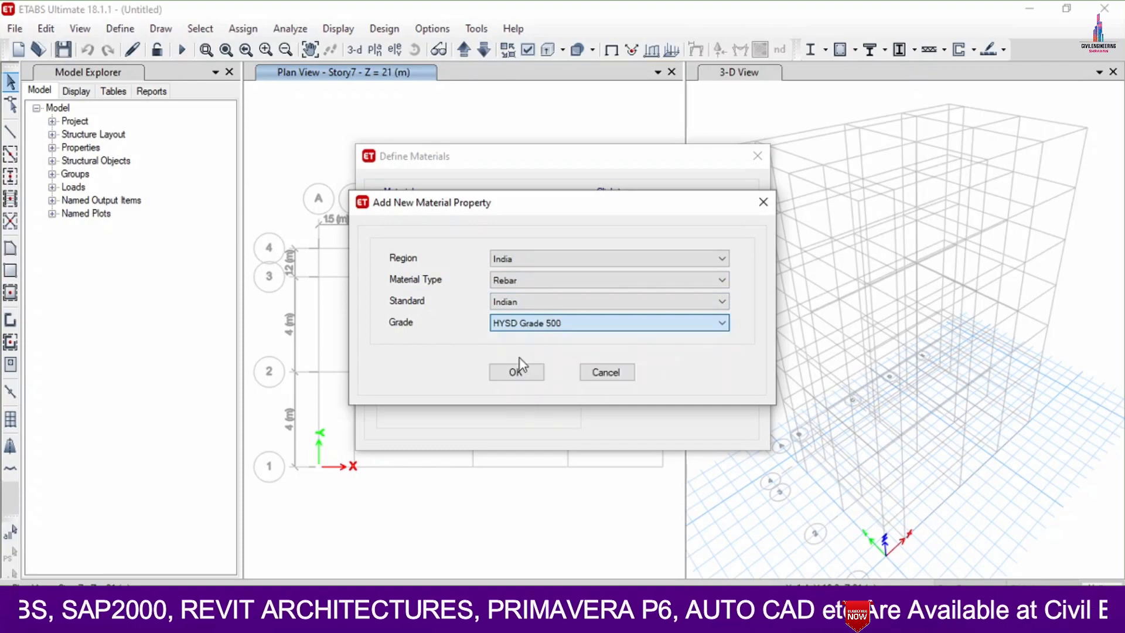
click(515, 376)
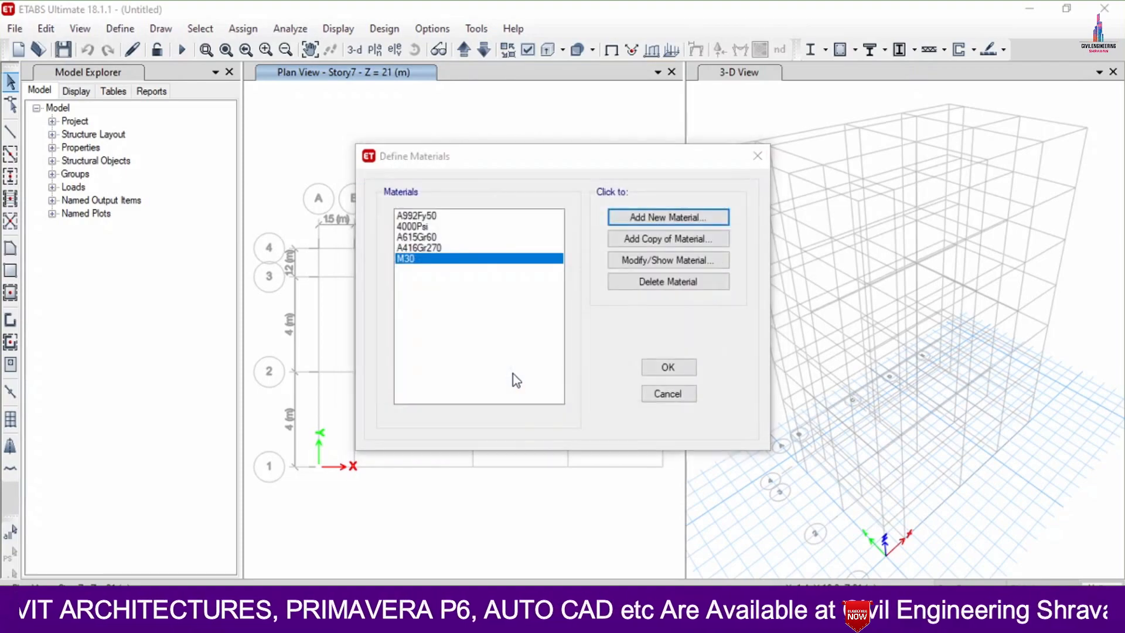
click(514, 477)
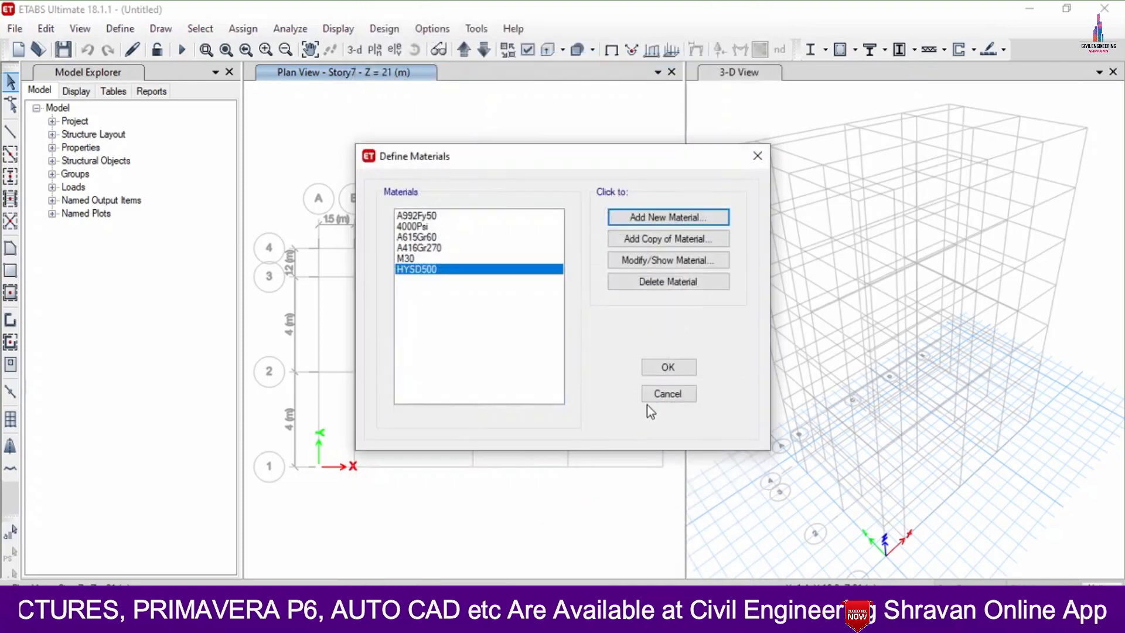
click(663, 366)
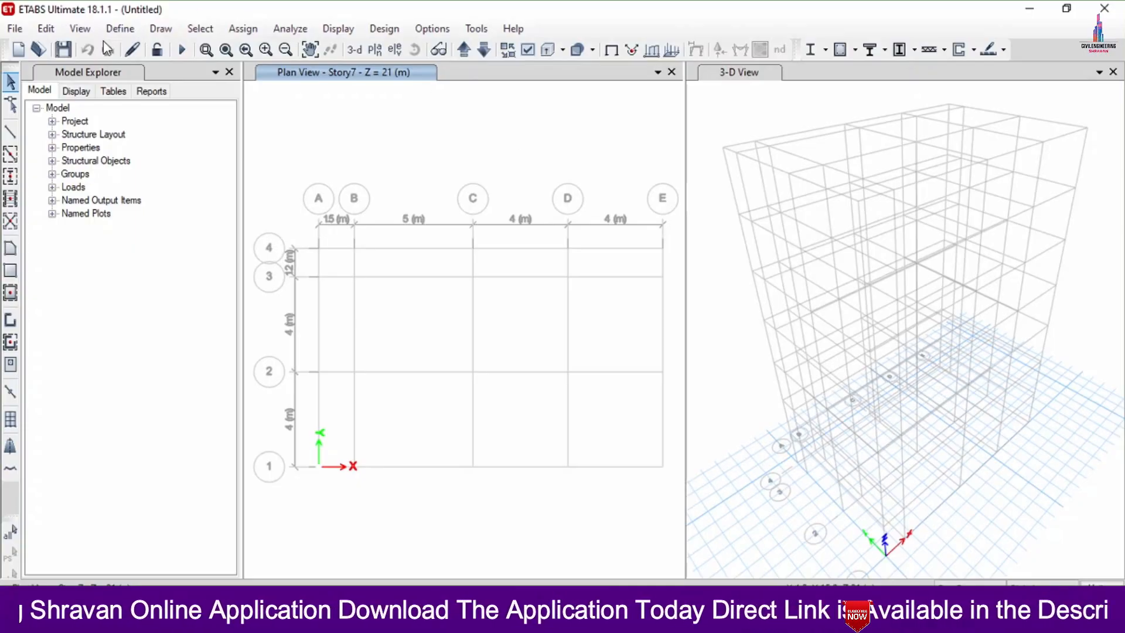
- Delete all the default frame sections that can be removed from the frame properties list
click(119, 29)
mouse_move(136, 69)
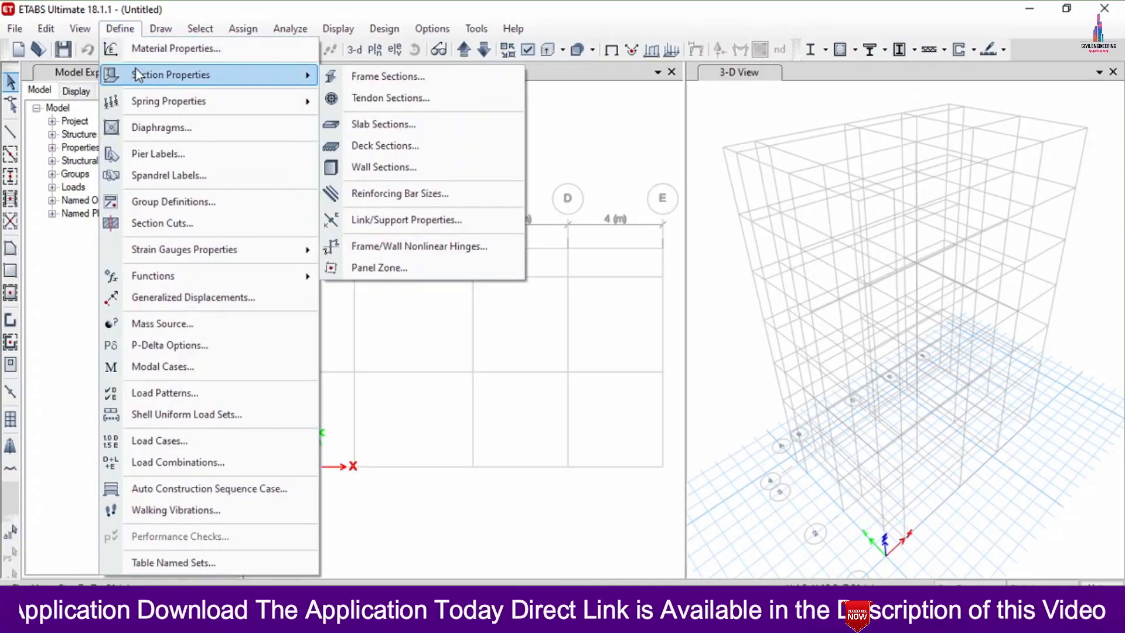
click(366, 79)
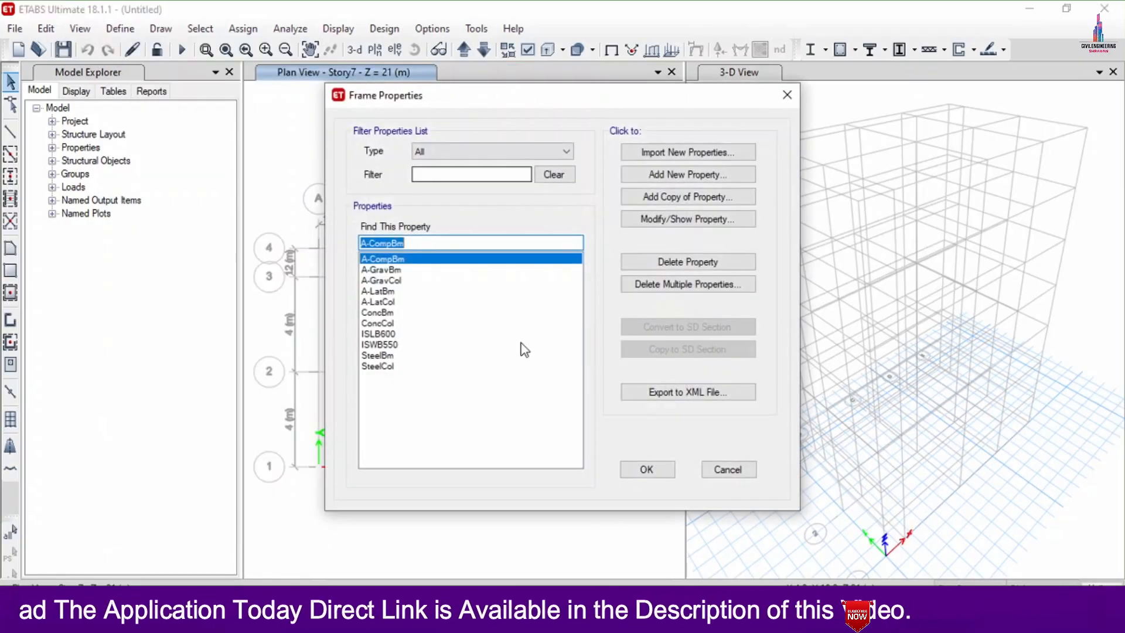
click(659, 286)
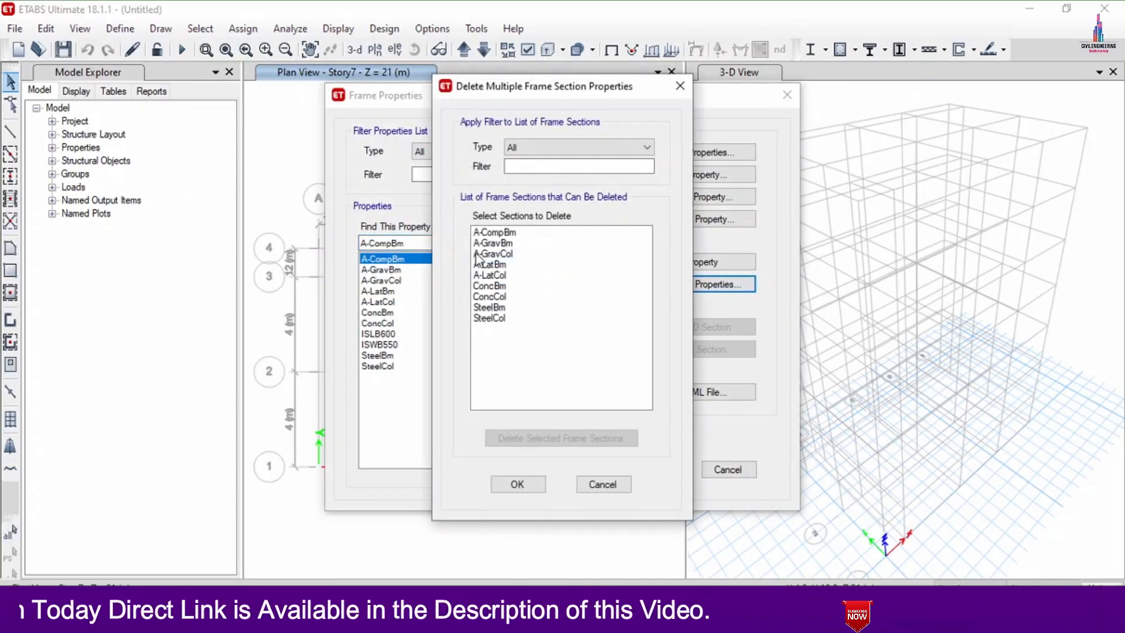
drag(509, 232, 510, 320)
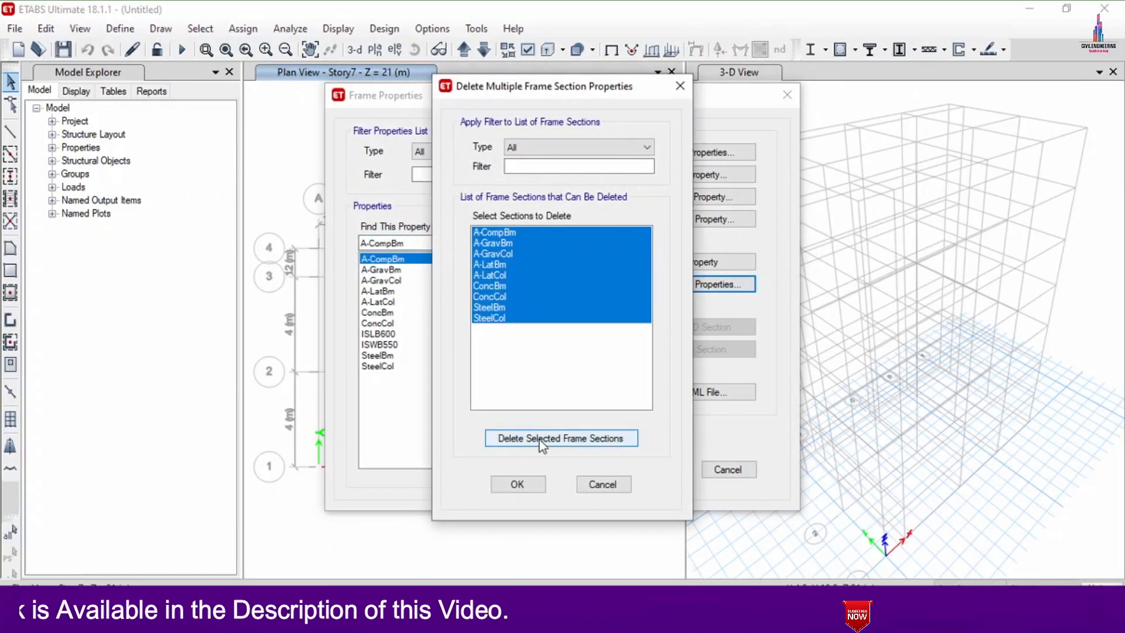
click(545, 438)
drag(504, 232, 543, 298)
click(552, 438)
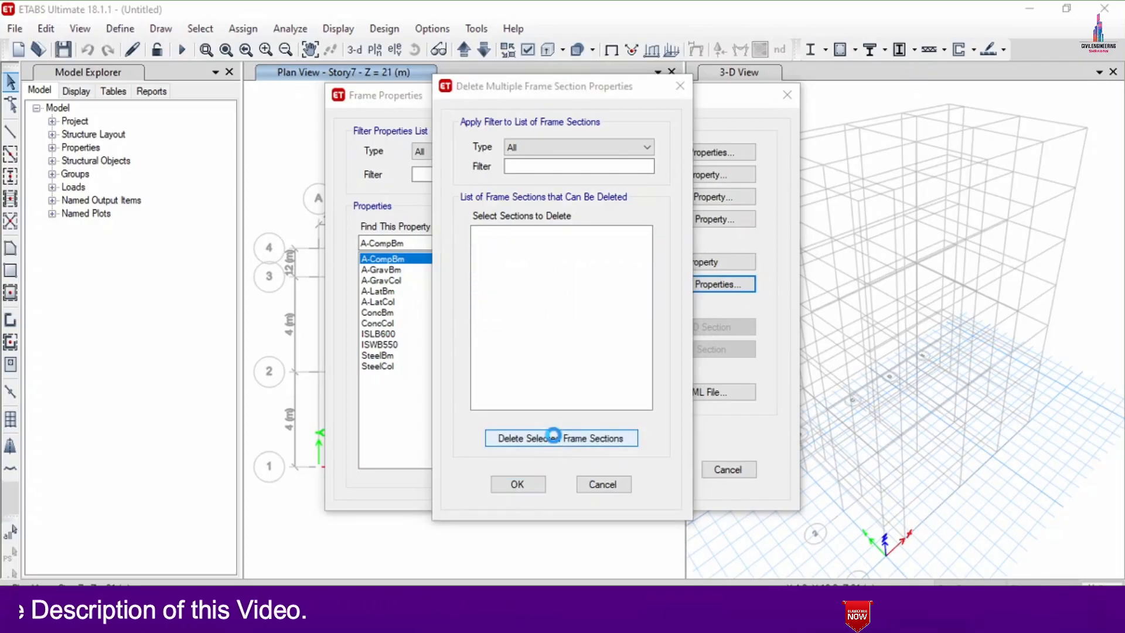
key(Return)
click(517, 484)
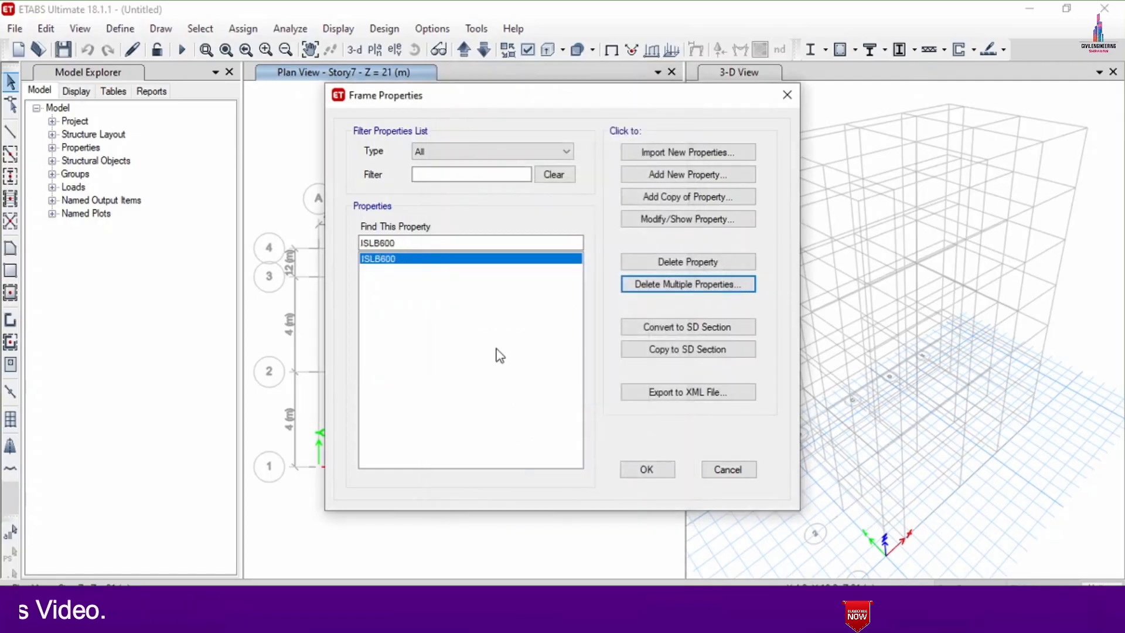
- Add a rectangular concrete frame section named B in M30, 460 mm deep and 300 mm wide
click(632, 171)
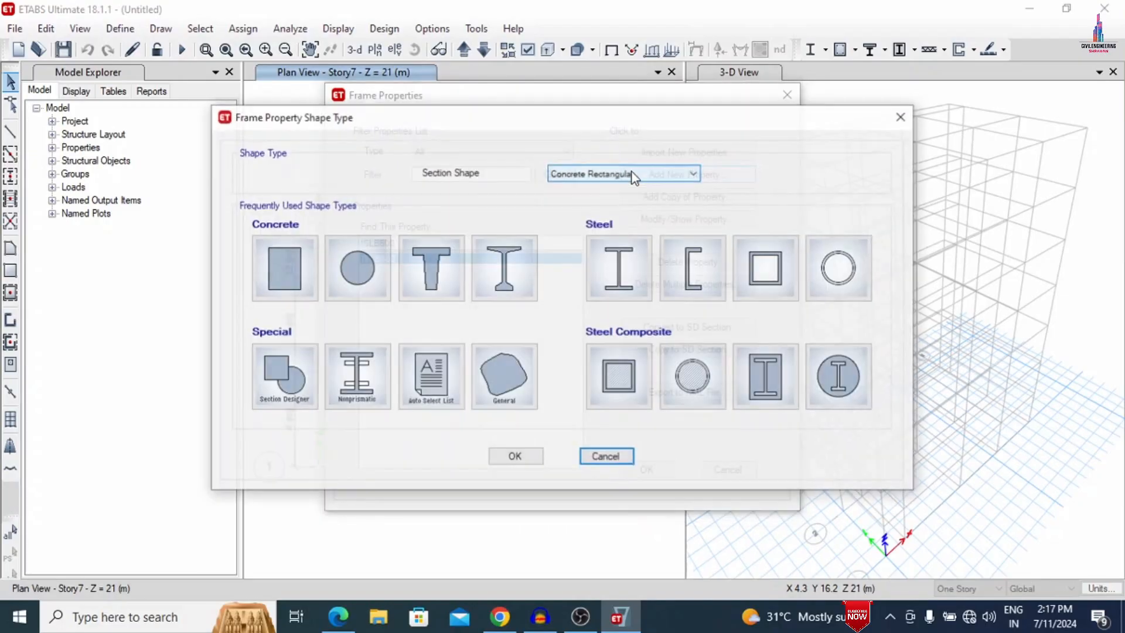
key(Escape)
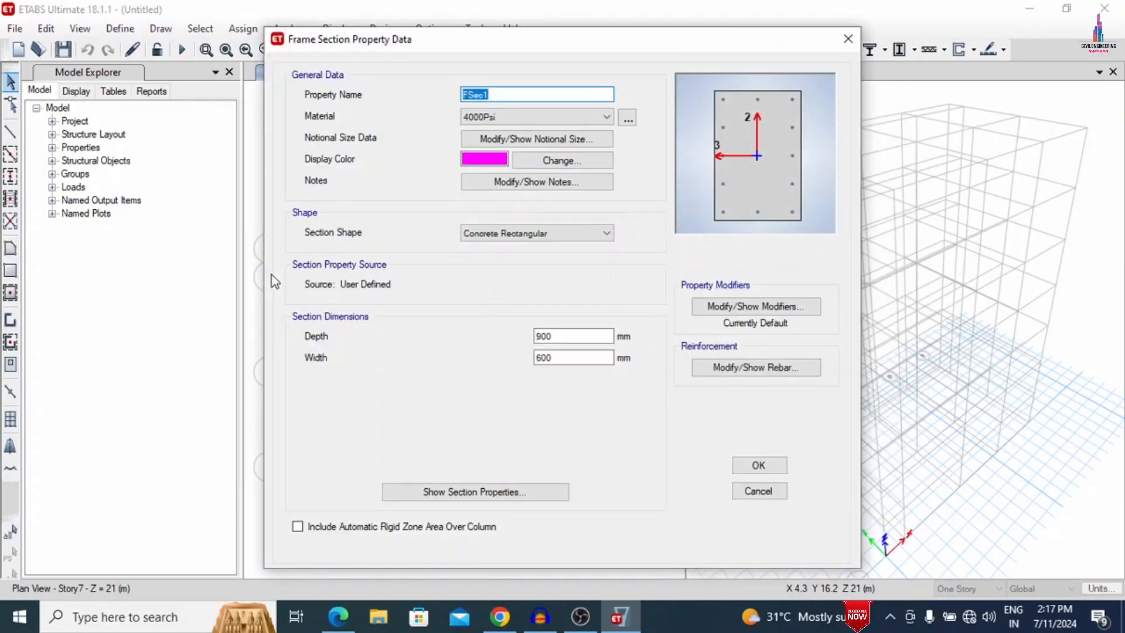
text(B)
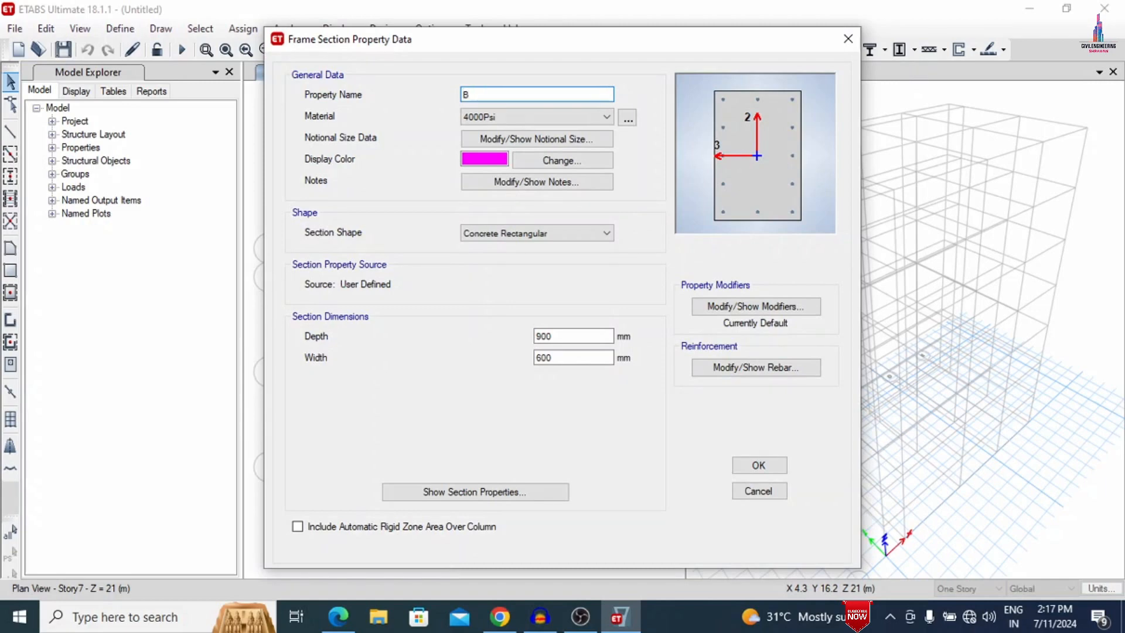
click(476, 117)
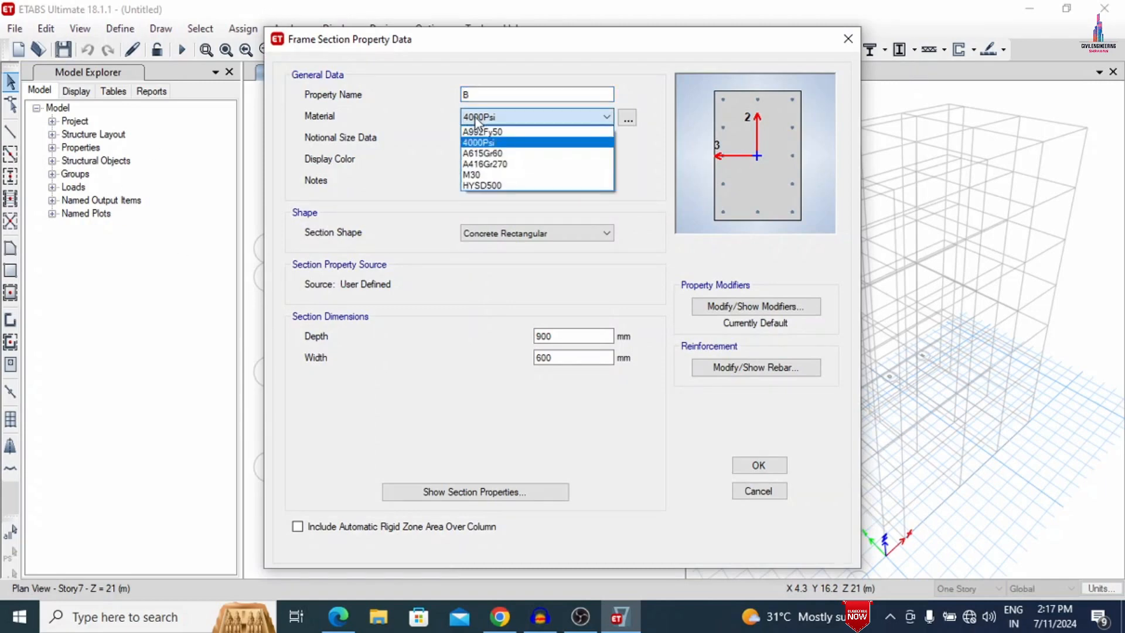
click(474, 175)
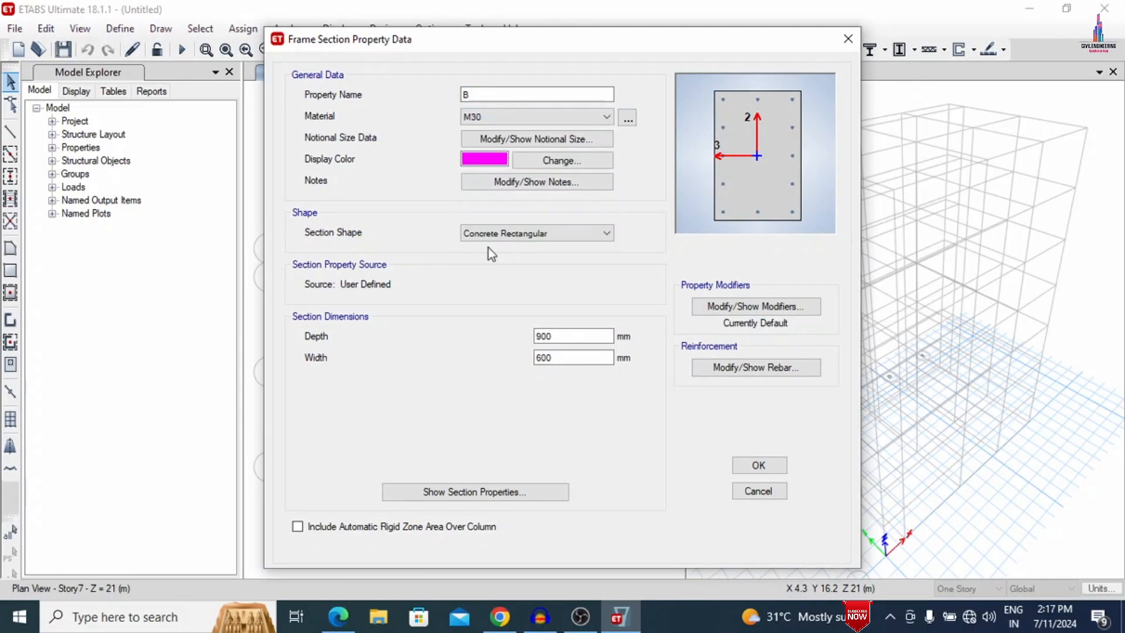
drag(554, 337, 469, 328)
text(460)
key(Tab)
text(3)
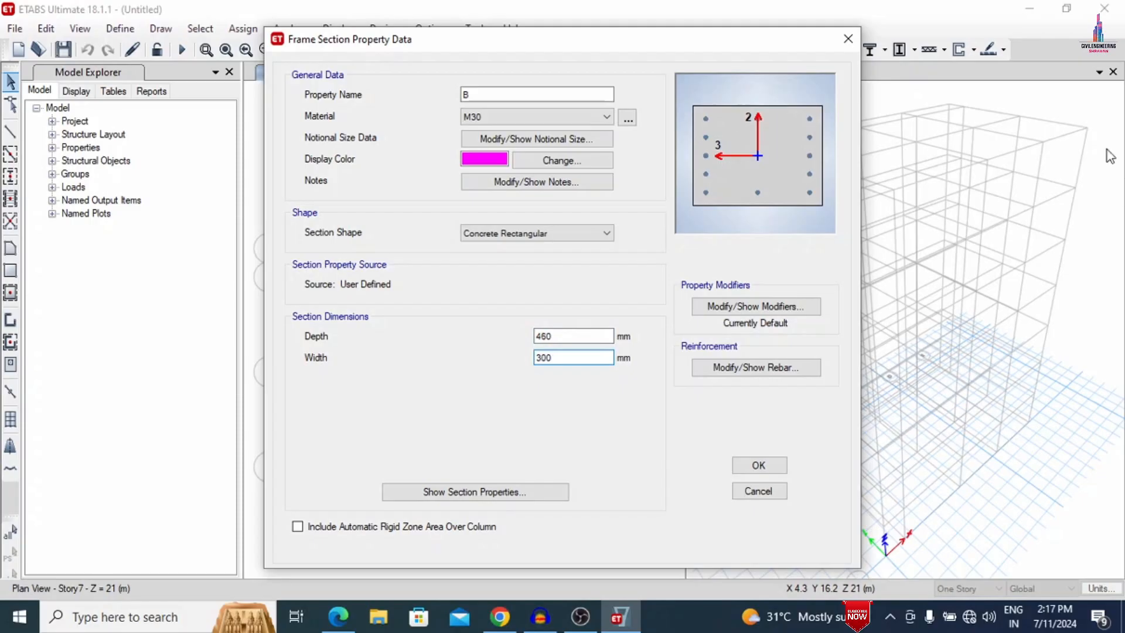
click(604, 334)
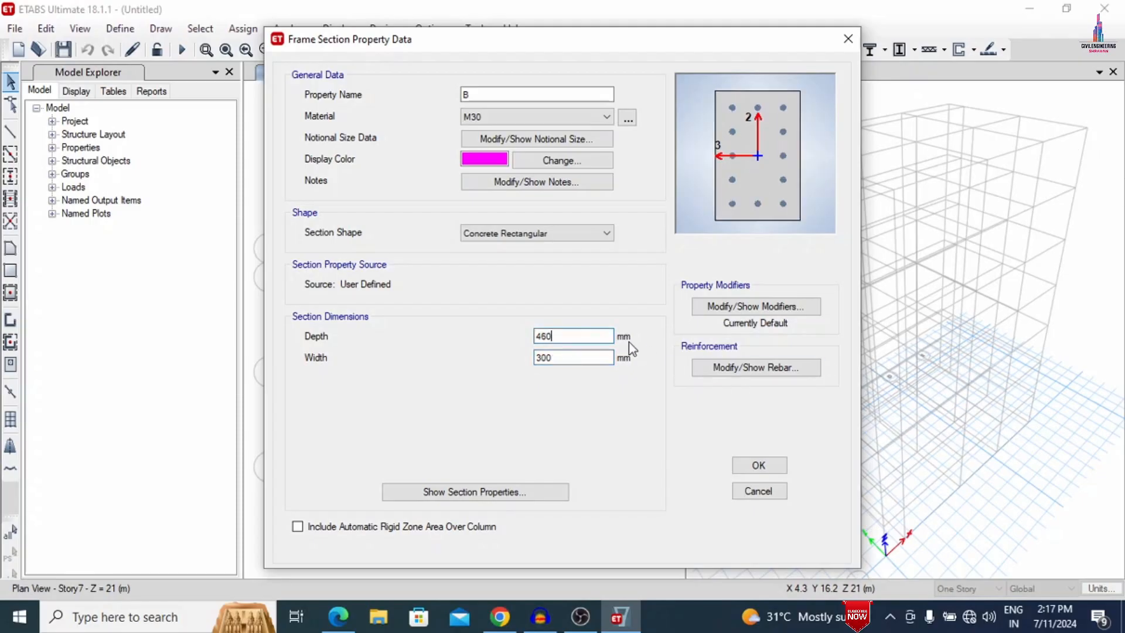
- Set section B's reinforcement to M3 Design Only (Beam) with HYSD500 for both longitudinal and confinement bars
click(722, 369)
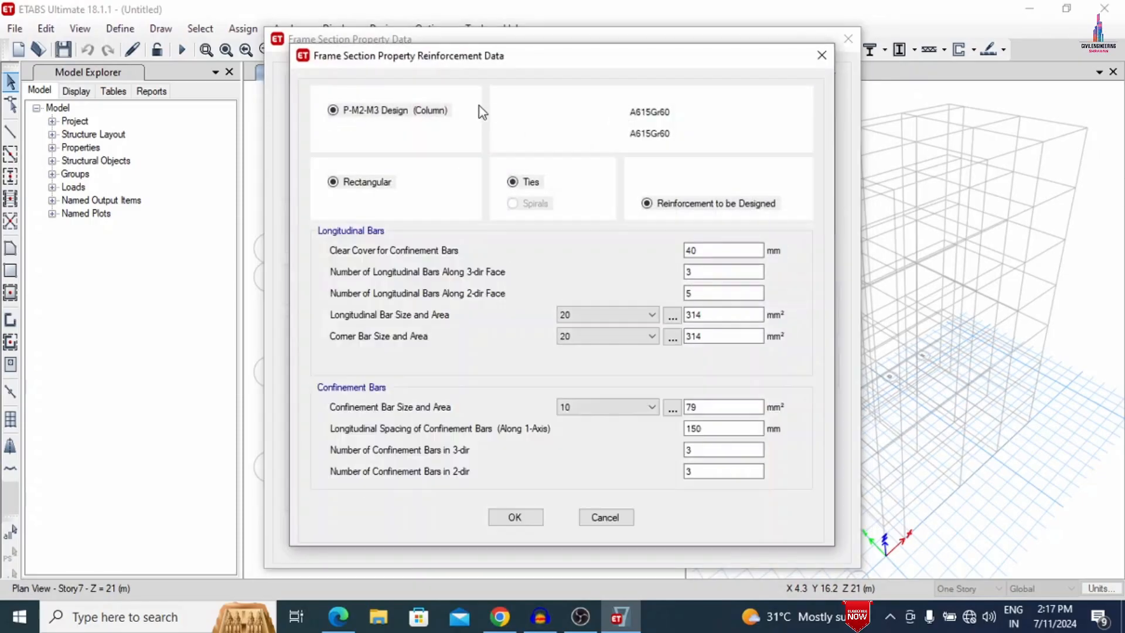
click(401, 133)
click(663, 112)
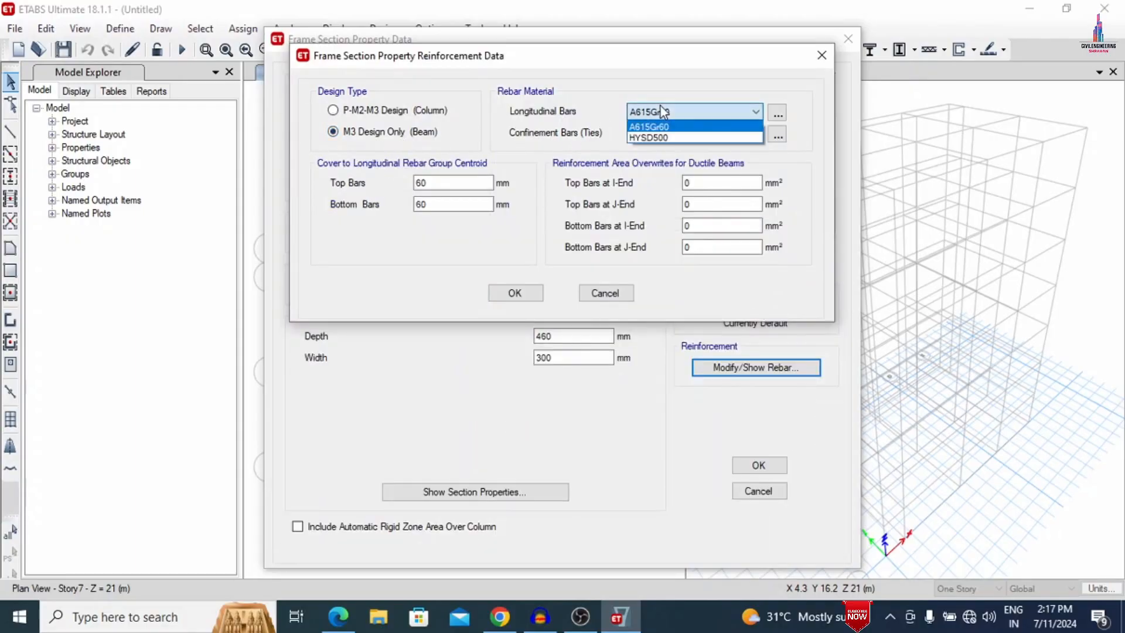
click(666, 139)
click(664, 134)
click(658, 155)
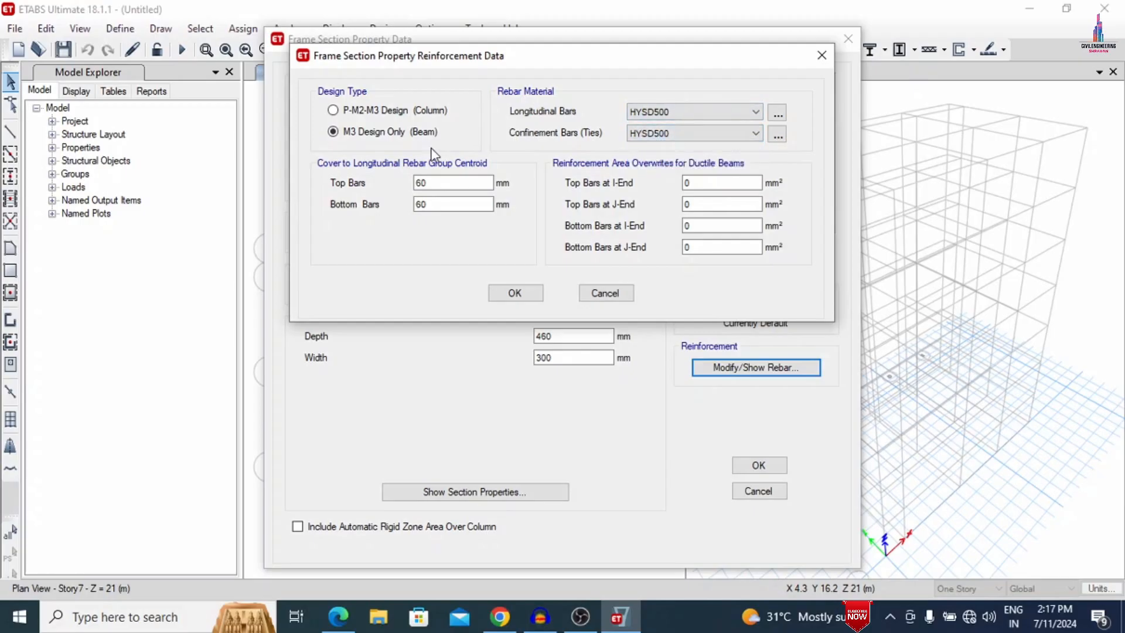
- Set the beam's top and bottom bar cover to 30 mm and save section B
drag(440, 183, 352, 175)
text(0)
key(Tab)
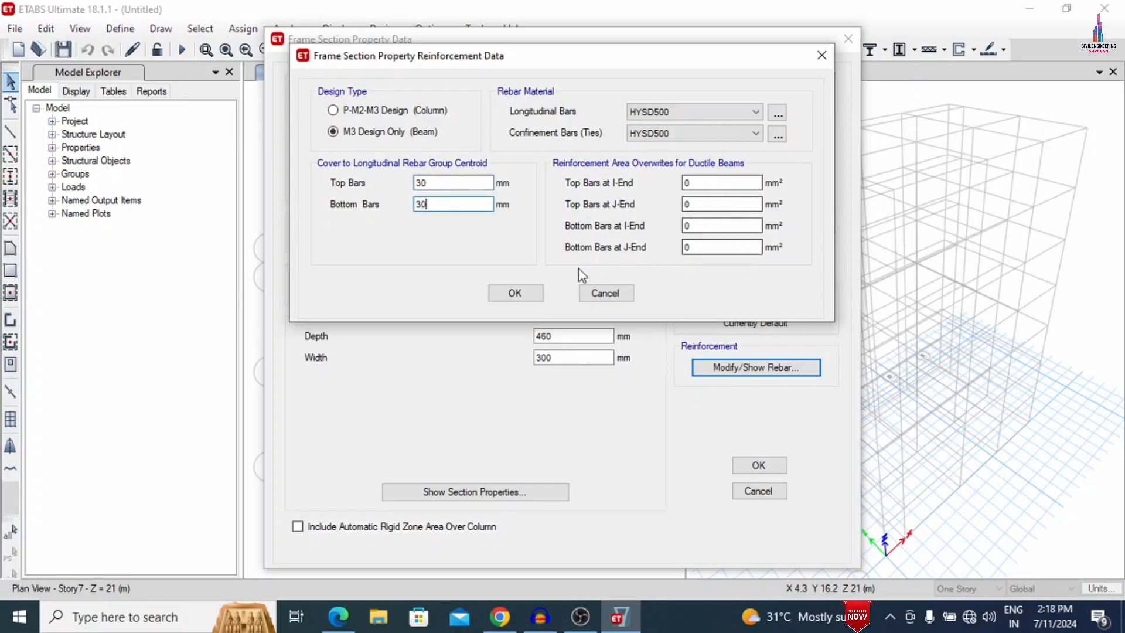
click(514, 292)
click(751, 466)
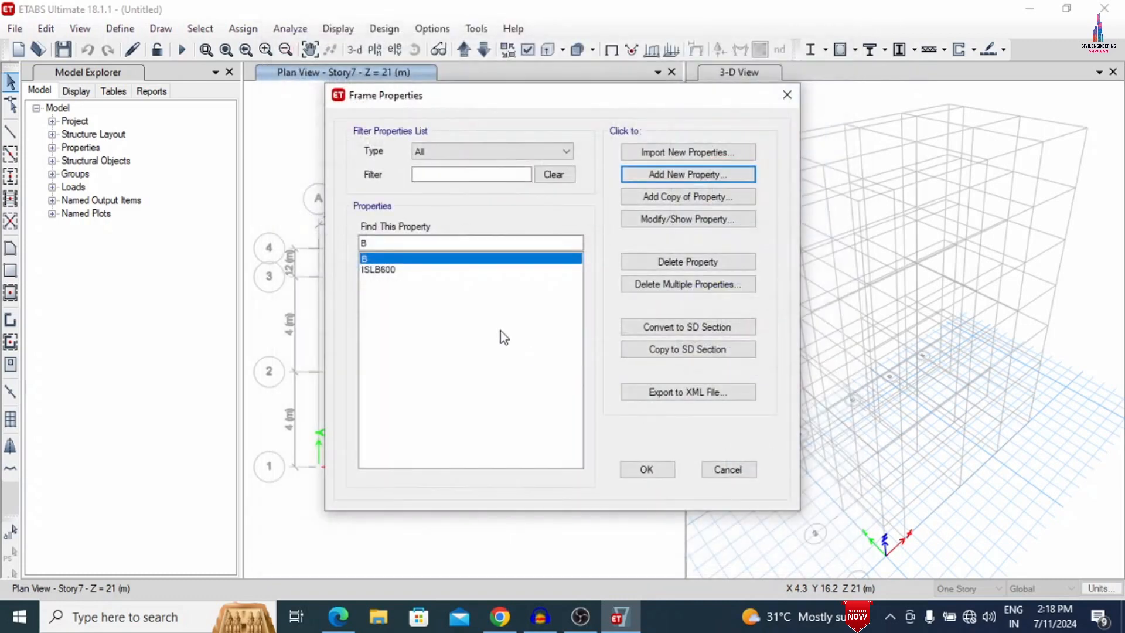
- Delete the remaining ISLB600 steel section from the frame properties list
click(386, 270)
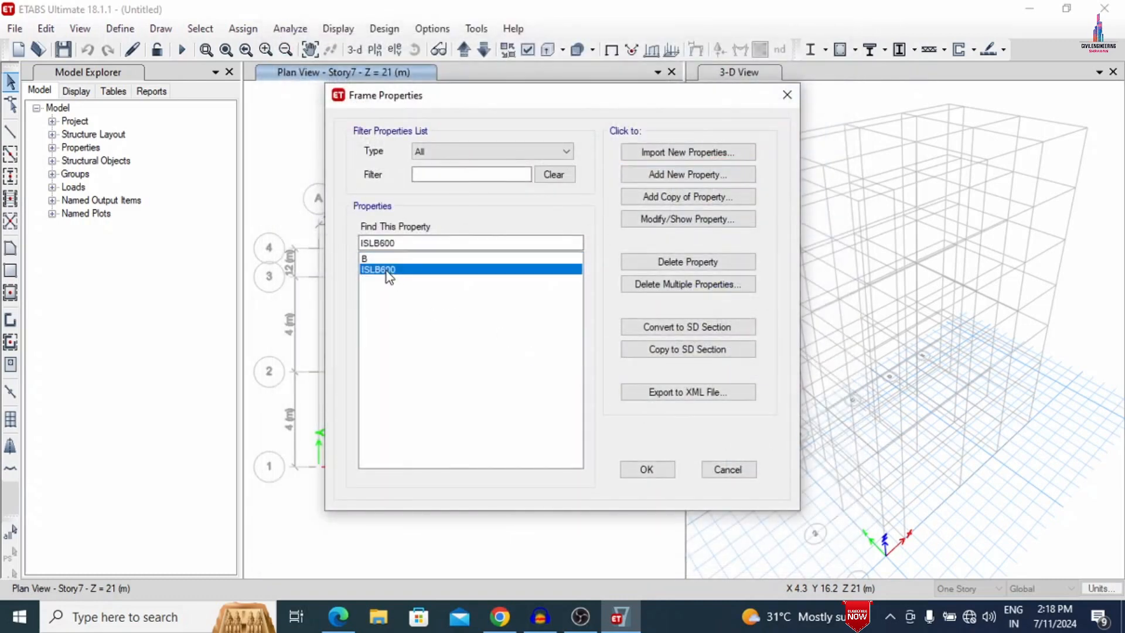
click(665, 264)
click(608, 366)
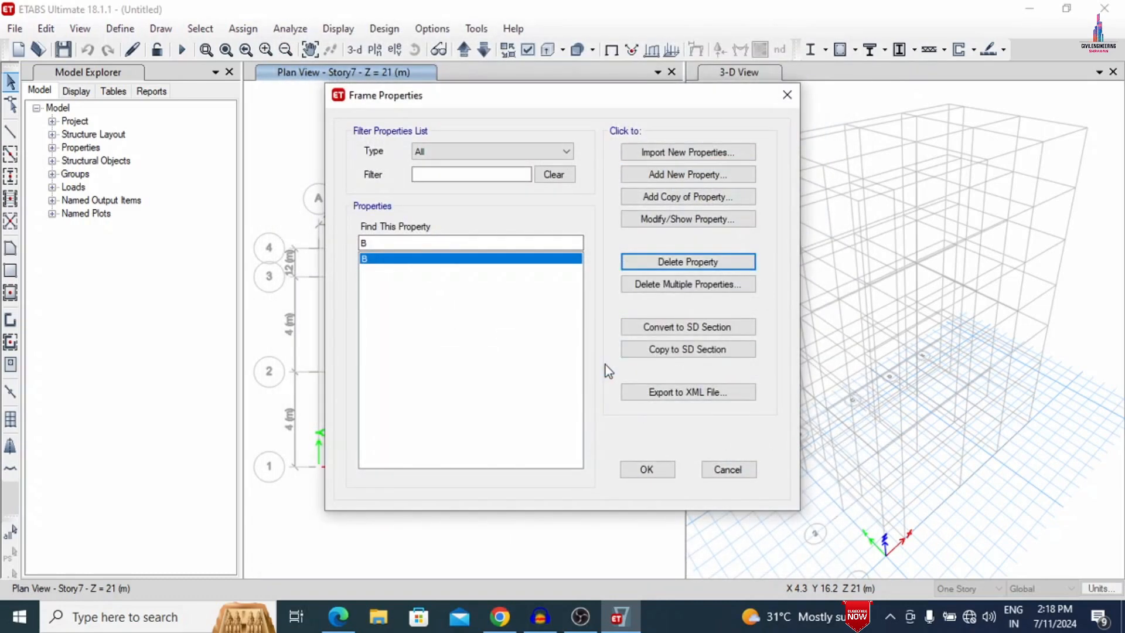
- Add a rectangular concrete frame section named C in M30, 690 mm deep and 460 mm wide
click(668, 176)
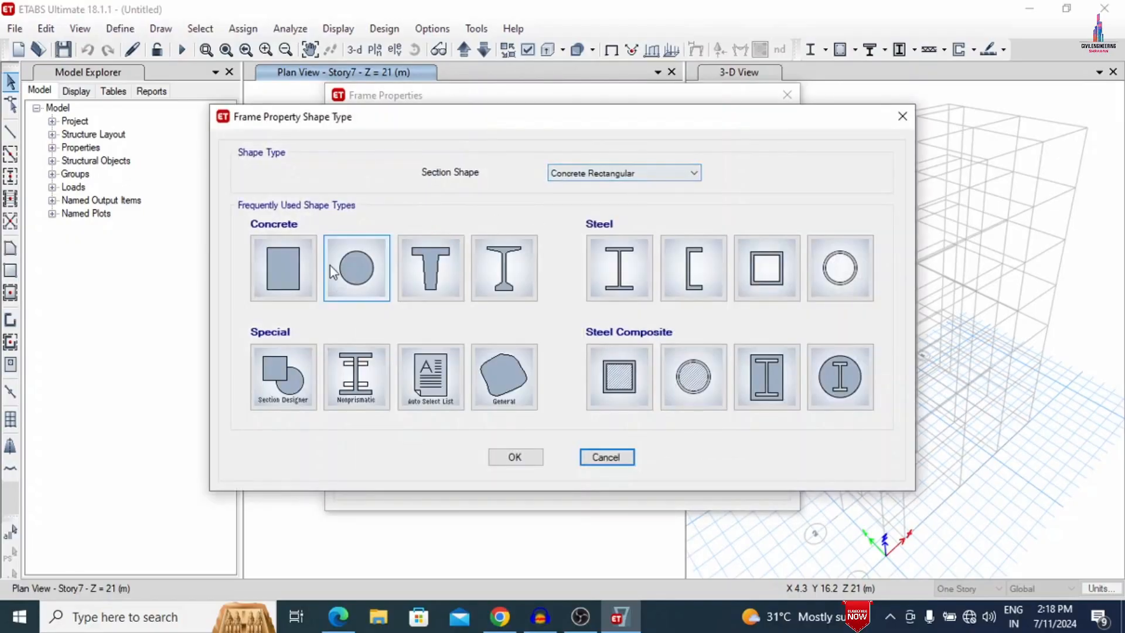
click(300, 260)
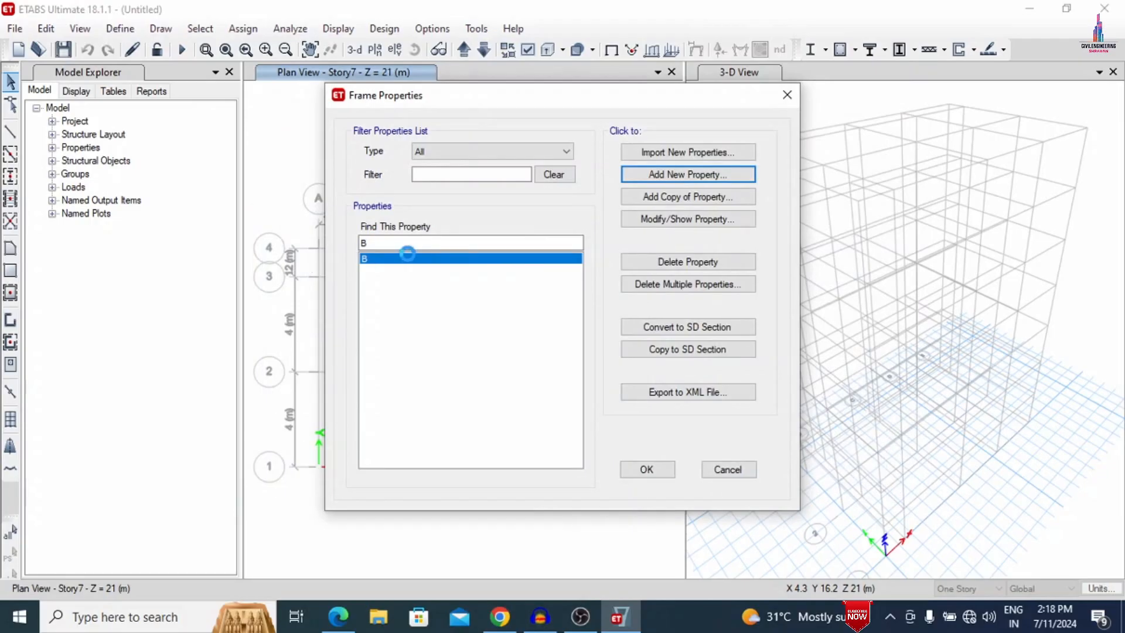
text(C)
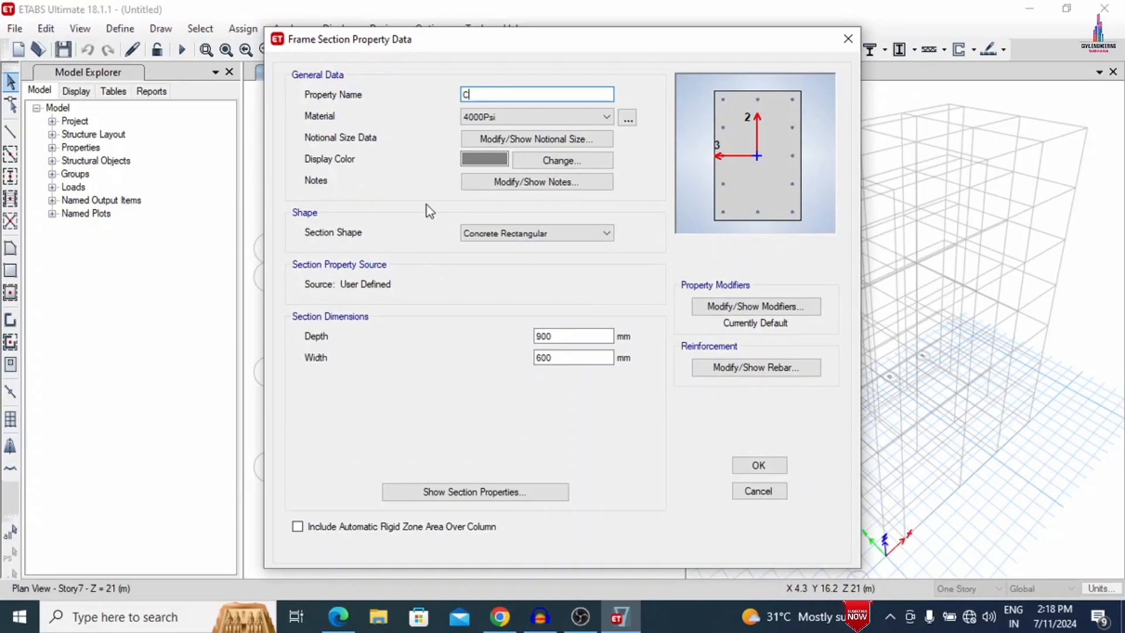
click(499, 117)
click(472, 175)
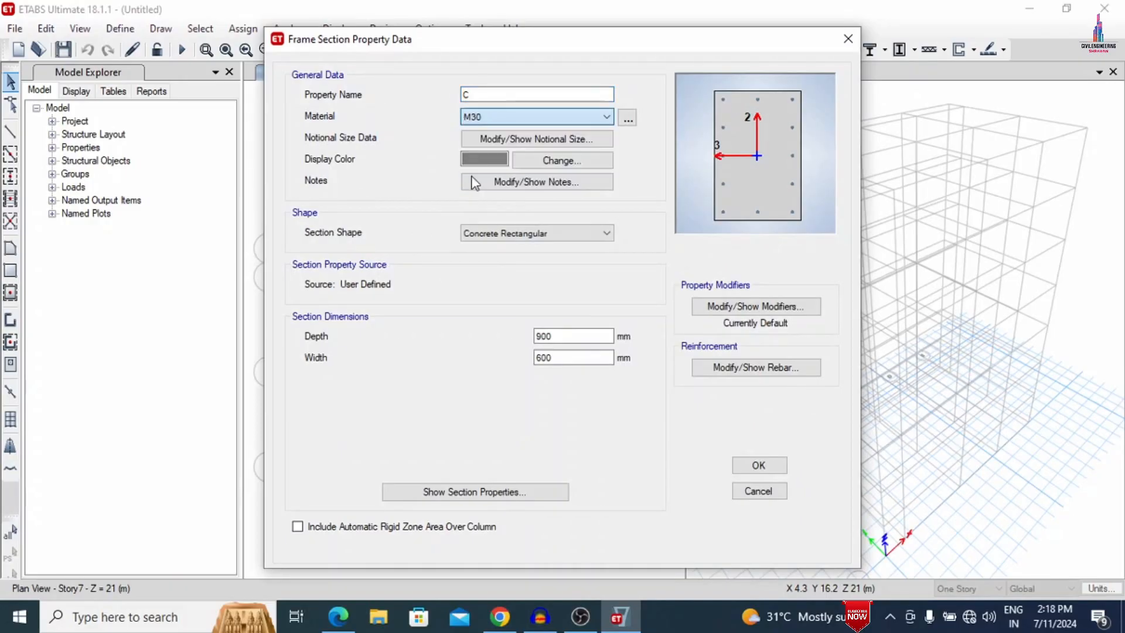
double_click(544, 336)
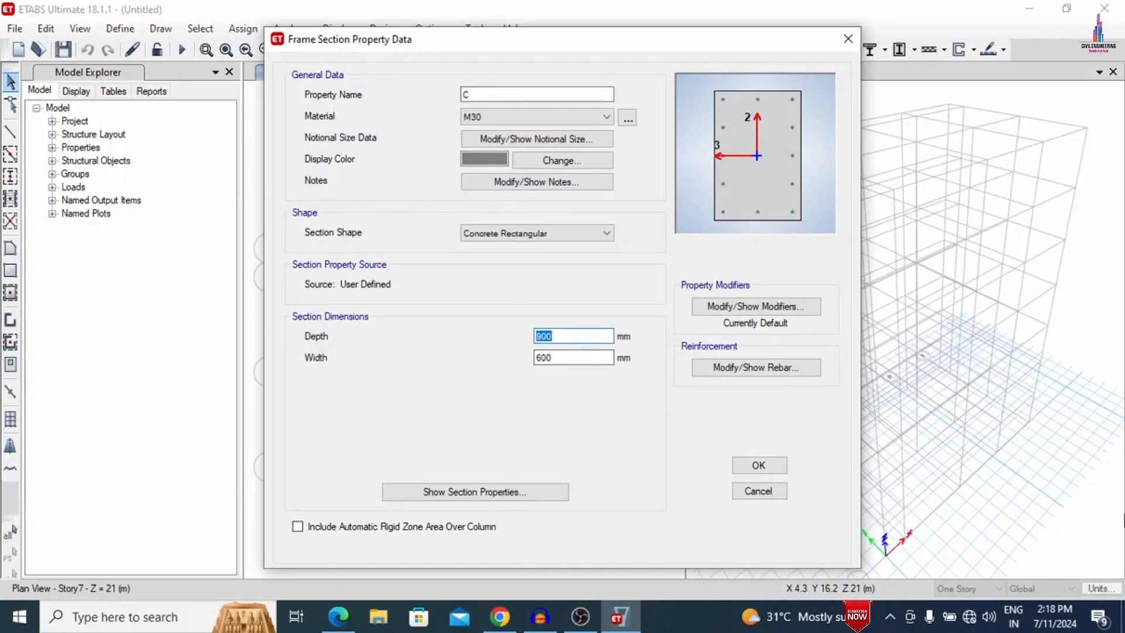
text(69)
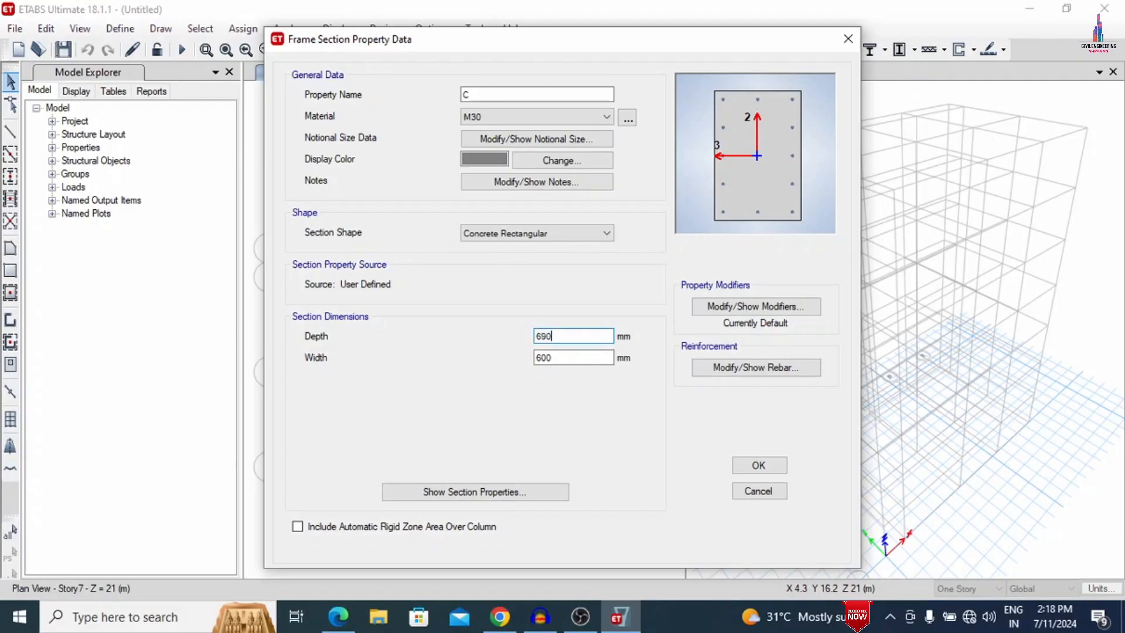
text(0)
key(Tab)
text(4)
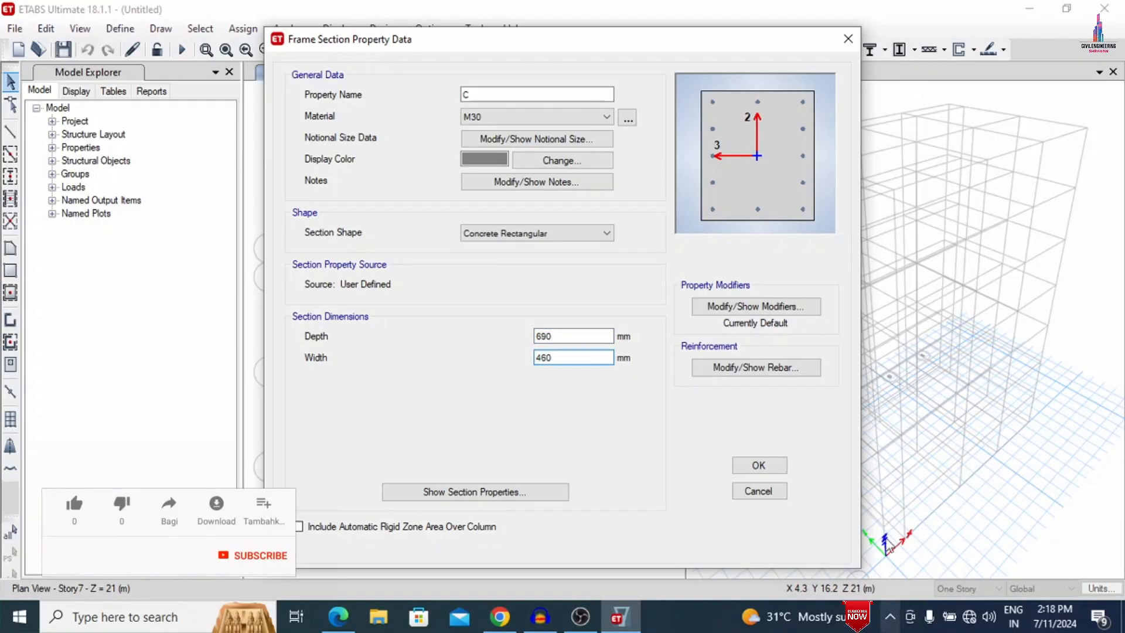
- Assign HYSD500 to section C's longitudinal and confinement bars, keeping the P-M2-M3 column design type
click(757, 368)
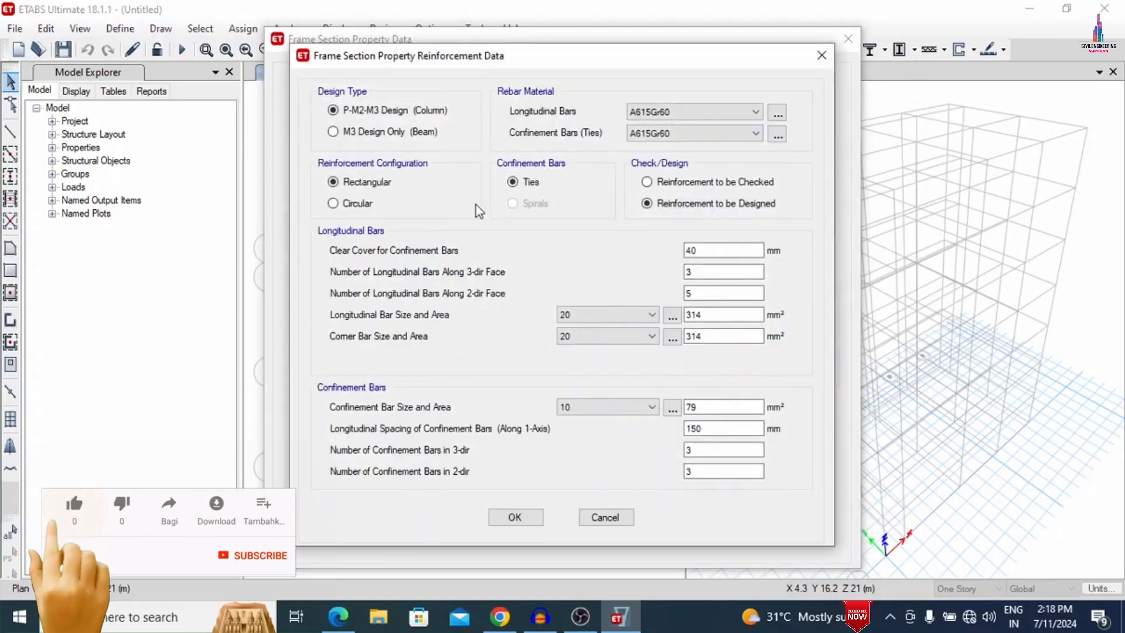
click(644, 112)
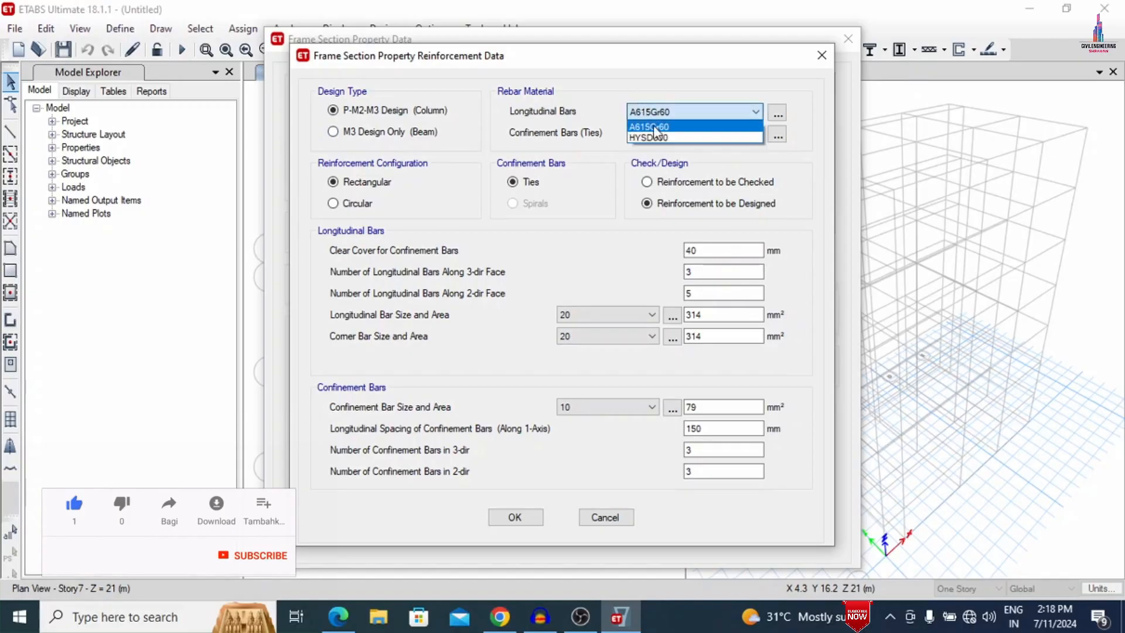
click(660, 137)
click(663, 133)
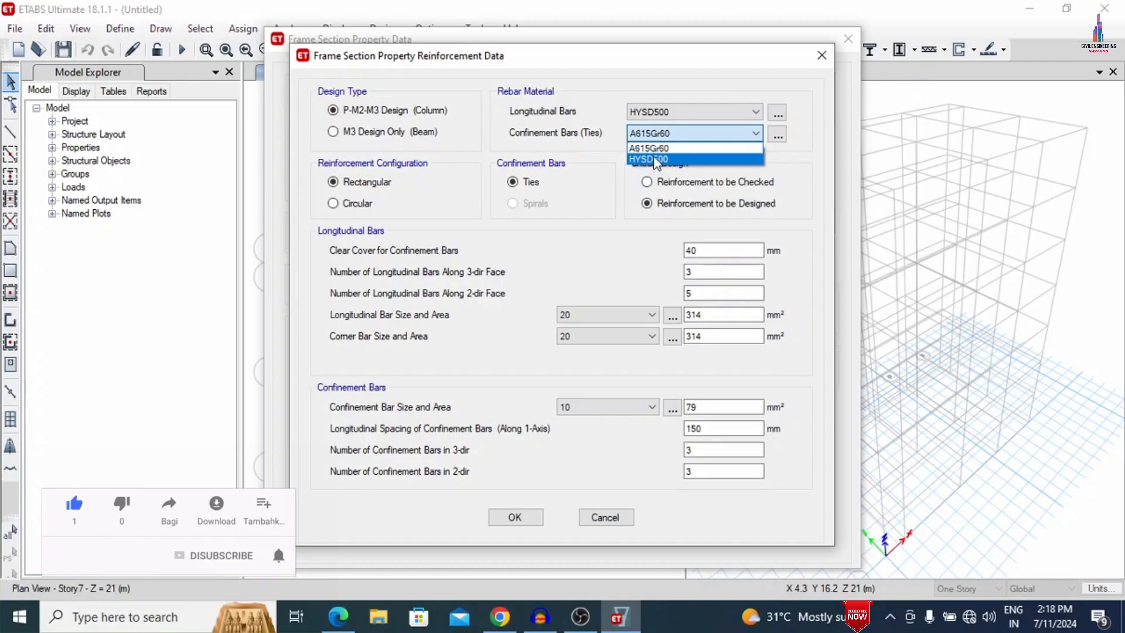
click(656, 159)
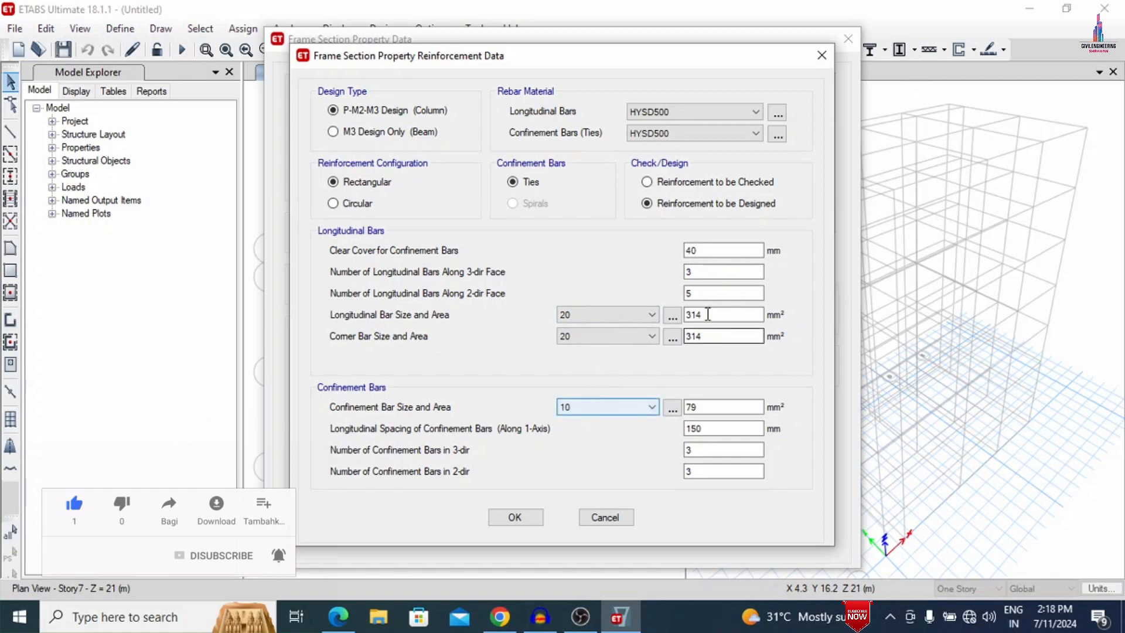
- Change the column's clear cover for confinement bars, save section C and finish defining frame sections
double_click(720, 250)
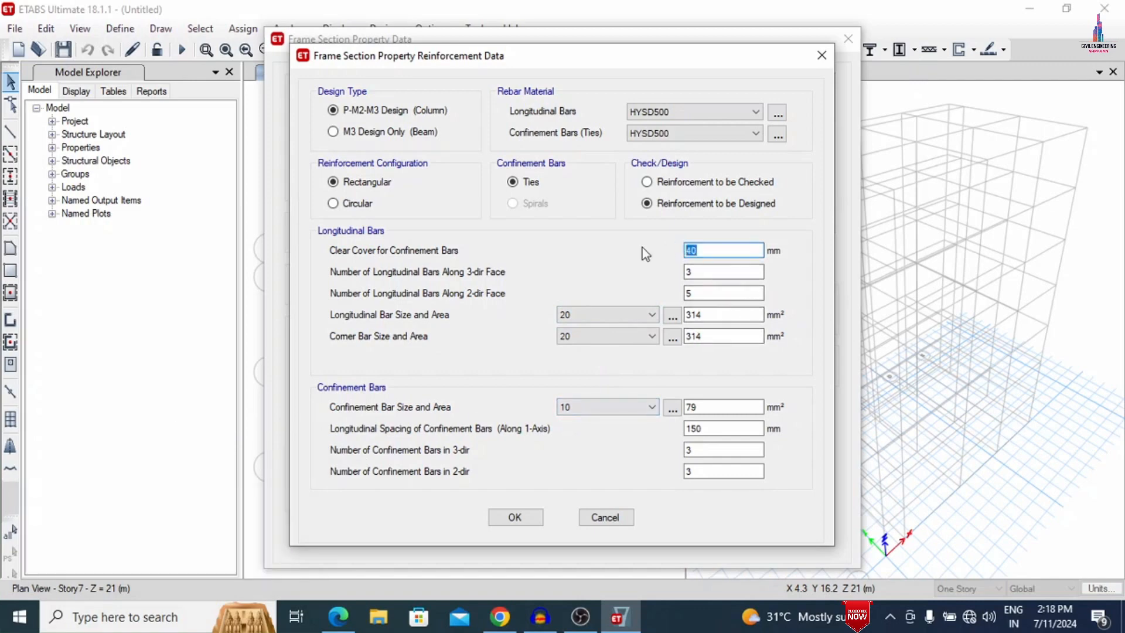
text(3)
click(522, 522)
click(767, 464)
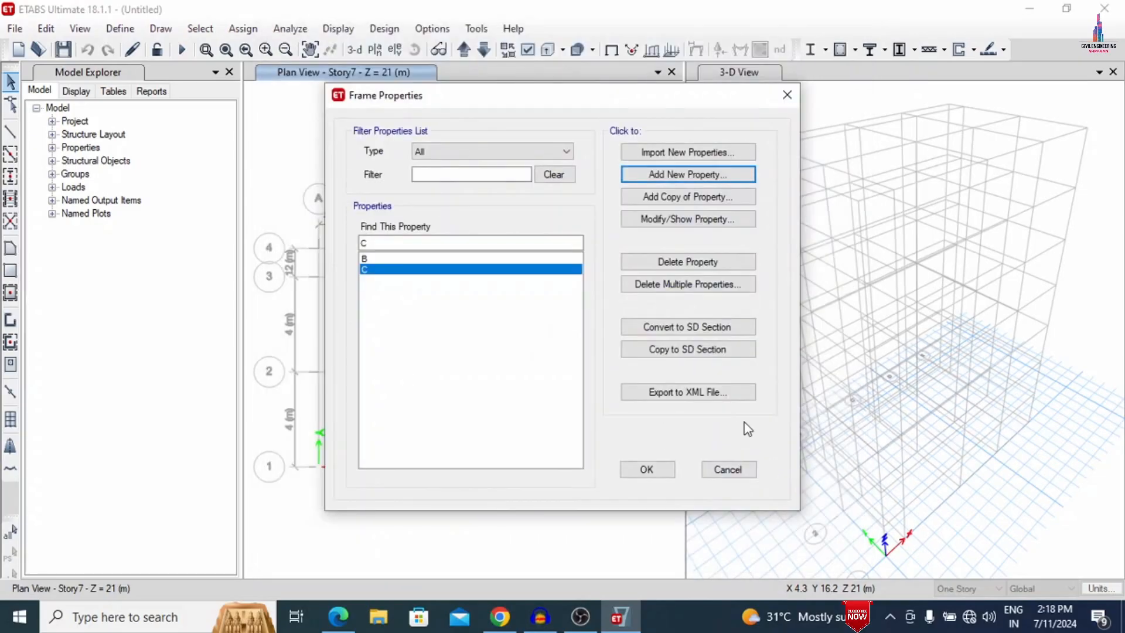
click(646, 472)
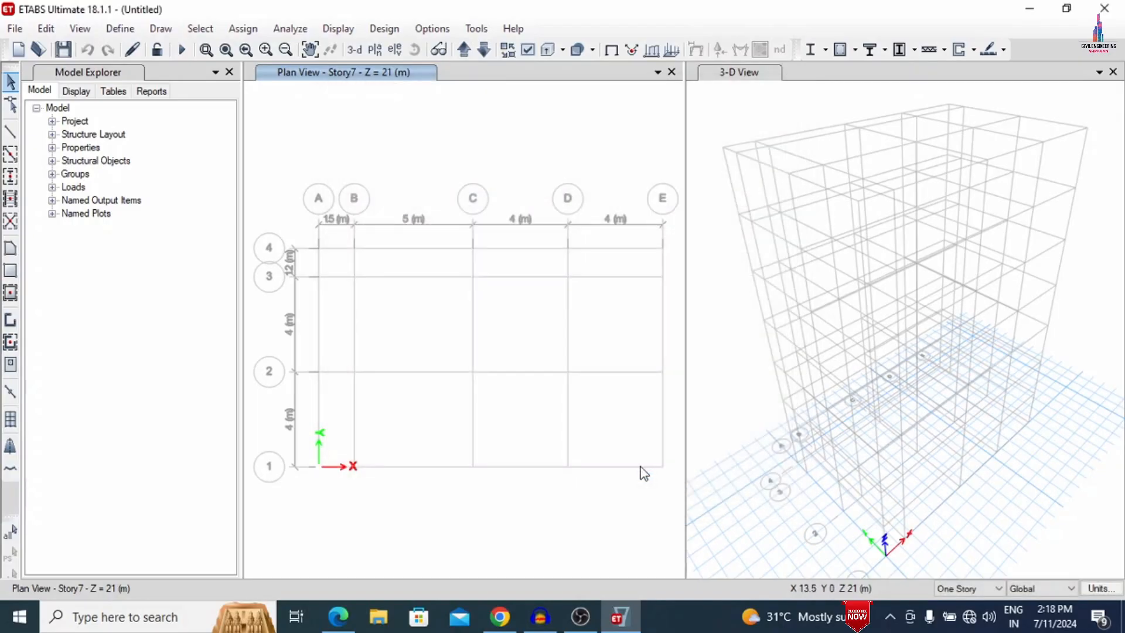
- Delete the Plank1 property from the slab properties list
click(120, 28)
mouse_move(188, 85)
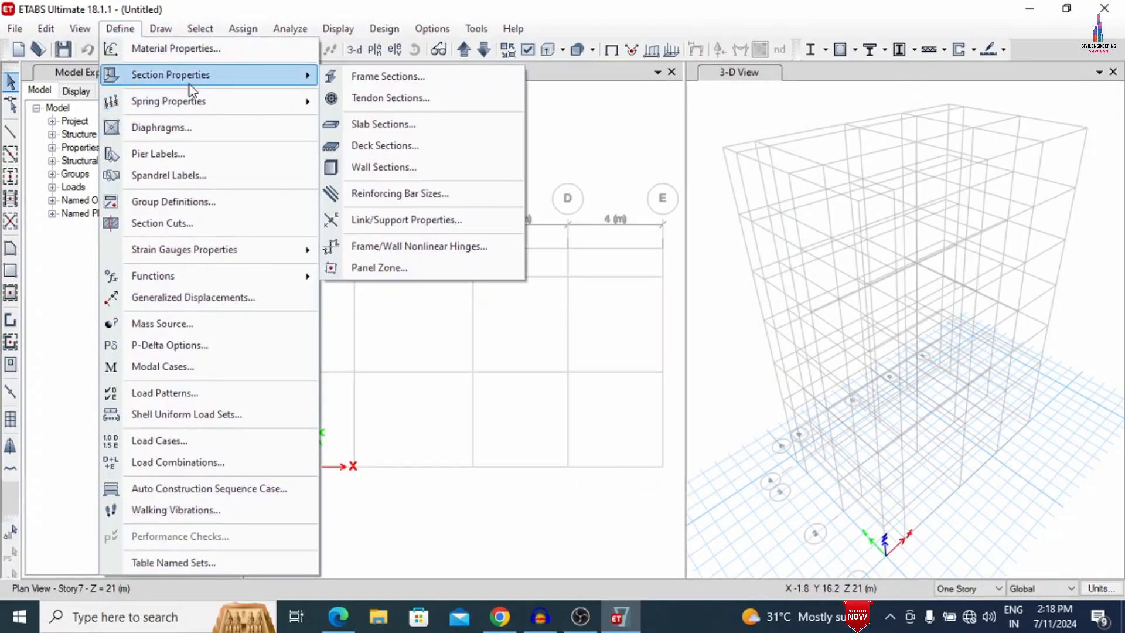
click(382, 124)
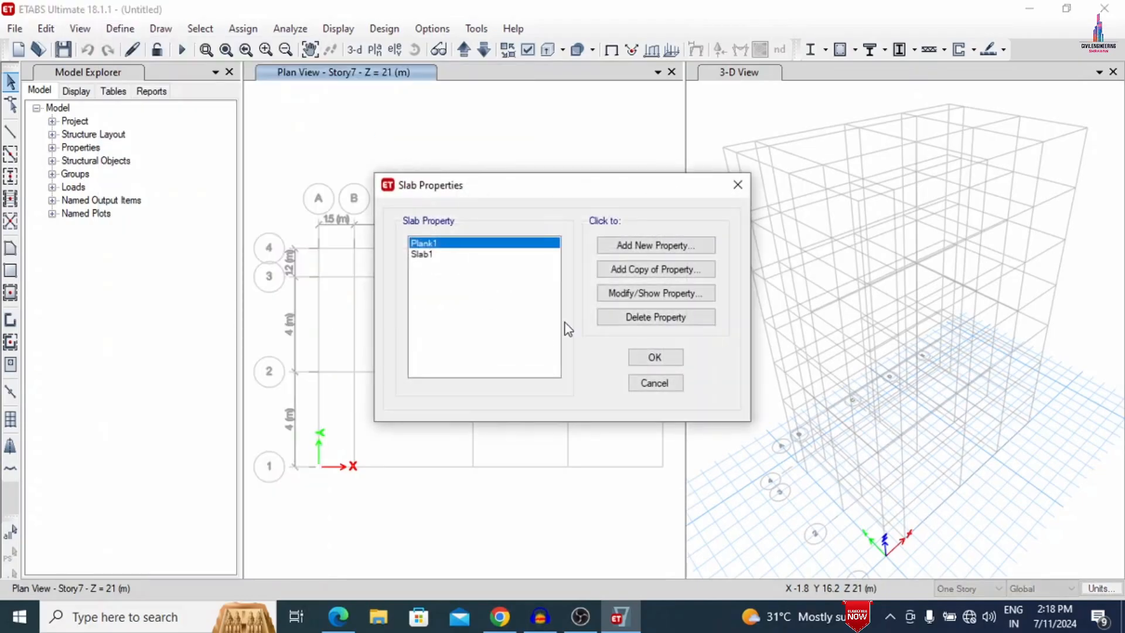
click(639, 318)
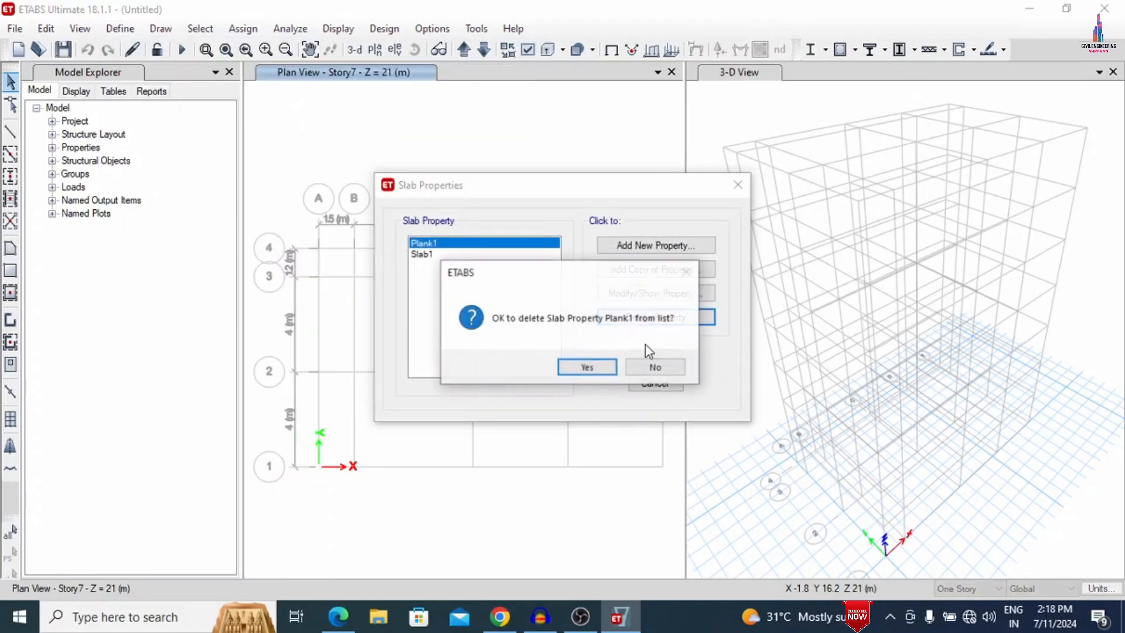
click(592, 366)
- Modify Slab1 into a 150 mm thick M30 slab named Slab150 and finish defining slab properties
click(647, 293)
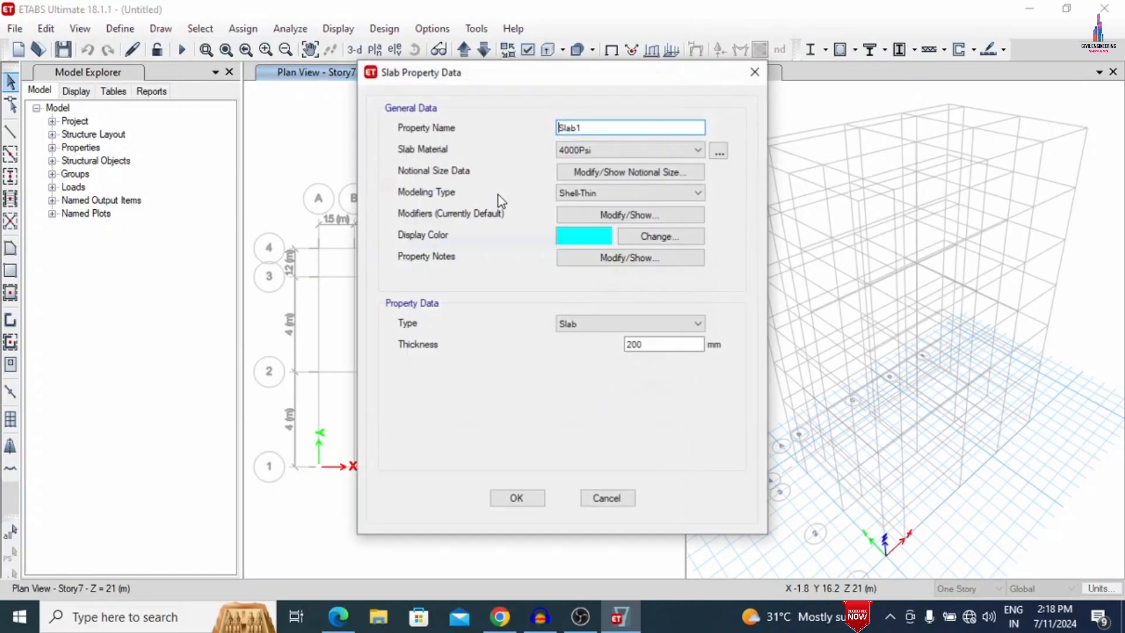
click(584, 126)
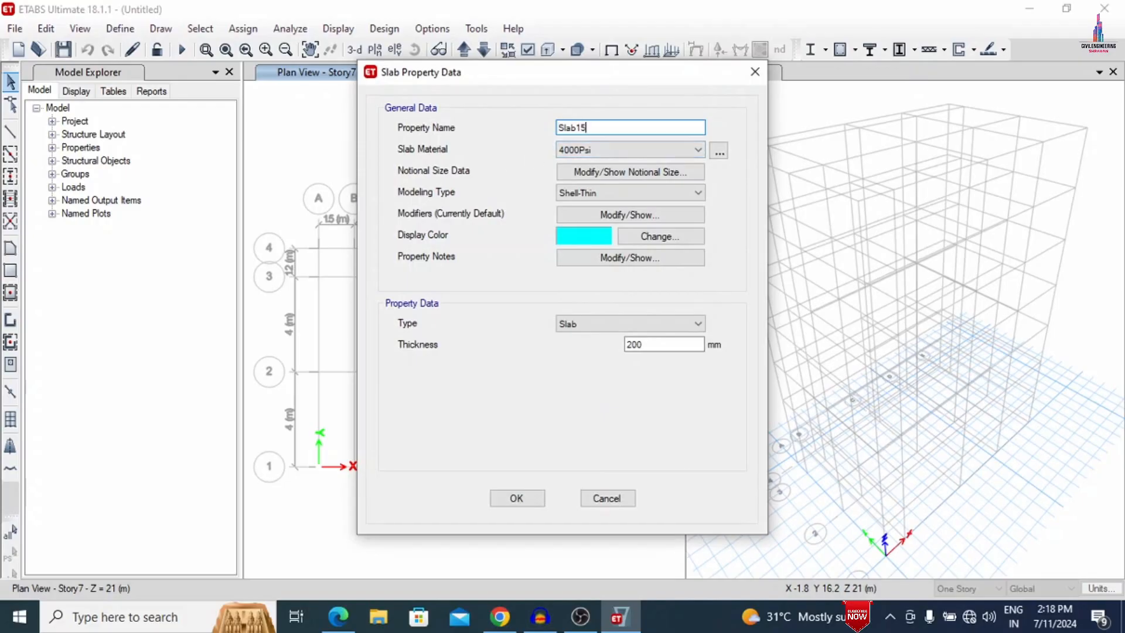
click(628, 150)
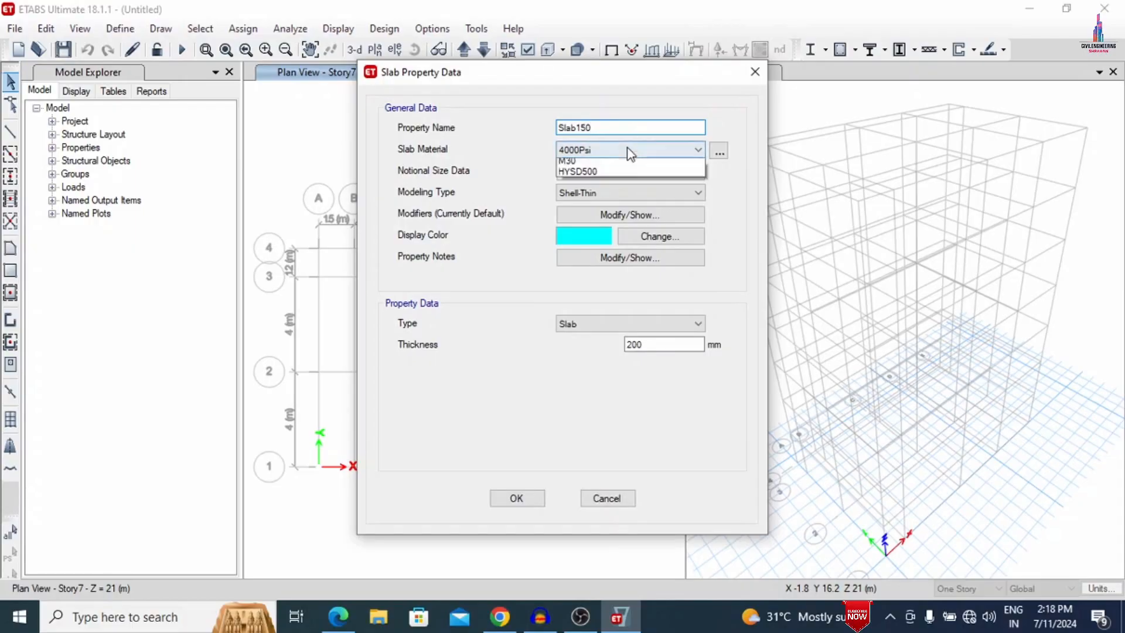
click(589, 208)
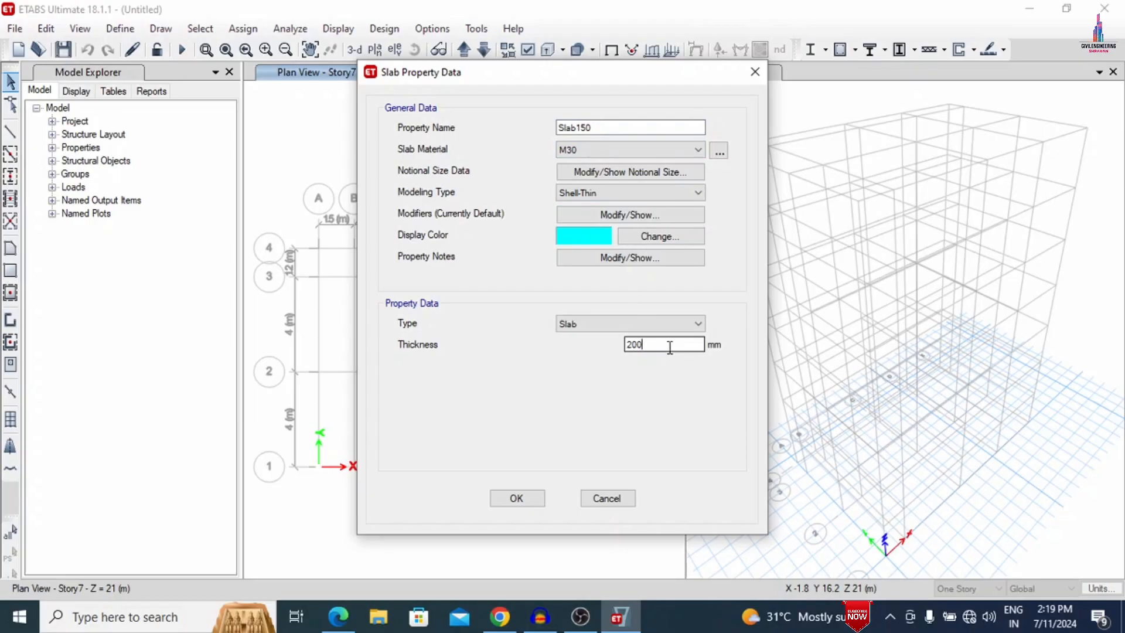
drag(669, 345, 550, 350)
text(1)
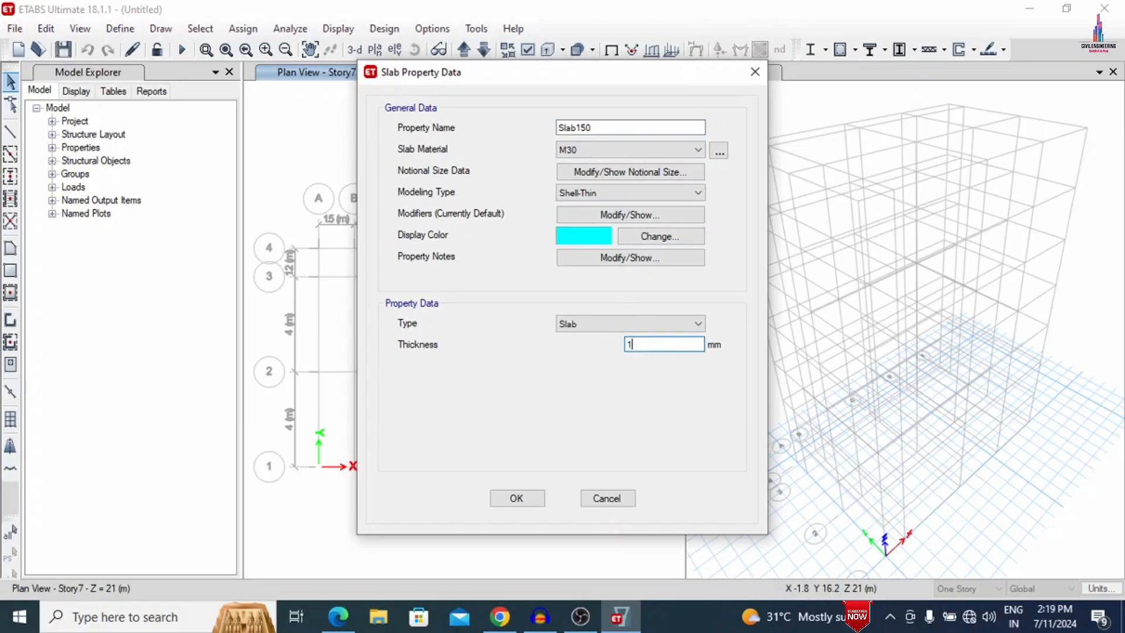
text(50)
click(530, 506)
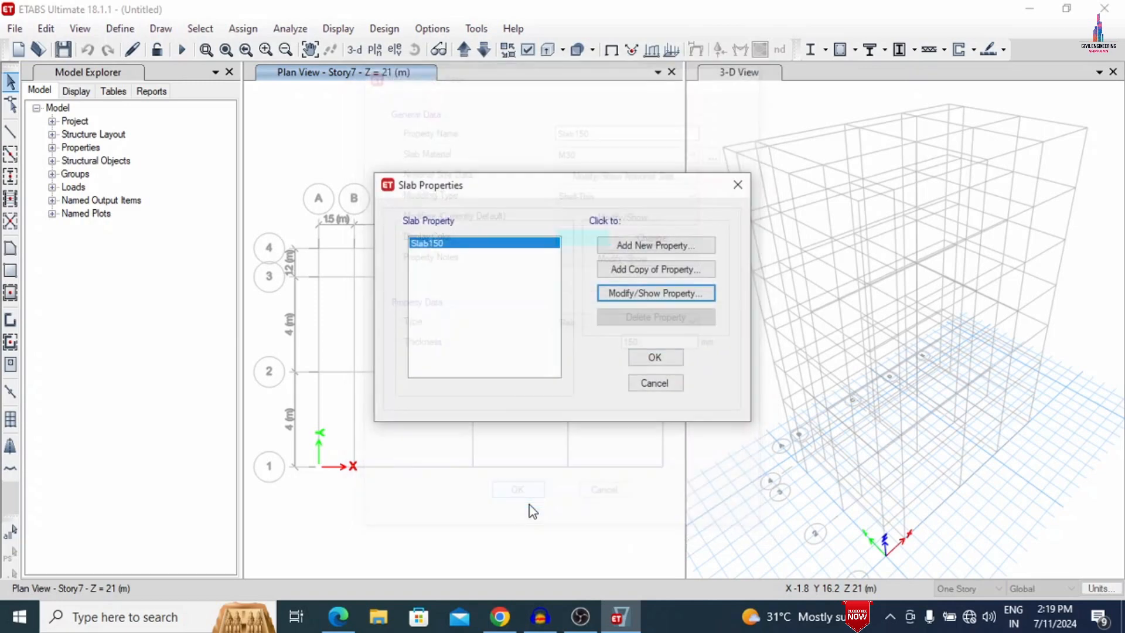
click(653, 358)
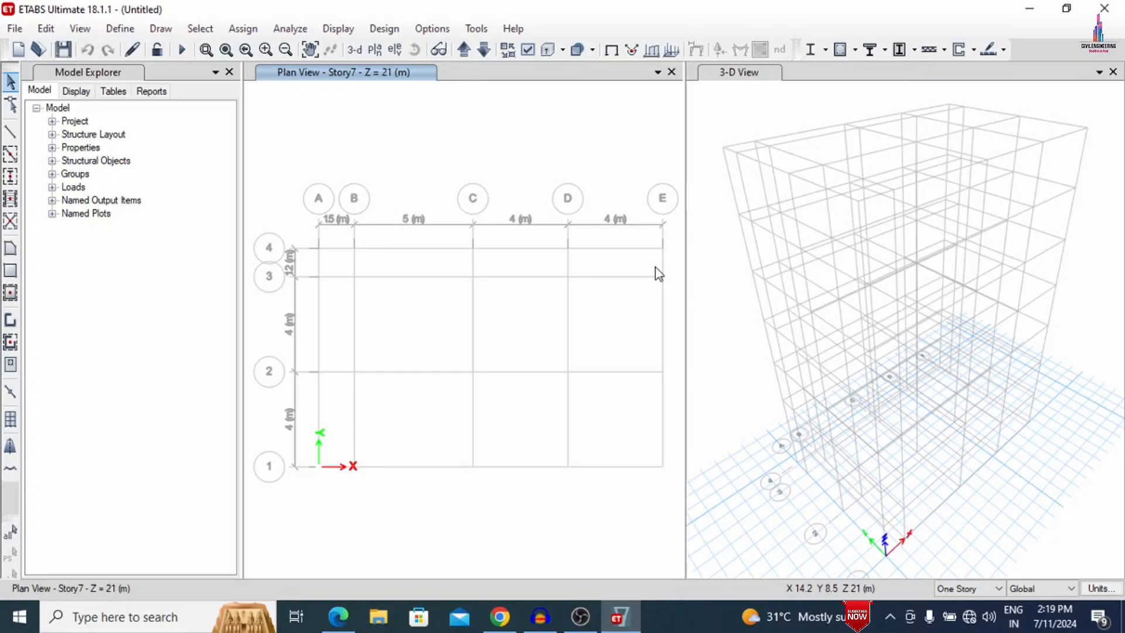
- Apply drawing to All Stories and quick-draw section B beams along every grid line of the plan
click(951, 588)
click(958, 616)
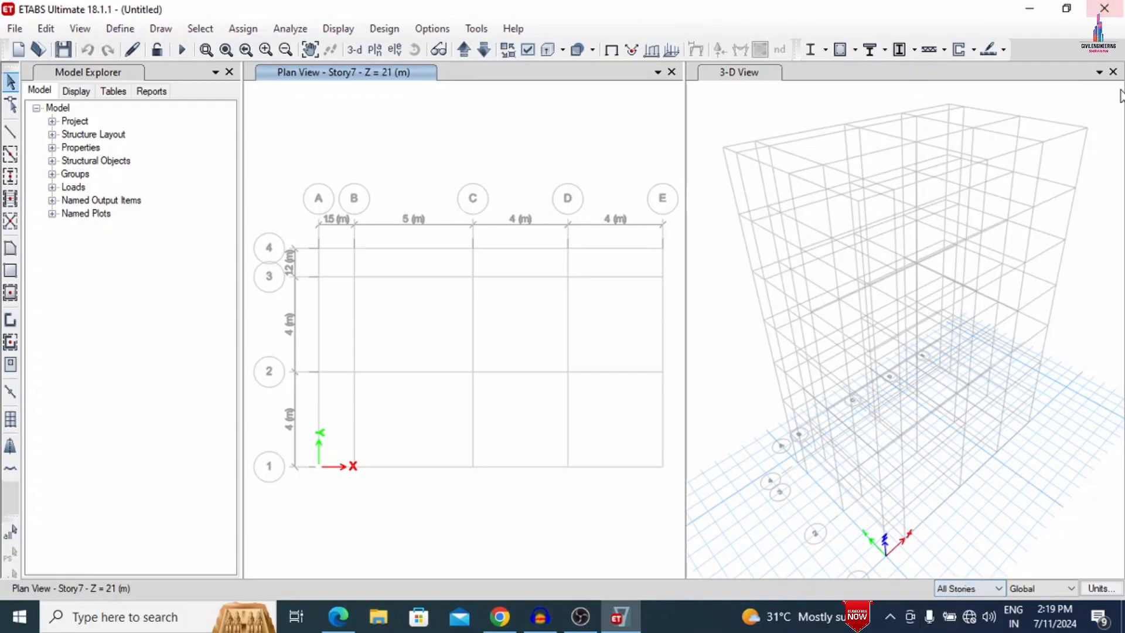
click(10, 155)
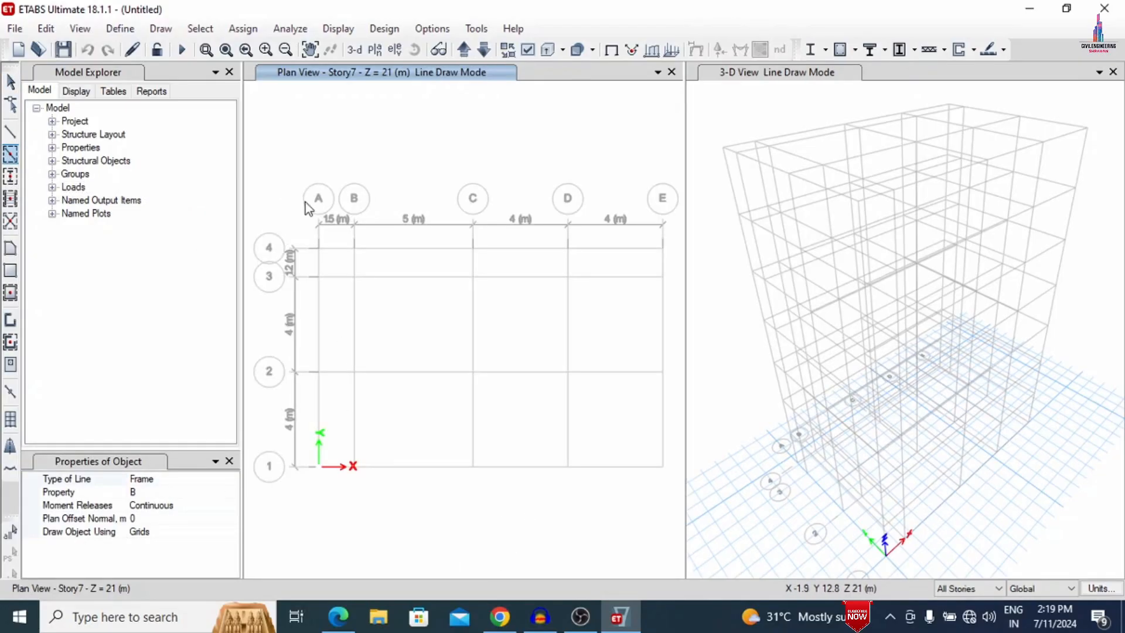
mouse_move(274, 162)
mouse_down()
mouse_move(470, 442)
mouse_move(682, 528)
mouse_up()
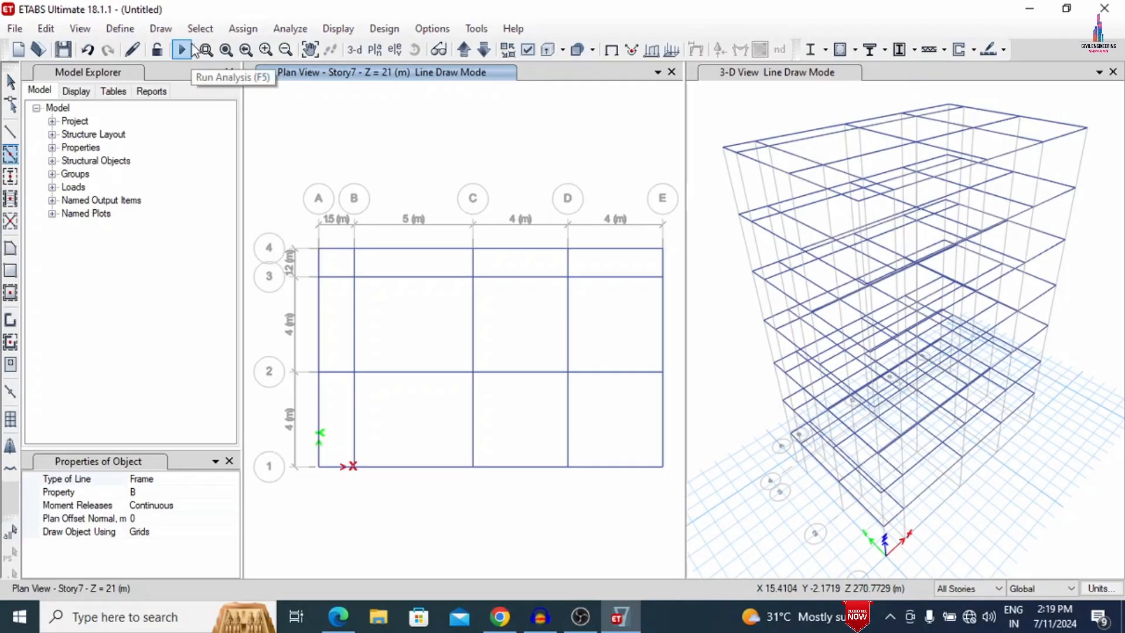
- Quick-draw section C columns at the intersections of grid lines B to E with 1 to 3 on all stories
click(10, 185)
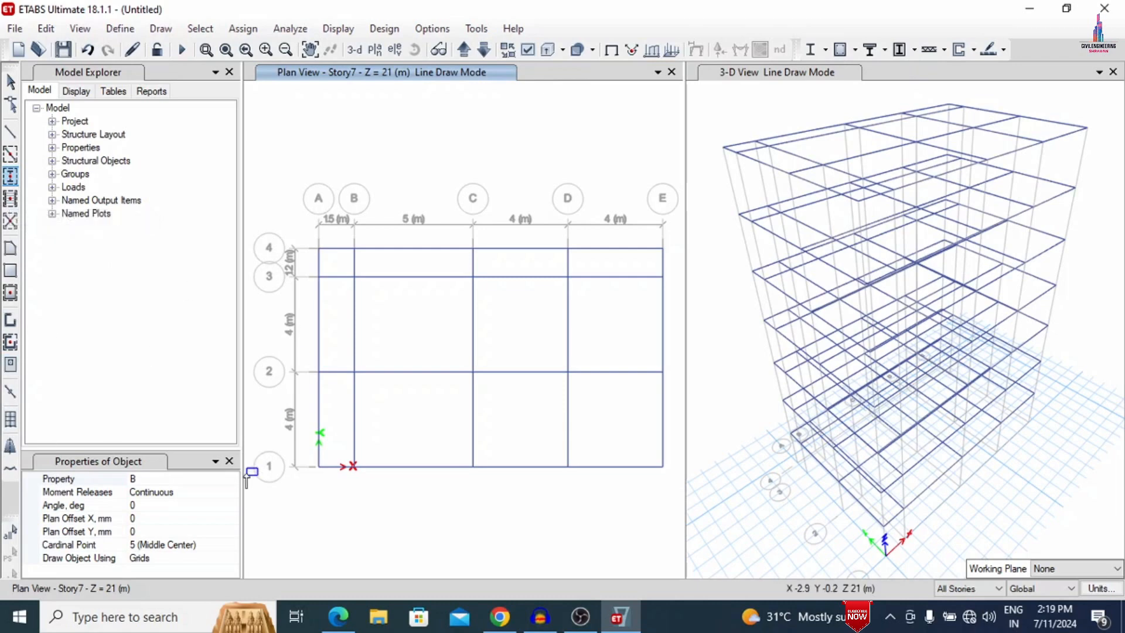
click(229, 480)
click(232, 479)
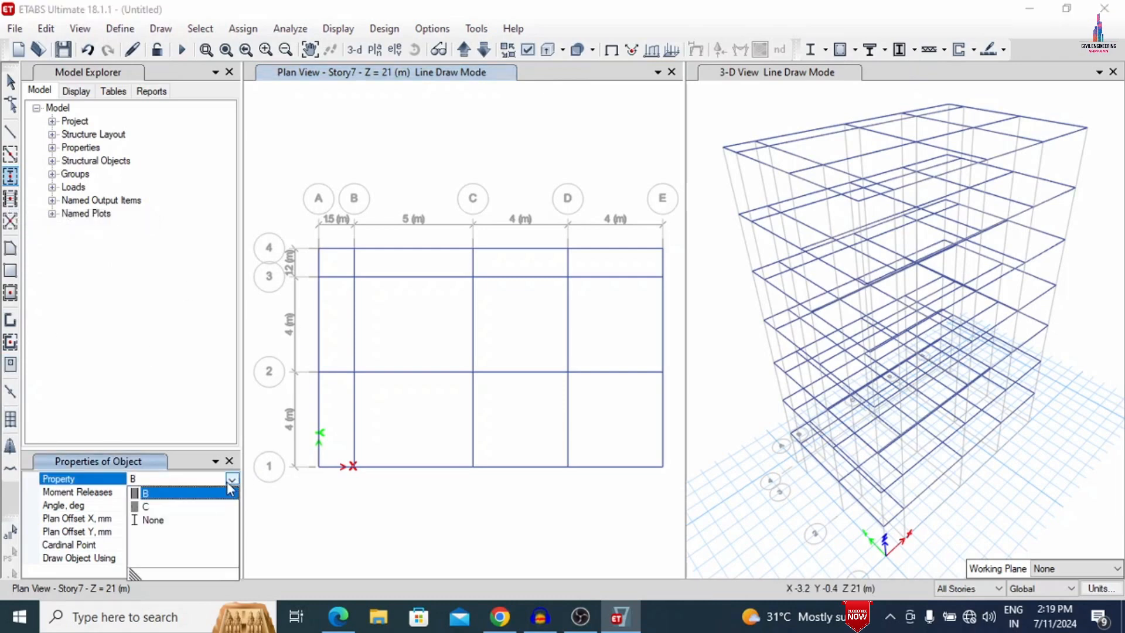
click(159, 508)
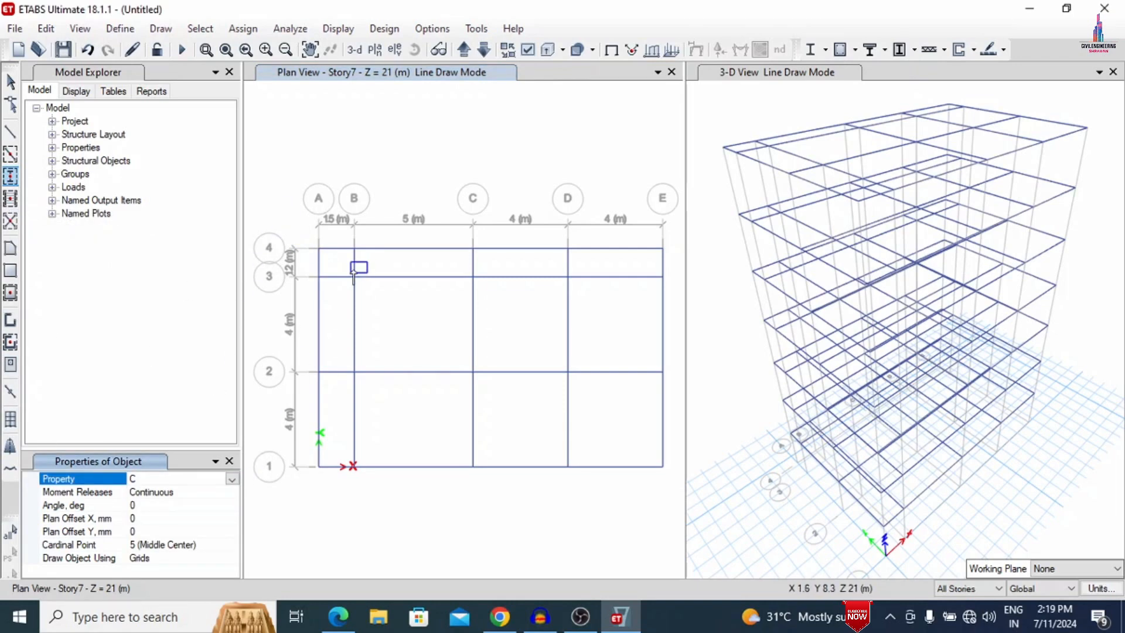
drag(343, 265, 673, 505)
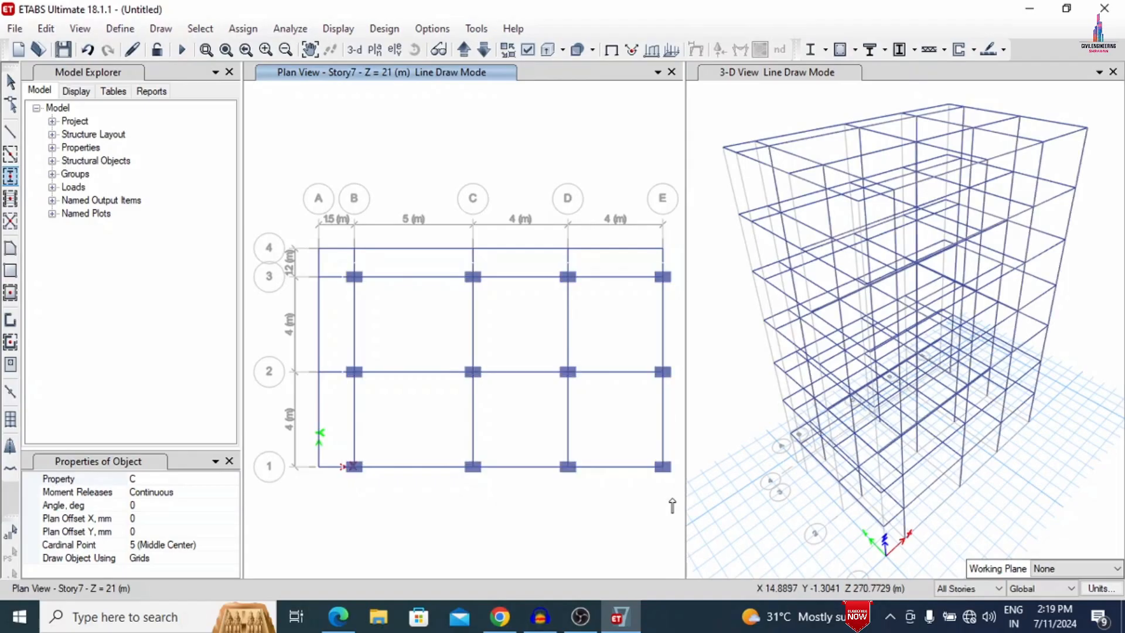
key(Escape)
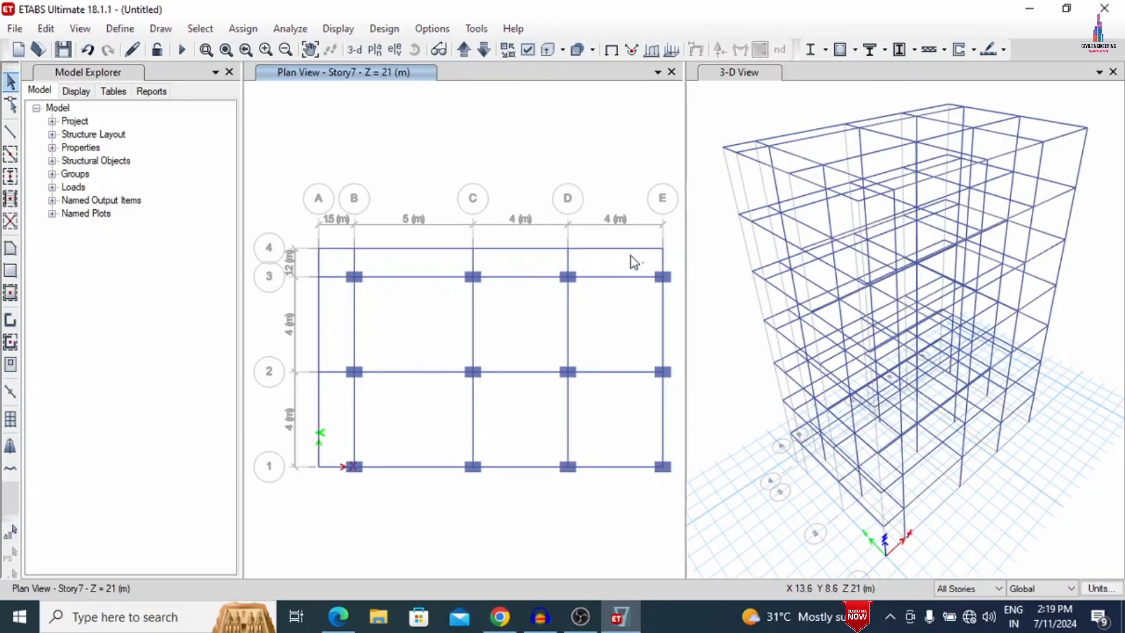
- Delete the outer edge beams along grid lines 4 and A on all stories
drag(631, 255, 590, 193)
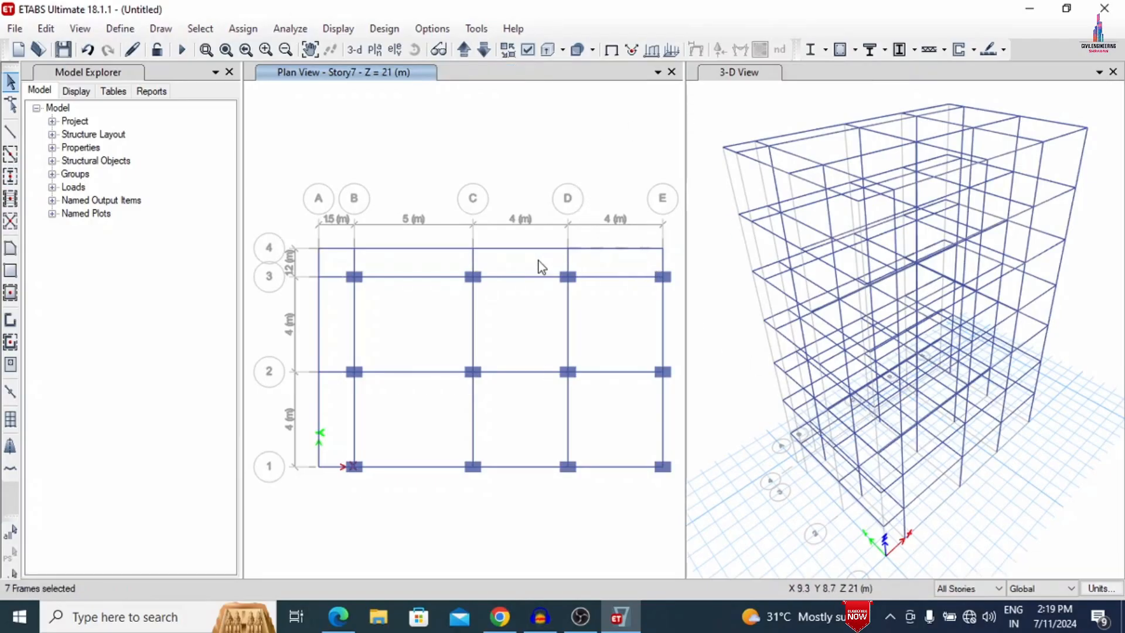
drag(540, 262, 519, 183)
drag(438, 264, 396, 191)
drag(331, 265, 309, 210)
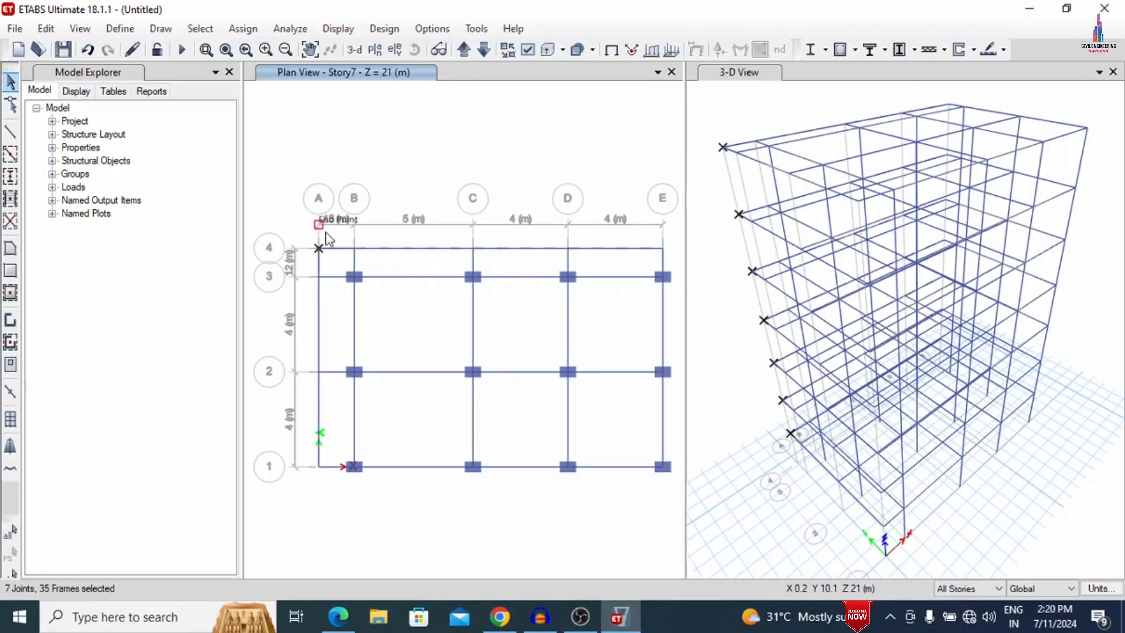
drag(333, 262, 307, 265)
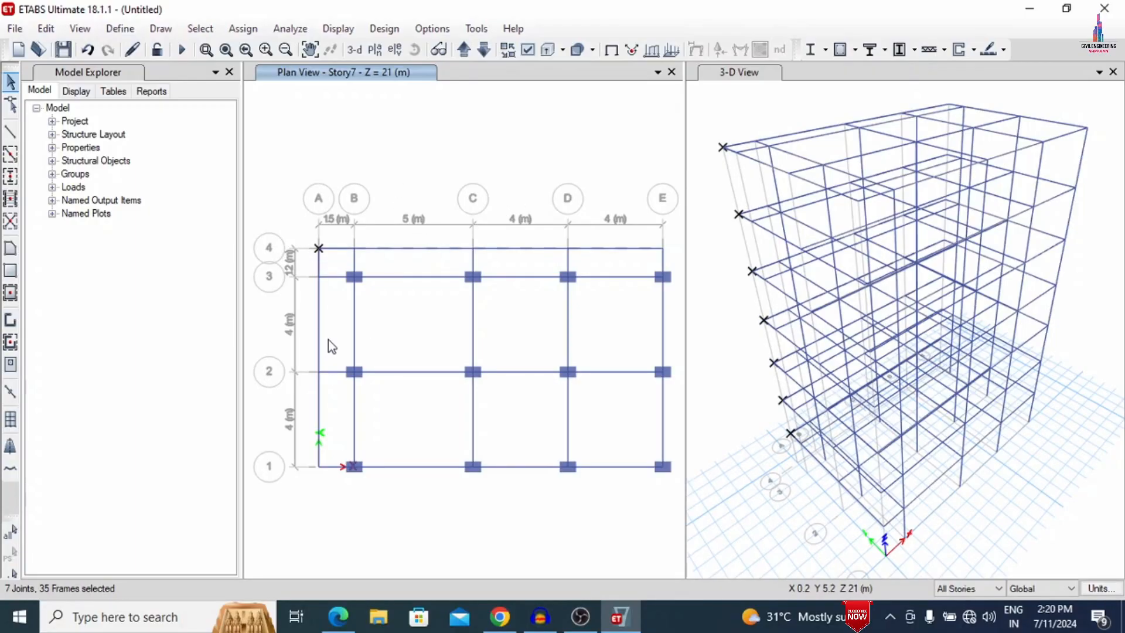
drag(333, 322, 267, 324)
drag(338, 416, 282, 411)
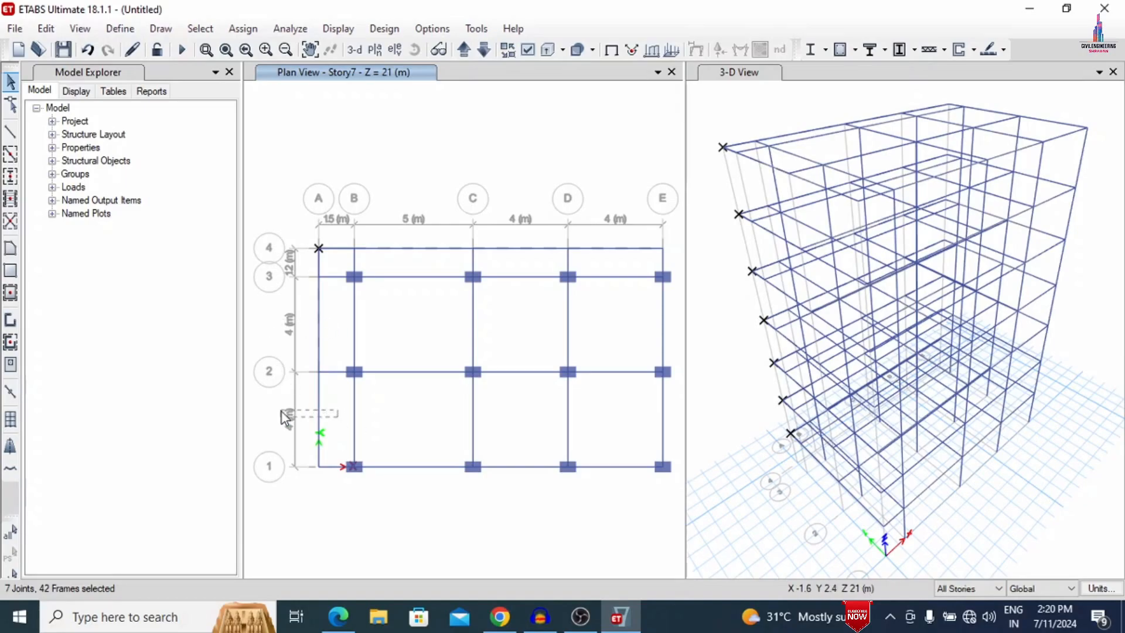
click(46, 28)
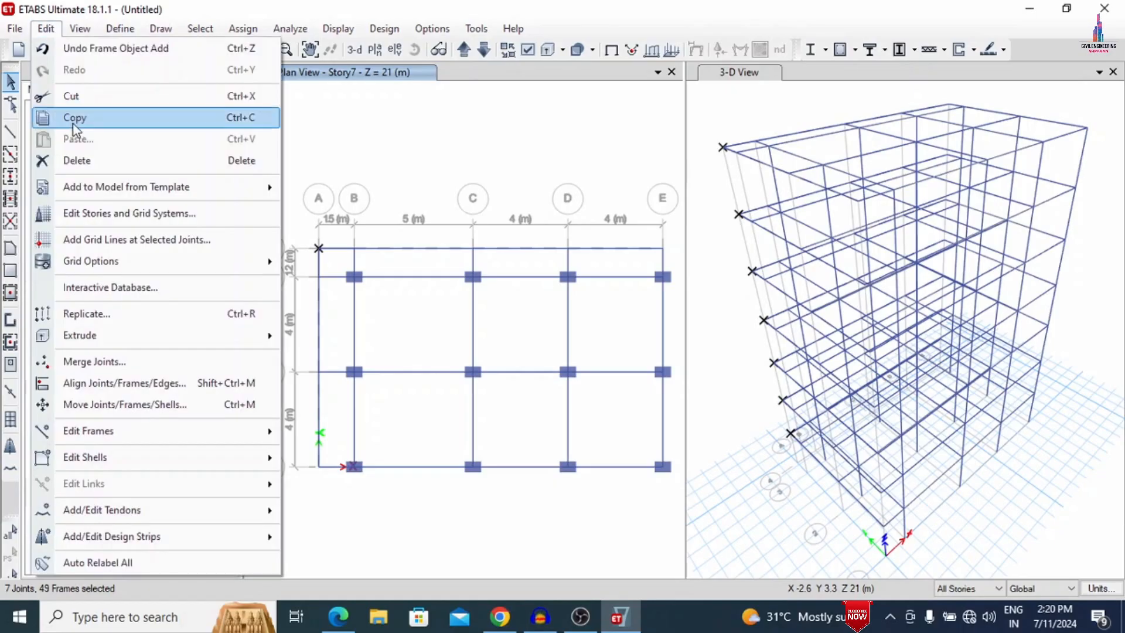
click(75, 158)
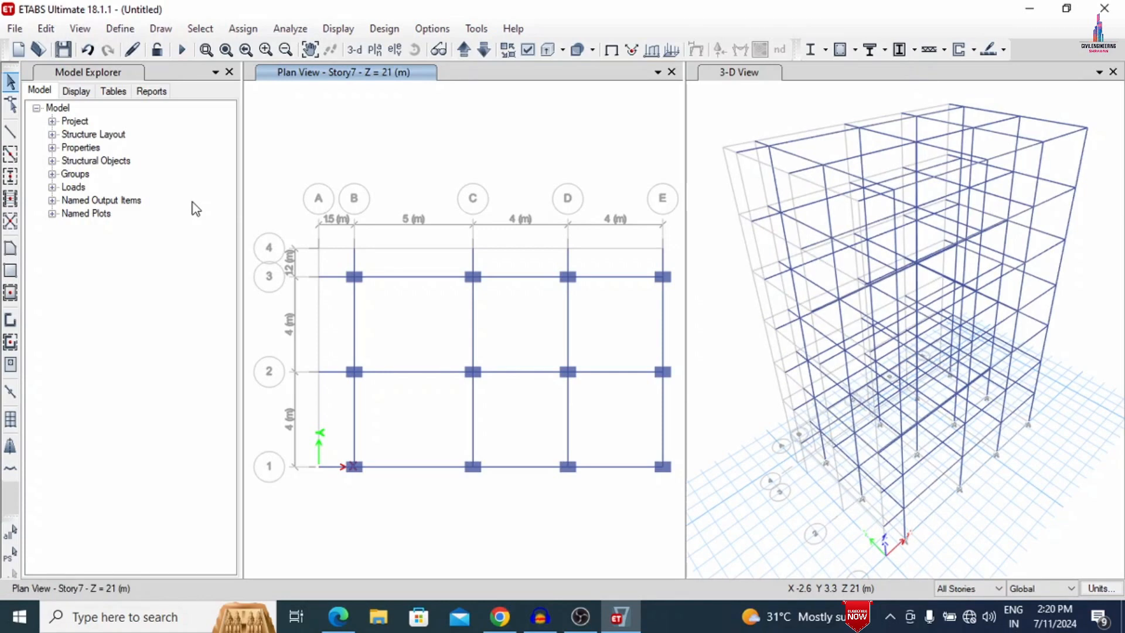
- Quick-draw Slab150 floors in every bay from grid A to E and 1 to 4 on all stories
click(11, 293)
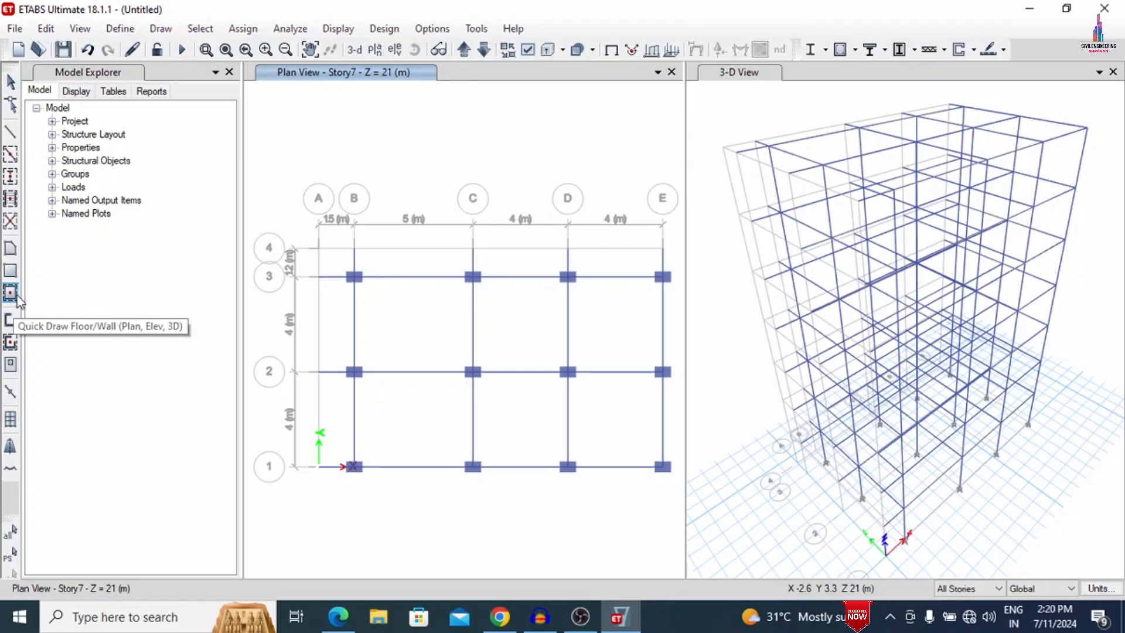
click(230, 480)
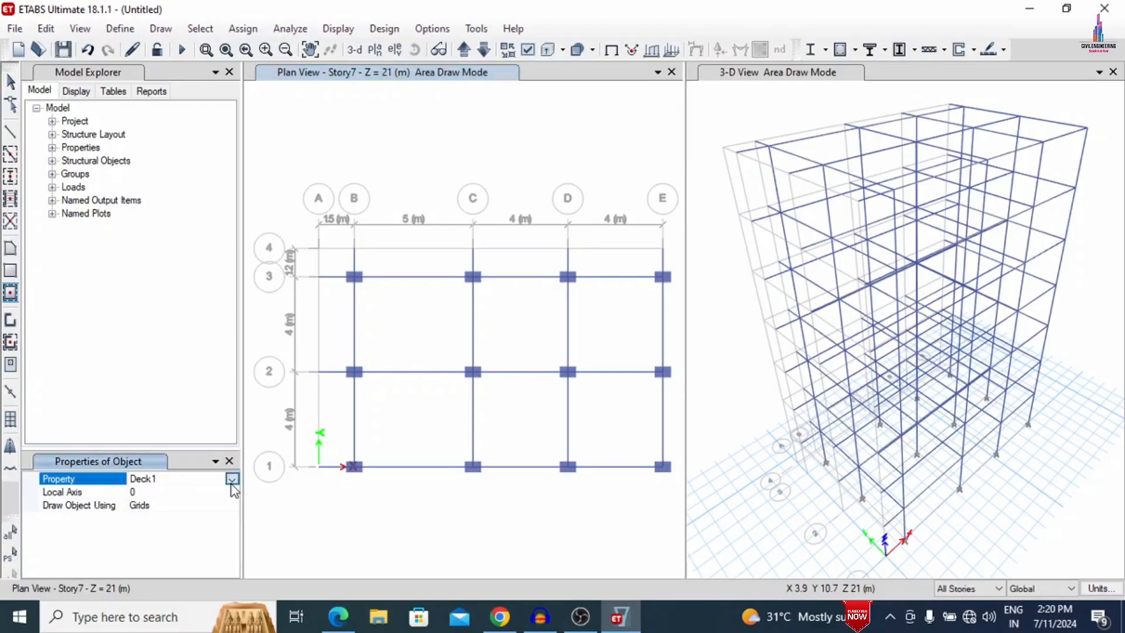
click(232, 479)
click(139, 528)
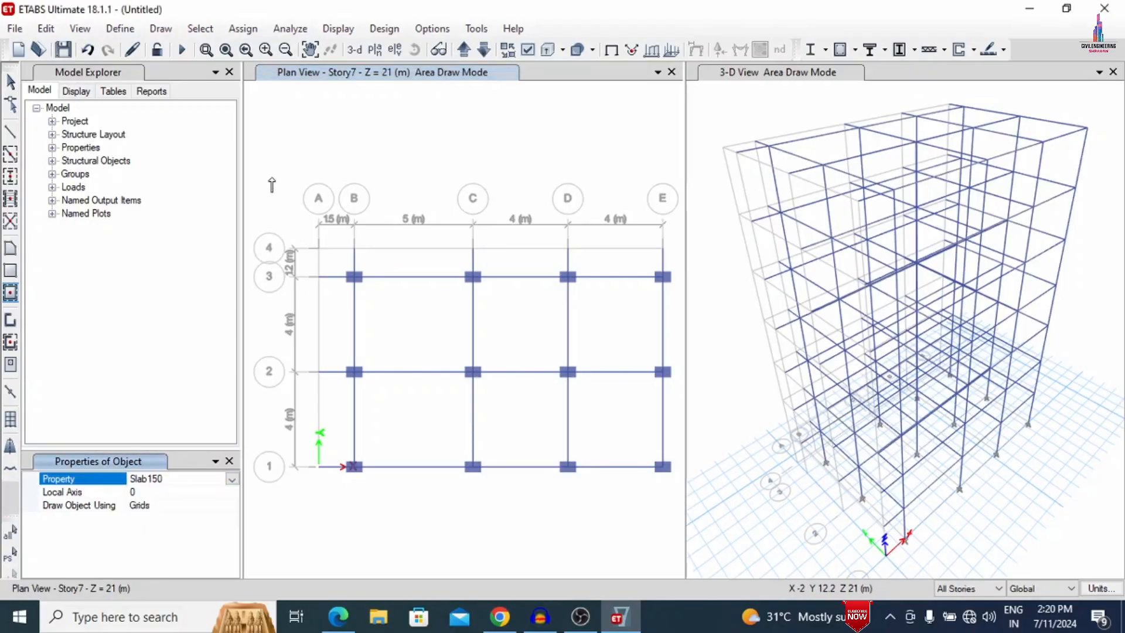
drag(270, 177, 688, 524)
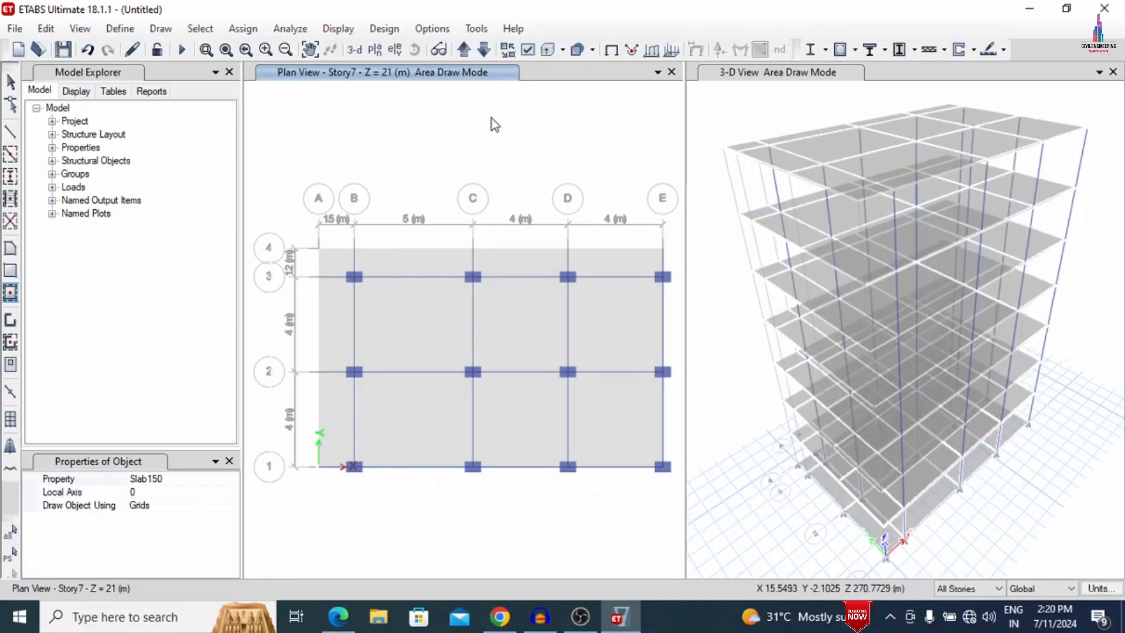
key(Escape)
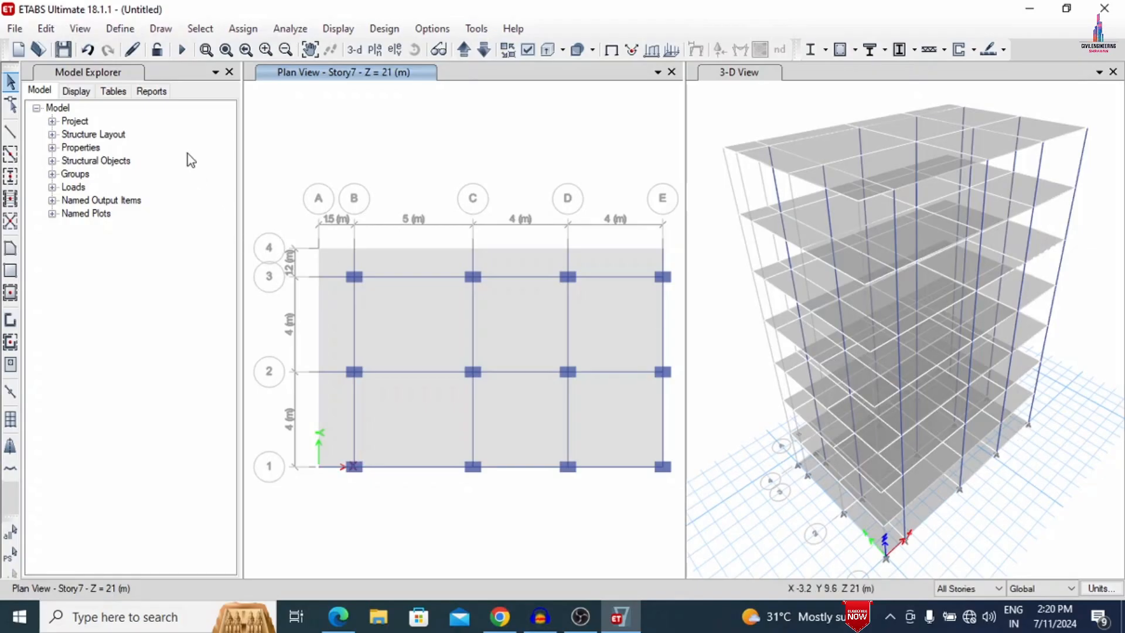
- Select all objects on the Base story and delete them
click(200, 28)
mouse_move(217, 51)
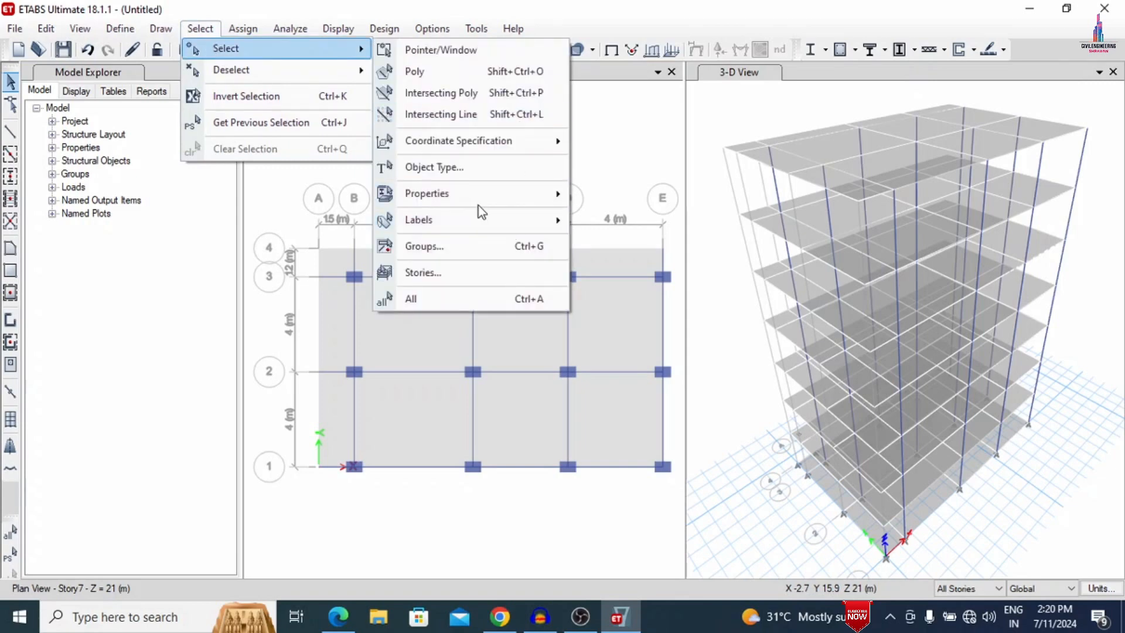
click(437, 271)
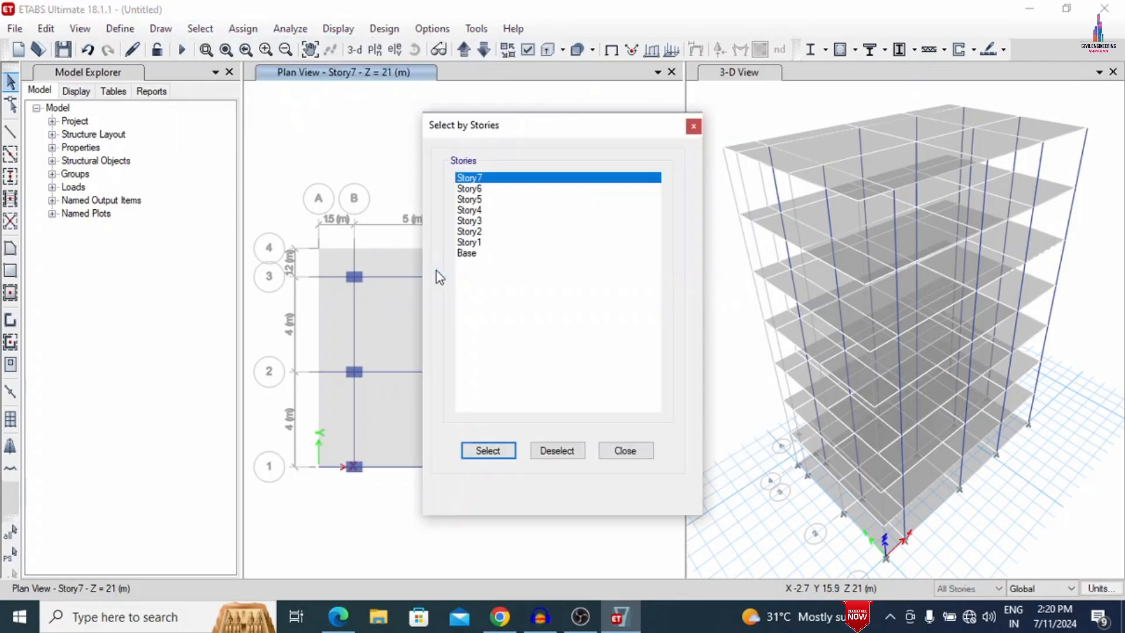
click(466, 253)
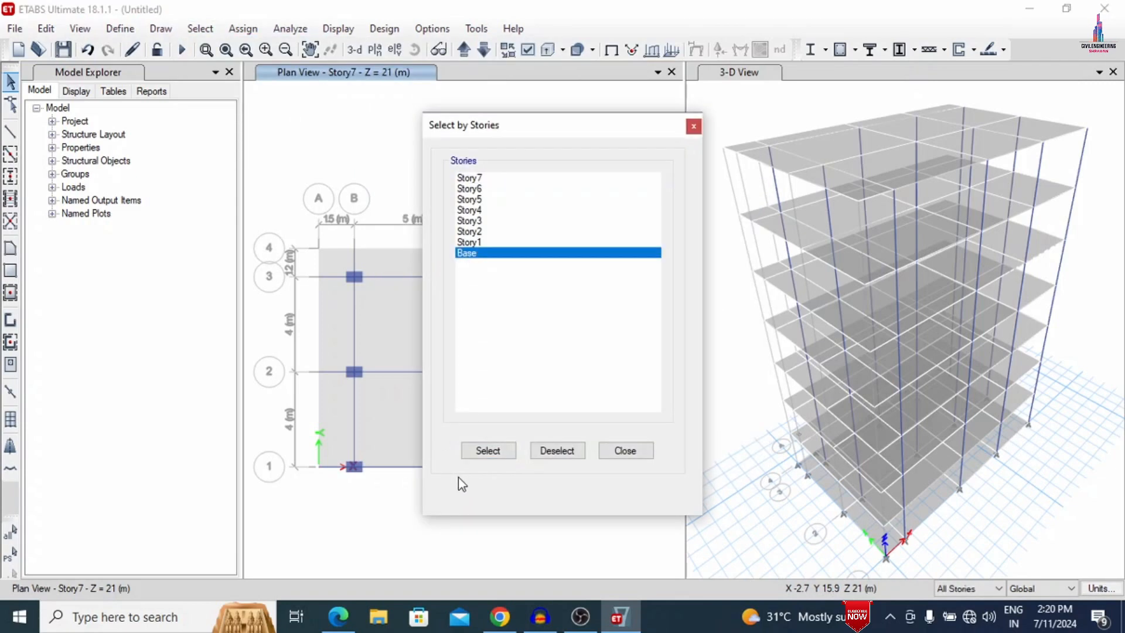
click(488, 450)
click(625, 450)
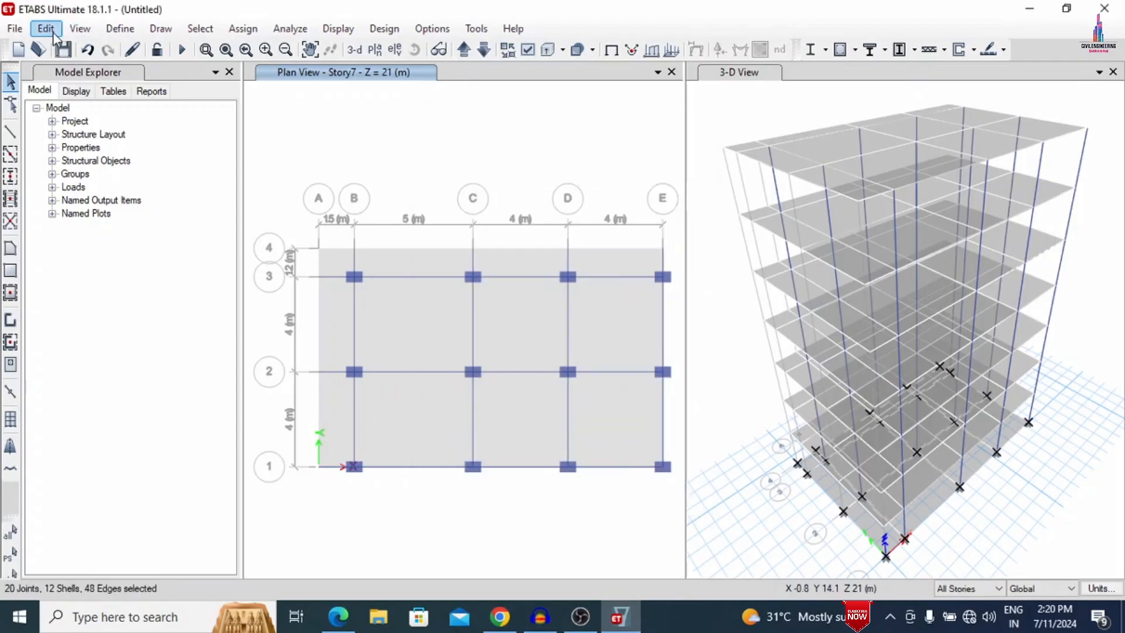
click(53, 33)
click(62, 157)
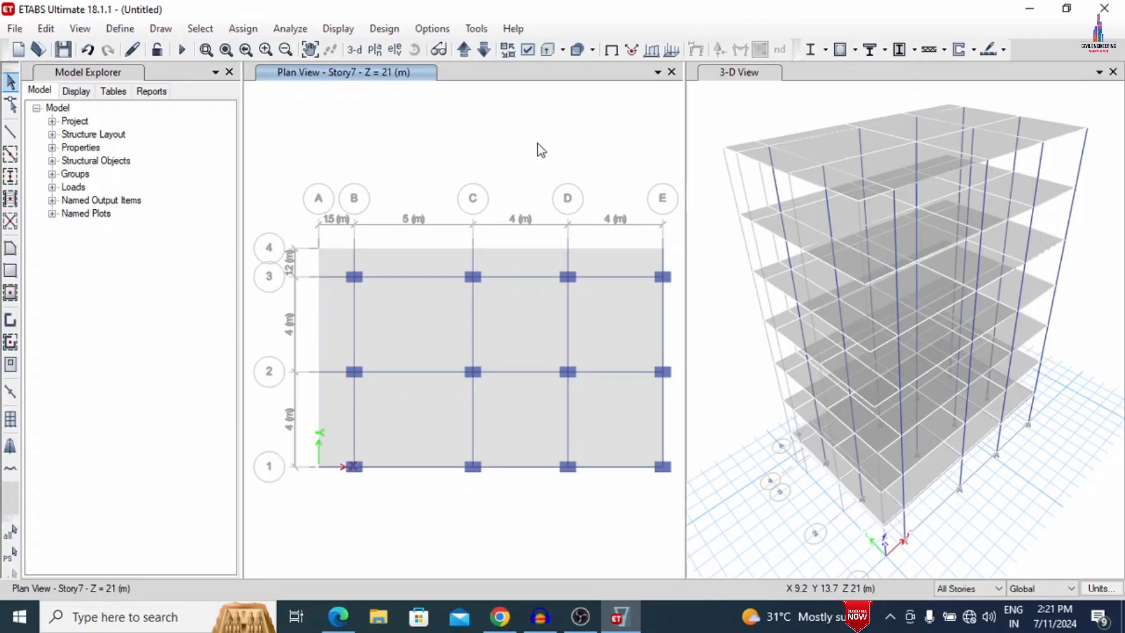
- Delete every floor slab on Story1 only, with the story selection limited to One Story
click(464, 49)
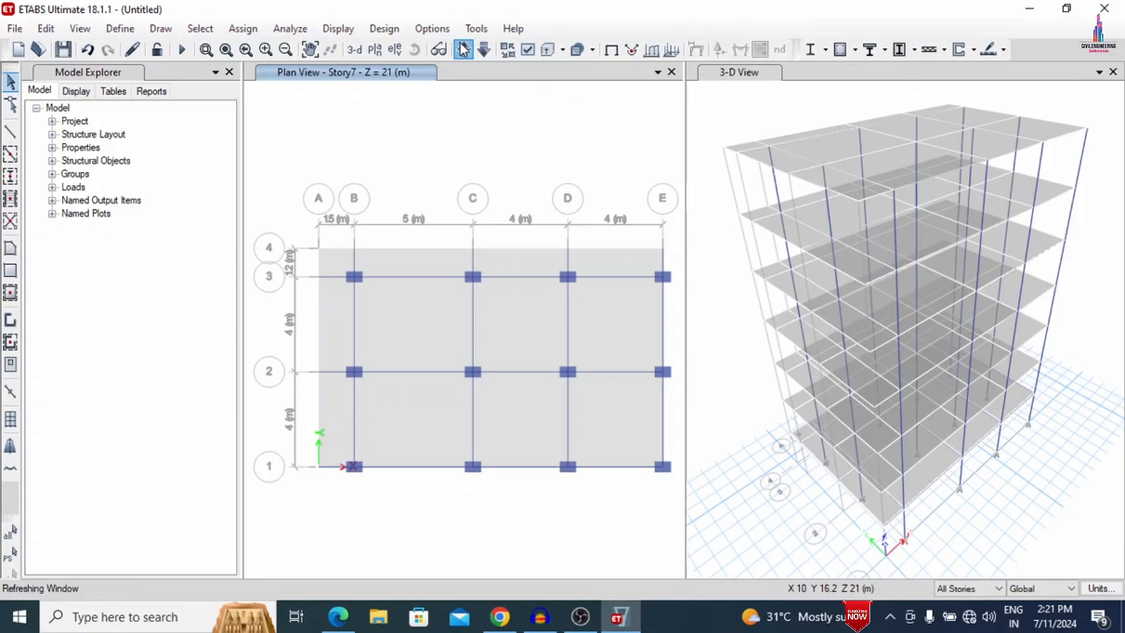
click(967, 588)
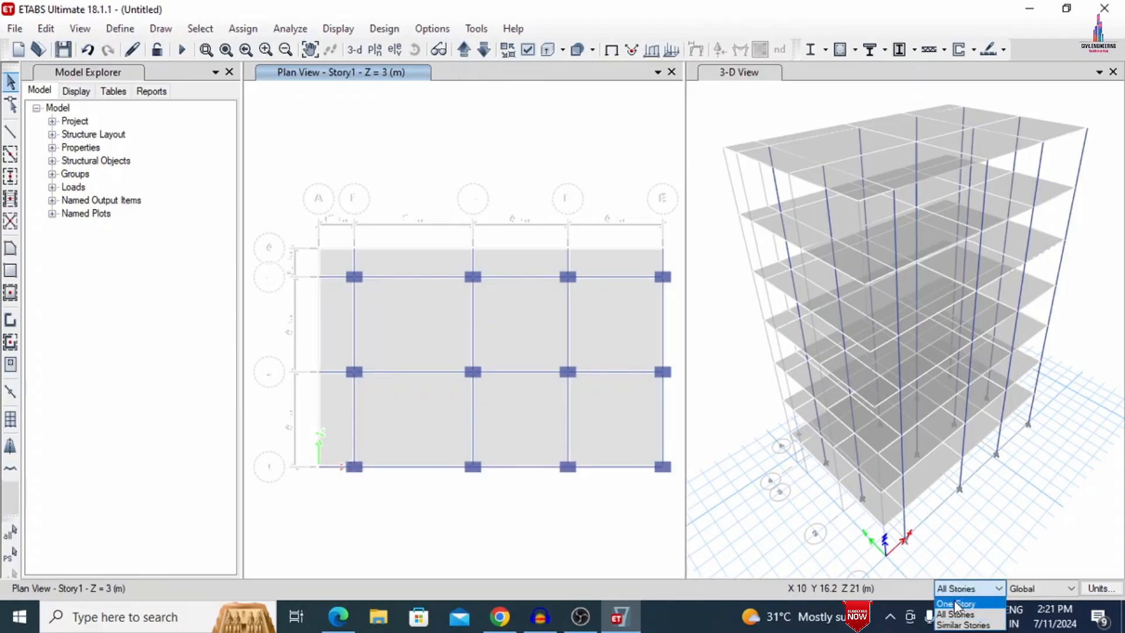
click(961, 604)
click(620, 326)
click(544, 321)
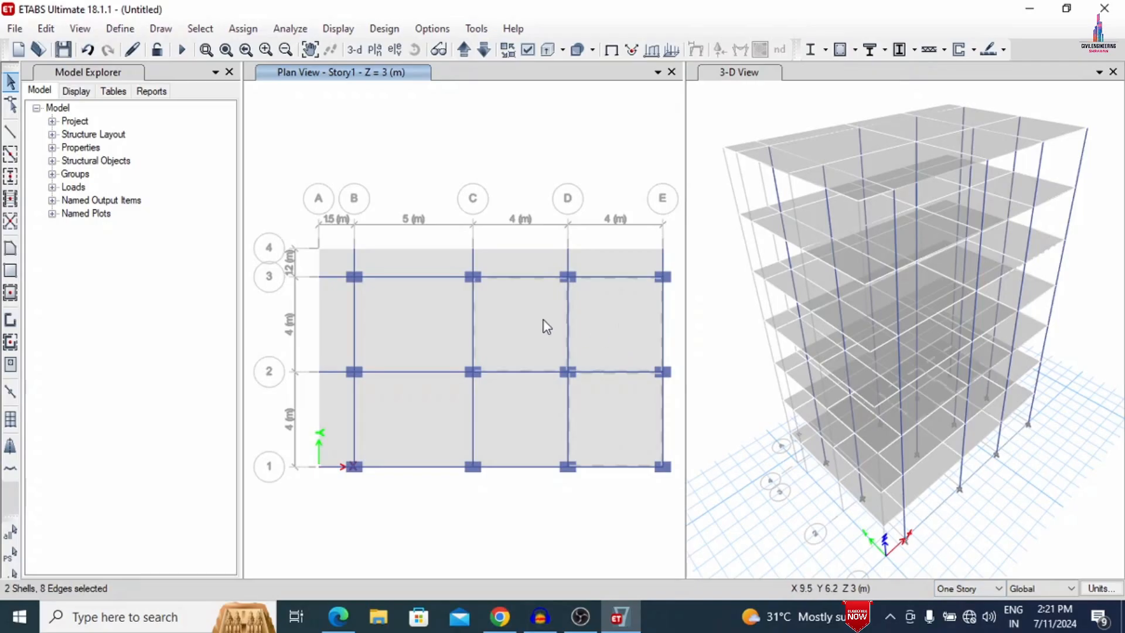
click(455, 354)
click(414, 335)
click(415, 410)
click(333, 399)
click(335, 326)
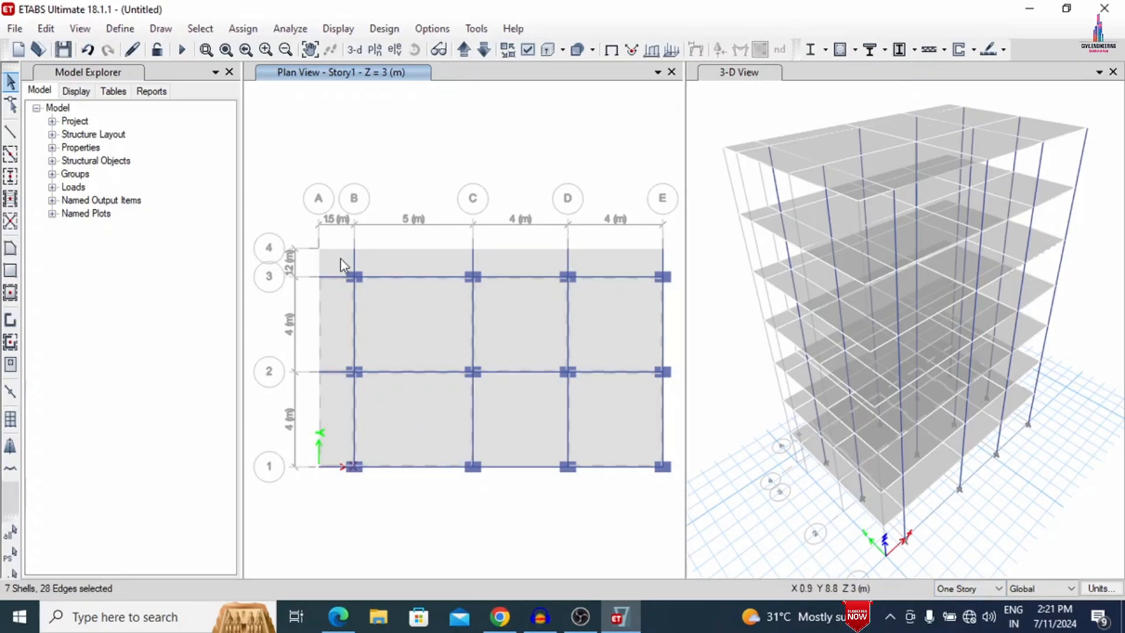
click(339, 258)
click(411, 267)
click(528, 259)
click(616, 267)
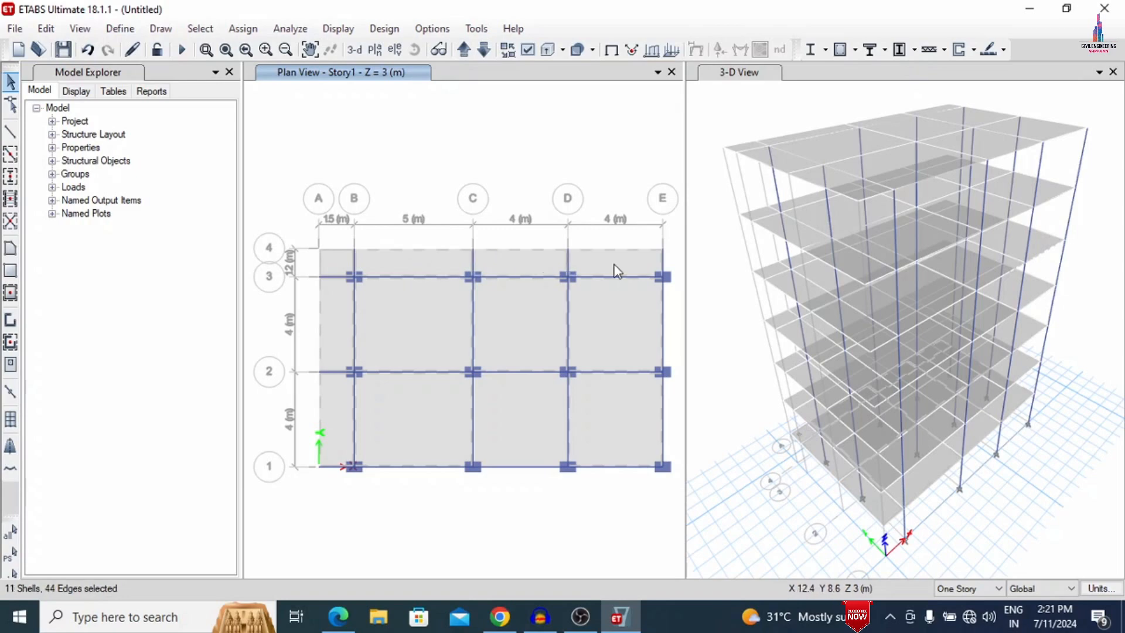
click(59, 160)
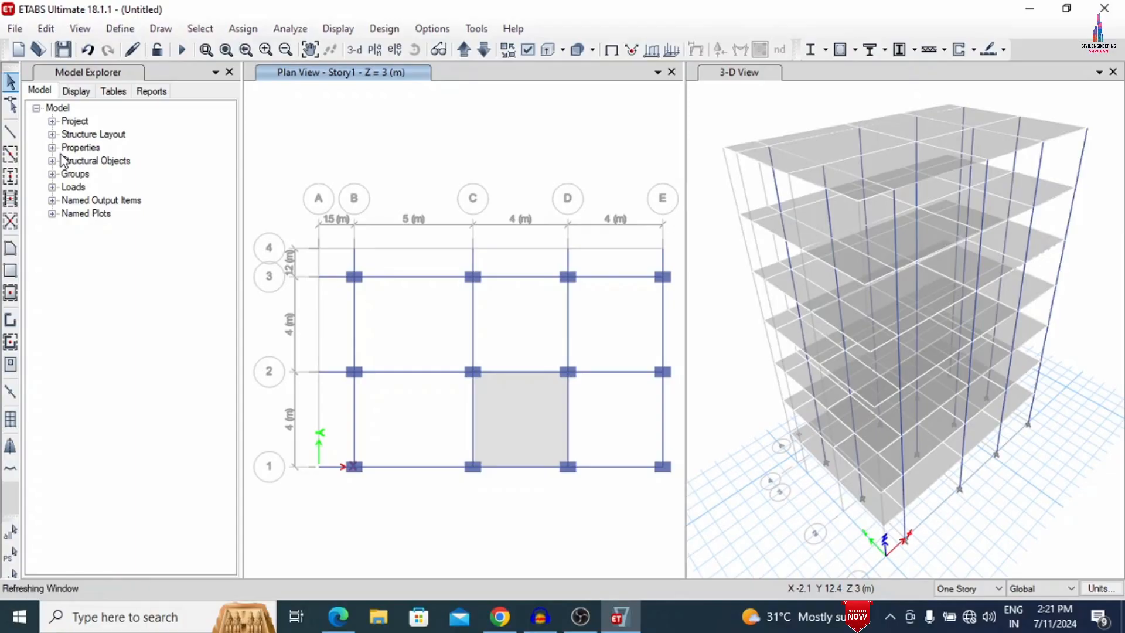
click(509, 420)
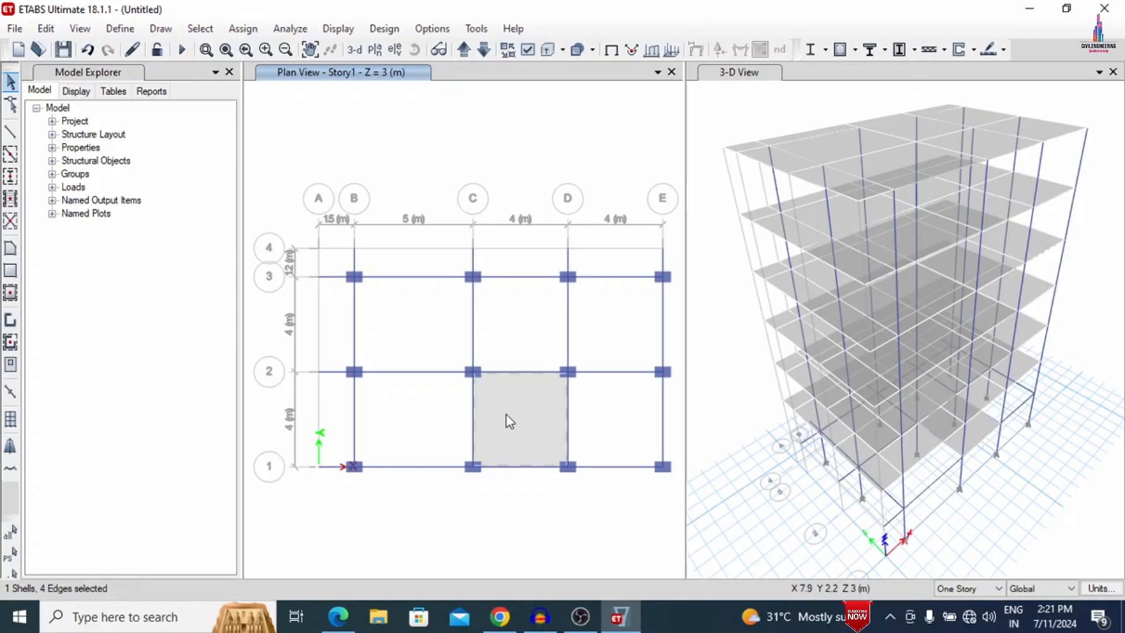
click(505, 414)
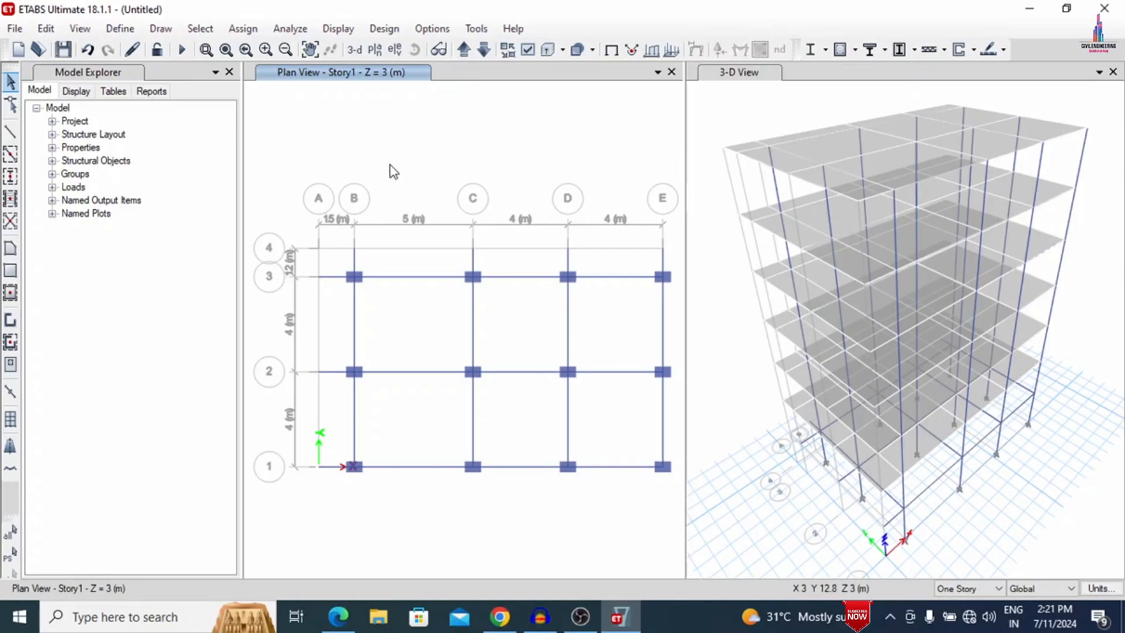
- Open the story data for editing and rename Story1 as P and Story2 as G
right_click(418, 146)
click(473, 150)
click(623, 138)
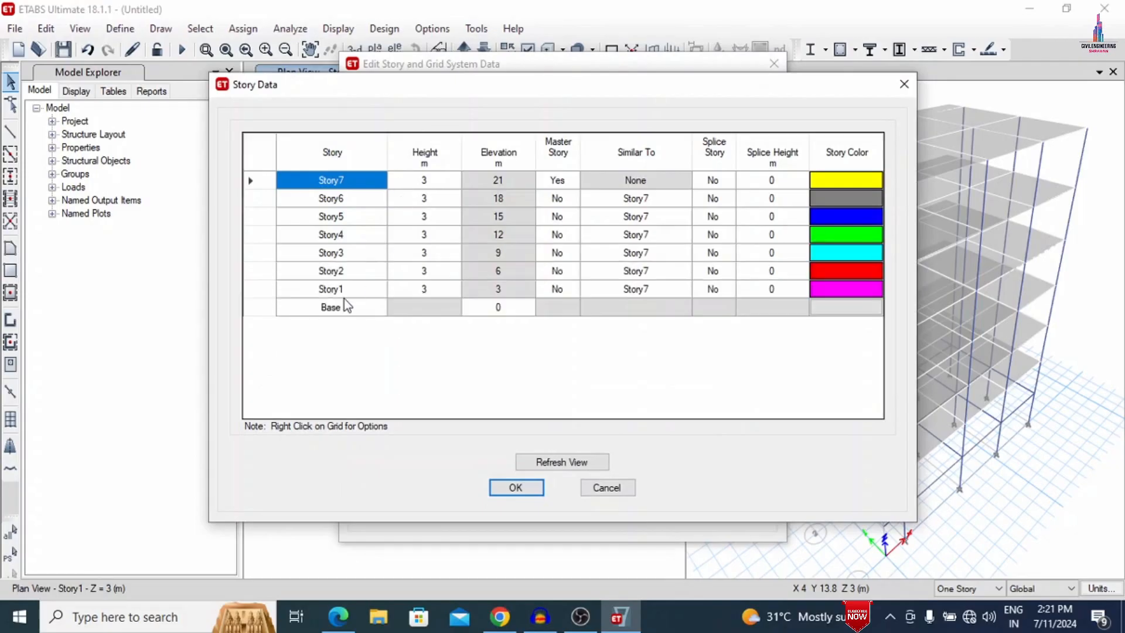
click(350, 289)
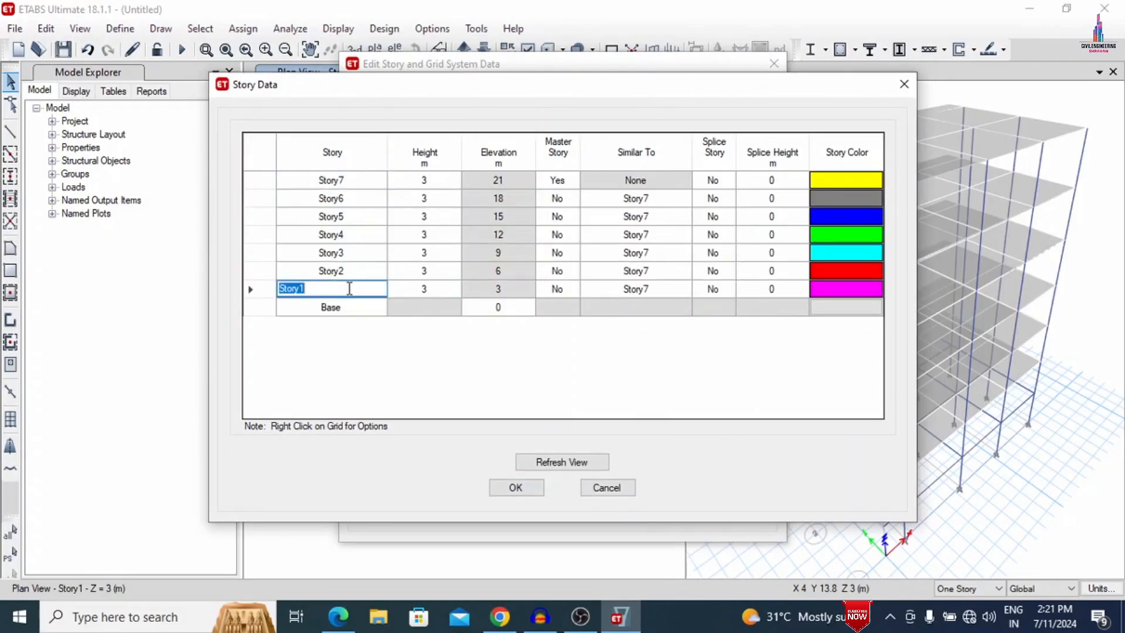
text(P)
click(331, 272)
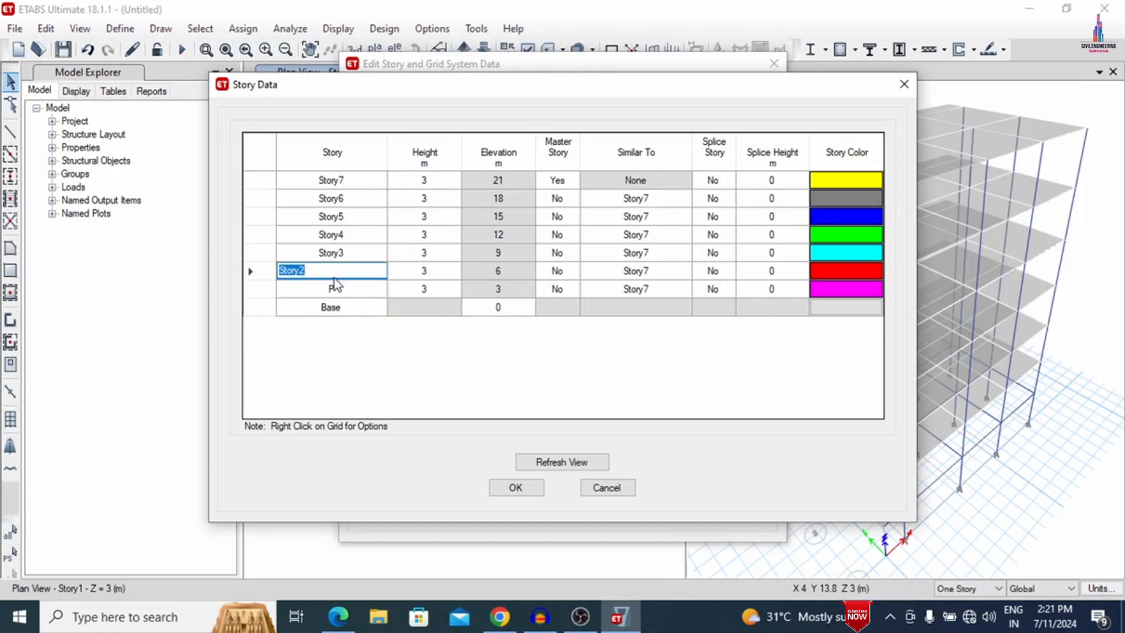
text(GF)
key(BackSpace)
key(BackSpace)
text(G)
- Rename Story3 through Story7 as 1, 2, 3, 4 and 5, and apply the story data to the model
click(351, 252)
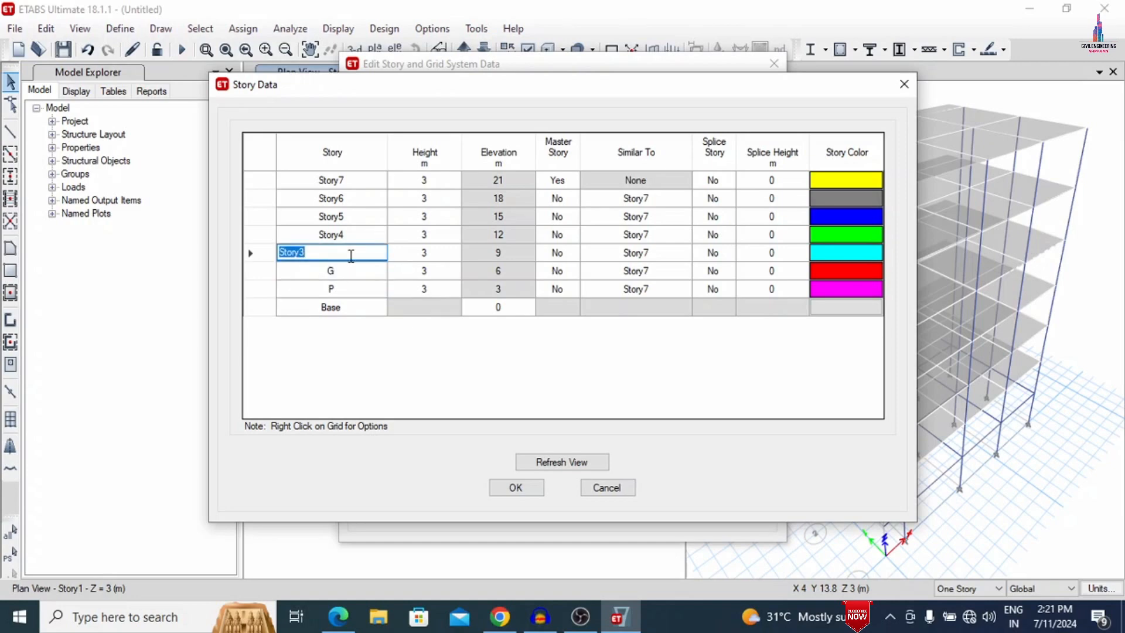
text(1)
click(375, 234)
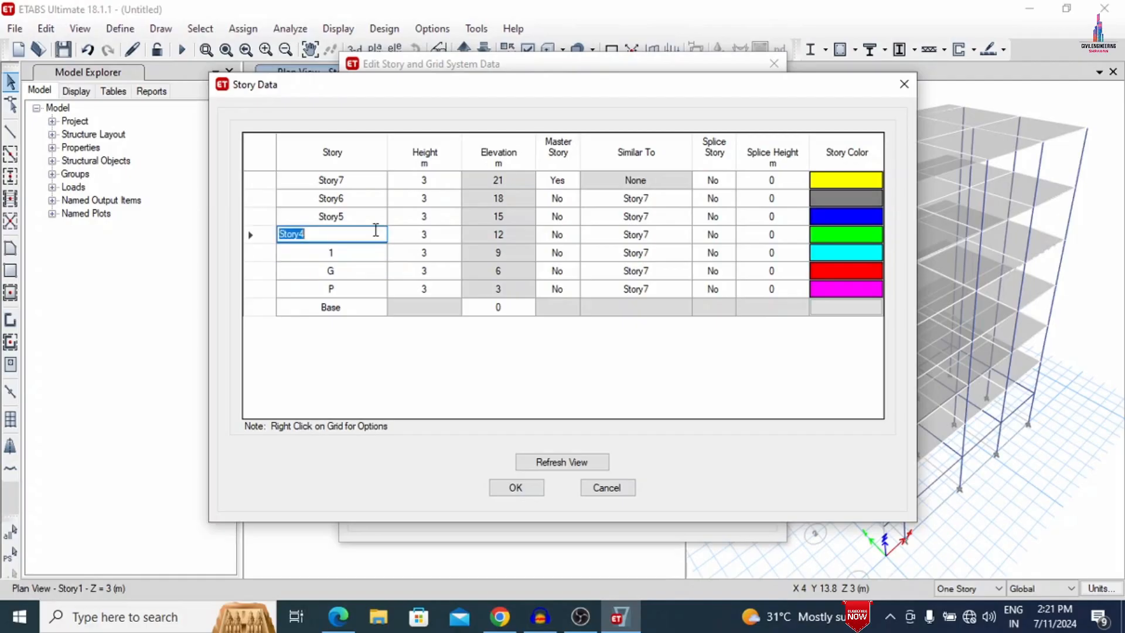
text(2)
click(354, 216)
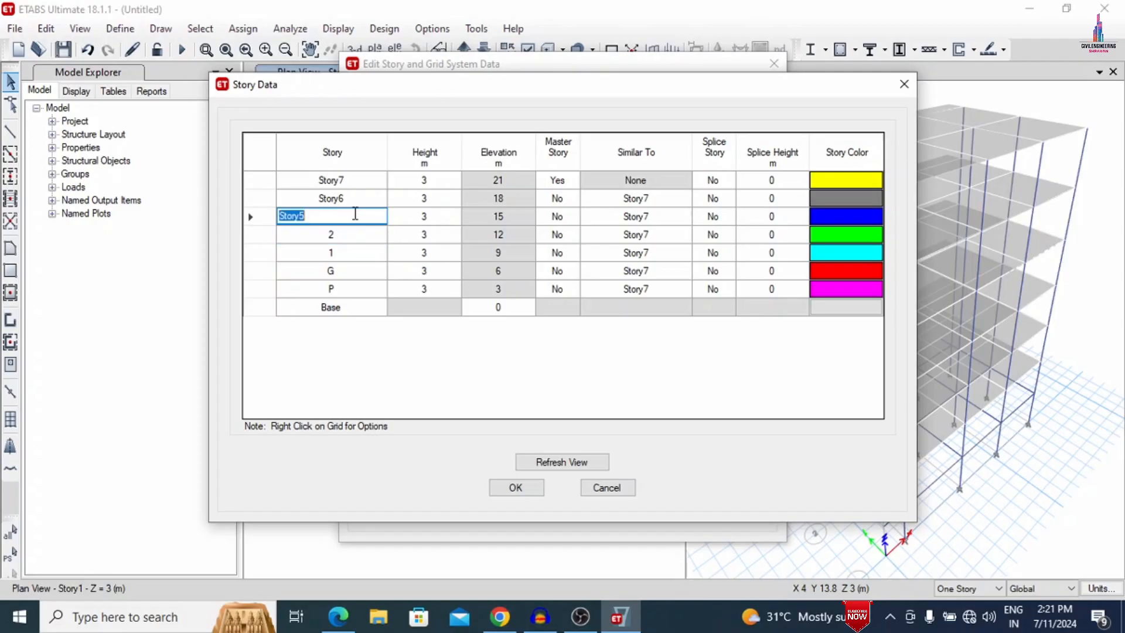
text(3)
click(355, 199)
text(4)
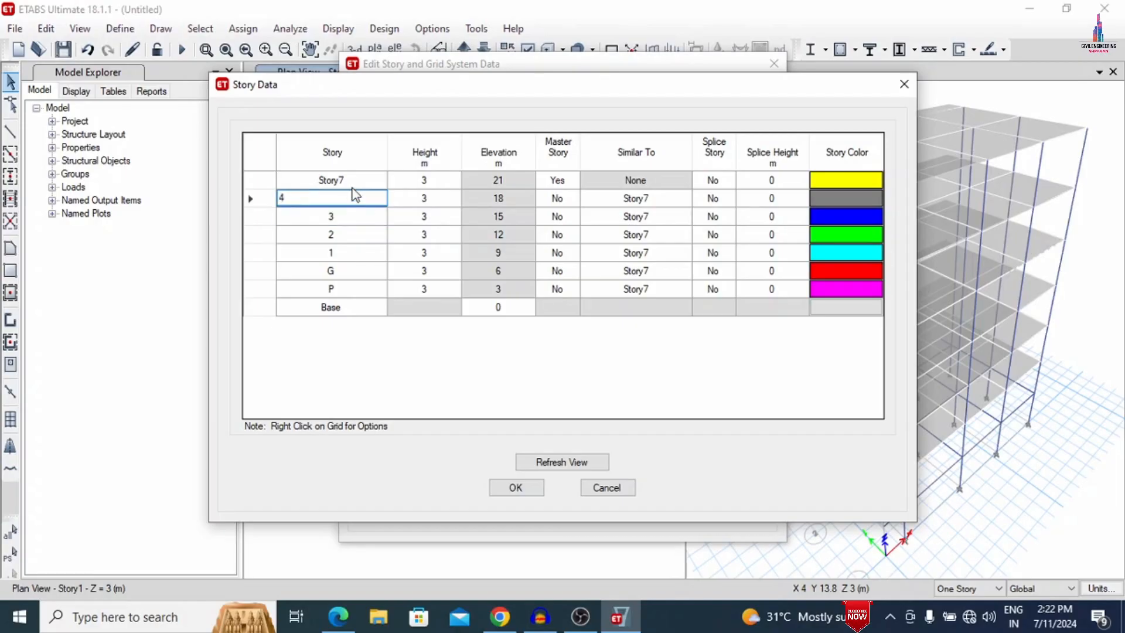
click(358, 174)
text(5)
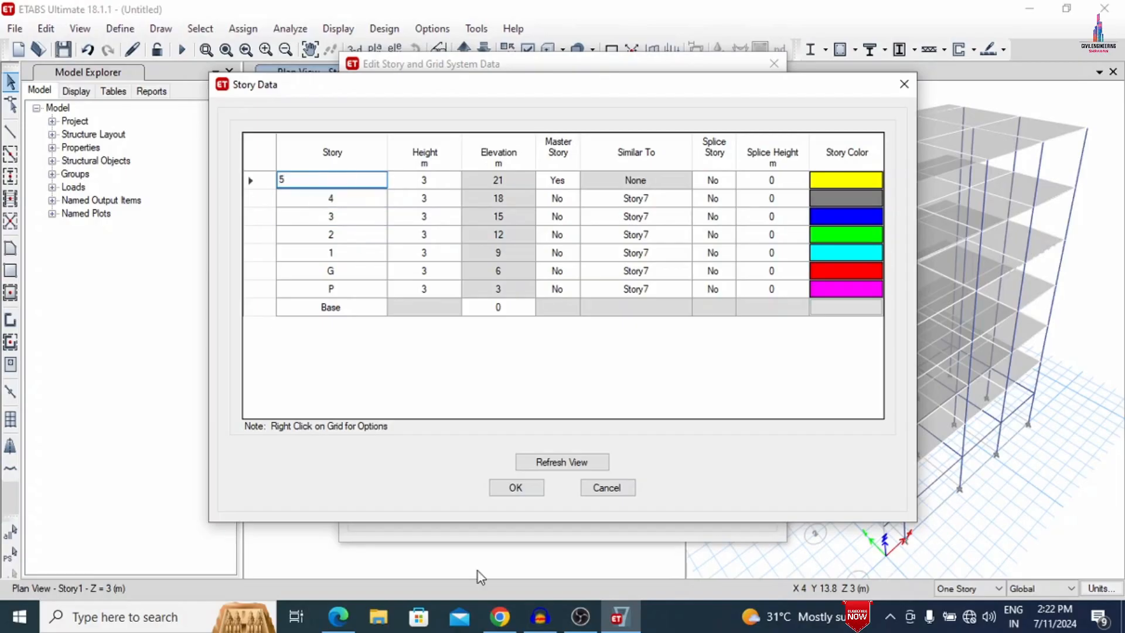
click(516, 488)
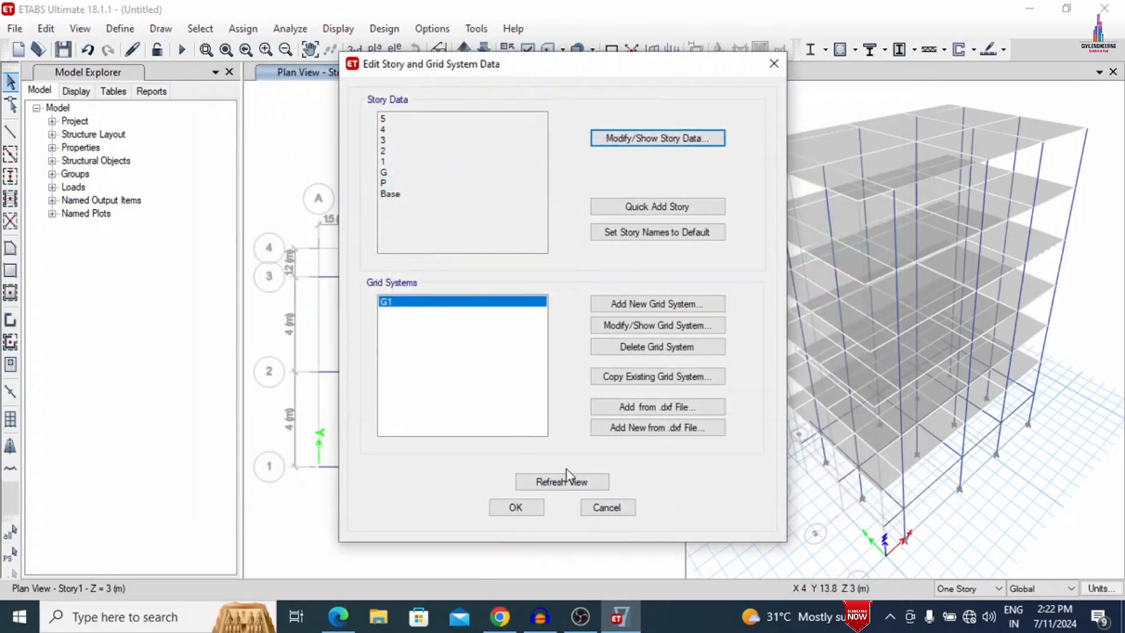
click(516, 508)
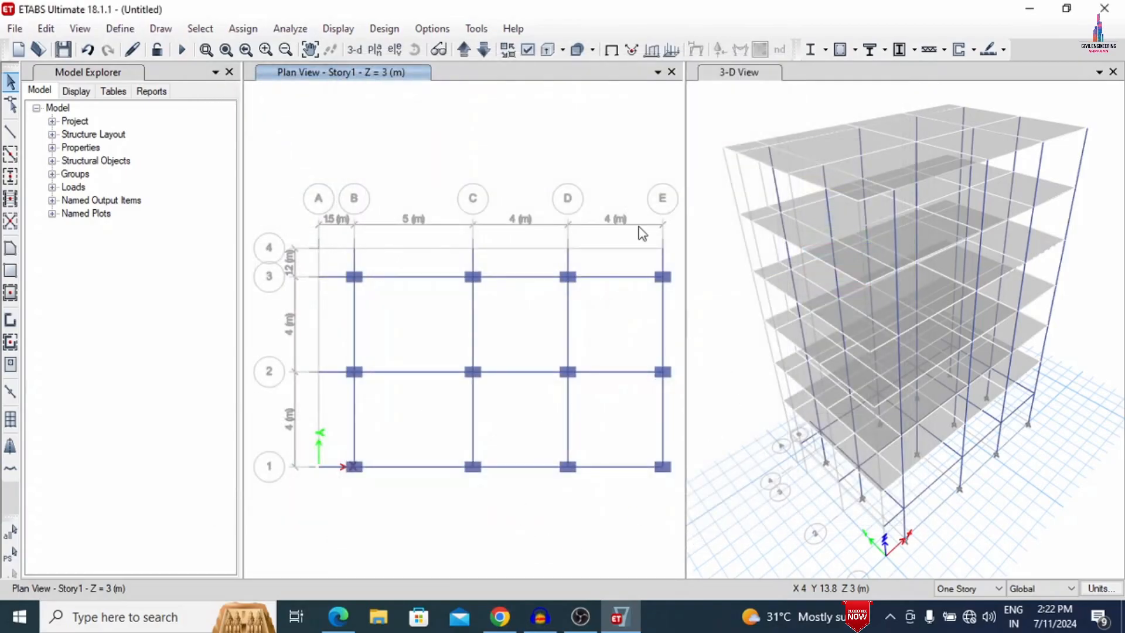
click(487, 55)
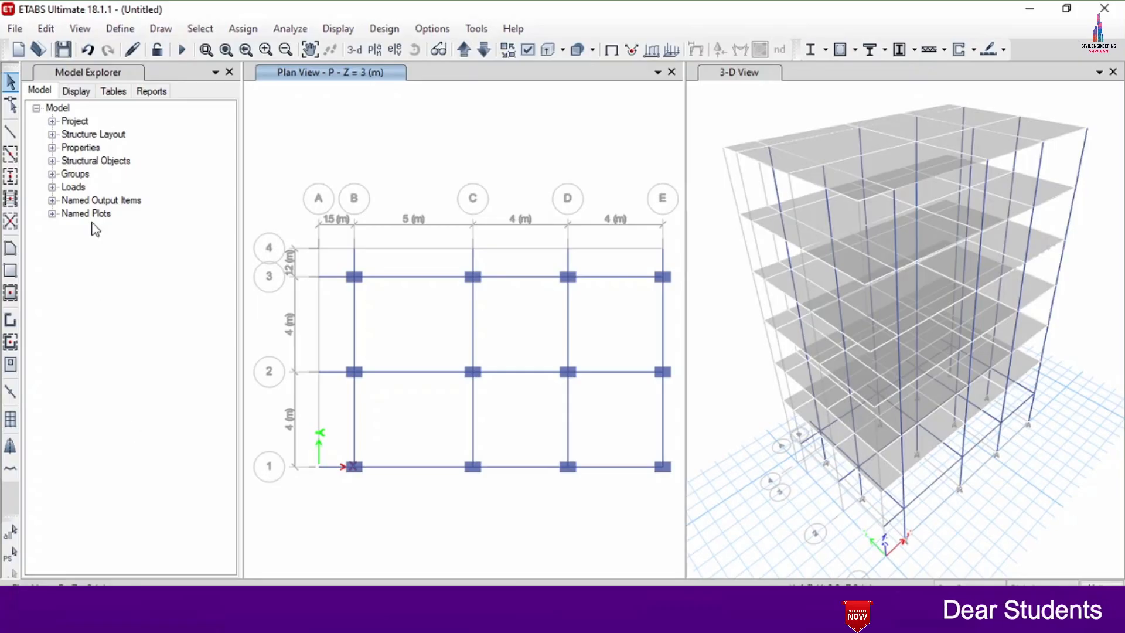
- Add a load pattern EQX of type Seismic with IS 1893:2016 as the auto lateral load
click(120, 28)
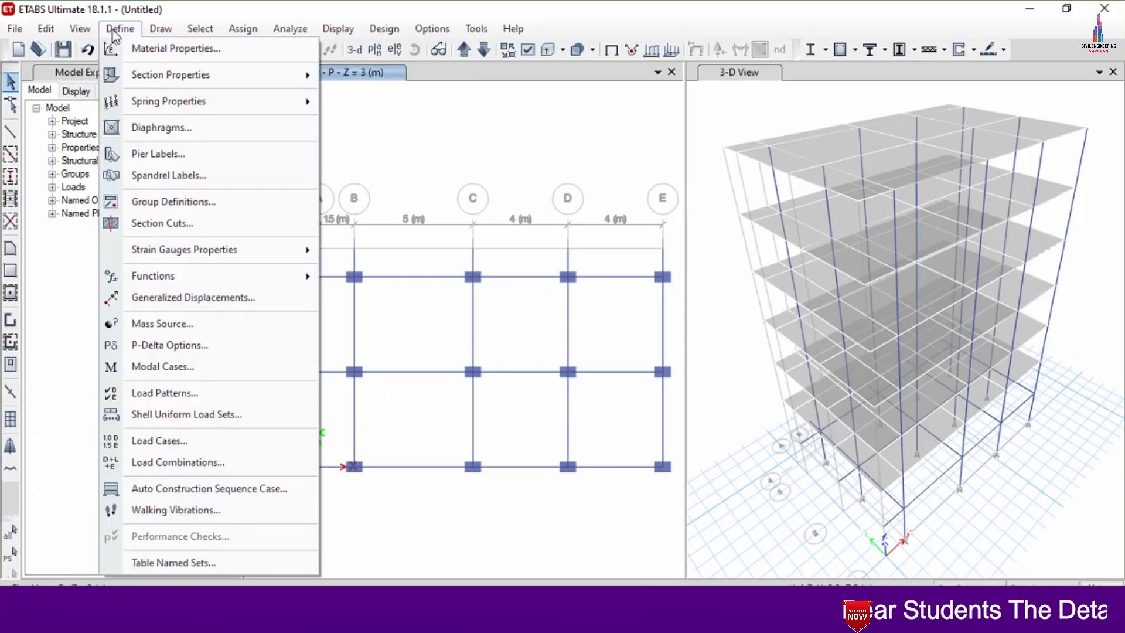
click(146, 393)
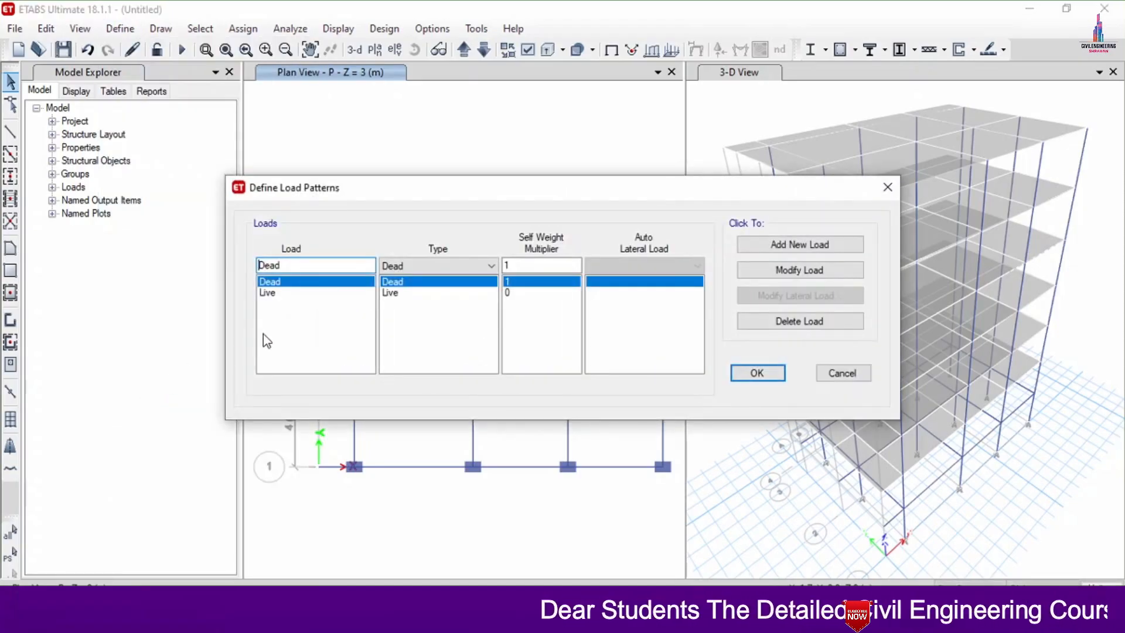
double_click(289, 265)
text(D)
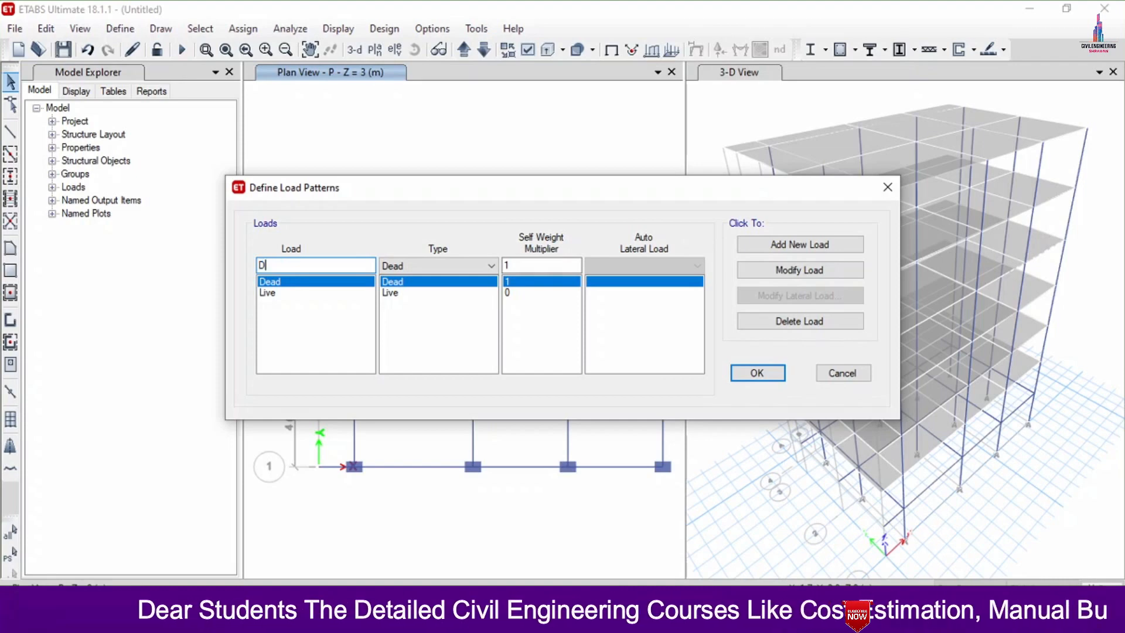
key(BackSpace)
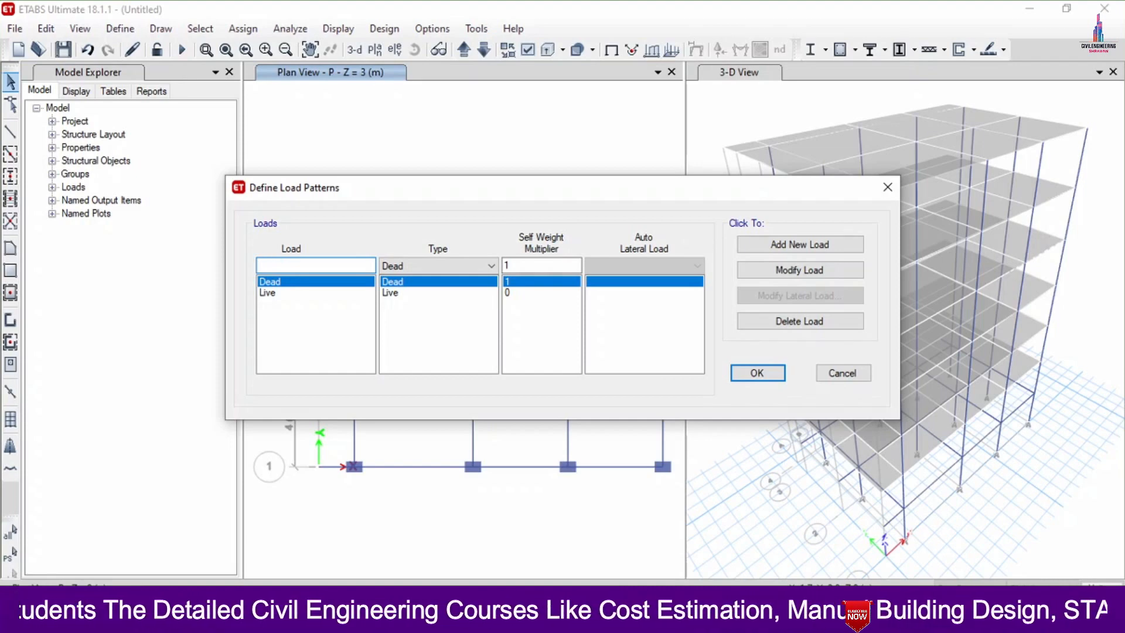
text(EQX)
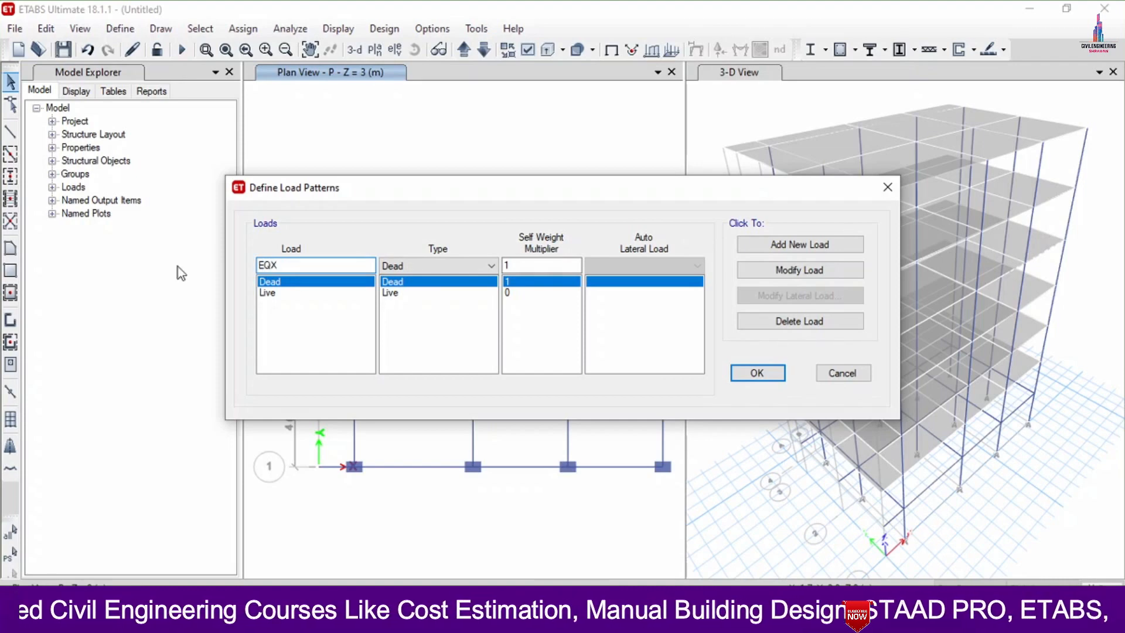
click(390, 265)
click(402, 346)
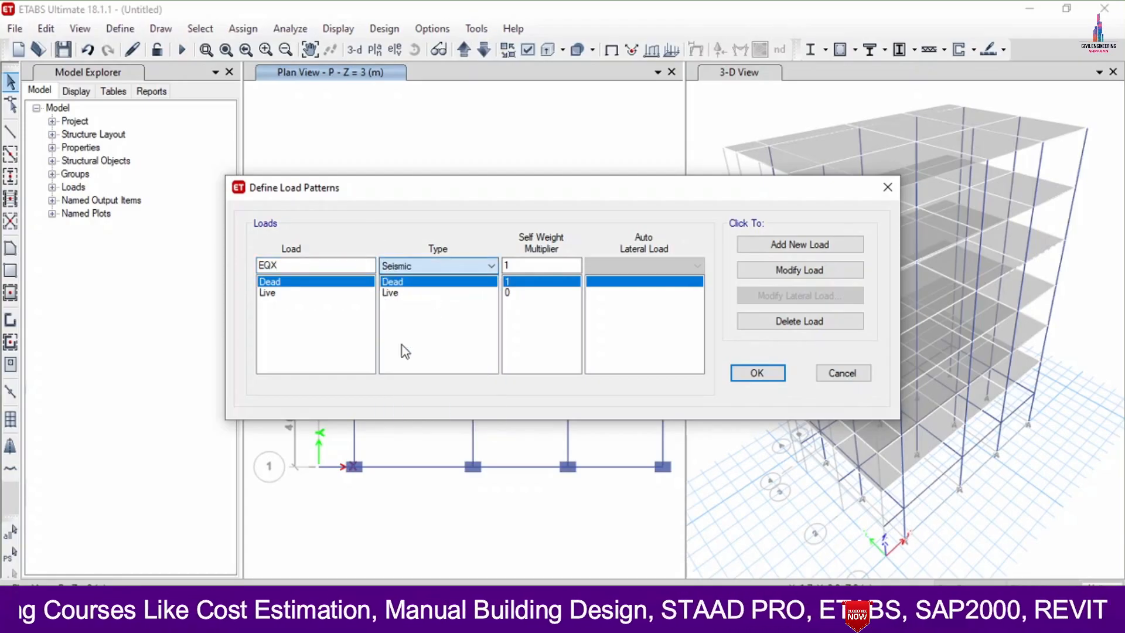
click(615, 266)
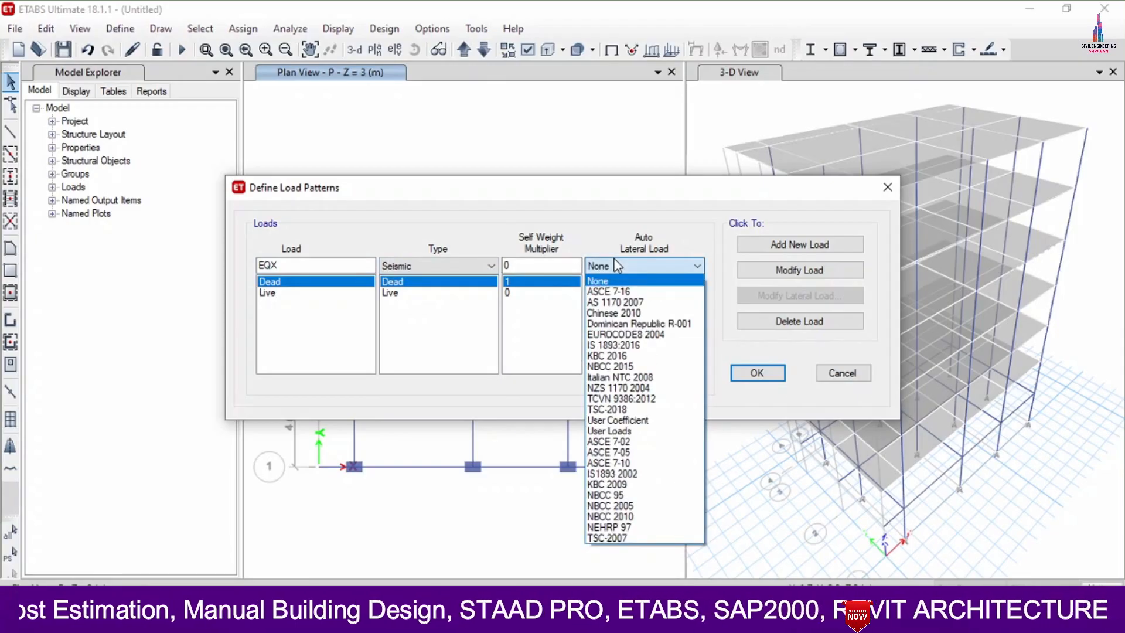
click(612, 344)
click(816, 245)
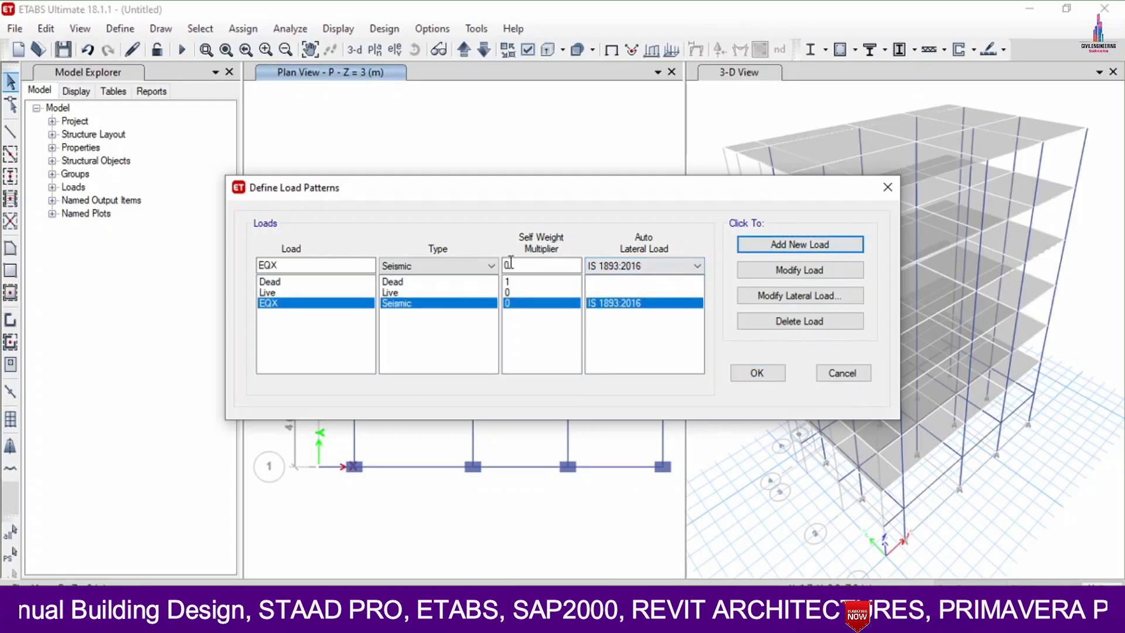
- Add a second Seismic load pattern named EQY with the IS 1893:2016 auto lateral load
click(334, 266)
key(BackSpace)
text(Y)
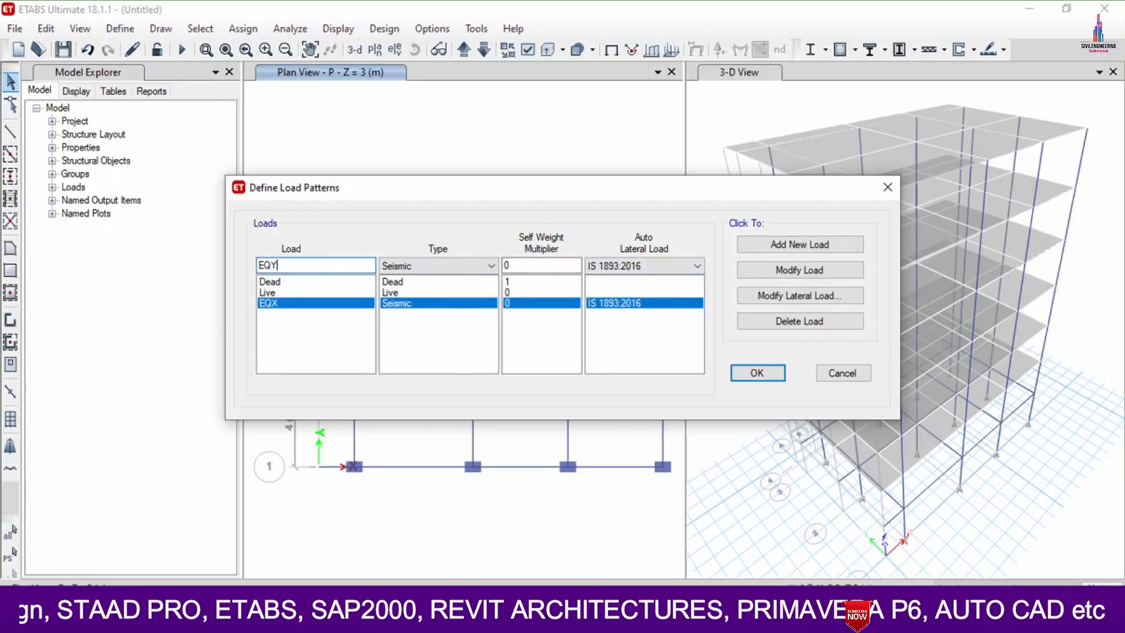
click(766, 247)
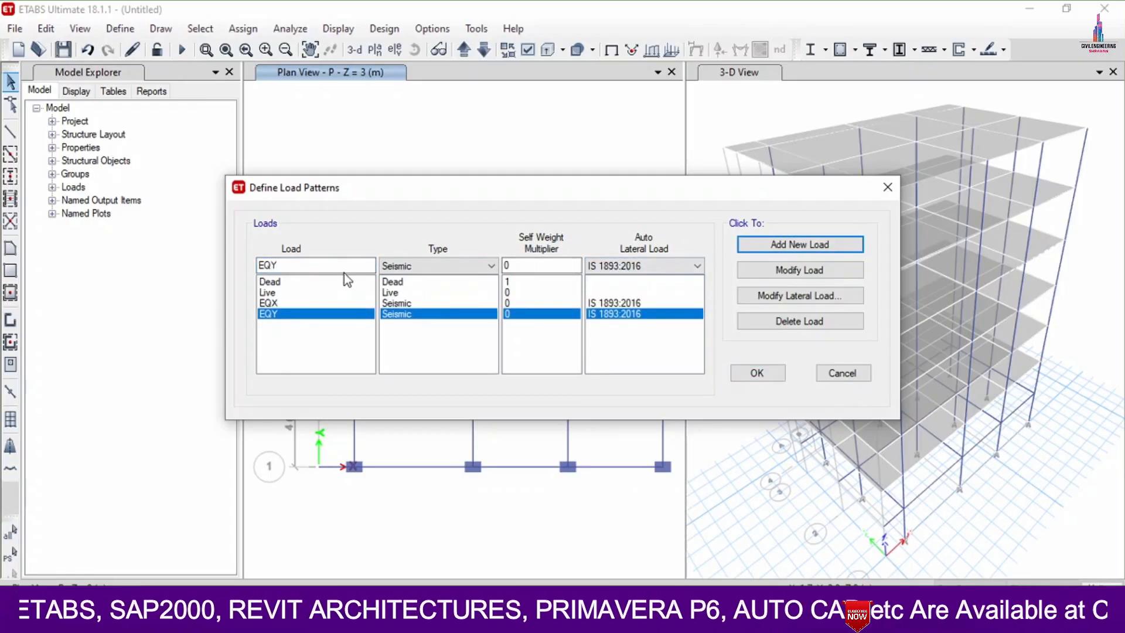
- Add two Wind load patterns, WX and WY, with Indian IS 875:2015 as the auto lateral load
text(WX)
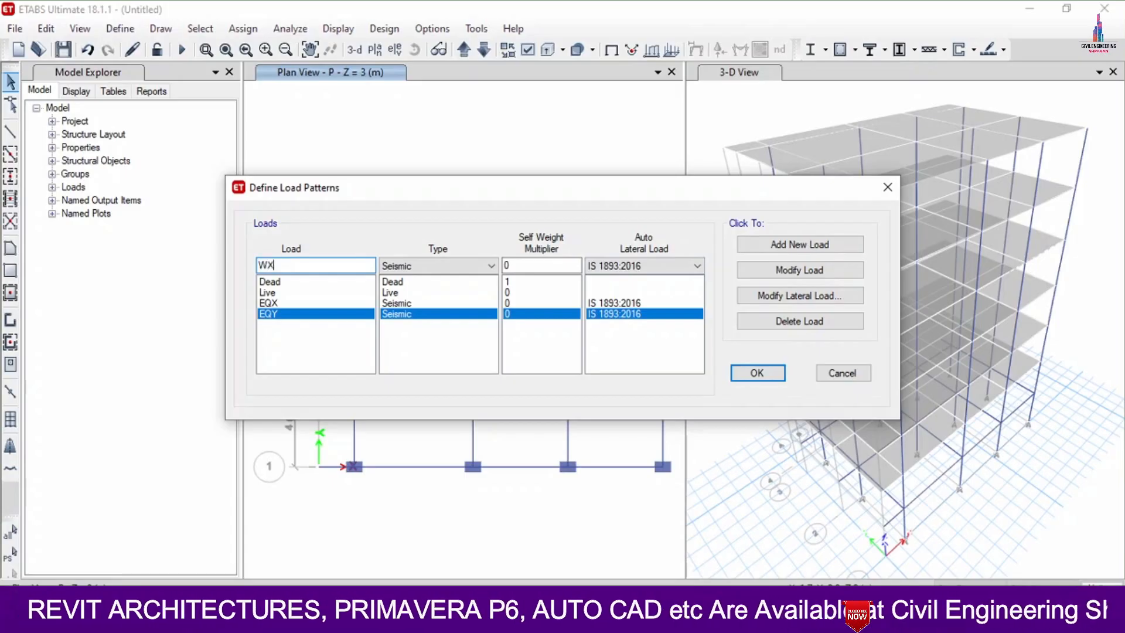
click(400, 268)
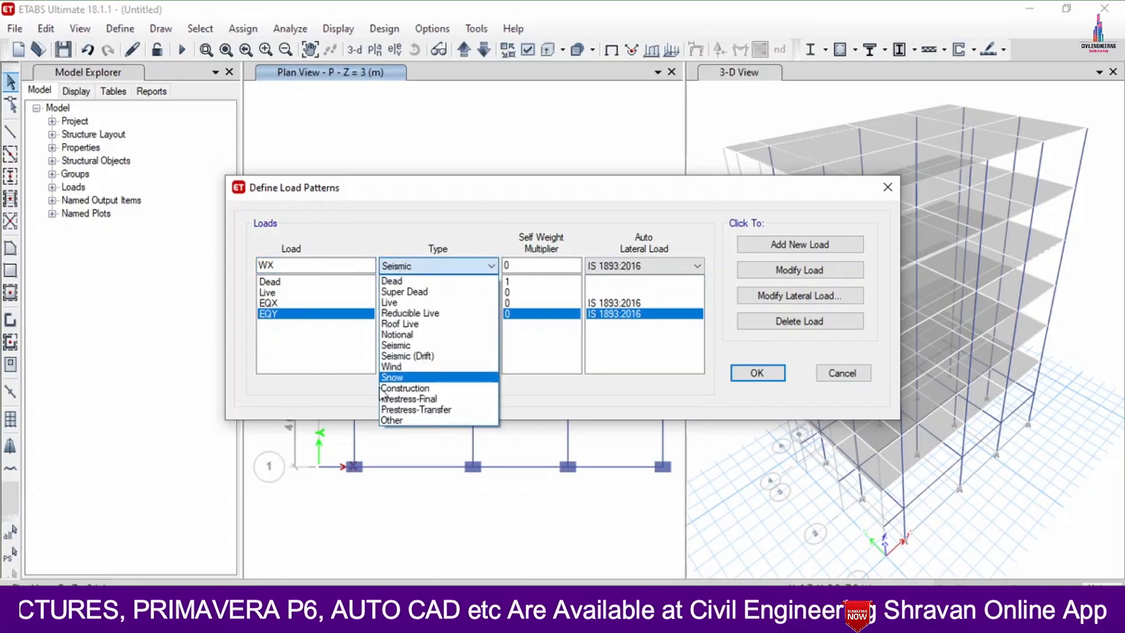
click(423, 350)
click(656, 264)
key(i)
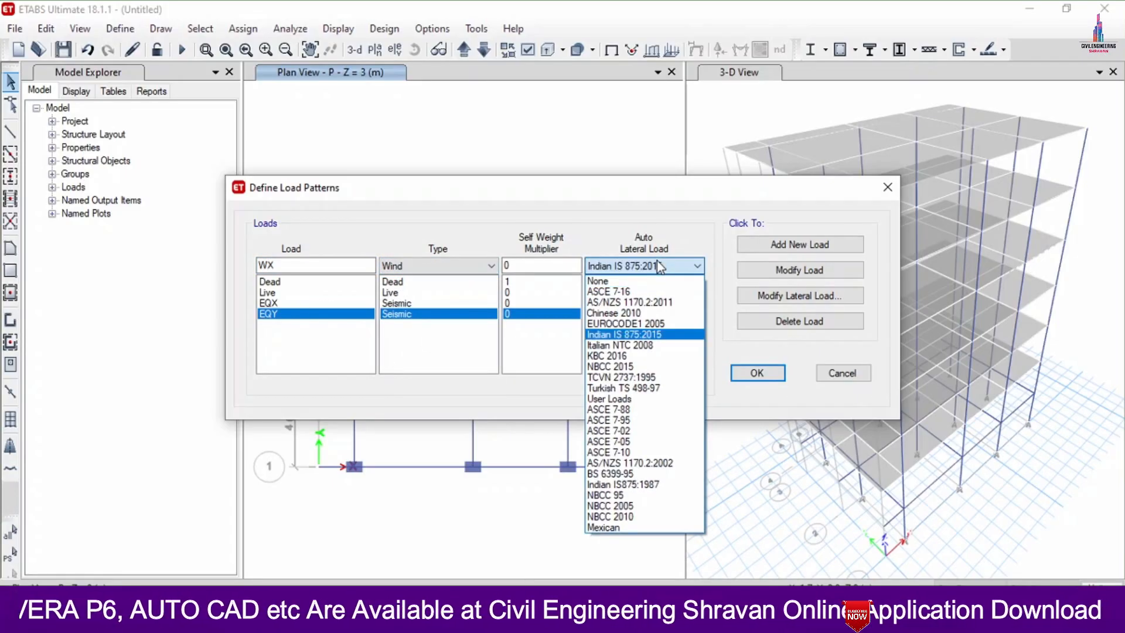
click(657, 261)
click(786, 243)
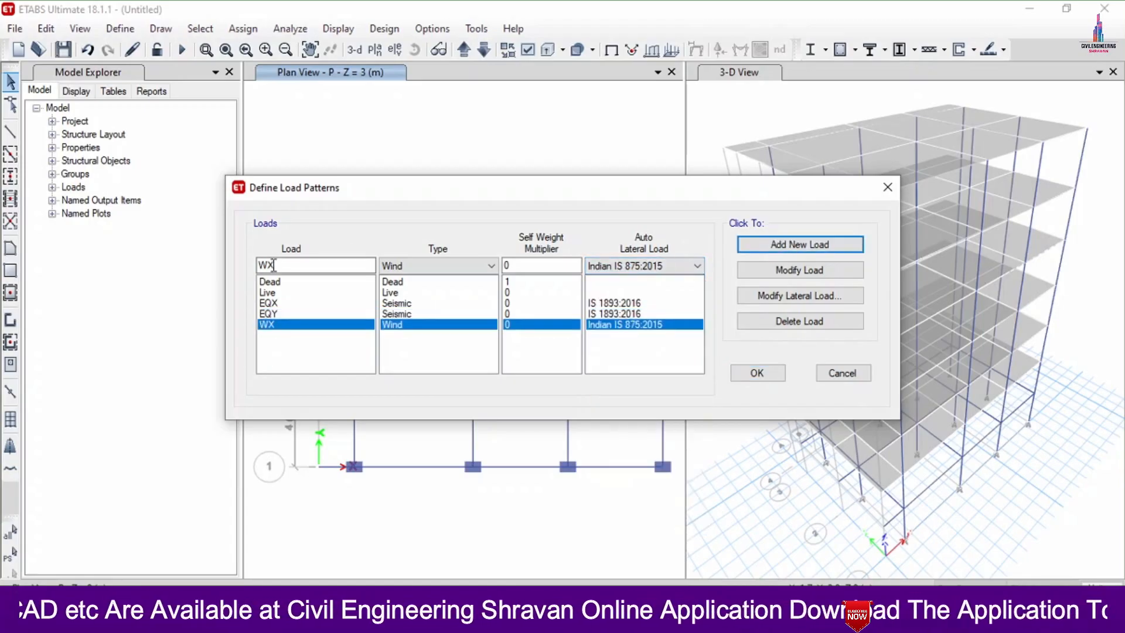
text(Y)
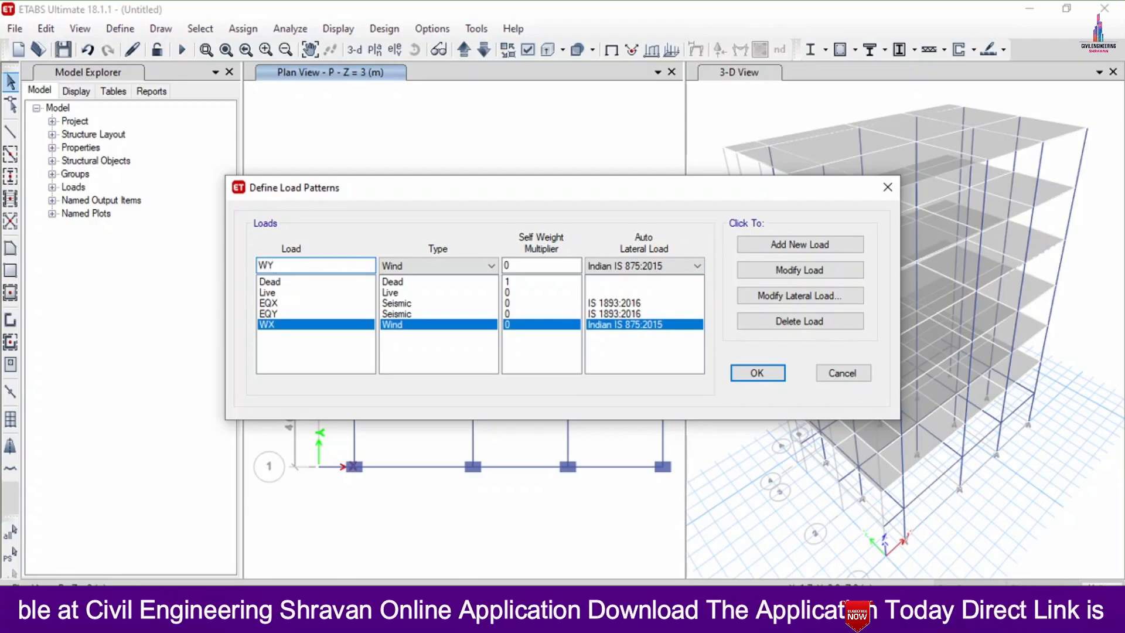
click(741, 244)
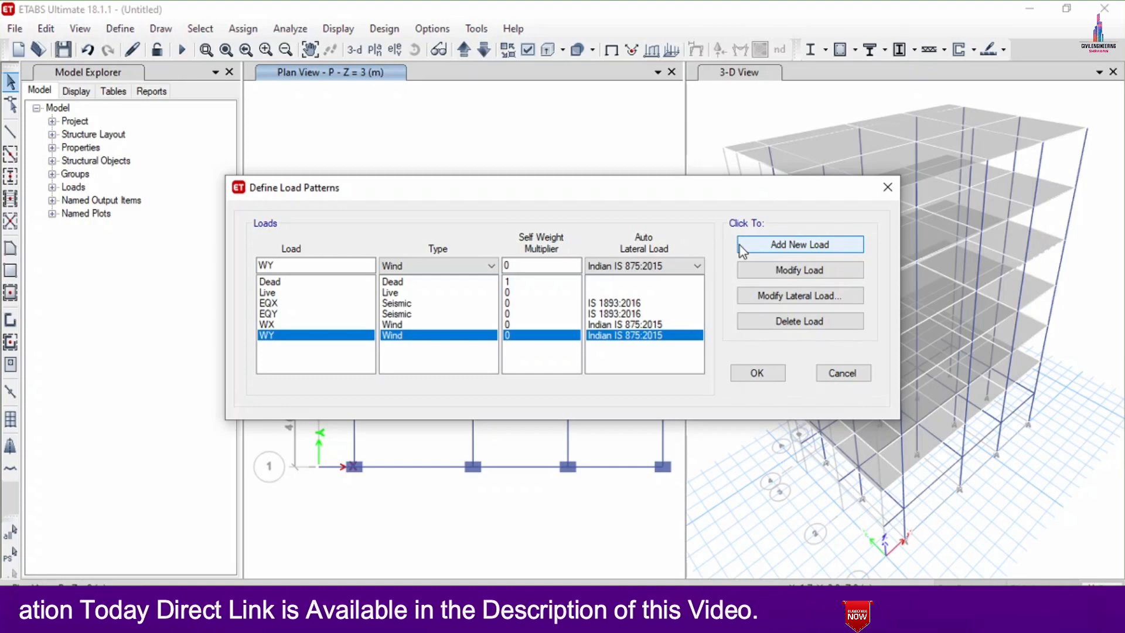
- Restrict the EQX seismic load to X Dir without any eccentricity cases and set its seismic zone factor to 0.24
click(665, 303)
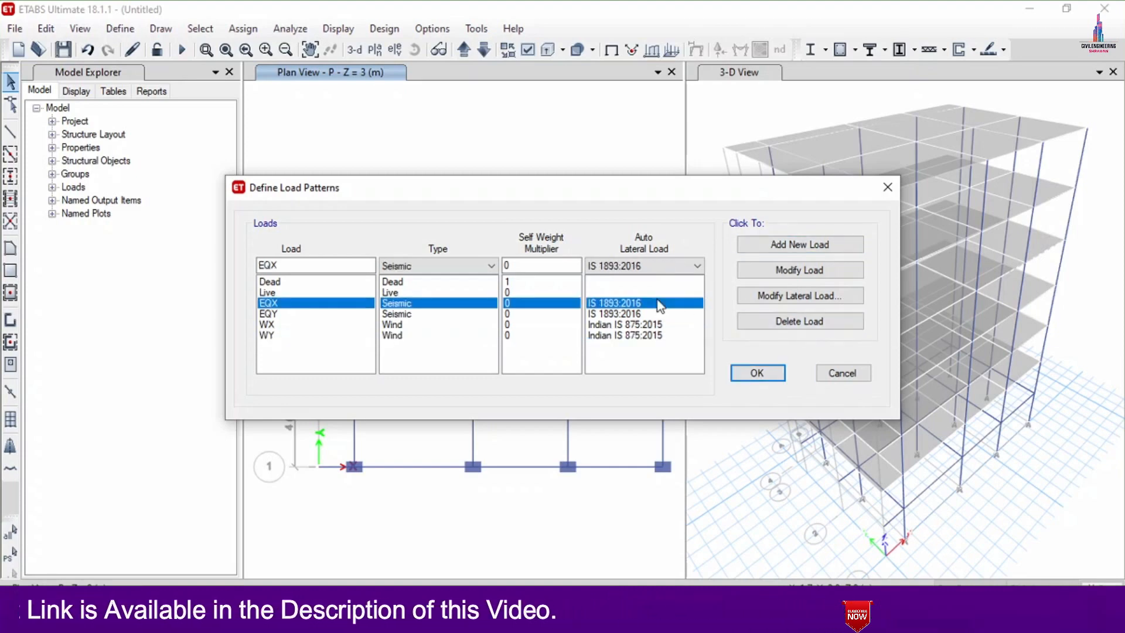
click(766, 295)
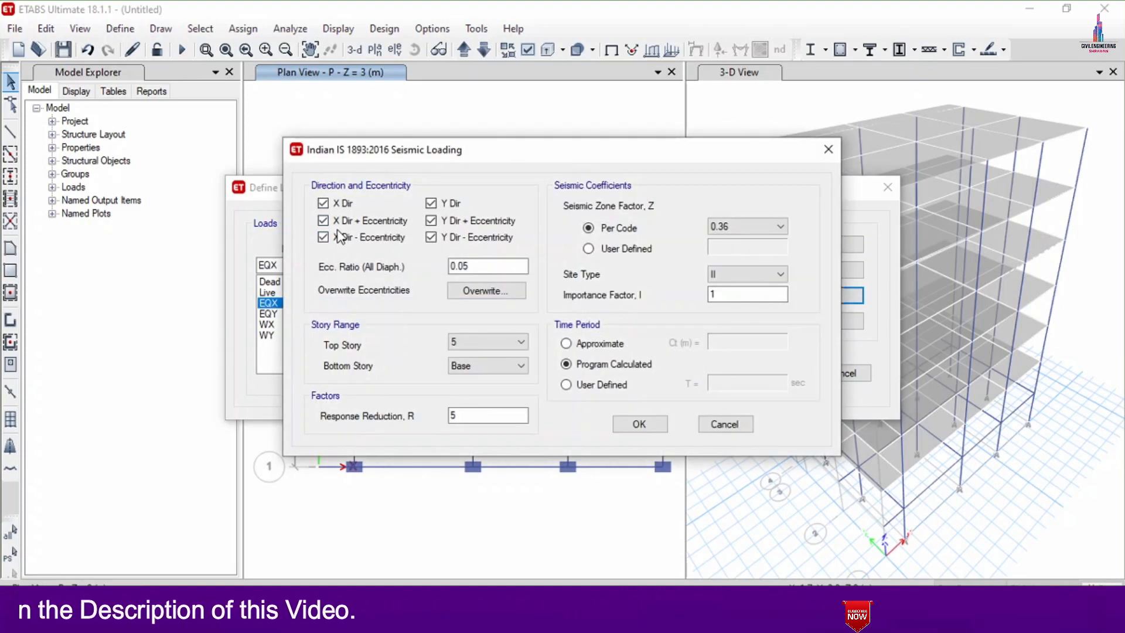
click(337, 225)
click(336, 236)
click(432, 237)
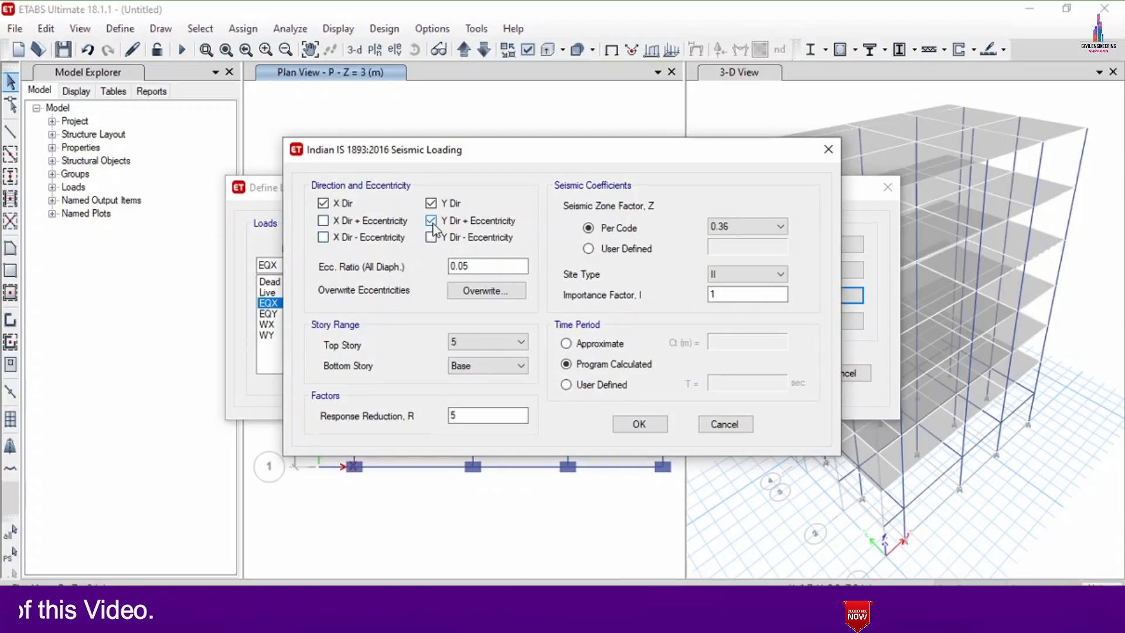
click(434, 221)
click(447, 205)
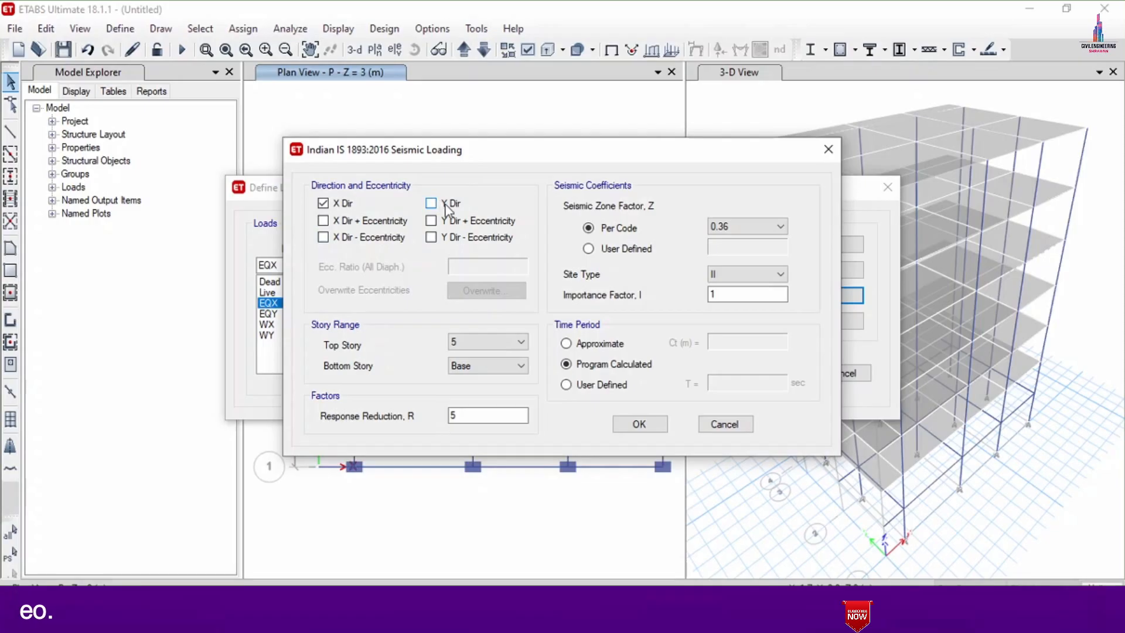
click(724, 224)
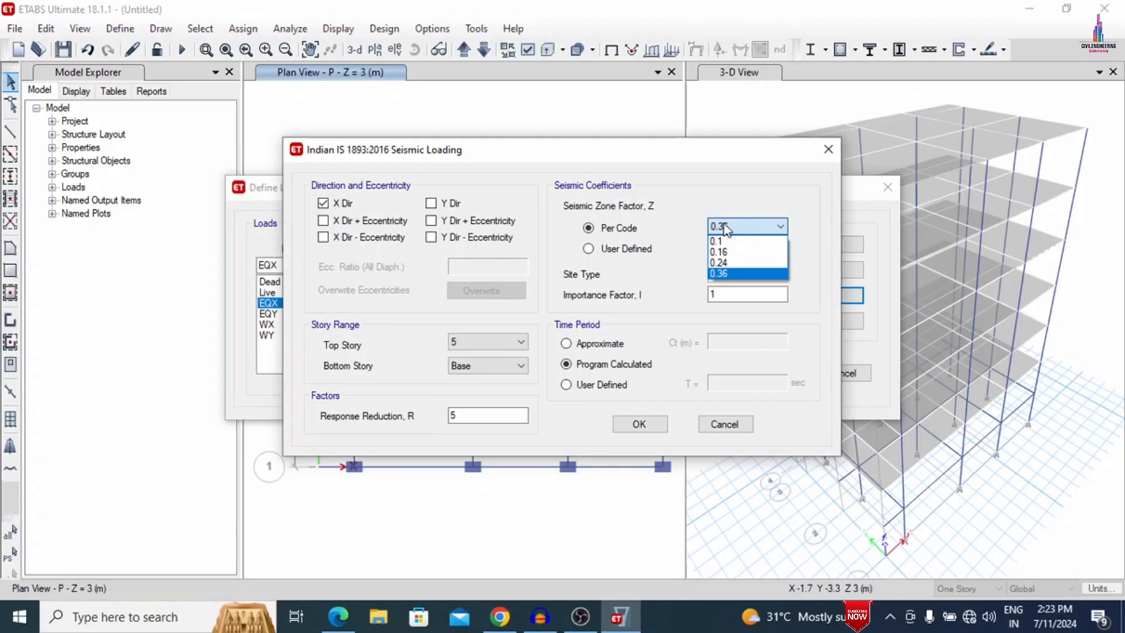
click(742, 262)
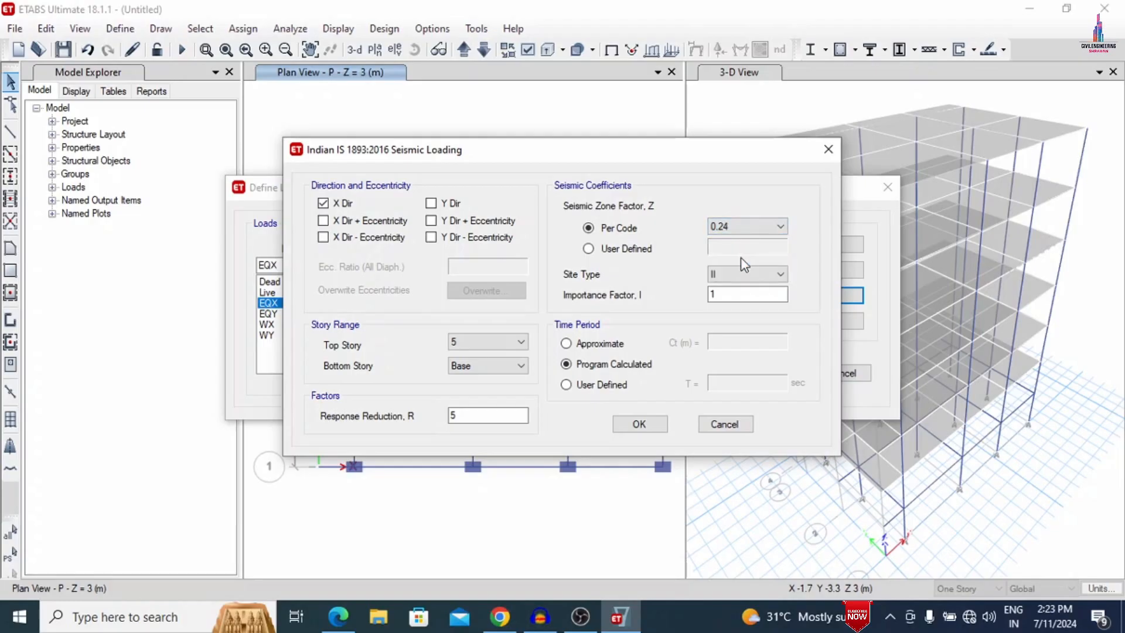
click(639, 423)
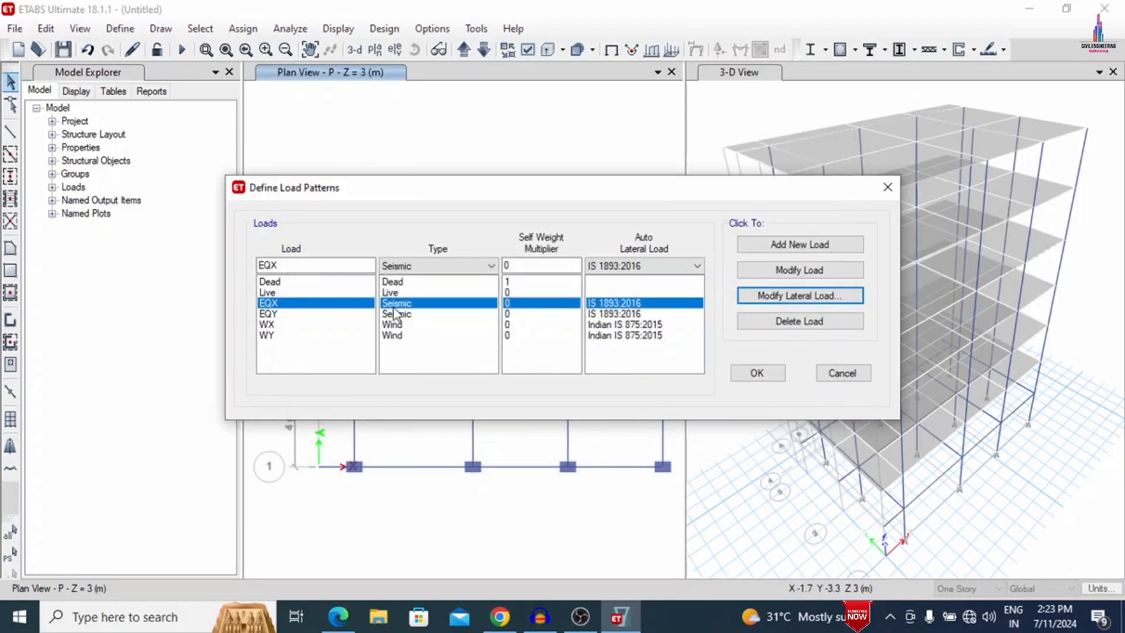
- Restrict the EQY seismic load to Y Dir only, without any eccentricity cases
click(394, 315)
click(746, 295)
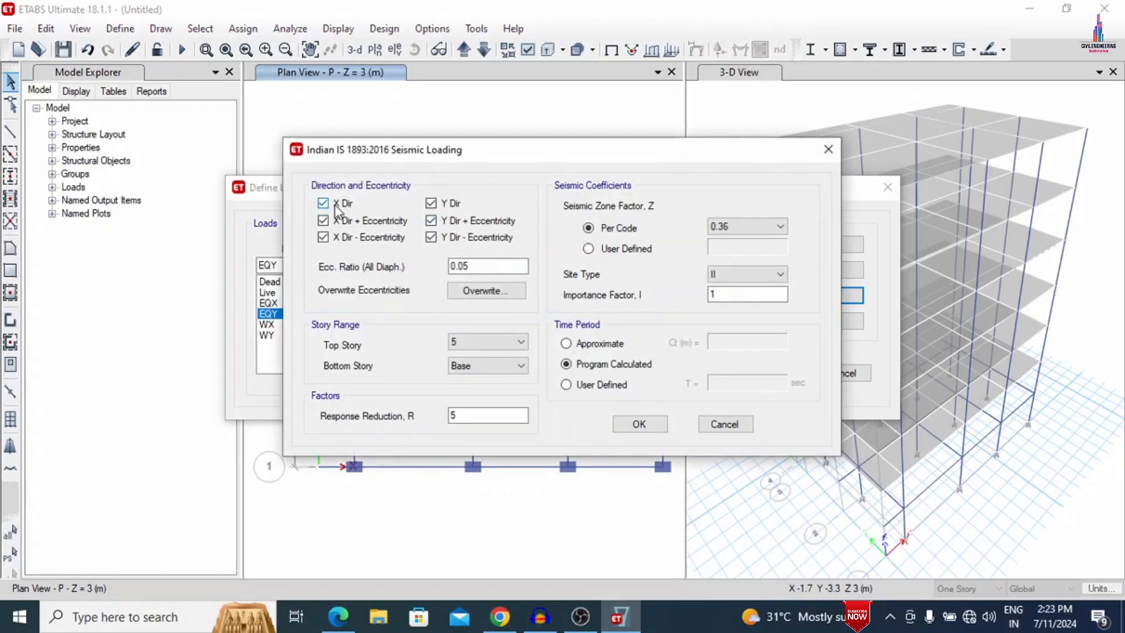
click(338, 205)
click(340, 221)
click(340, 238)
click(448, 235)
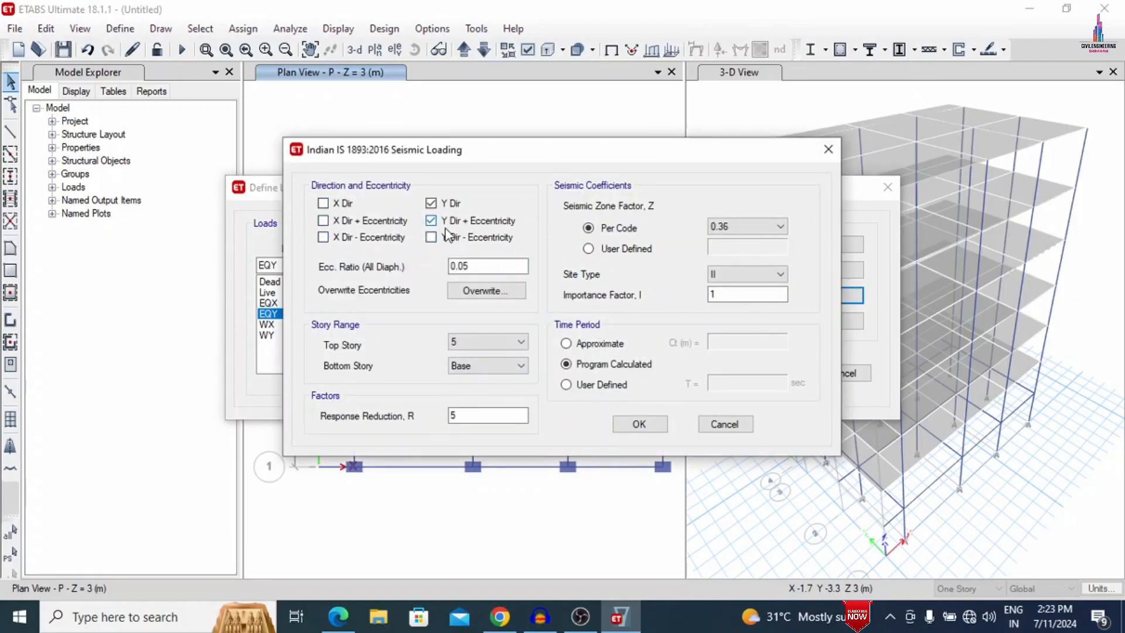
click(446, 221)
- Set the EQY seismic zone factor to 0.24 with site type II and accept the seismic loading
click(780, 227)
click(739, 262)
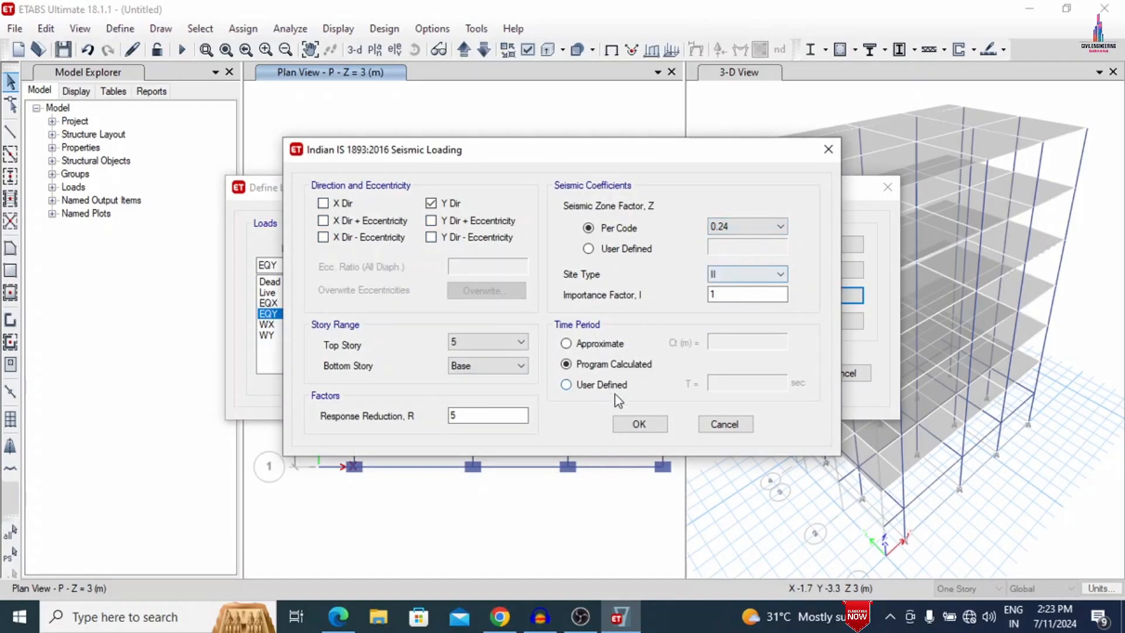
click(739, 269)
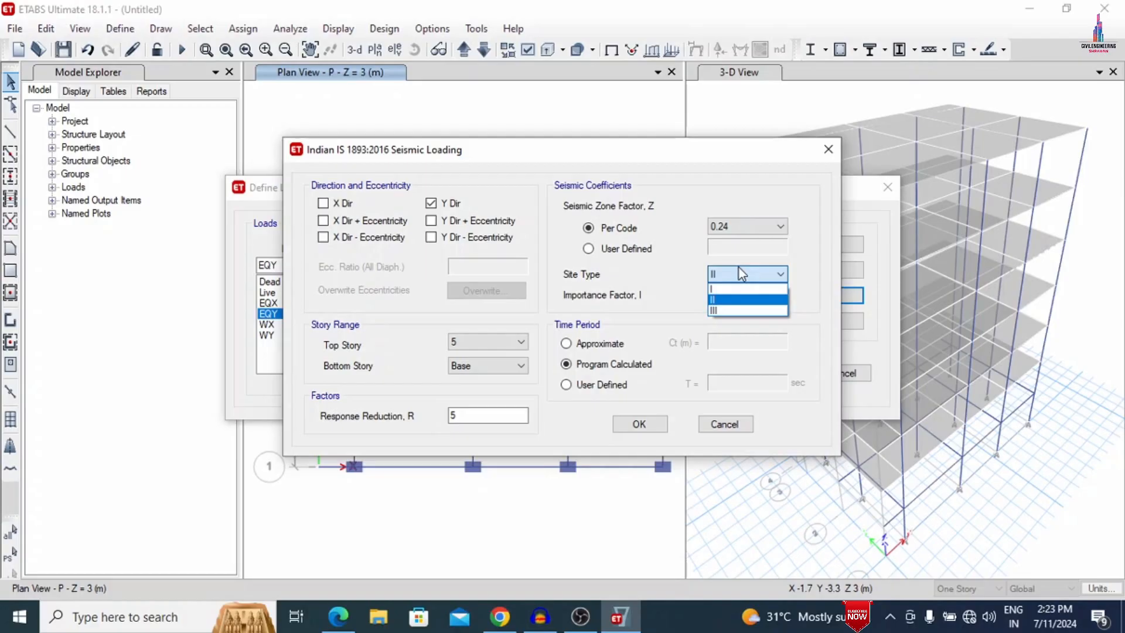
click(740, 300)
click(640, 423)
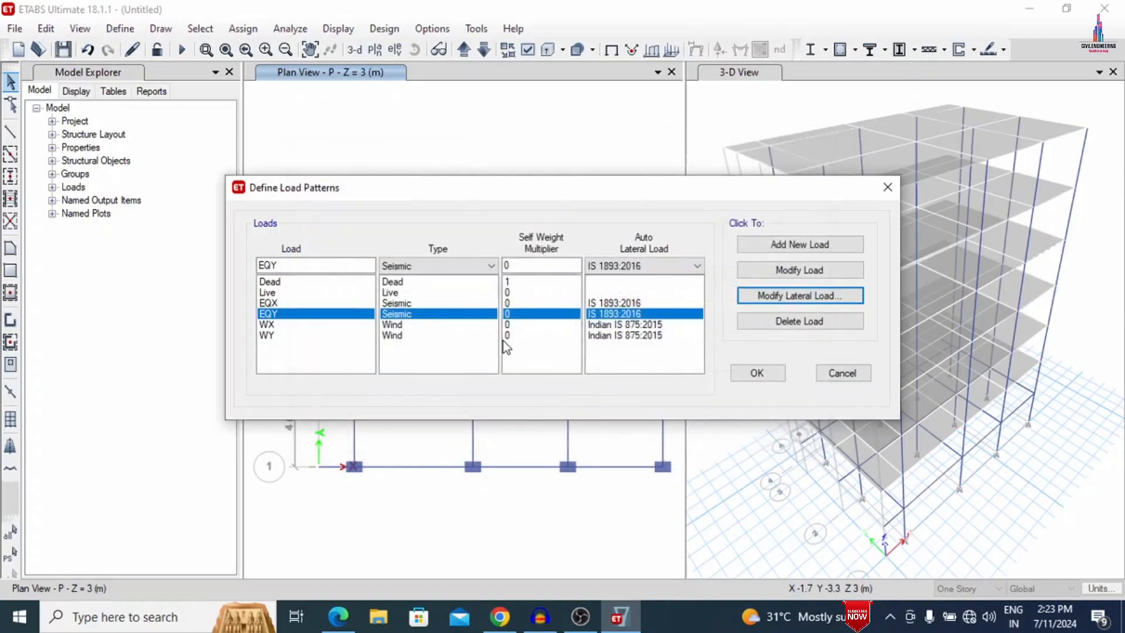
- Set the WX wind load to a wind speed of 44 m/s, terrain category 3 and windward coefficient 0.86
click(507, 324)
click(816, 296)
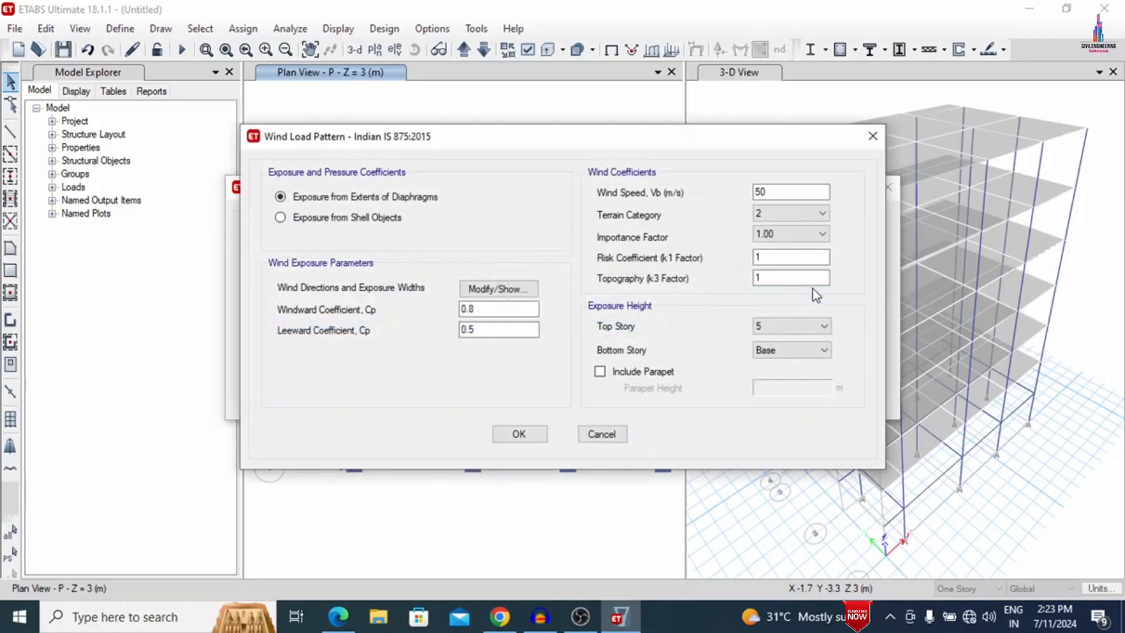
double_click(795, 193)
text(44)
click(770, 216)
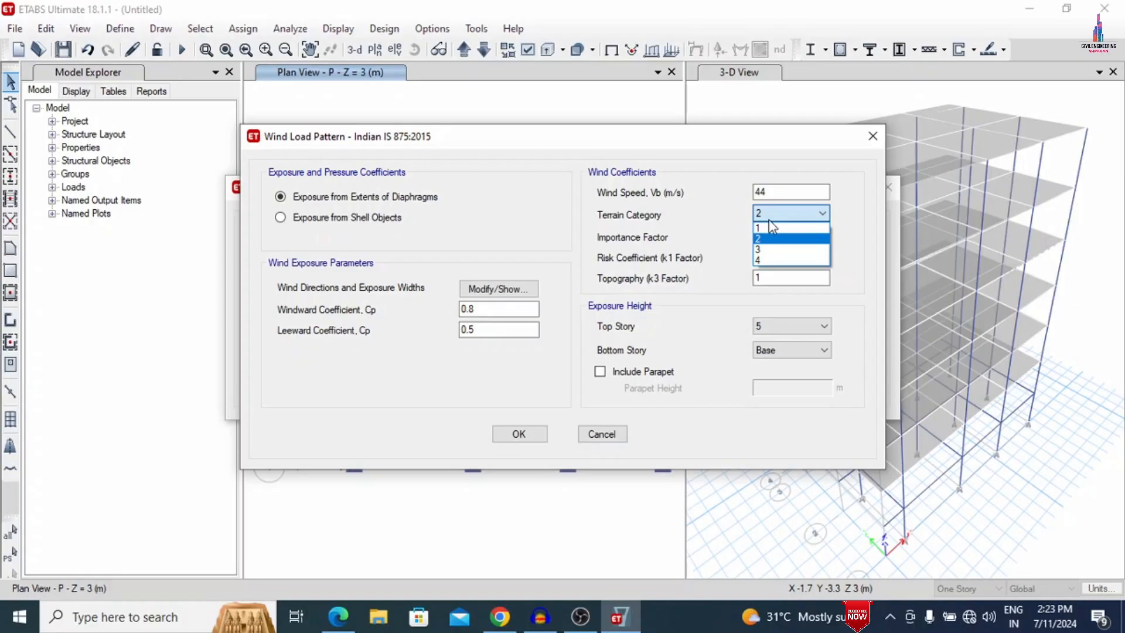
click(764, 249)
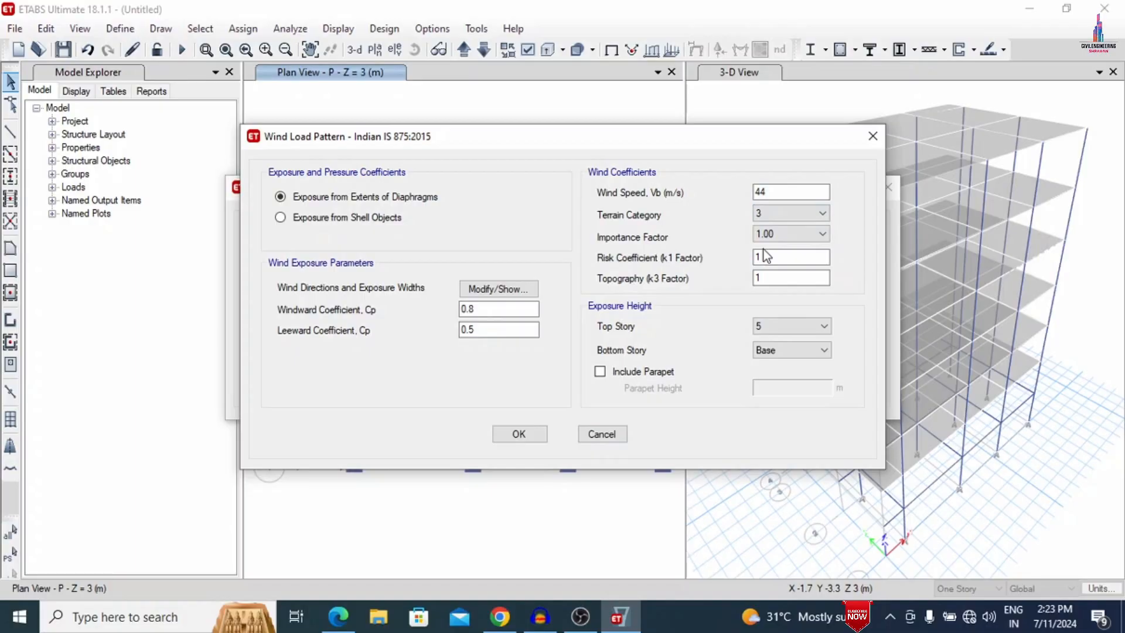
click(495, 307)
text(6)
- Set the WX wind direction angles to 0; 180 degrees and accept the wind load pattern
click(498, 289)
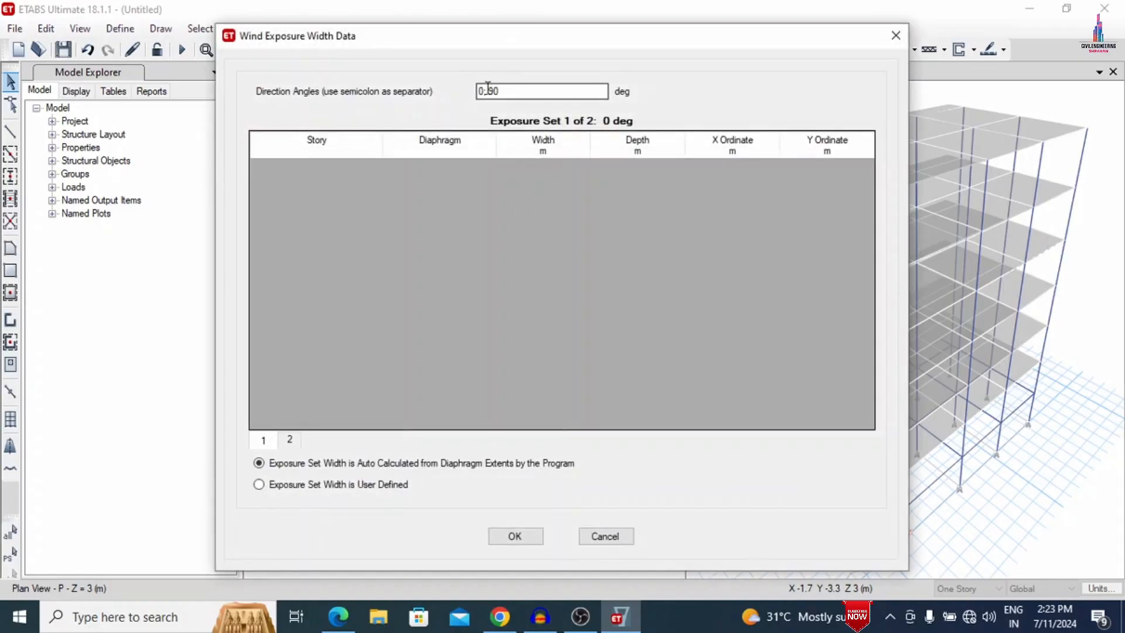
click(488, 91)
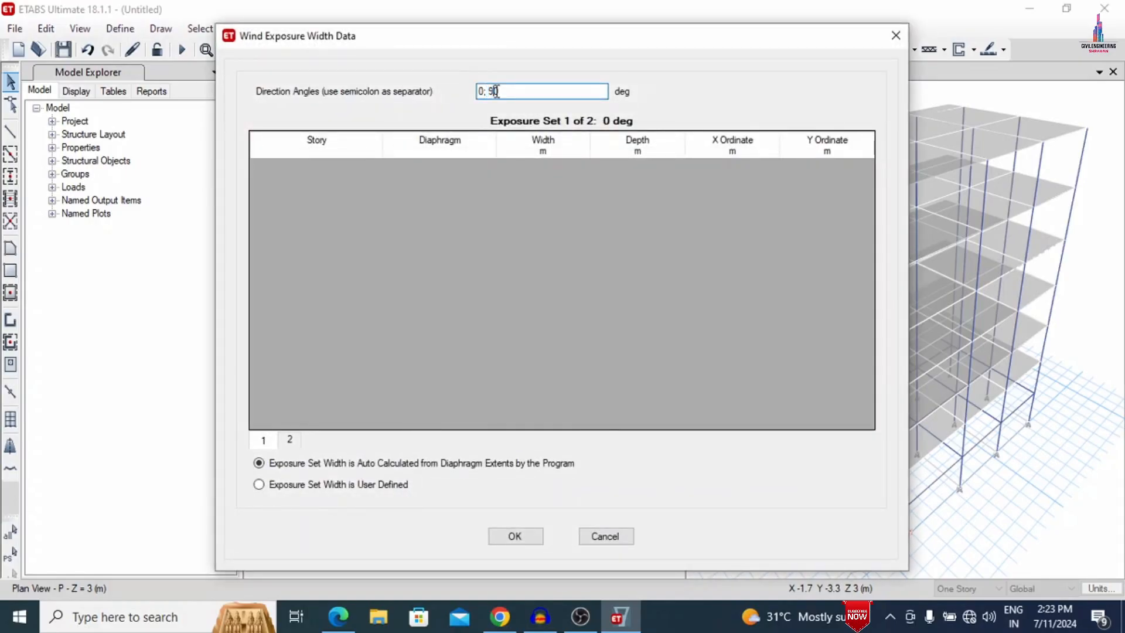
key(BackSpace)
text(18)
click(502, 535)
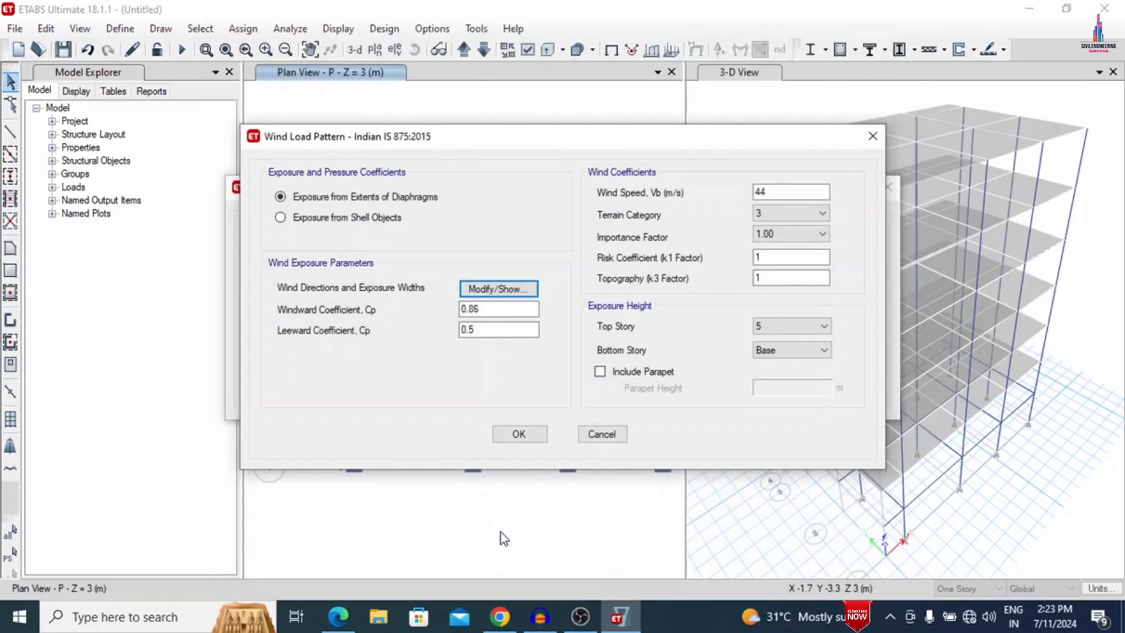
click(501, 435)
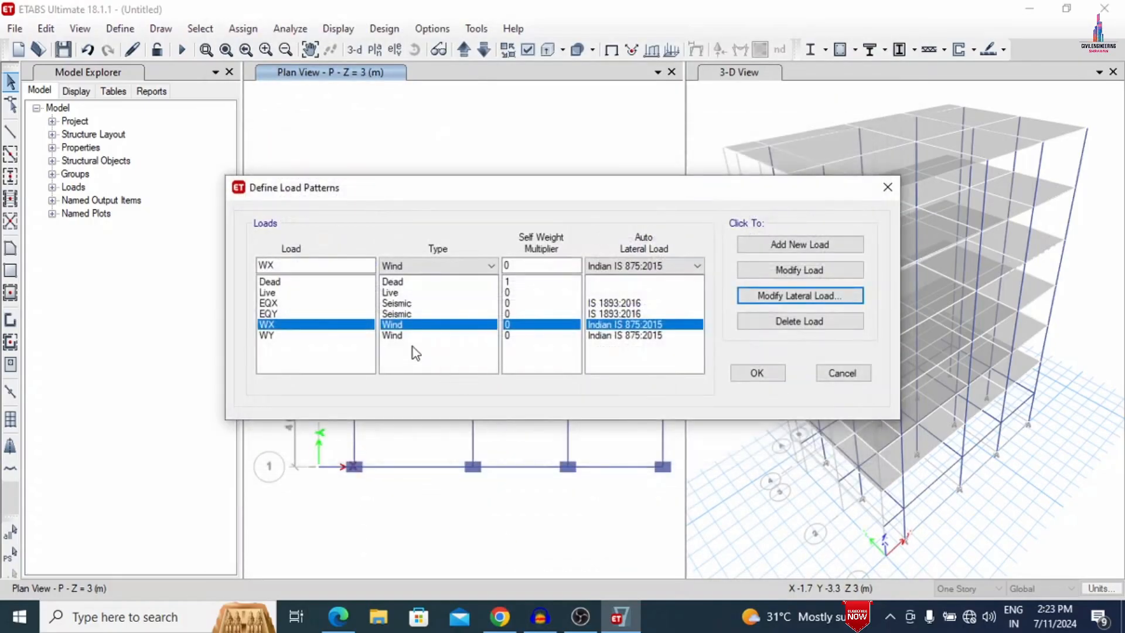
- Set the WY wind load to a wind speed of 44 m/s, terrain category 3 and windward coefficient 0.86
click(382, 335)
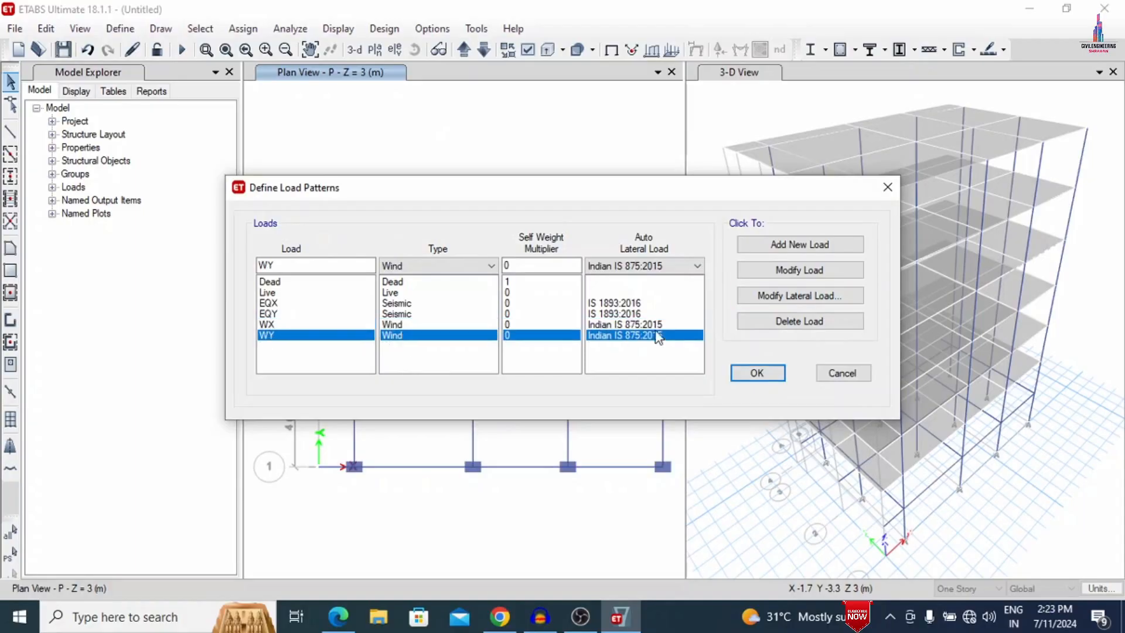
click(741, 296)
double_click(768, 192)
text(44)
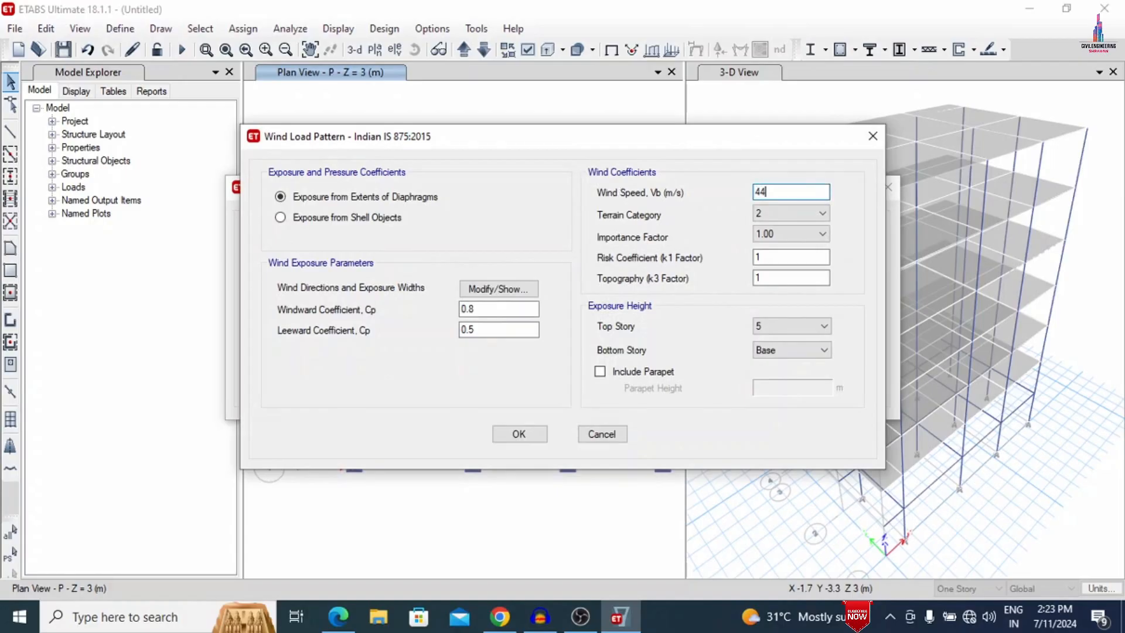
click(821, 213)
click(787, 249)
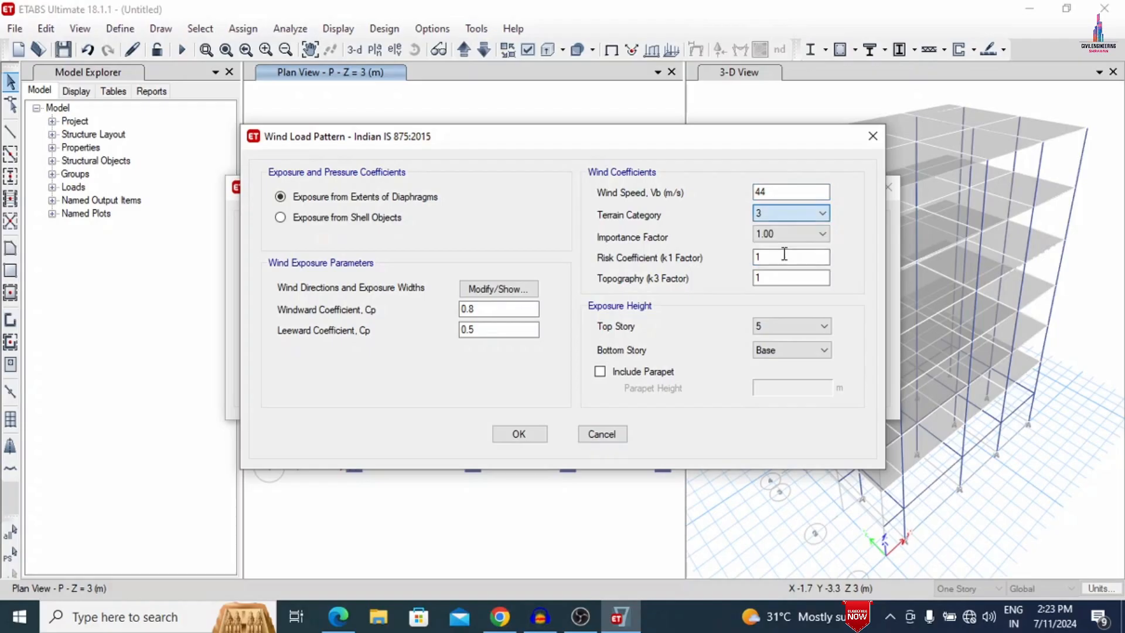
double_click(497, 308)
text(0.86)
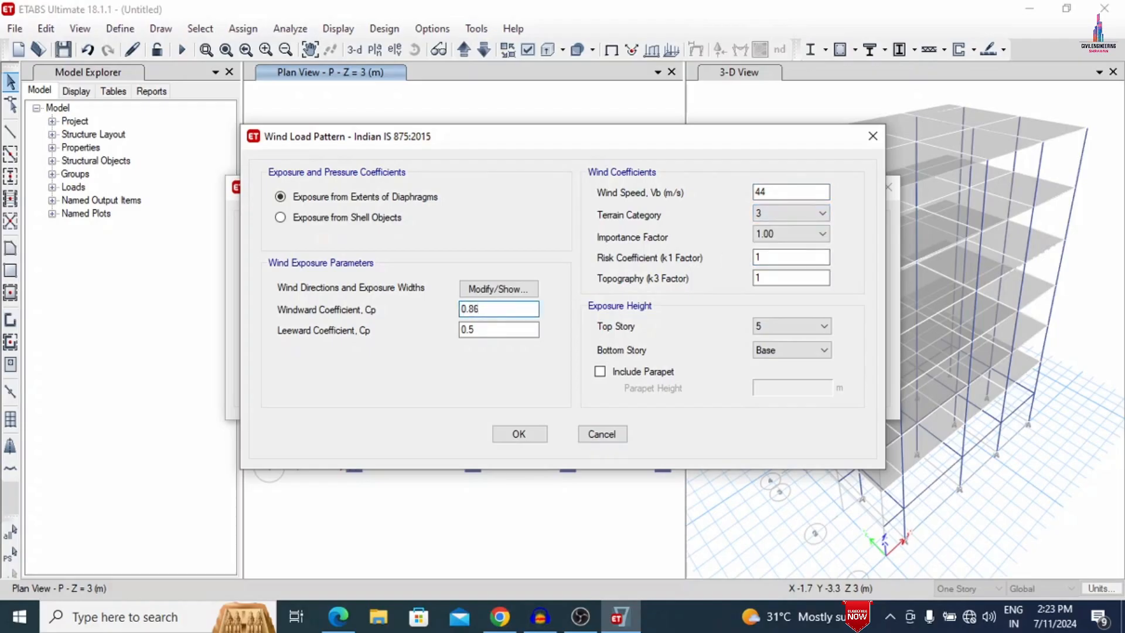
- Set the WY wind direction angles to 90; 270 degrees and accept the wind load and all load pattern definitions
click(498, 289)
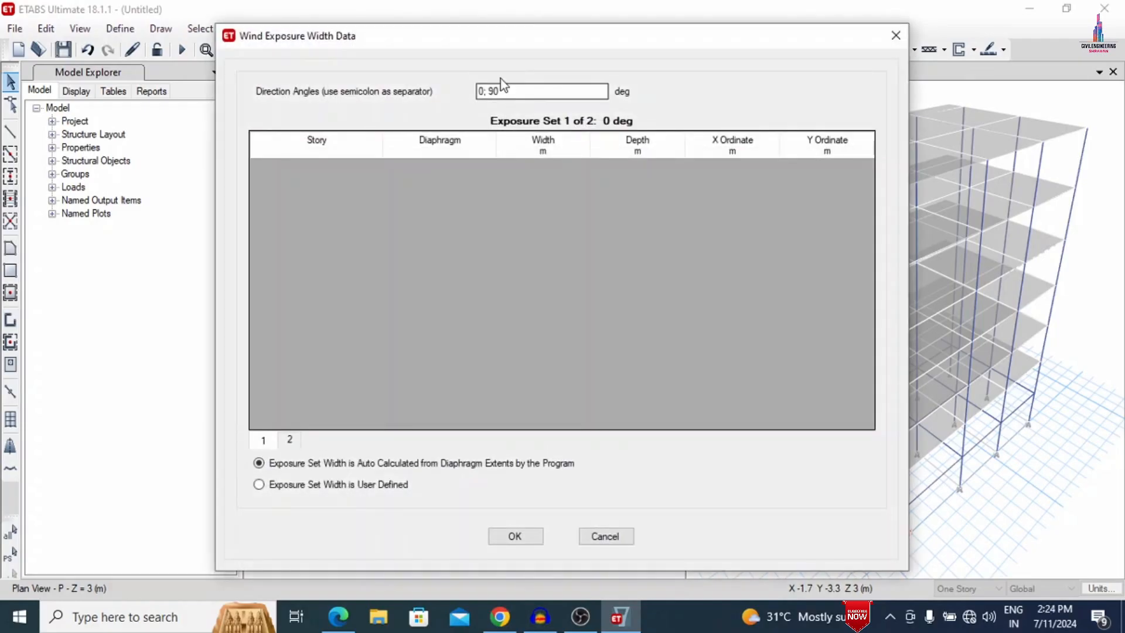
click(481, 93)
text(9)
key(Right)
key(Right)
key(Right)
key(Right)
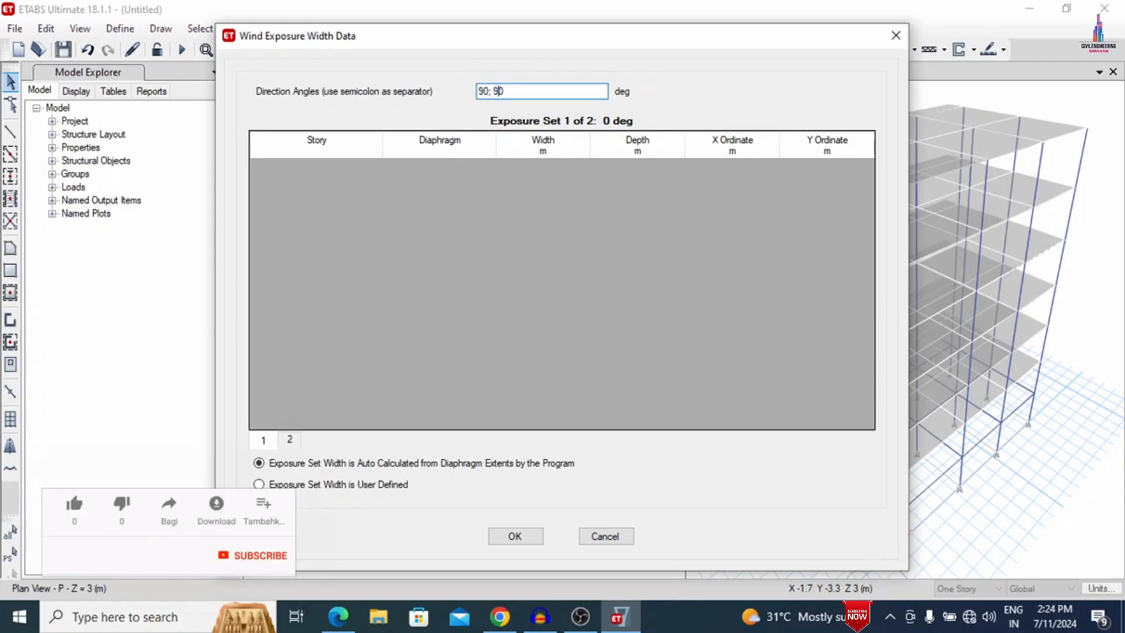
key(BackSpace)
text(2)
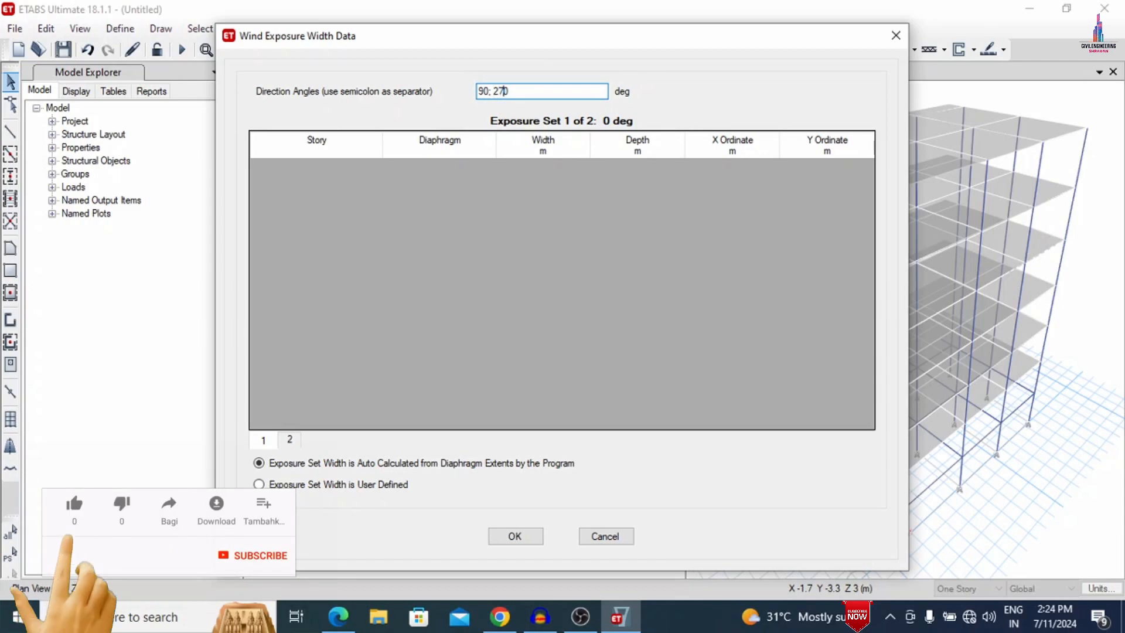
text(7)
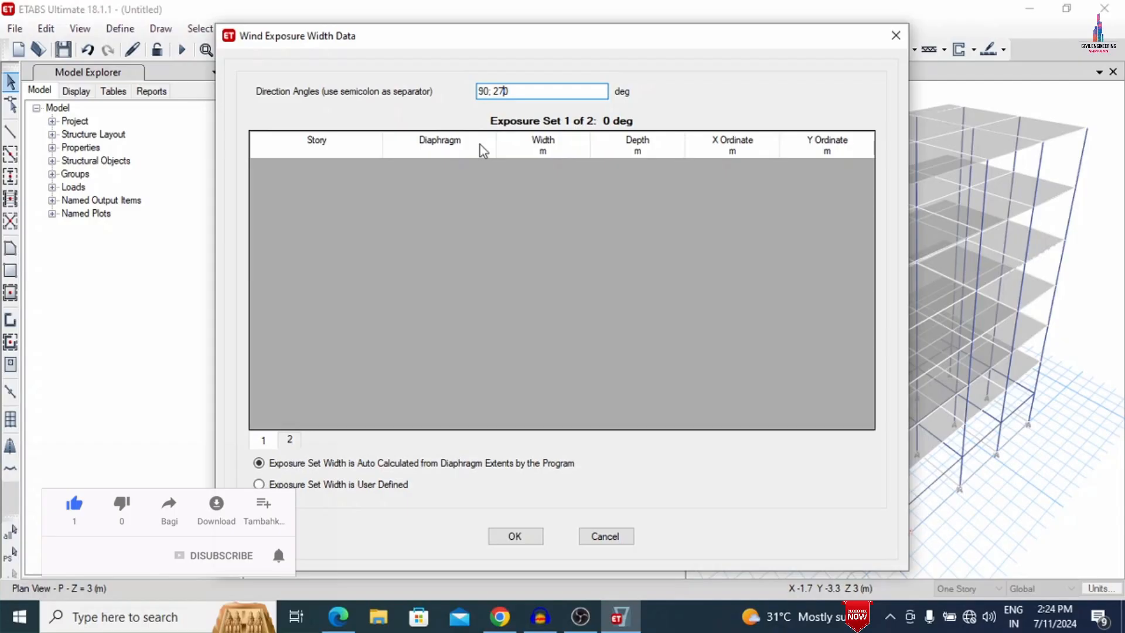
click(514, 535)
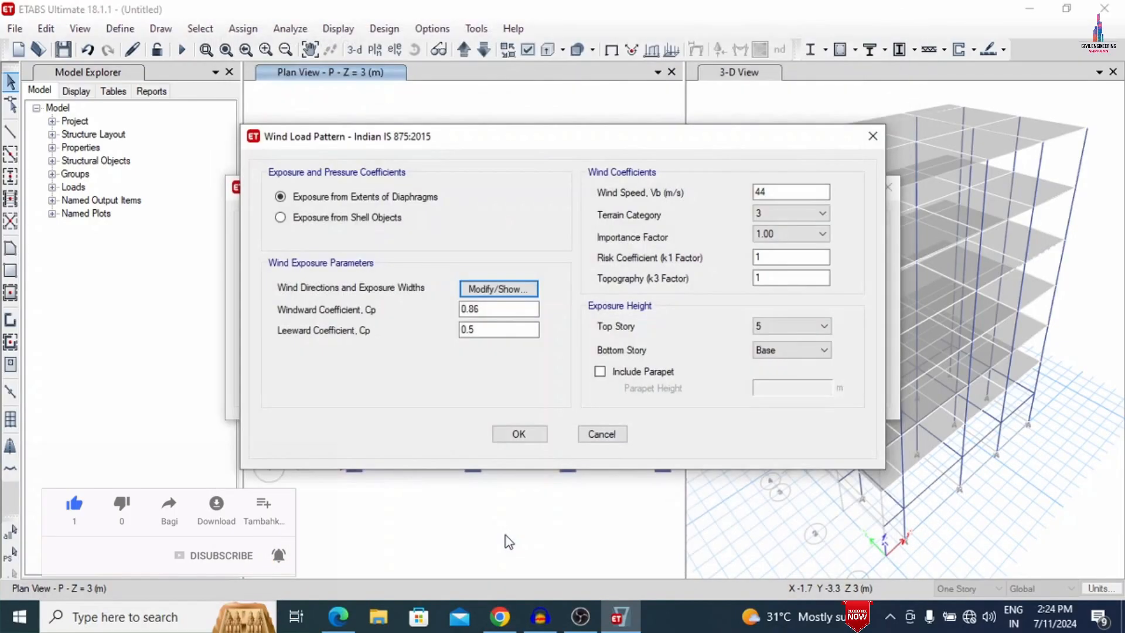
click(519, 433)
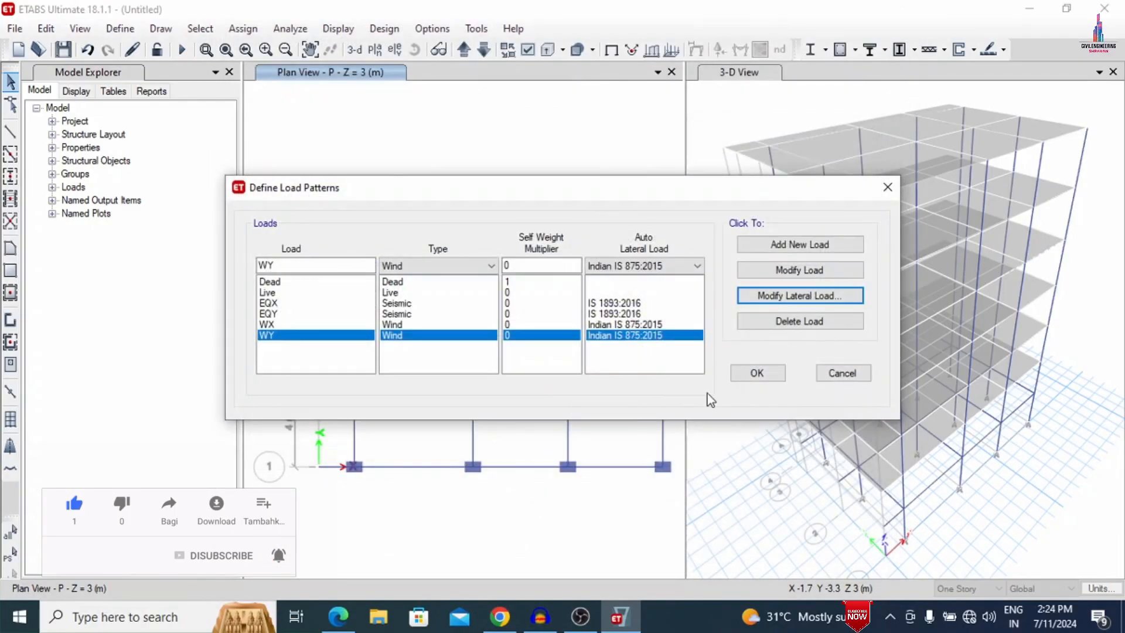
click(758, 374)
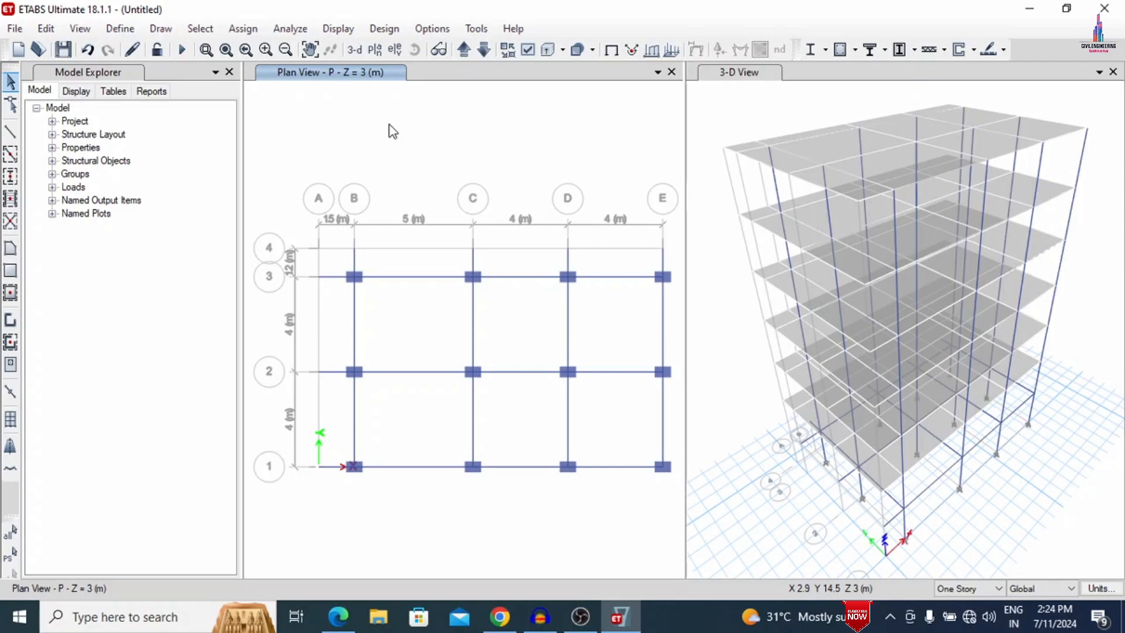
- Assign Dead joint loads of 1 kN force in global X, Y, Z and 1 kN-m moment about XX, YY, ZZ to the whole model
key(ctrl+a)
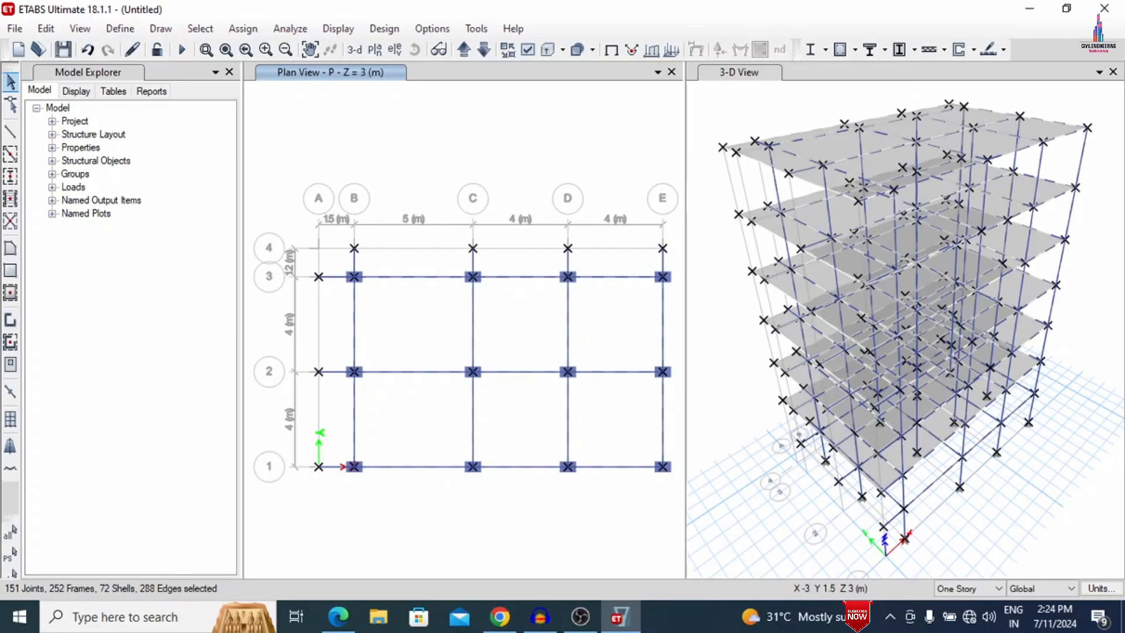
click(243, 33)
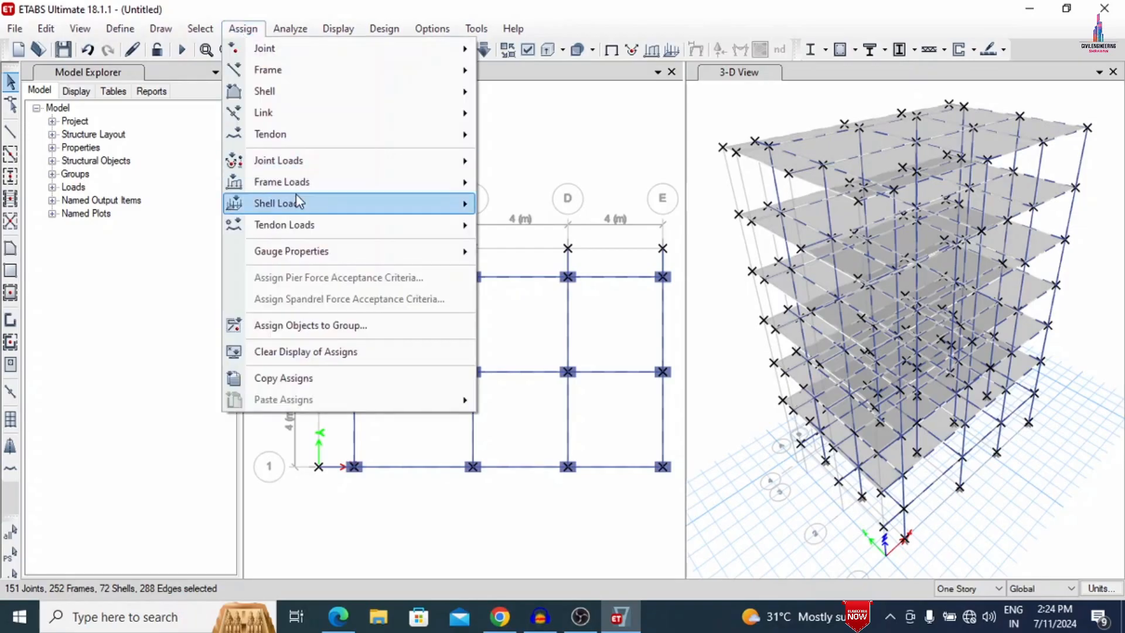
mouse_move(344, 157)
click(525, 163)
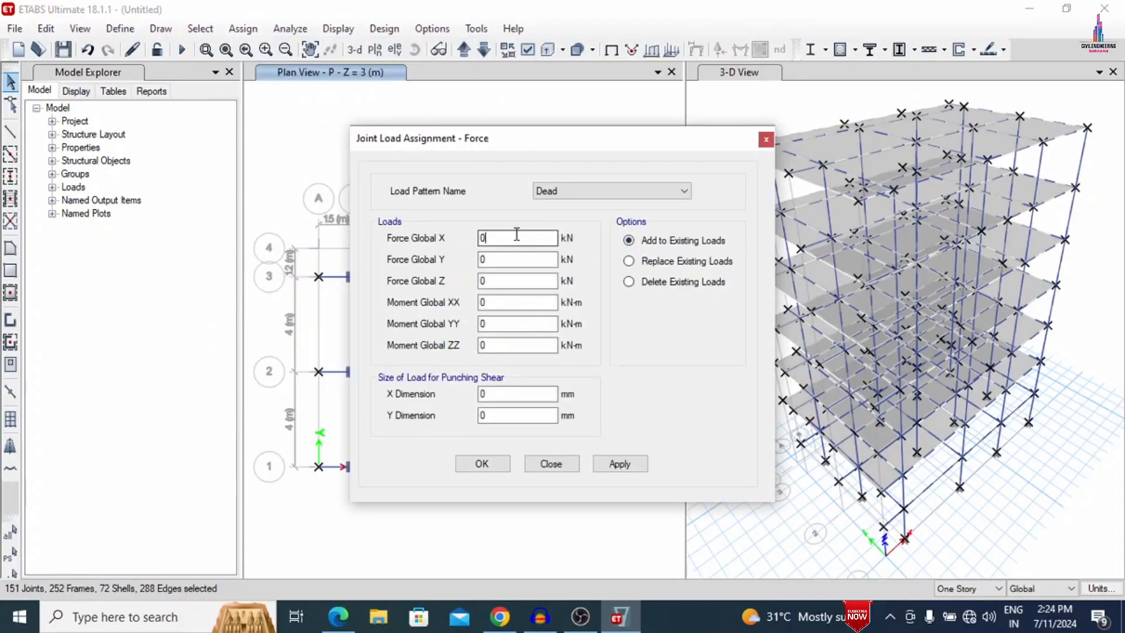
text(1	1	1)
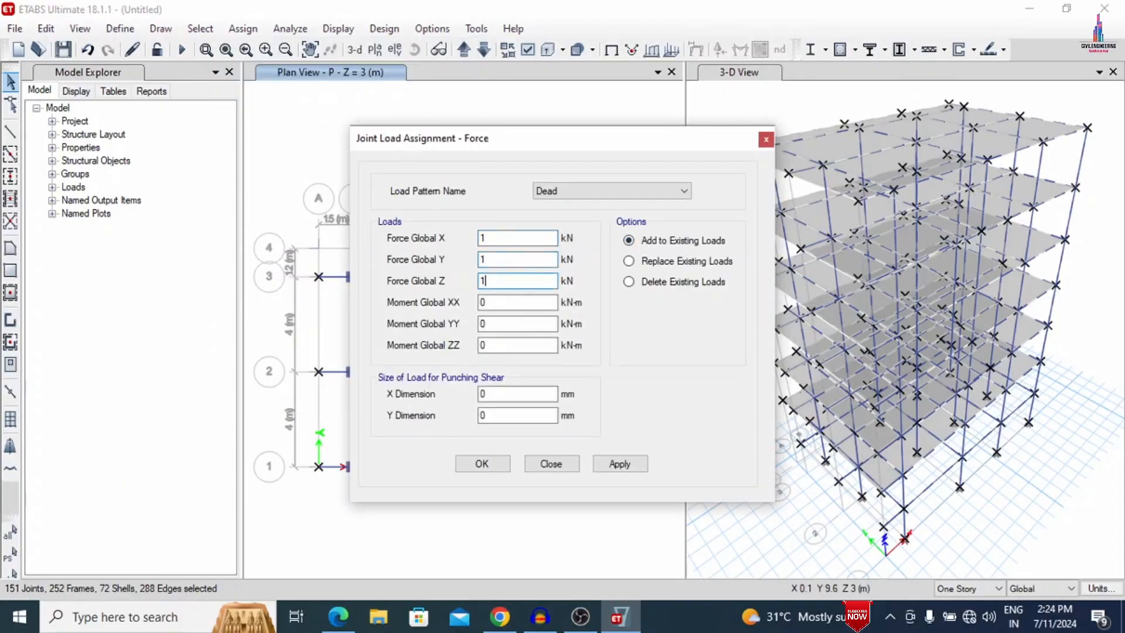
text(	1	1	1)
click(603, 464)
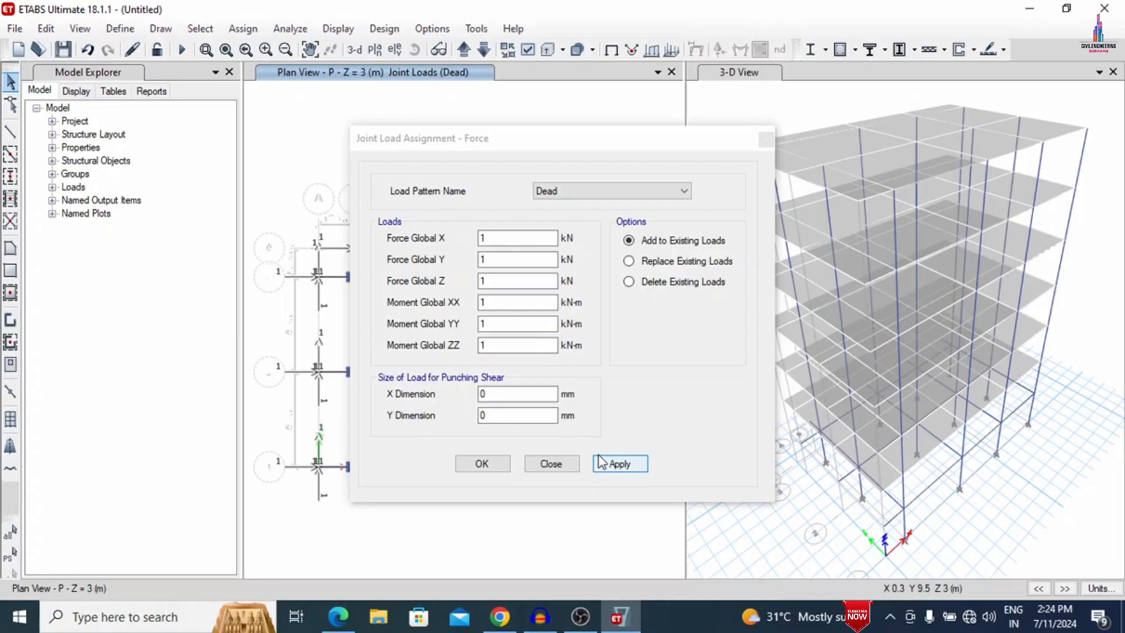
click(463, 457)
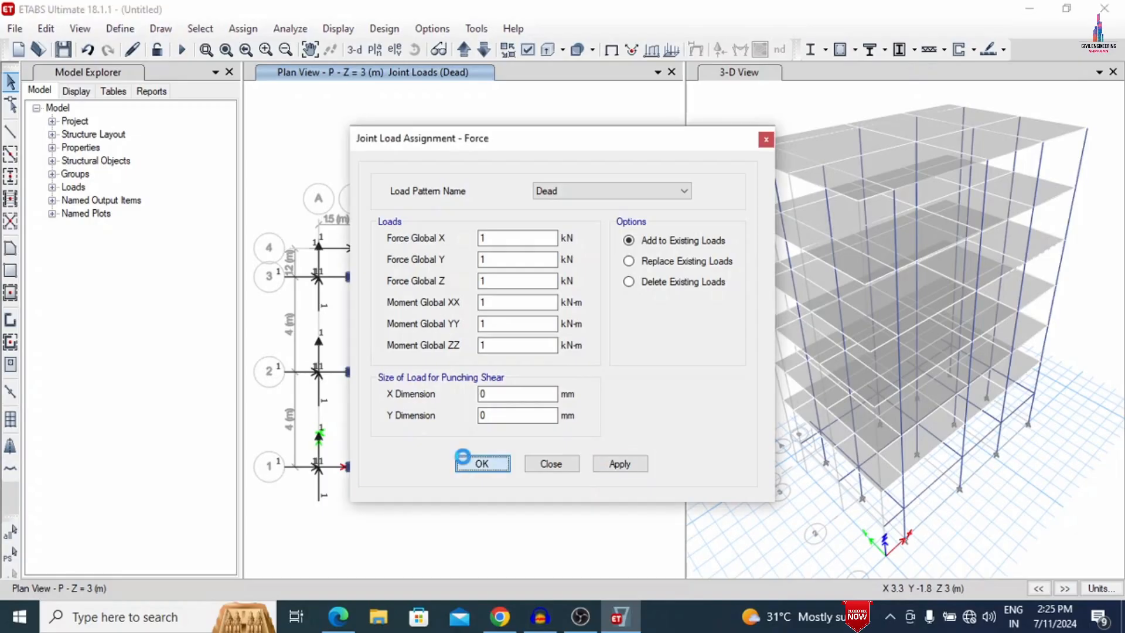
- Switch to the Windows Calculator, maximize it and start entering a decimal value for a calculation
click(139, 625)
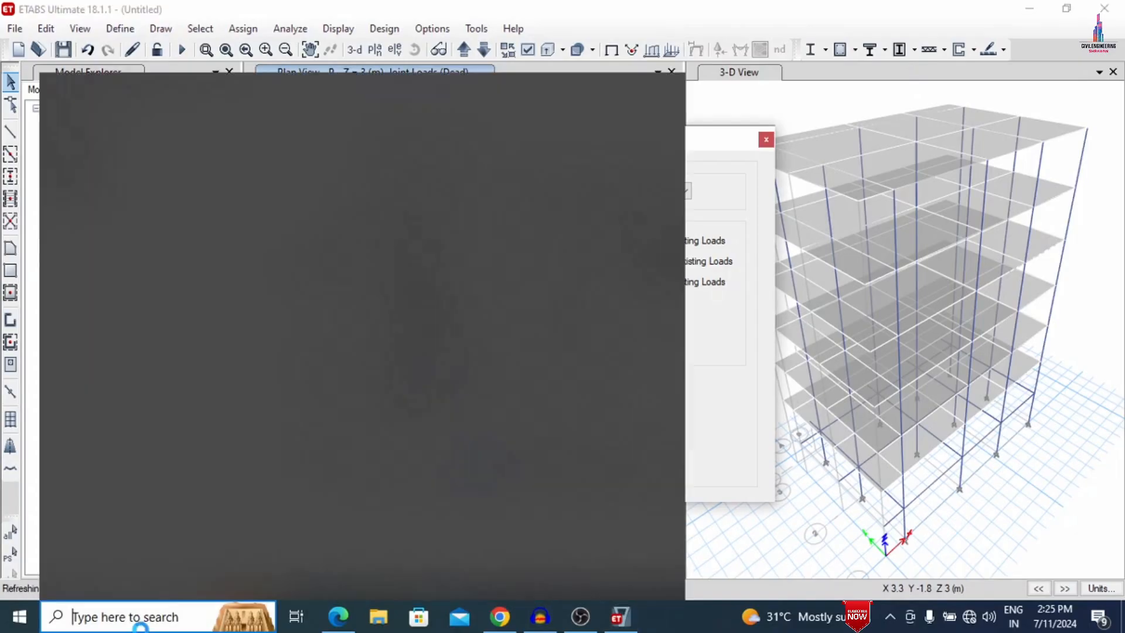
text(CAL)
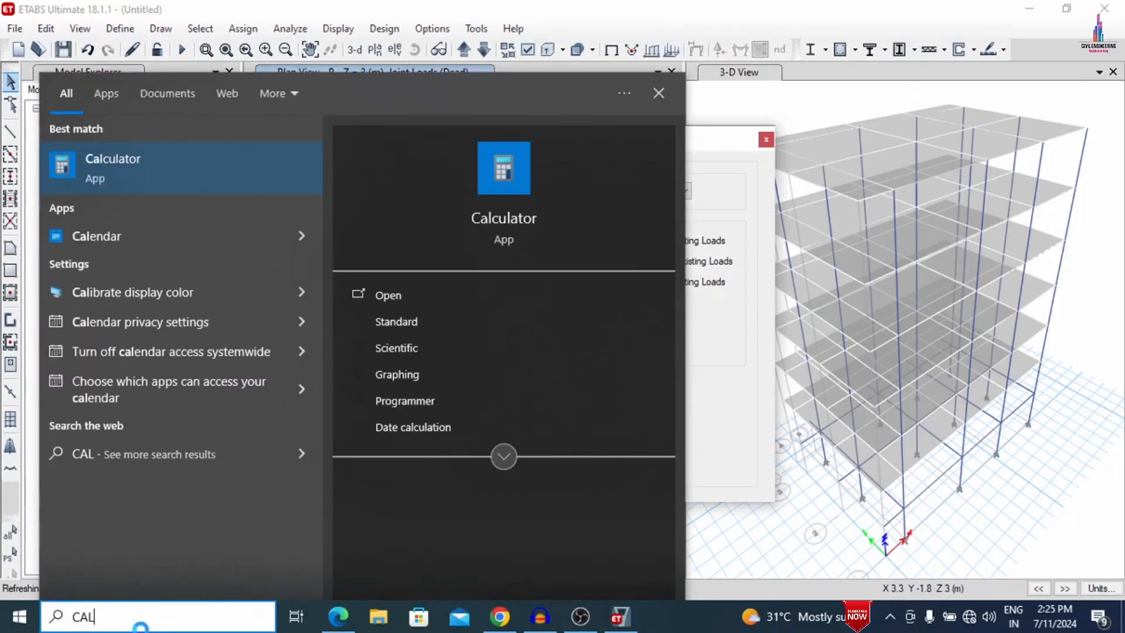
key(Return)
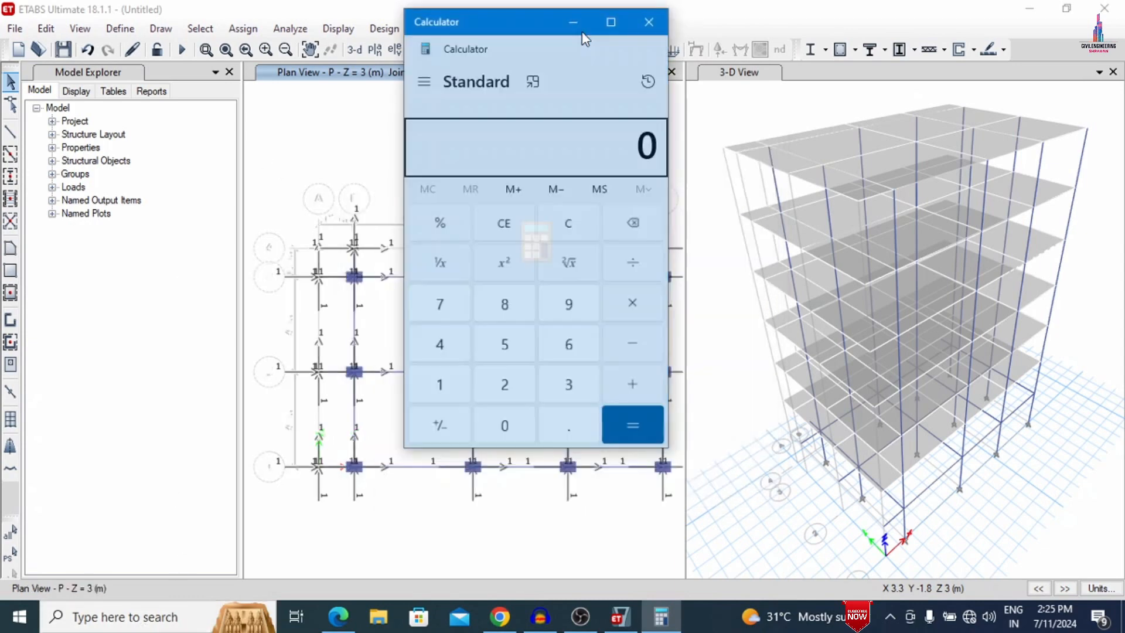
click(612, 22)
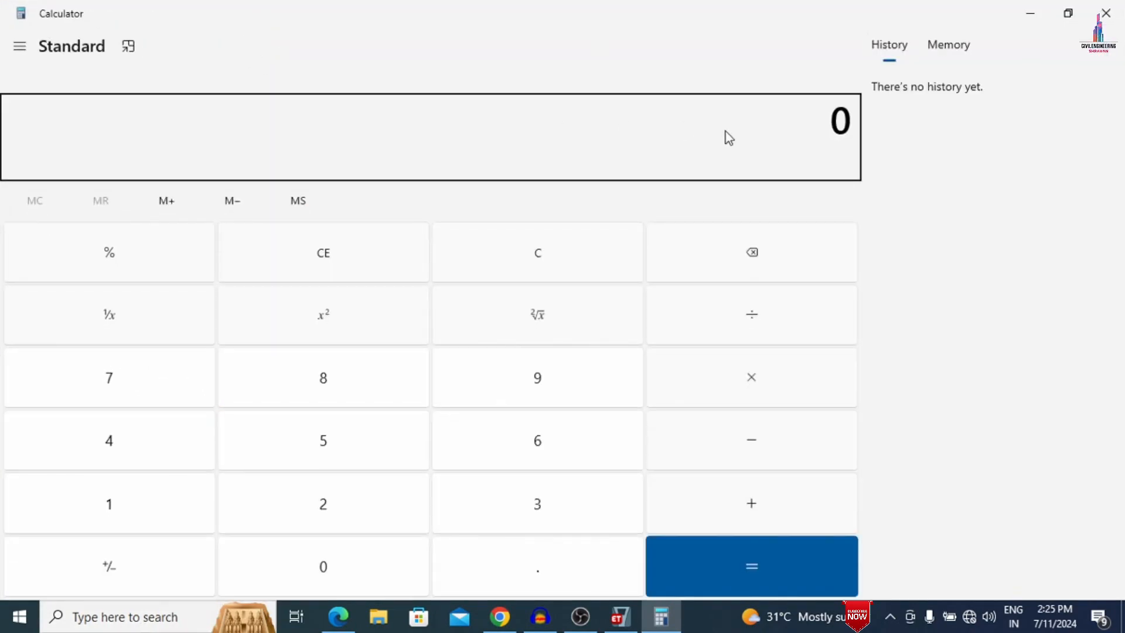
text(.23)
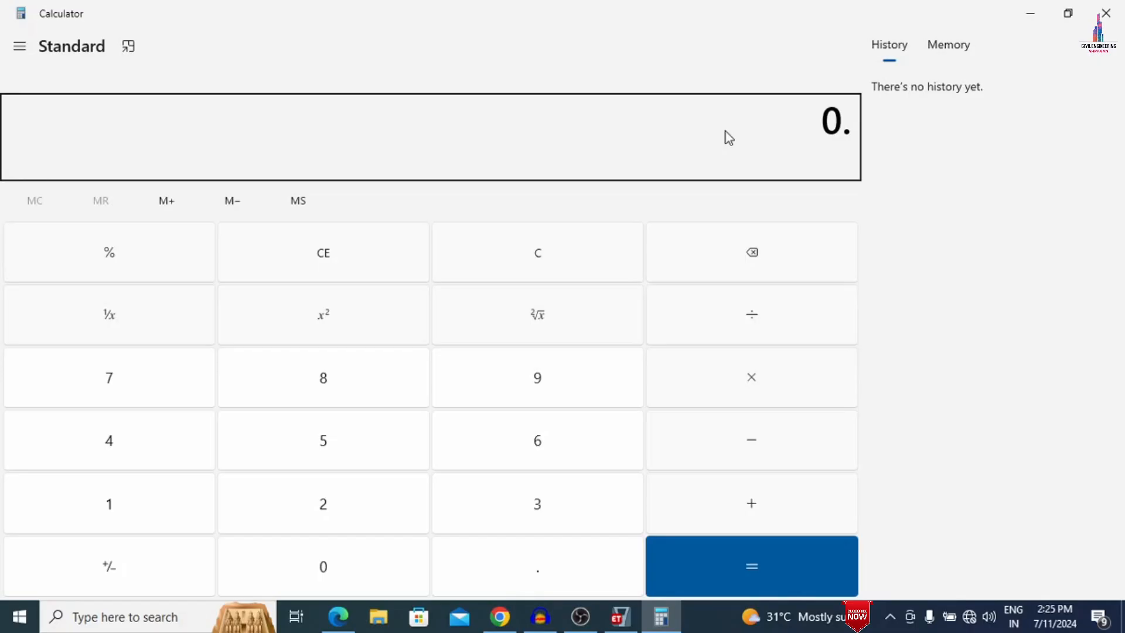
- Finish entering 0.23 and calculate 0.23 × 3 × 20 for the first wall load
text(2)
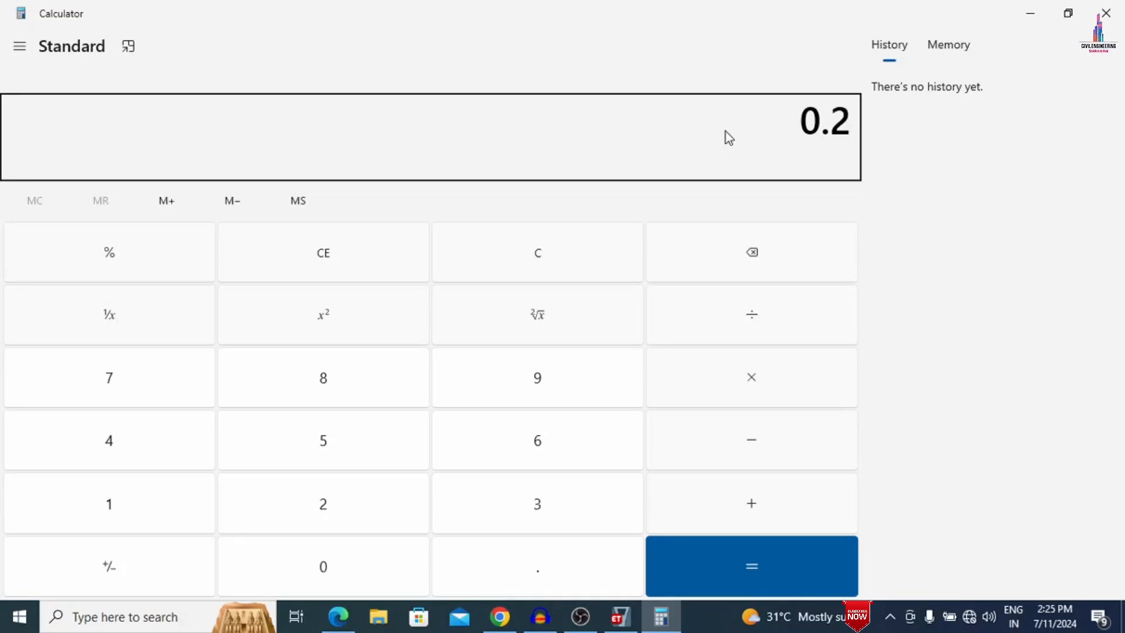
text(3)
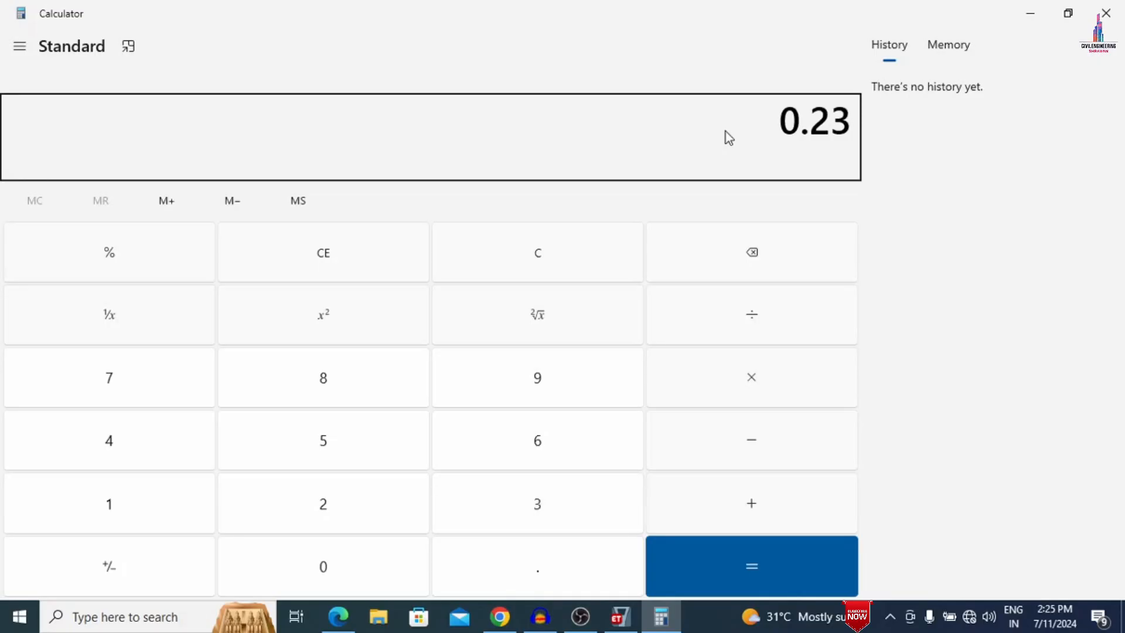
key(asterisk)
text(3)
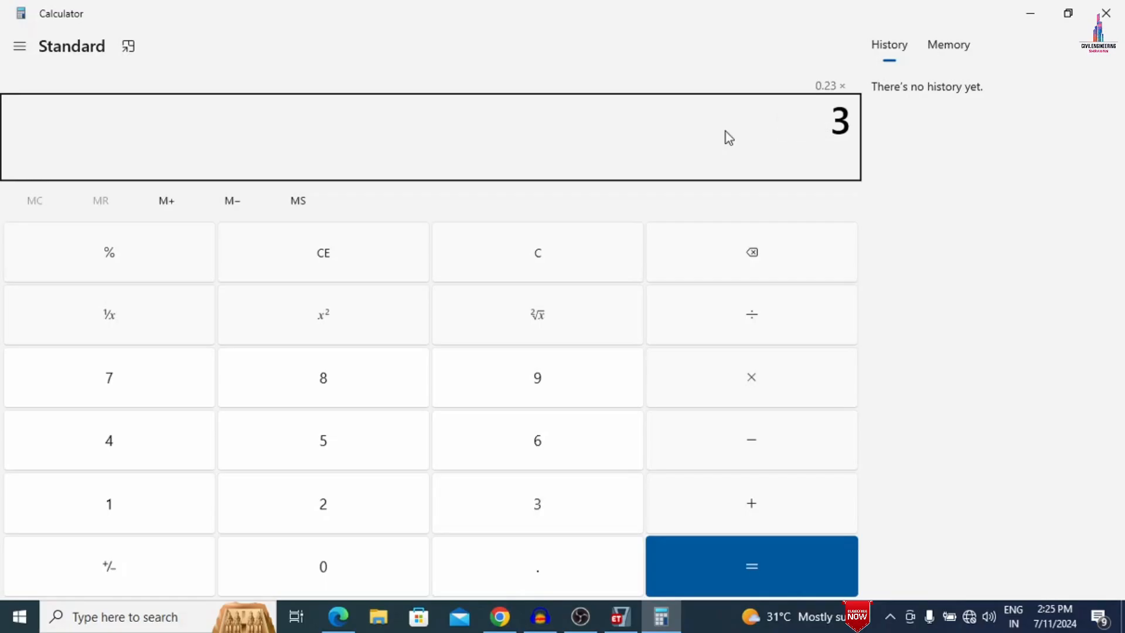
key(asterisk)
text(20)
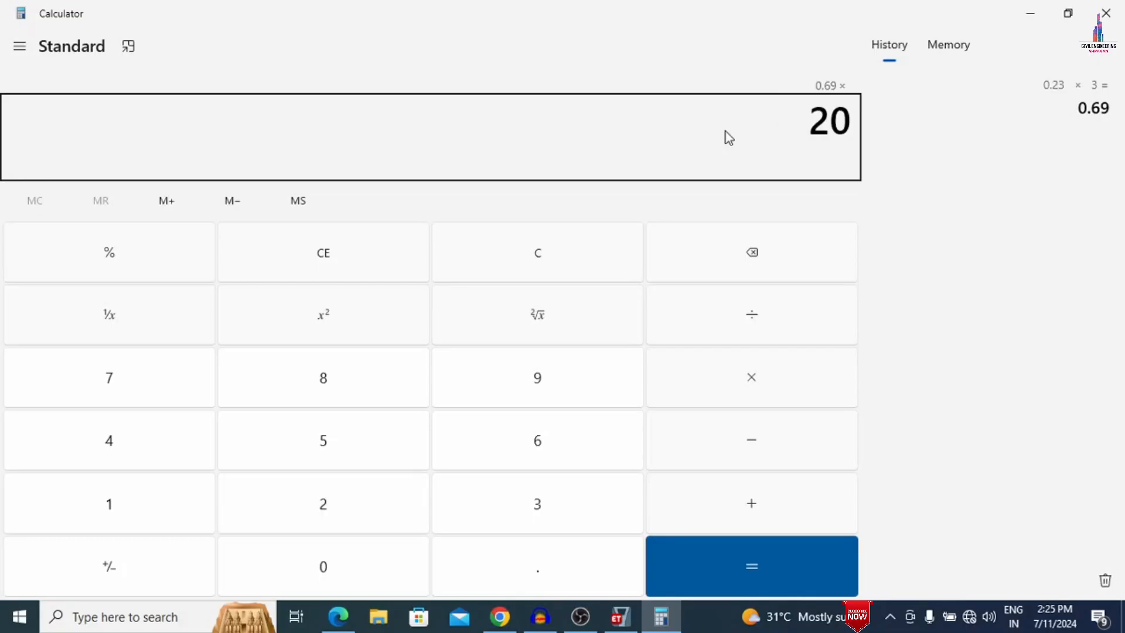
key(Return)
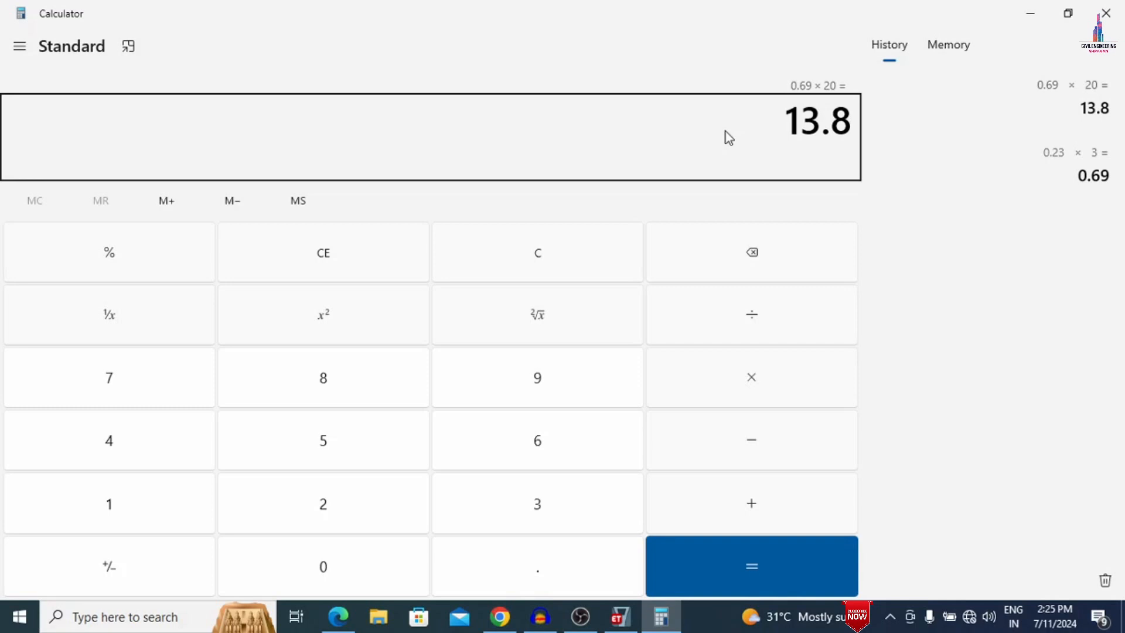
- Clear the result and calculate 0.125 × 3 × 20 for the second wall load
click(359, 275)
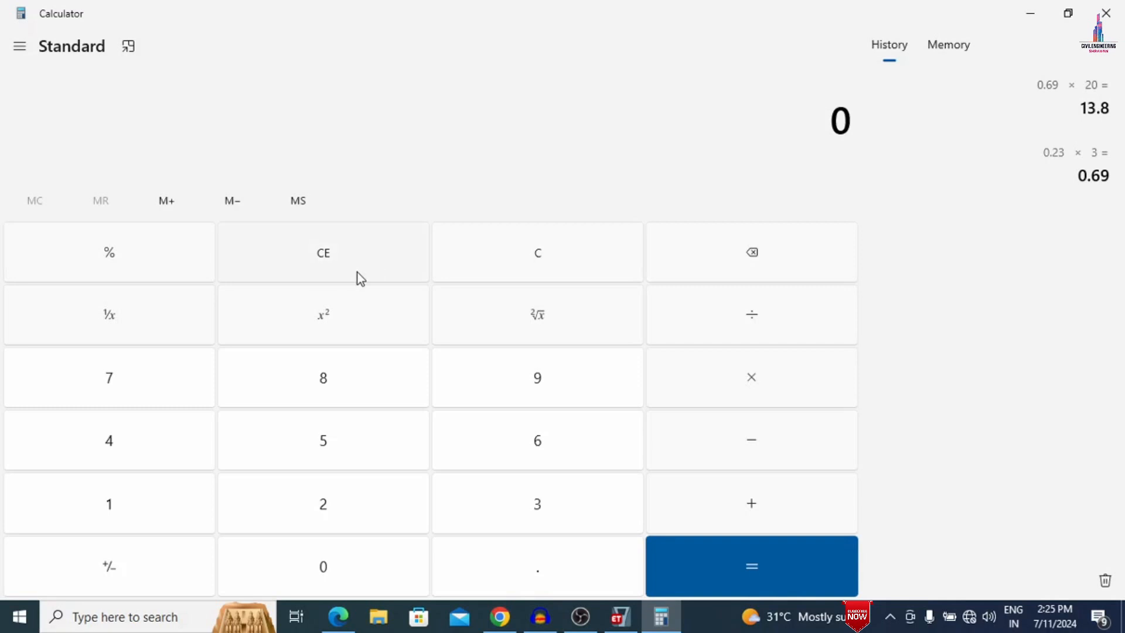
text(.12)
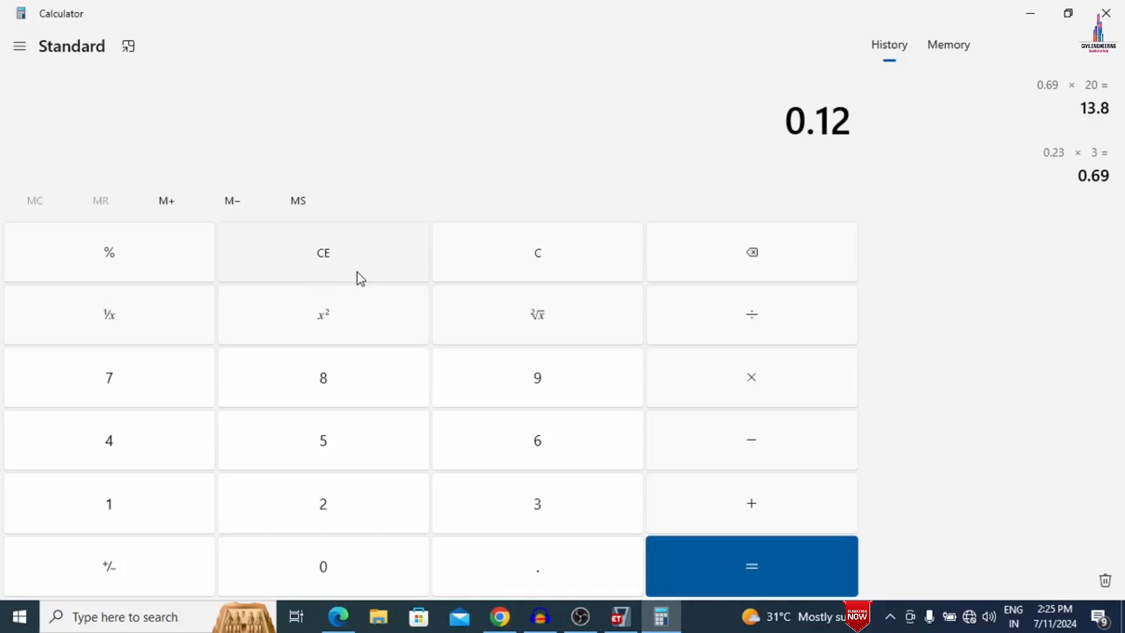
text(5)
key(asterisk)
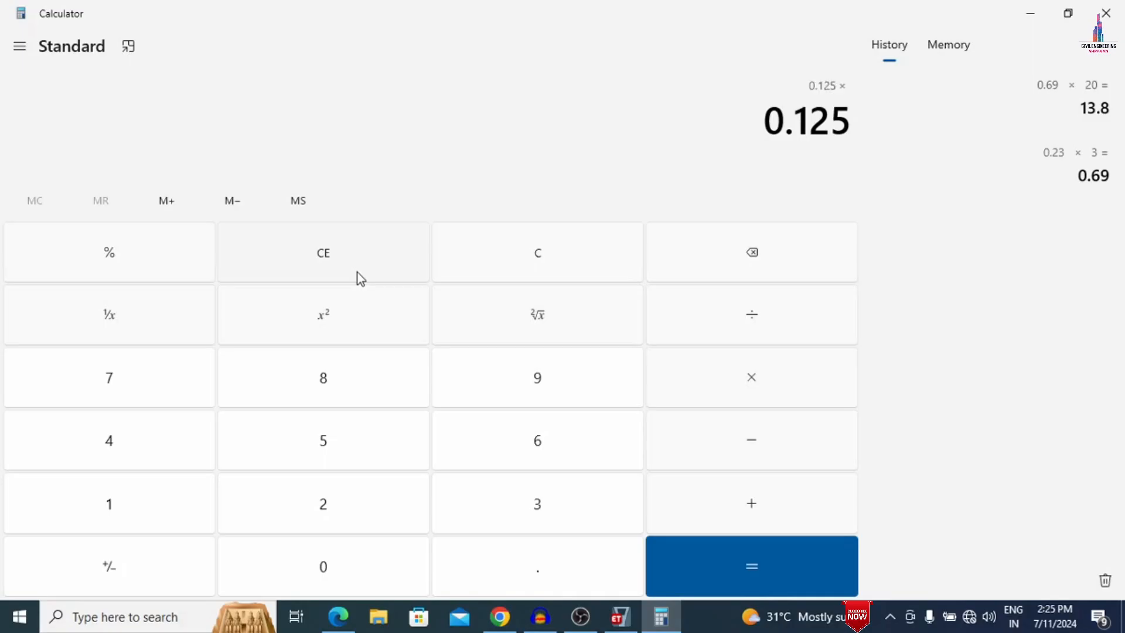
text(3)
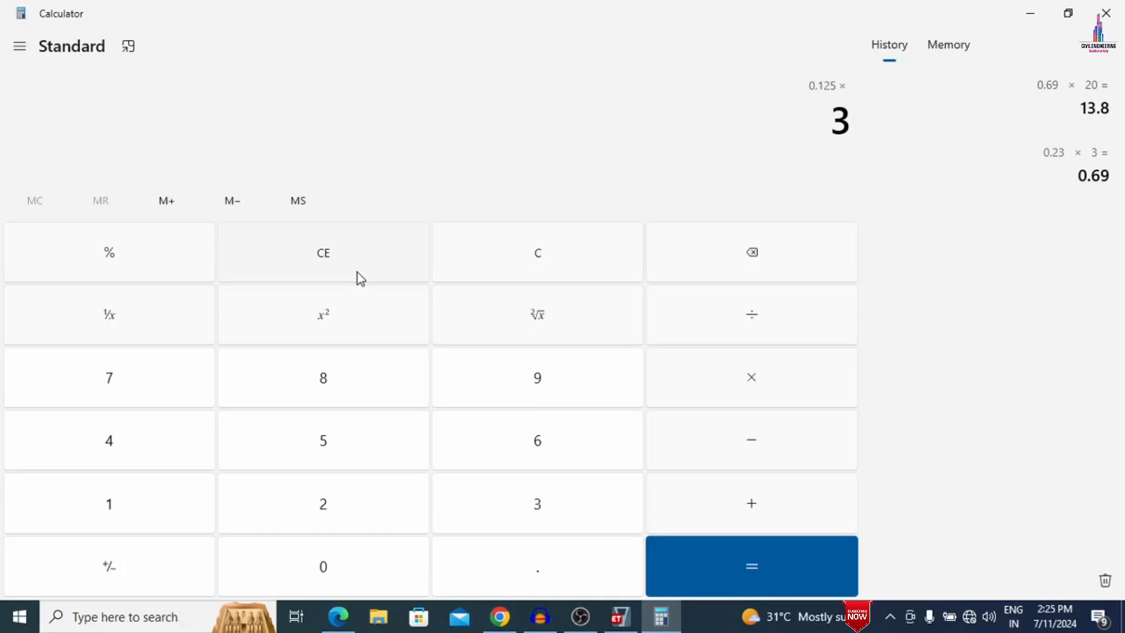
key(asterisk)
text(20)
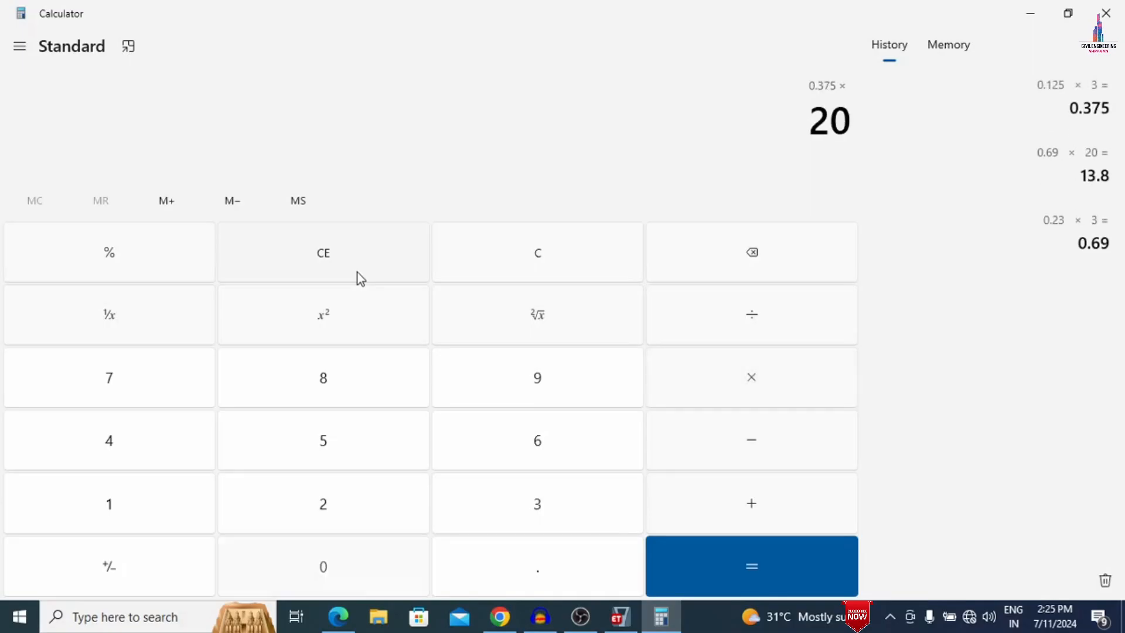
key(Return)
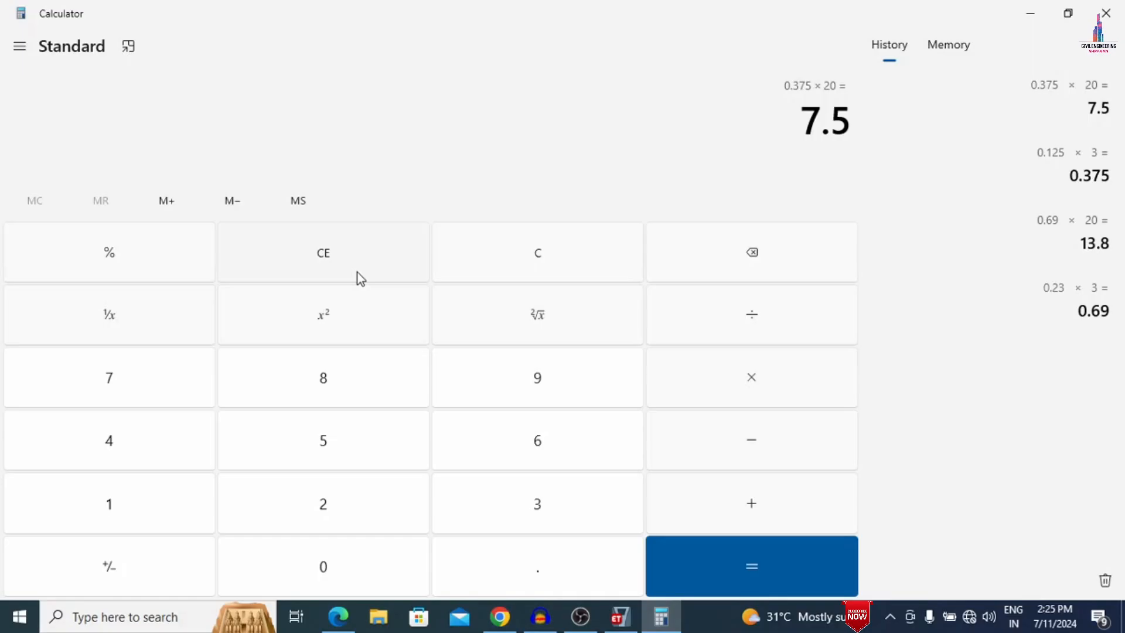
- Calculate 0.125 × 1.2 × 20 for the third wall load
text(0)
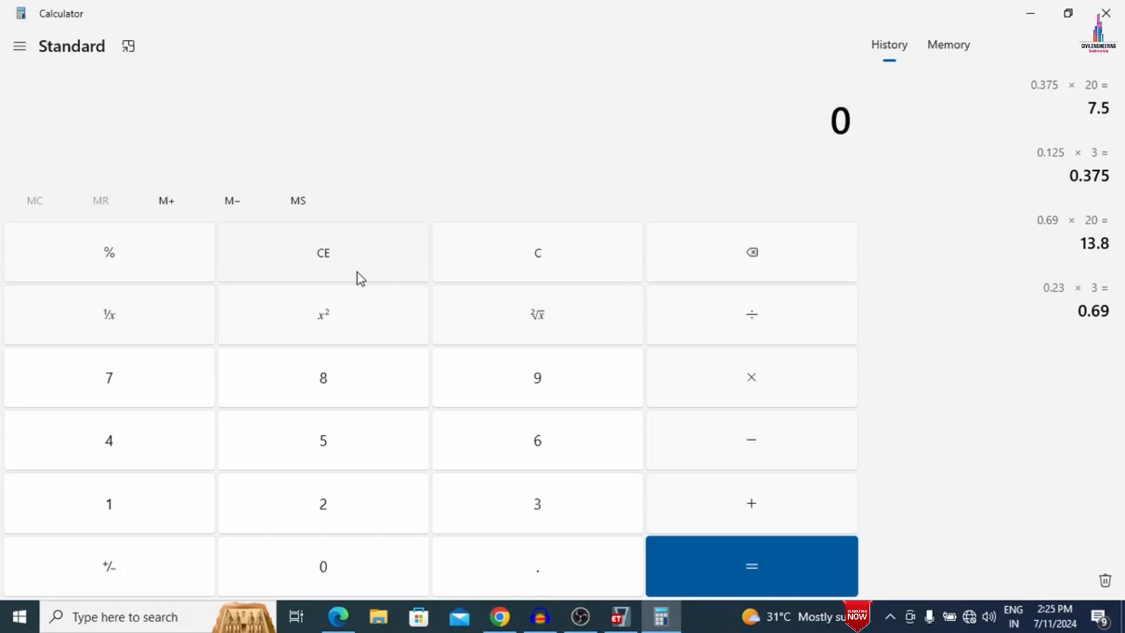
text(.125*)
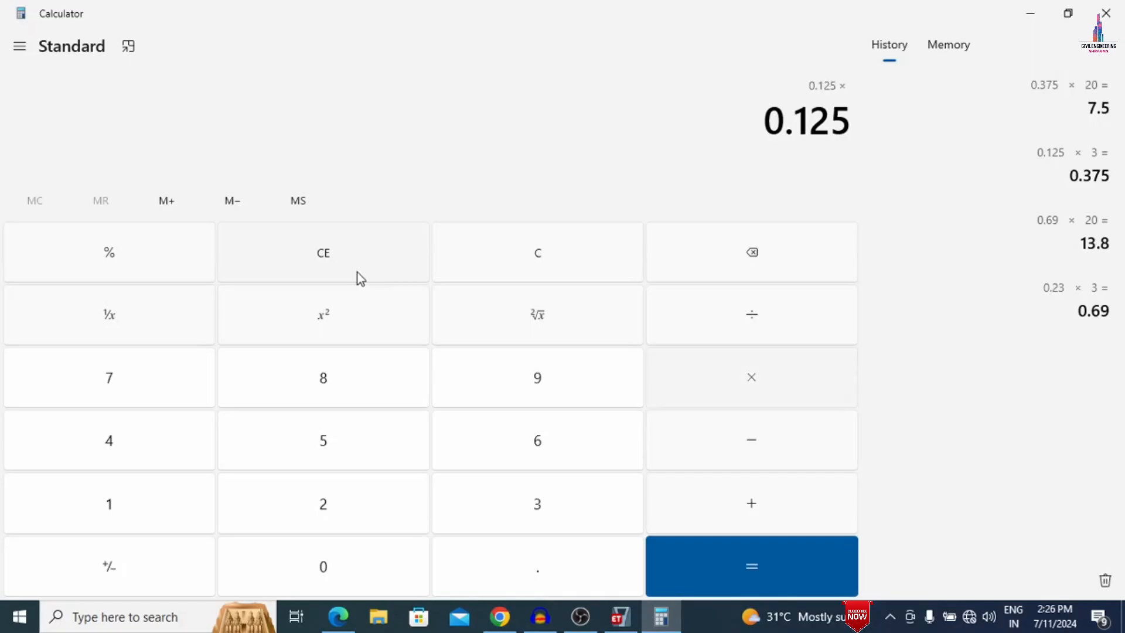
text(1.)
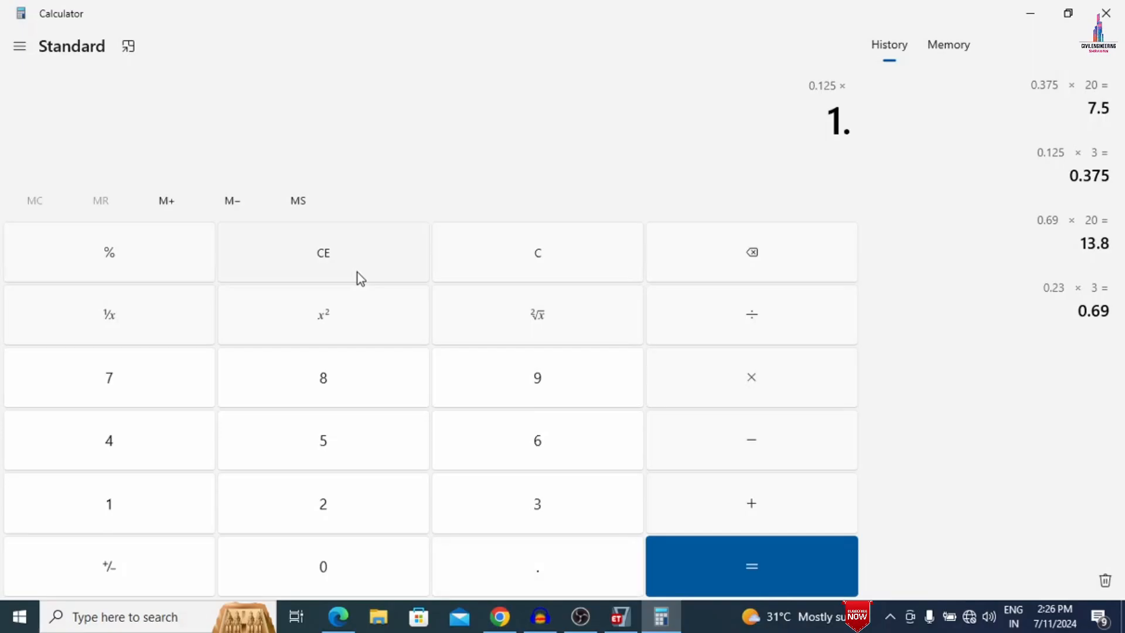
text(2*20)
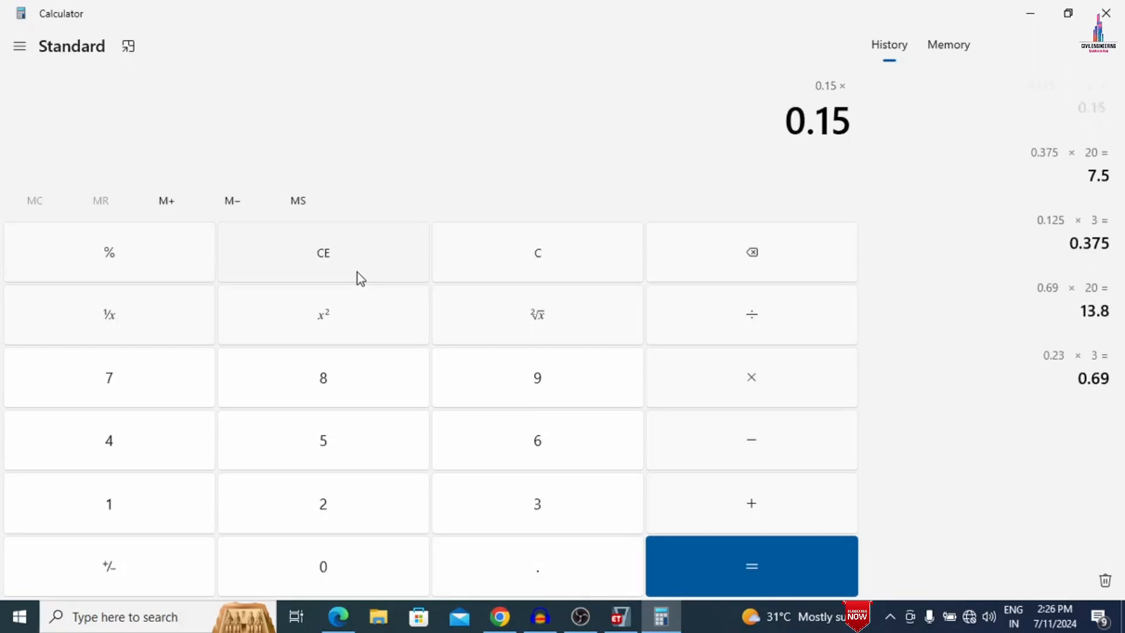
key(Return)
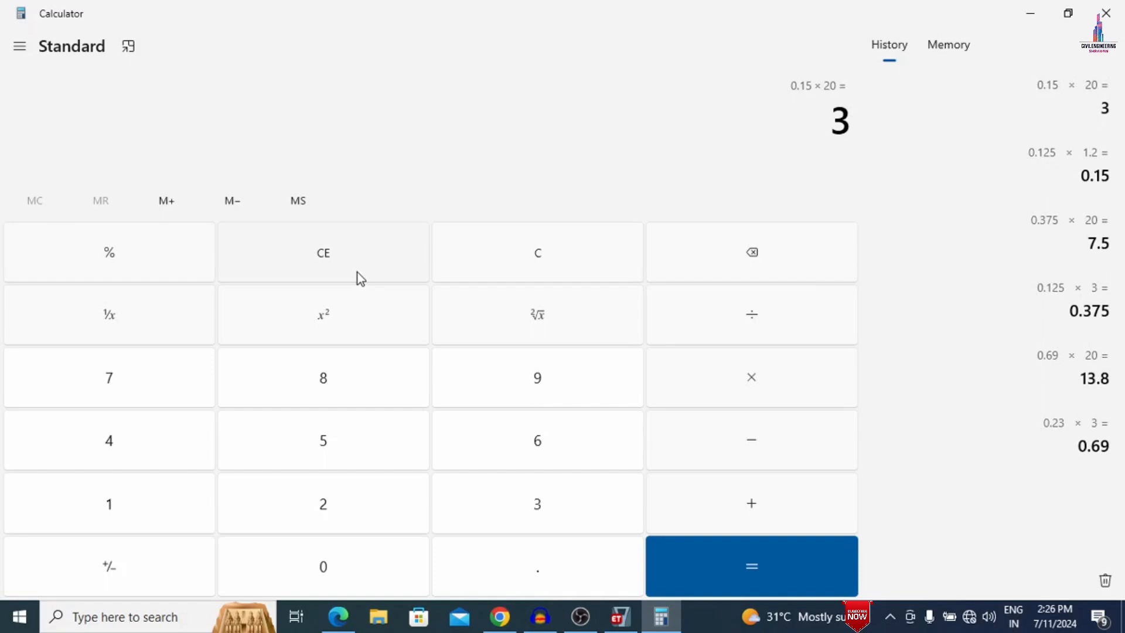
- Clear the calculator and add the three wall loads as 13.8 + 7.5 + 3
key(Escape)
text(13.8)
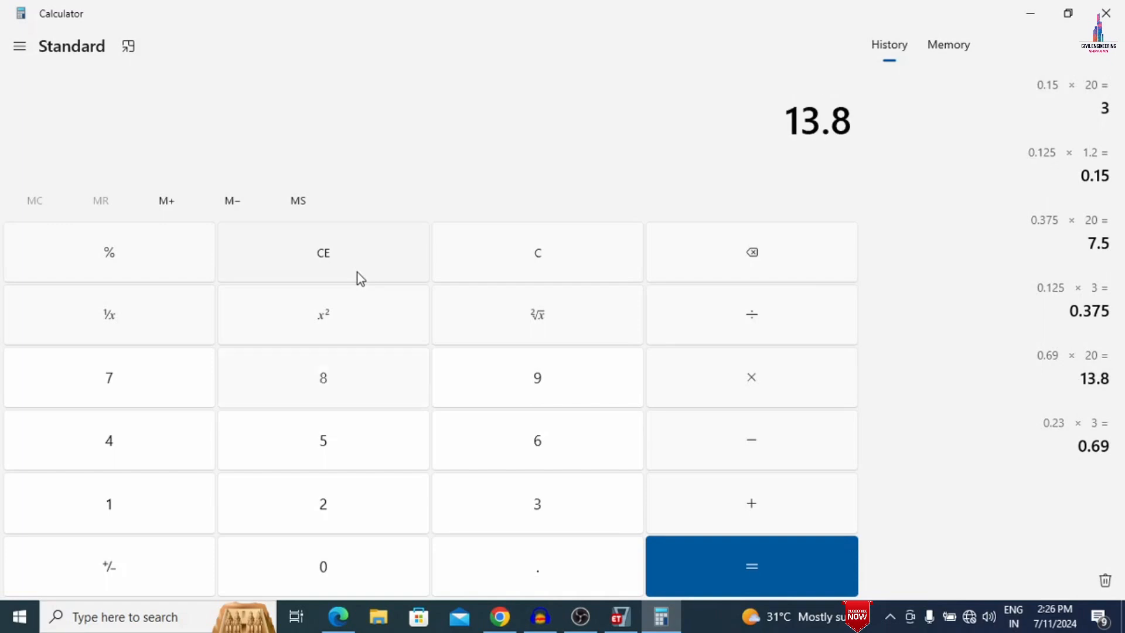
key(plus)
text(7.5)
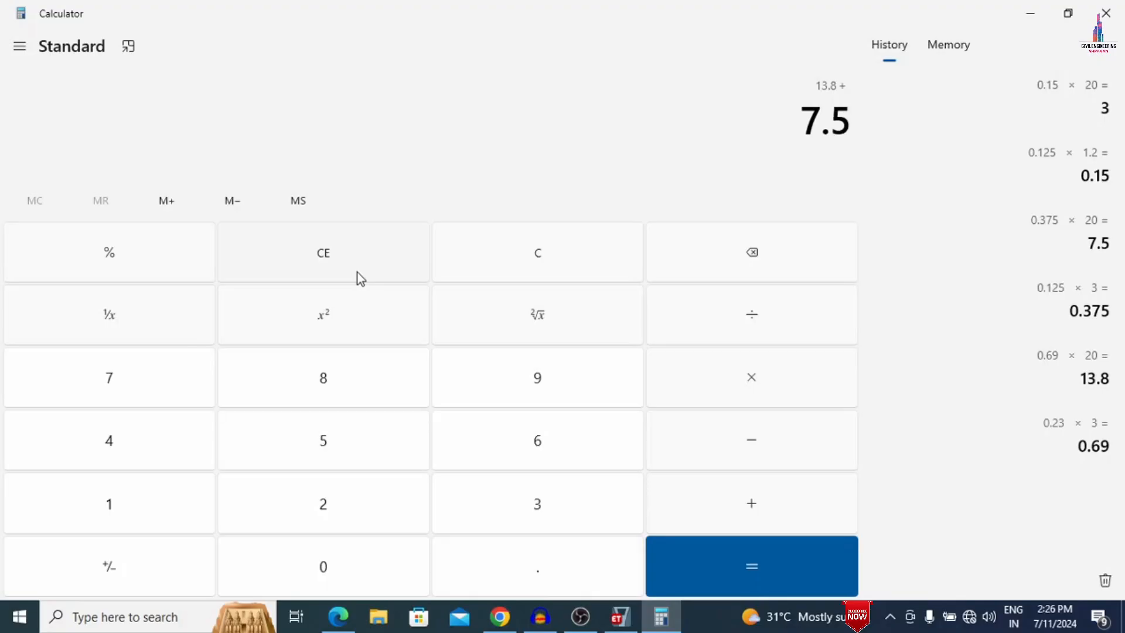
key(plus)
text(3)
key(Return)
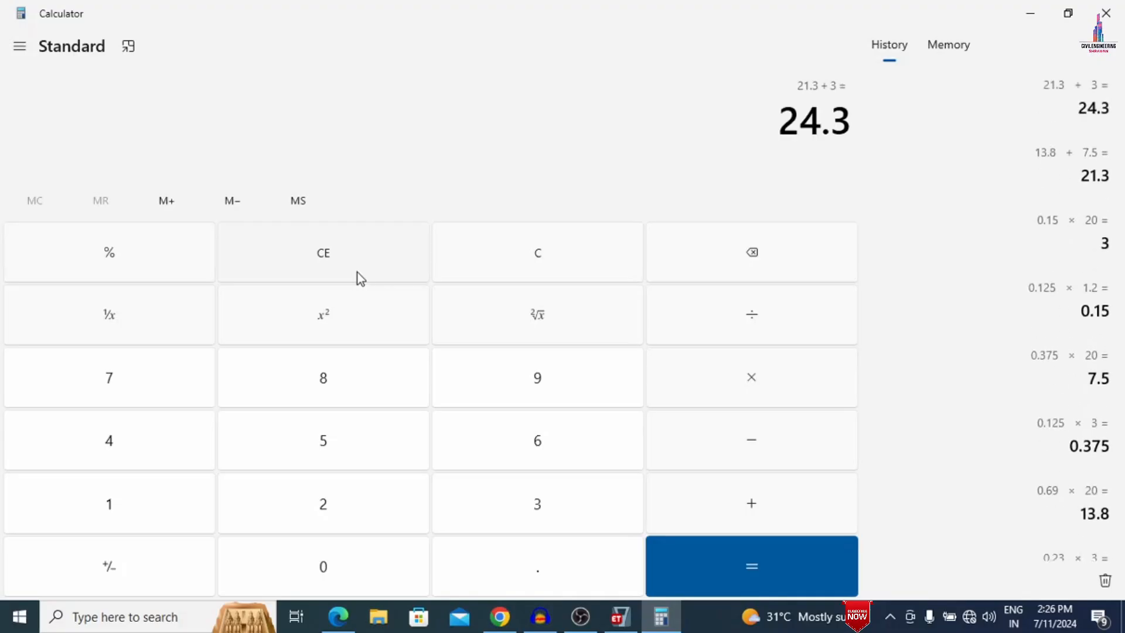
- Switch back to ETABS and select all frames that have frame property B
click(1031, 13)
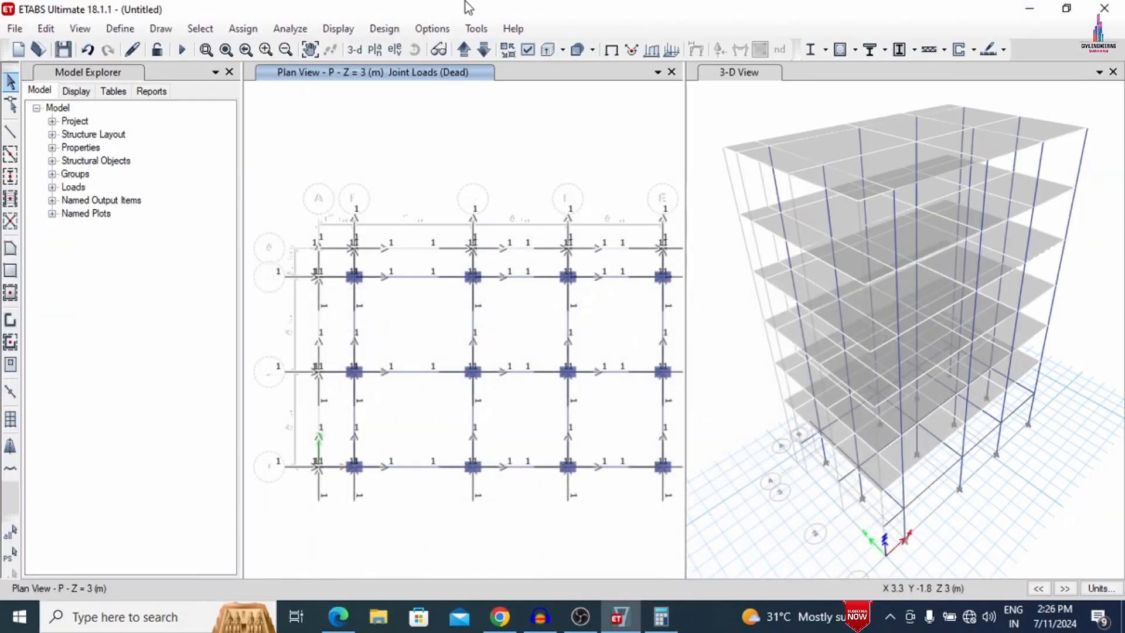
click(210, 30)
mouse_move(231, 48)
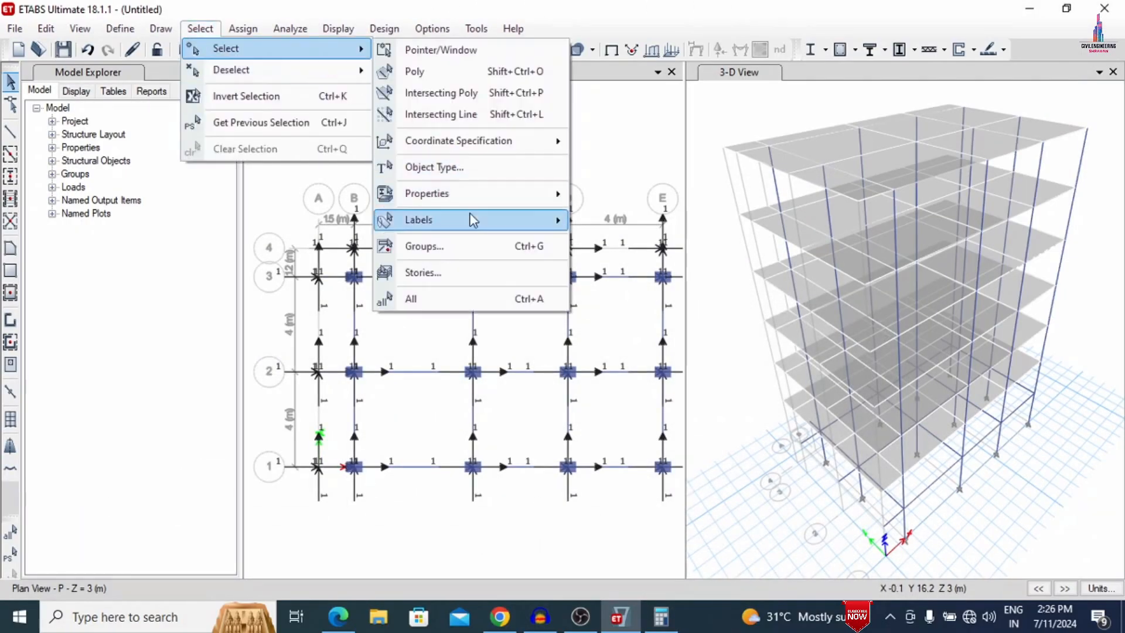
mouse_move(472, 196)
click(639, 221)
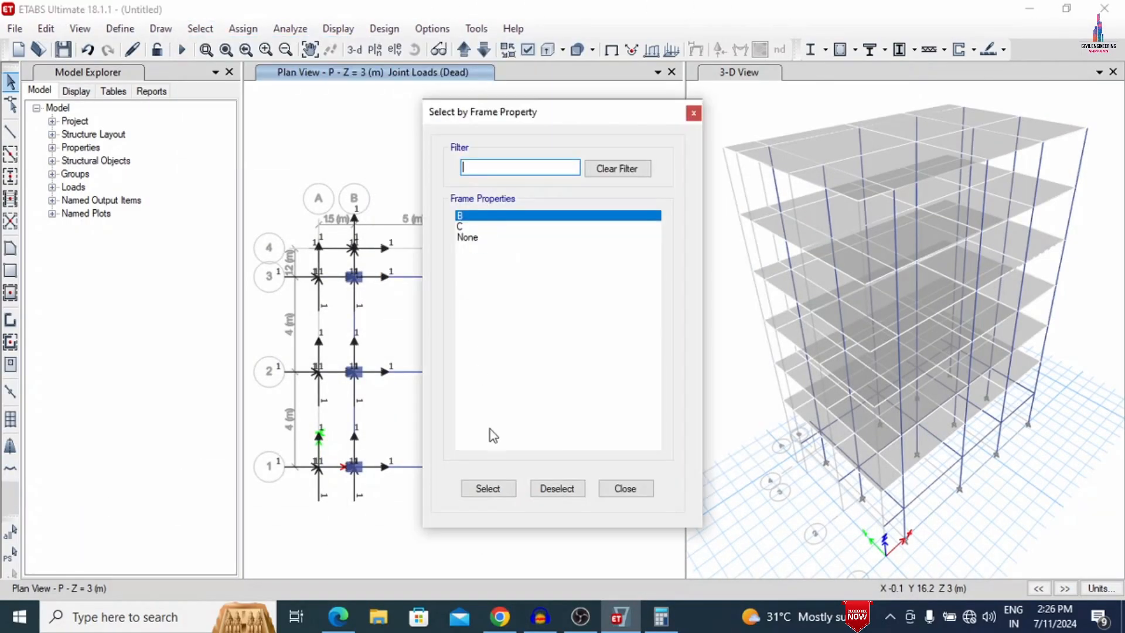
click(487, 489)
click(624, 489)
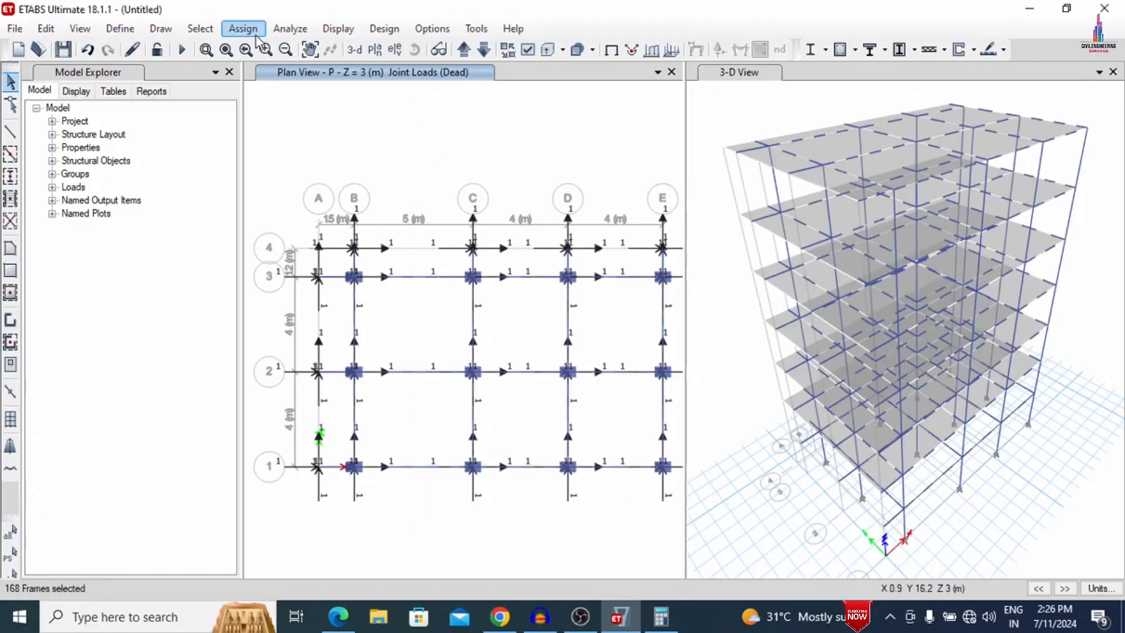
- Assign a 24.3 kN/m uniform Dead load in the gravity direction to the selected frames, adding it to existing loads
click(243, 29)
mouse_move(293, 182)
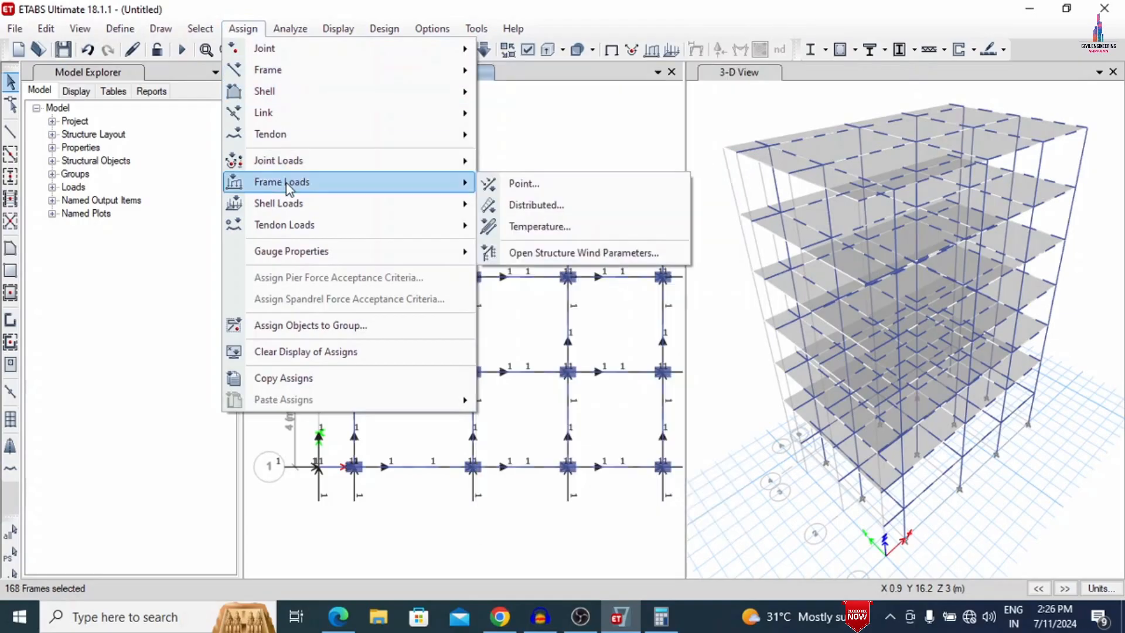
click(488, 206)
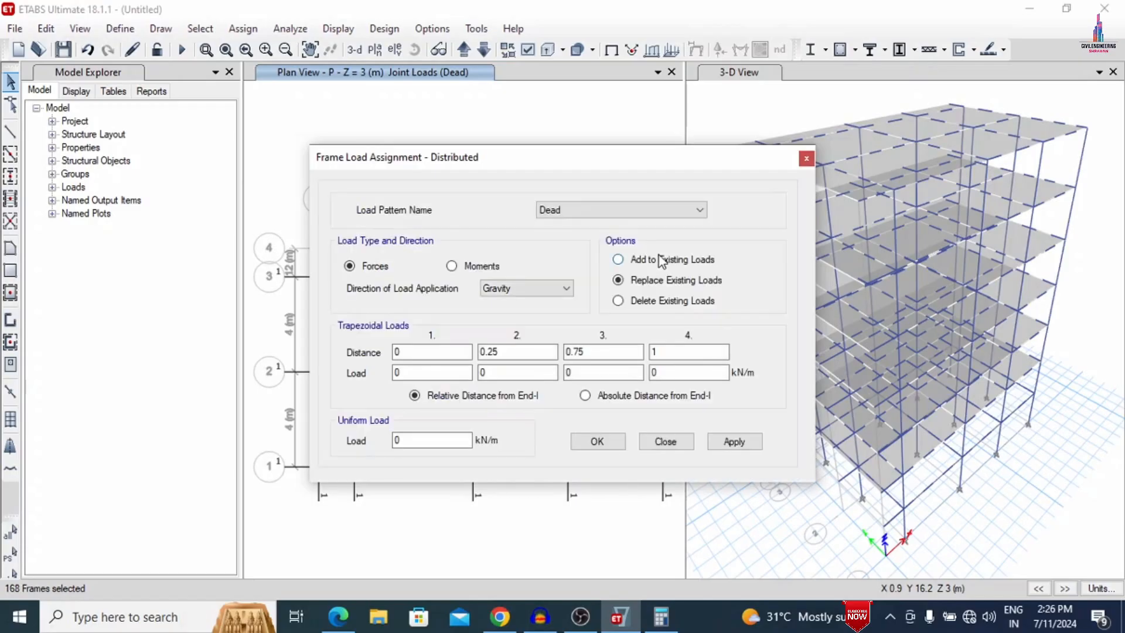
double_click(396, 440)
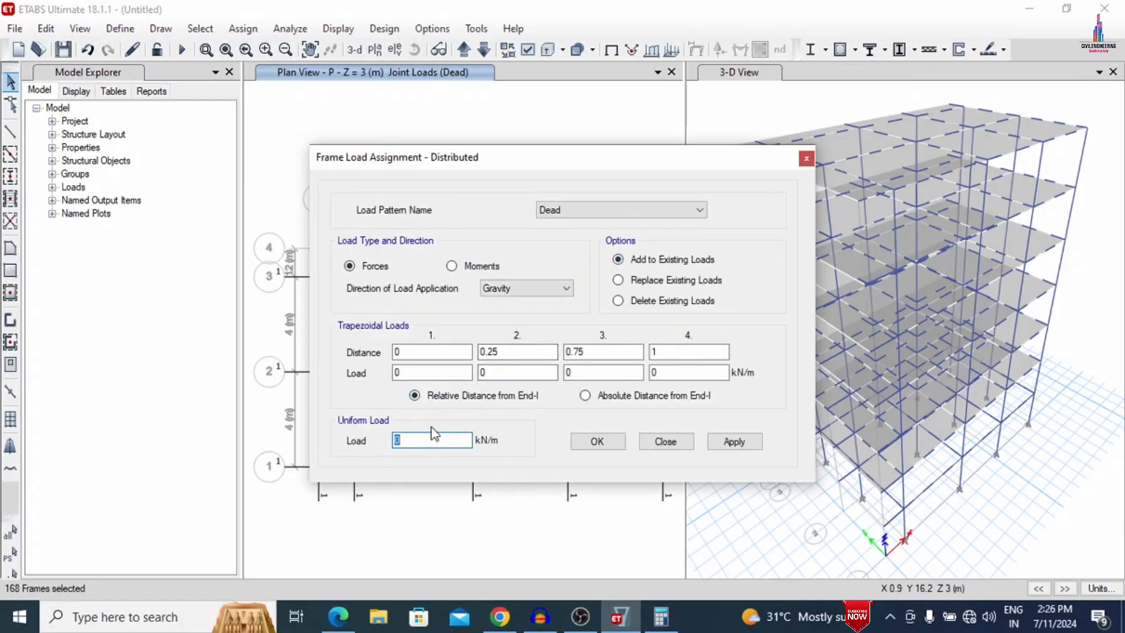
text(24.3)
click(736, 444)
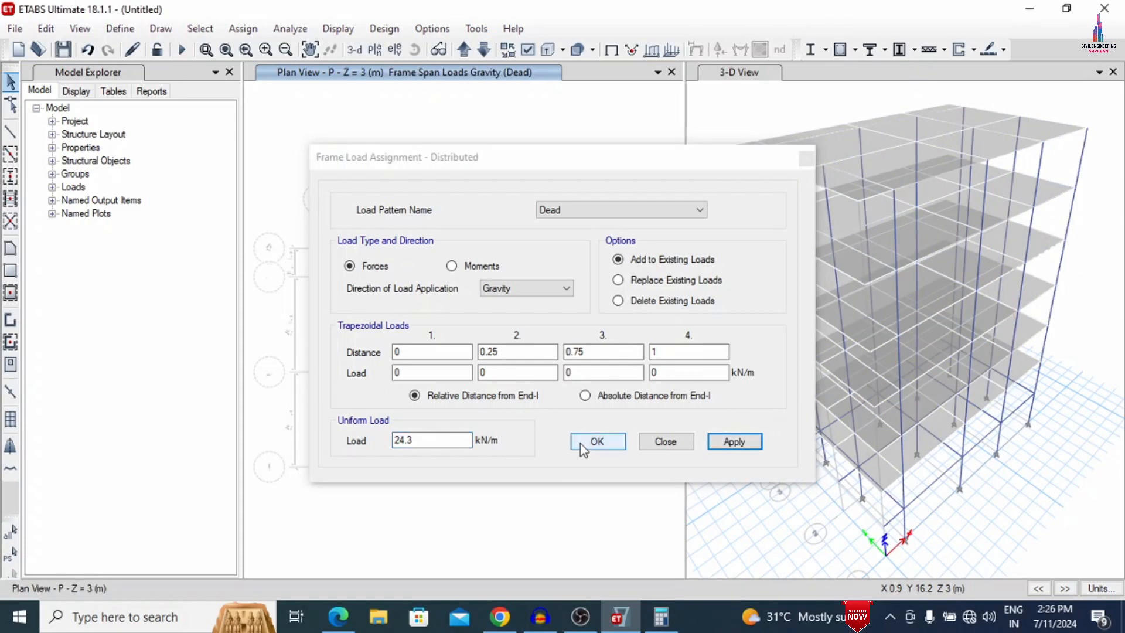
click(589, 445)
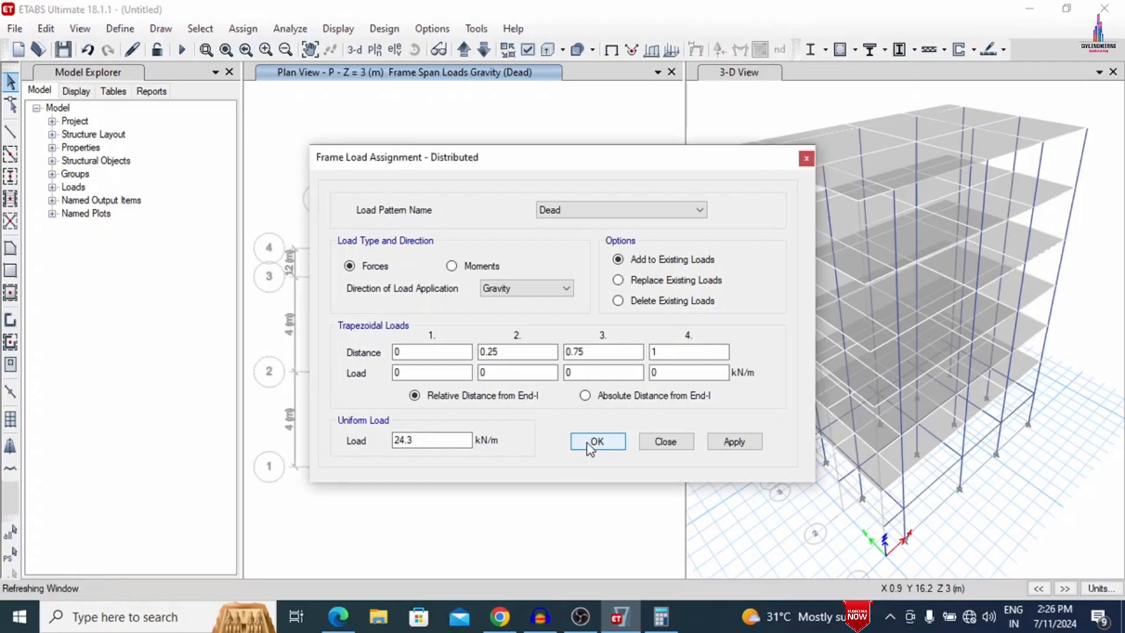
- Switch to the Windows Calculator and calculate 0.1 × 20
click(667, 619)
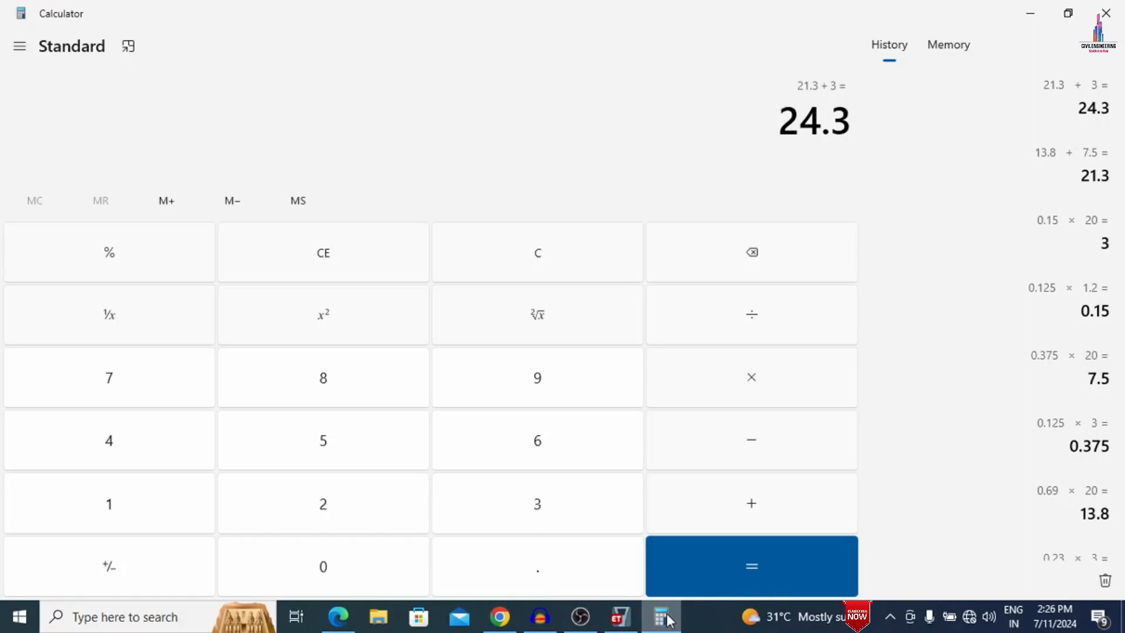
text(0.1)
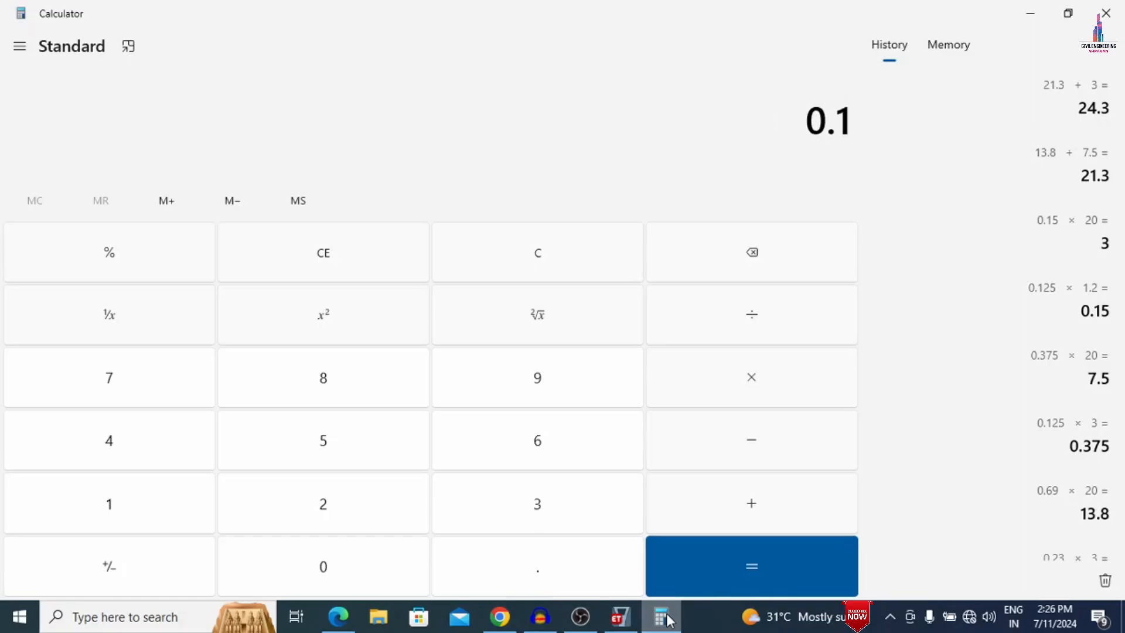
text(*20)
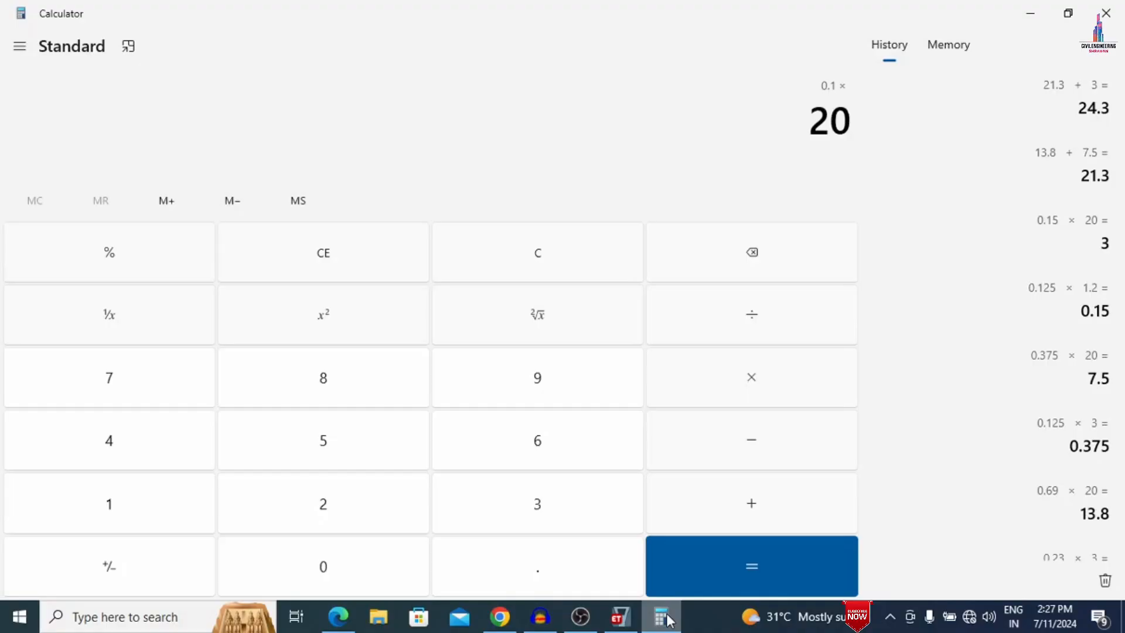
key(Return)
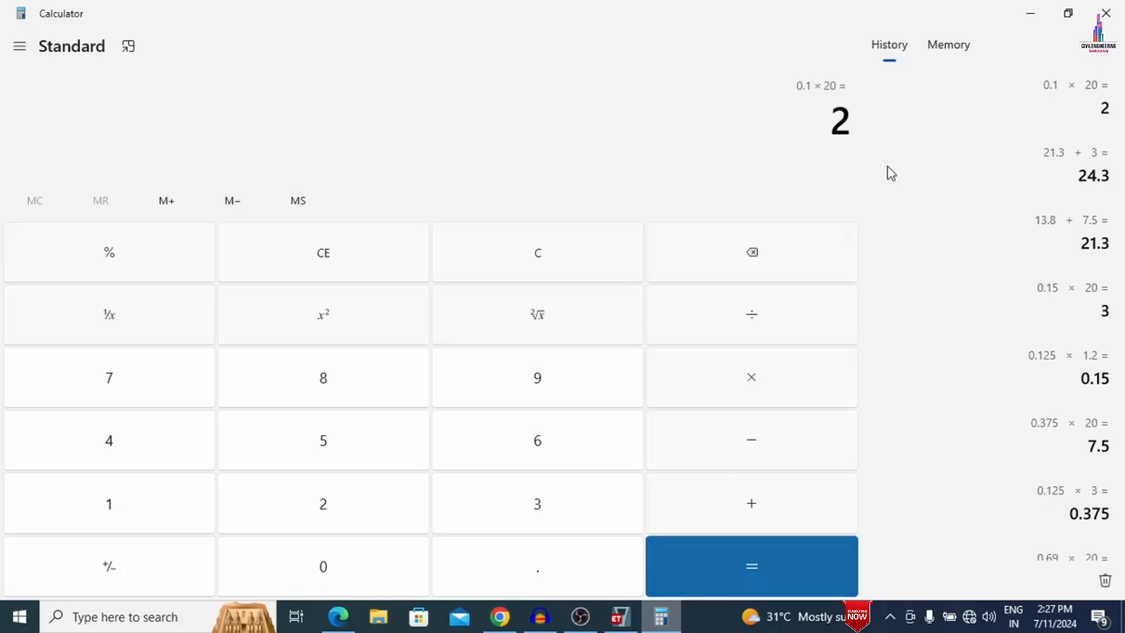
- Switch back to ETABS and select all slabs that have the Slab150 property
click(1028, 14)
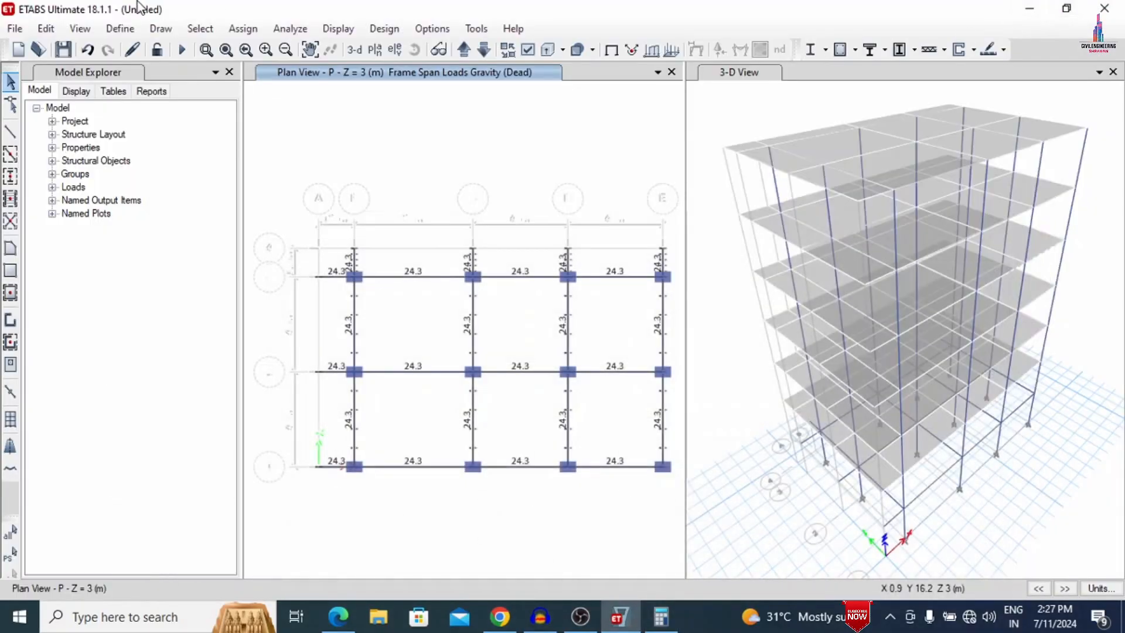
click(485, 49)
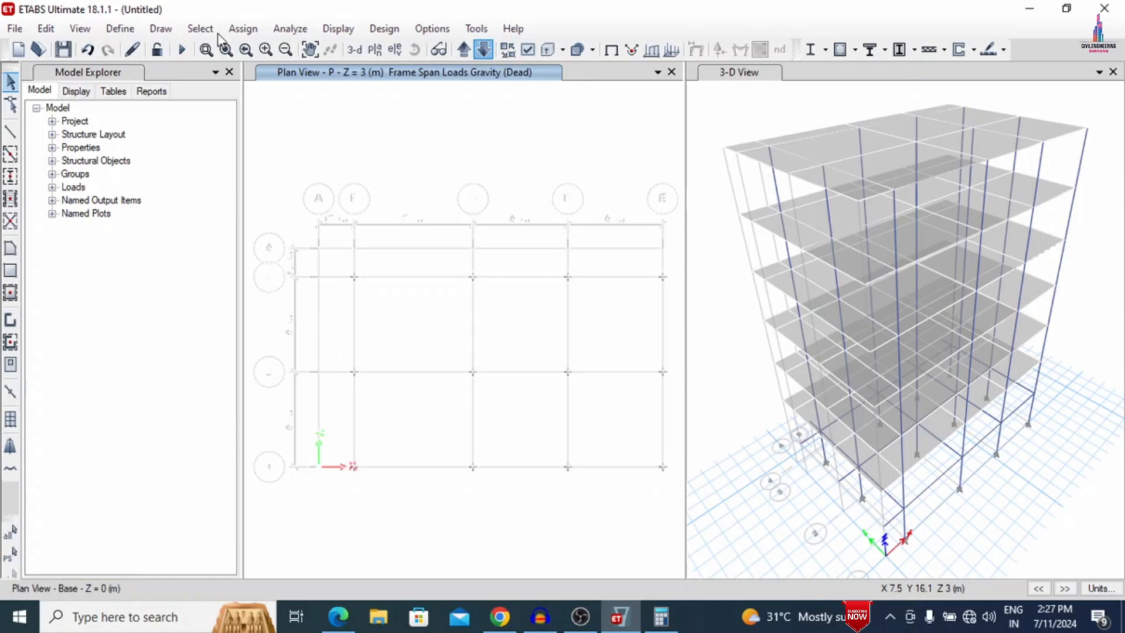
click(200, 28)
mouse_move(223, 47)
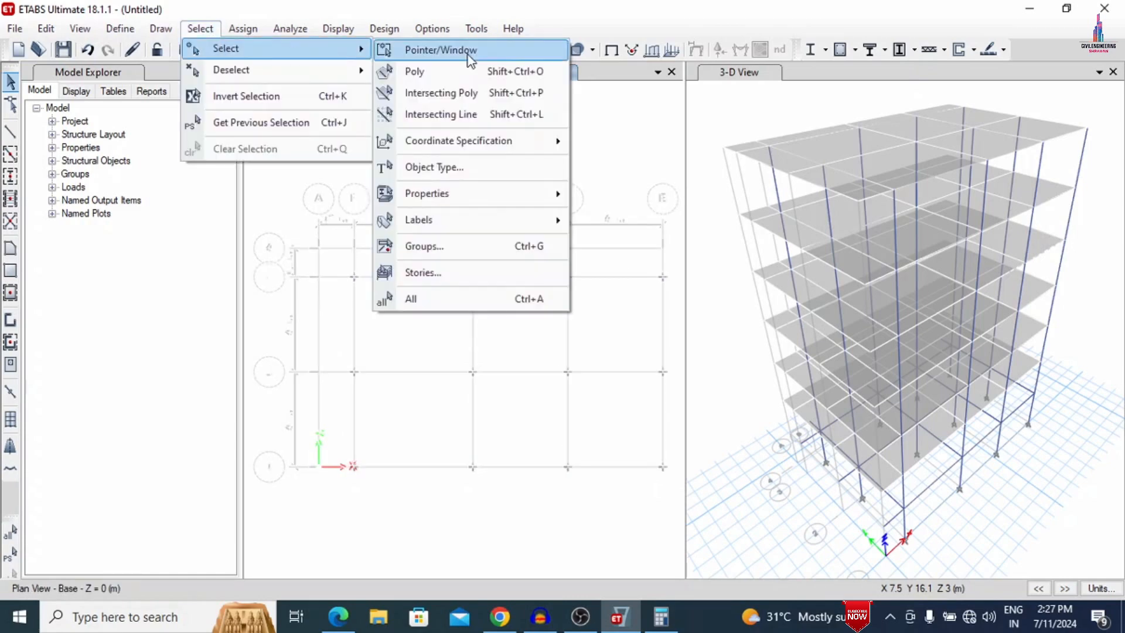
mouse_move(429, 193)
click(632, 240)
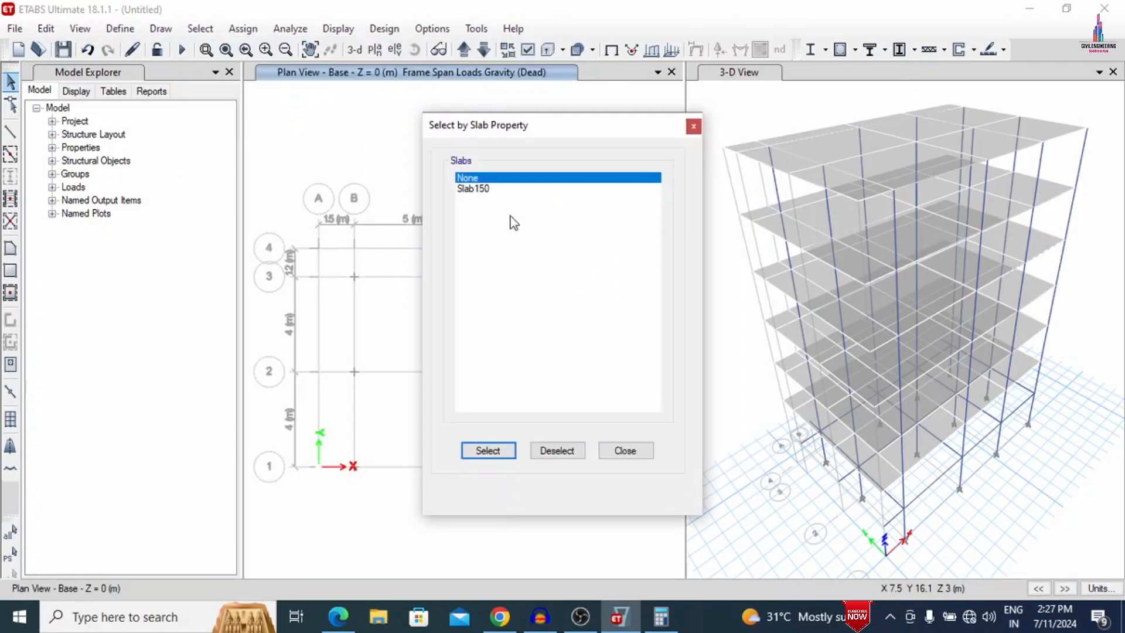
click(492, 188)
click(489, 451)
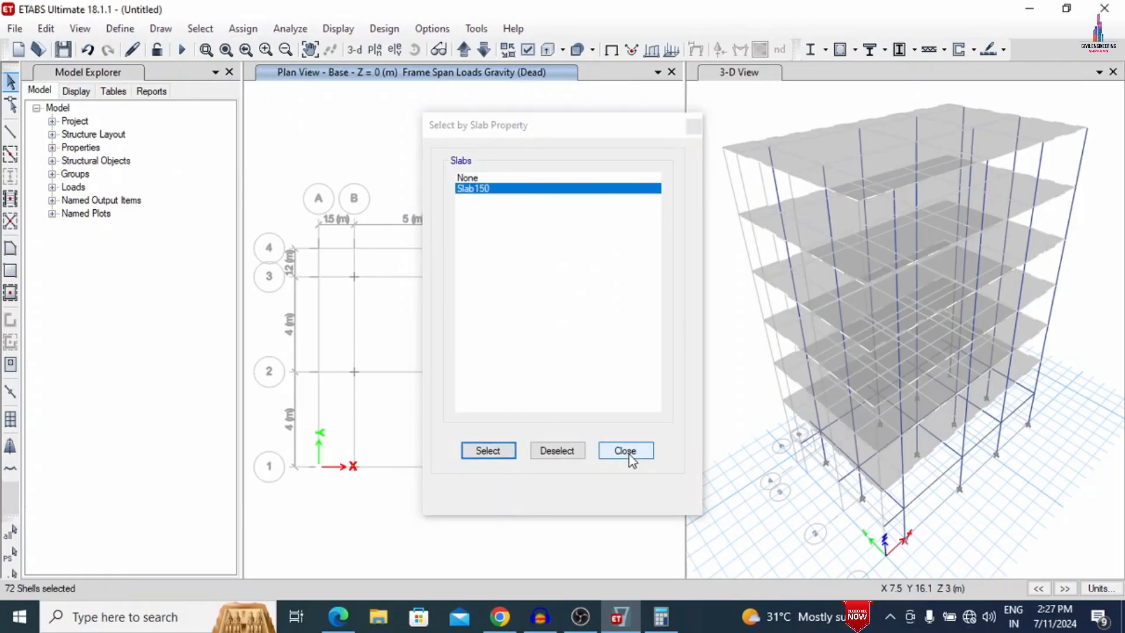
click(626, 451)
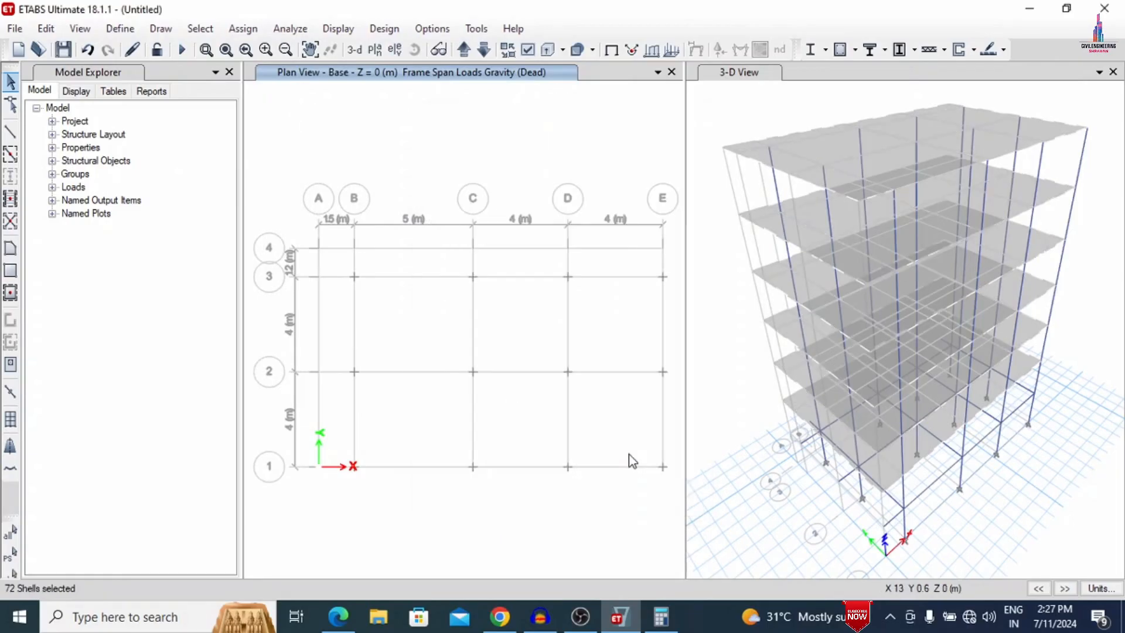
- Assign a uniform 2 kN/m² Dead load in the gravity direction to the selected slabs, adding it to existing loads
click(486, 52)
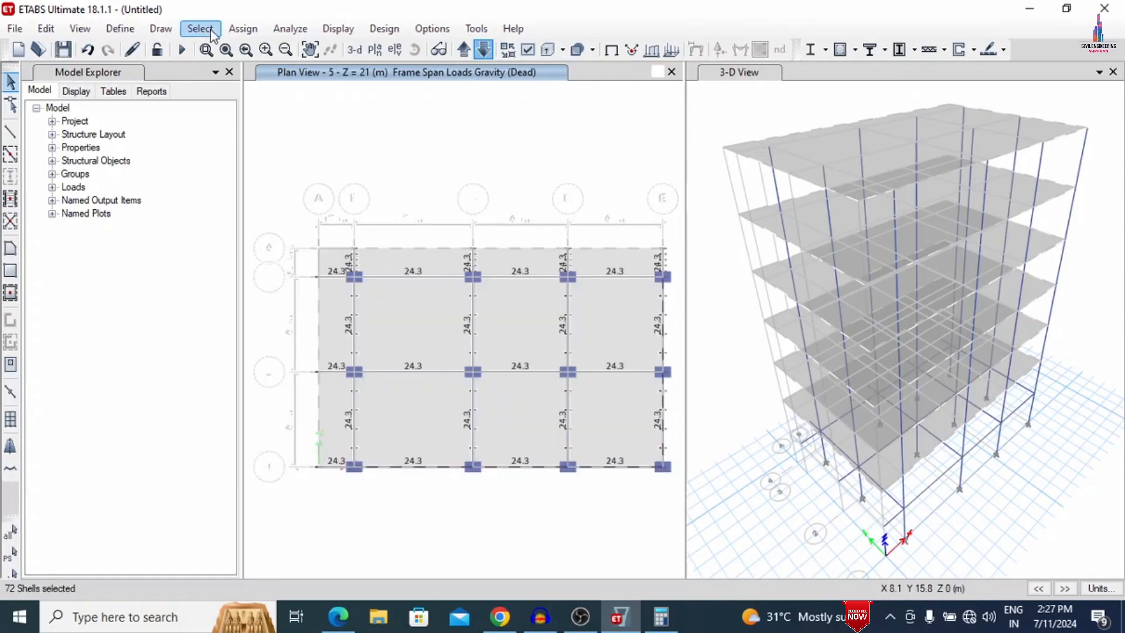
click(242, 29)
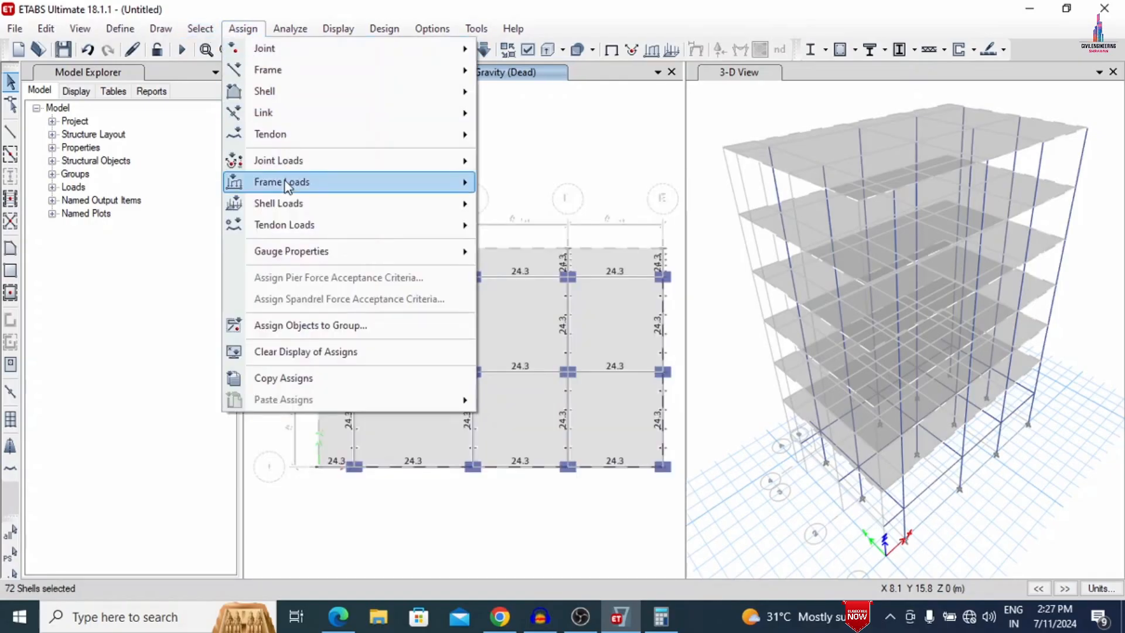
mouse_move(281, 204)
click(557, 225)
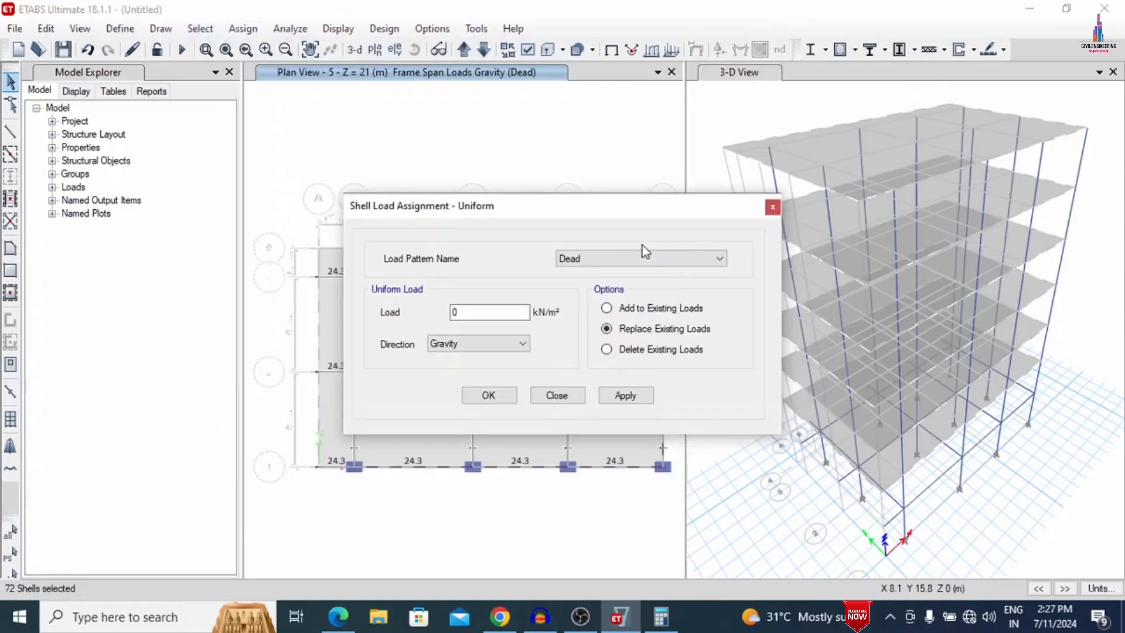
click(607, 308)
double_click(507, 312)
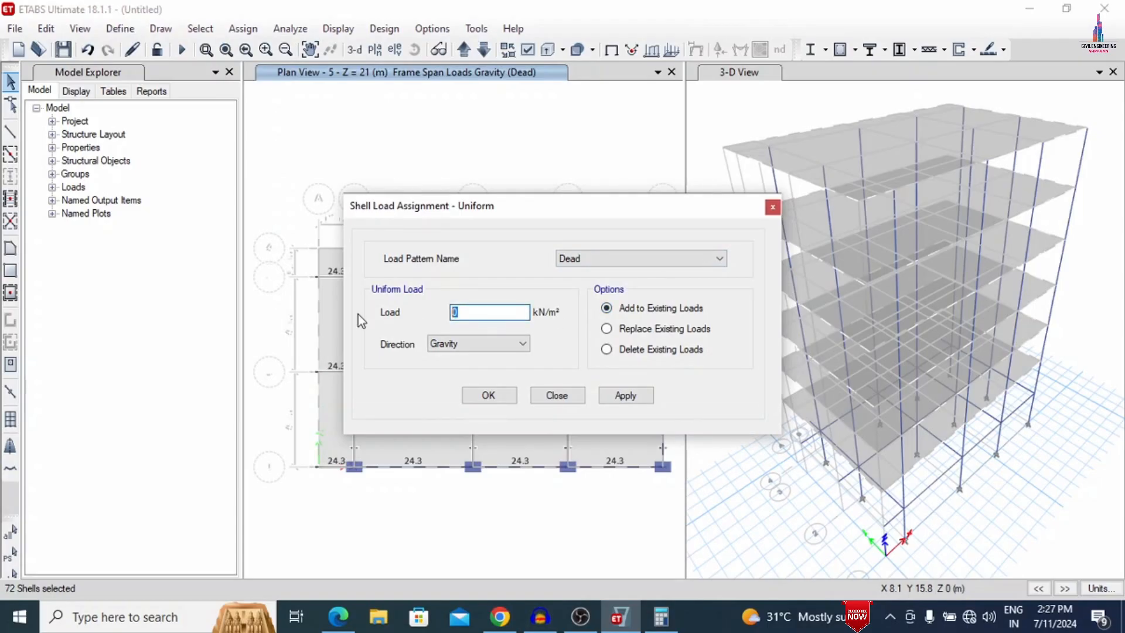
text(2)
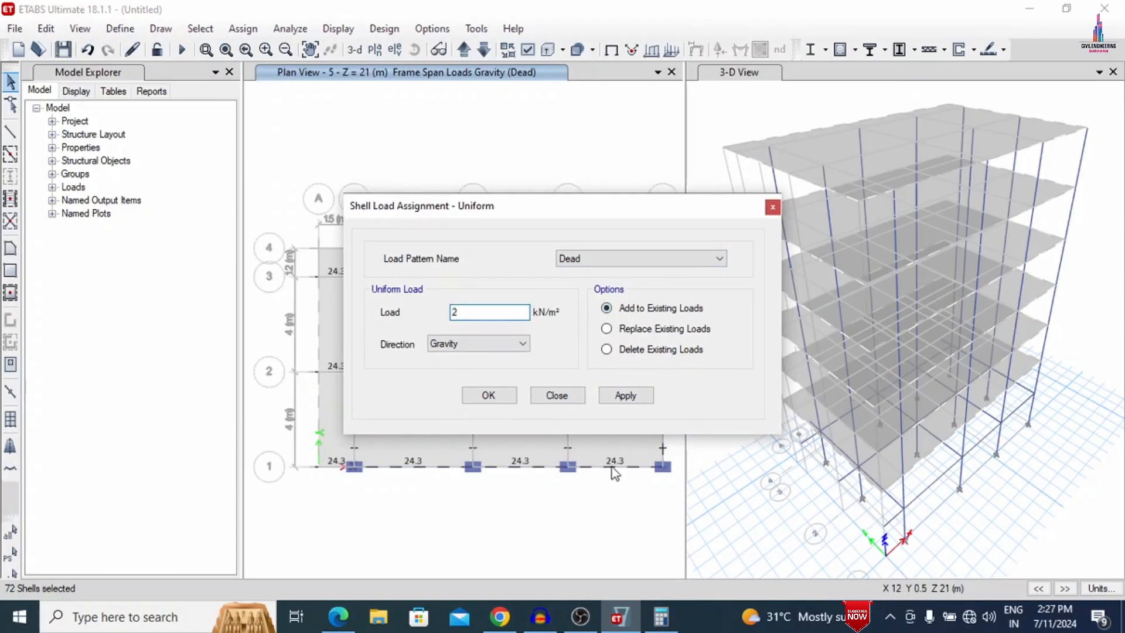
click(633, 402)
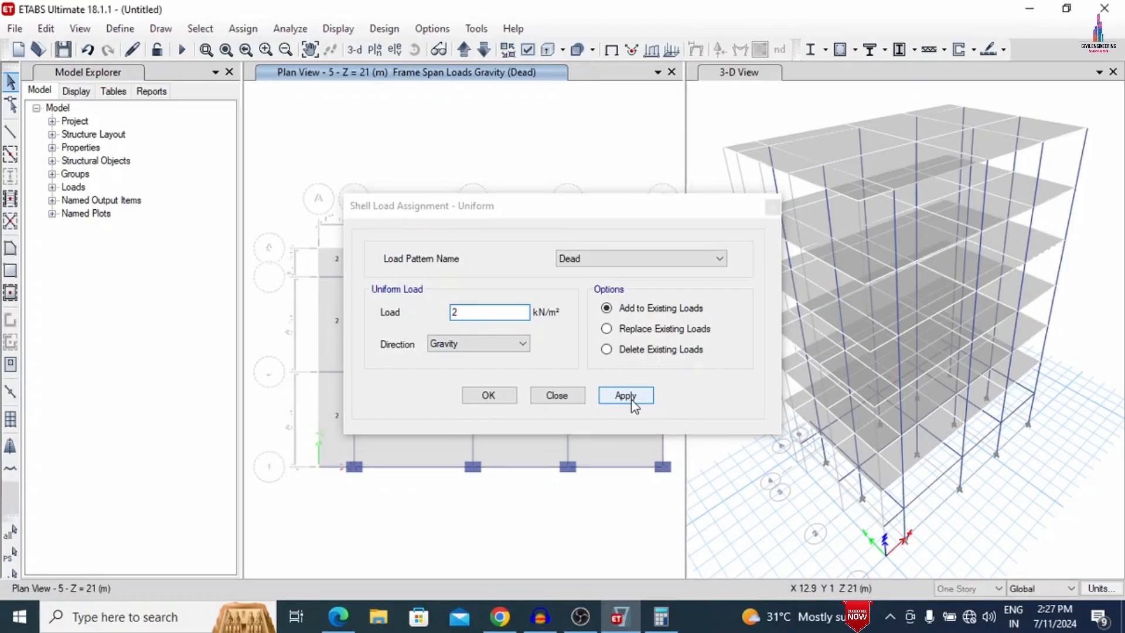
click(476, 399)
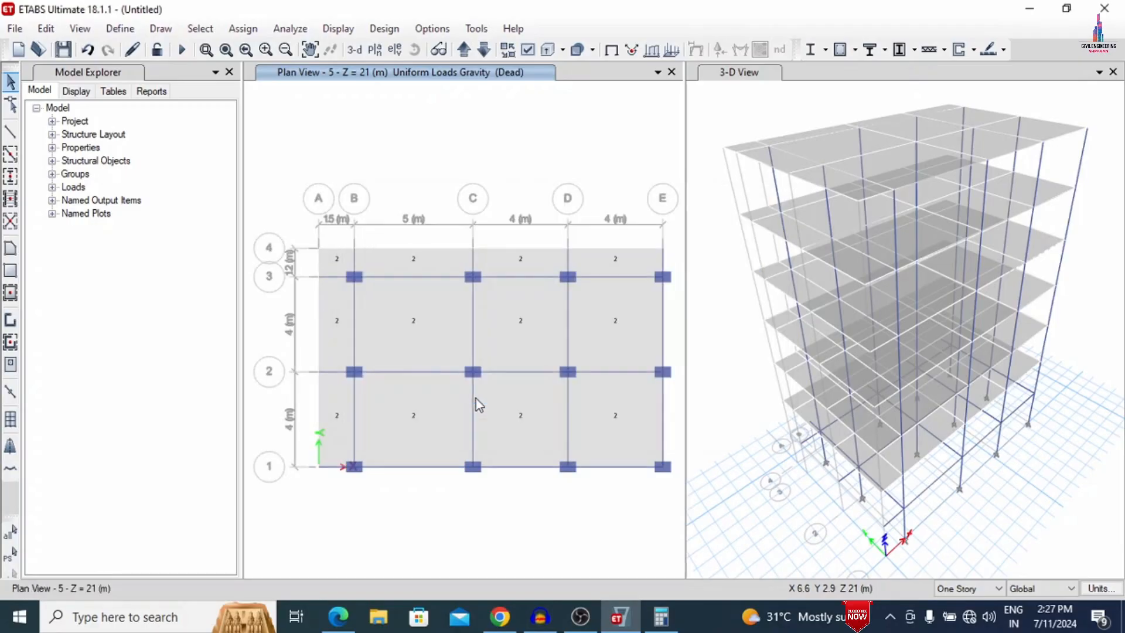
- Reselect the previously selected slabs and assign a uniform 3.5 kN/m² Live load in the gravity direction, adding it to existing loads
click(11, 558)
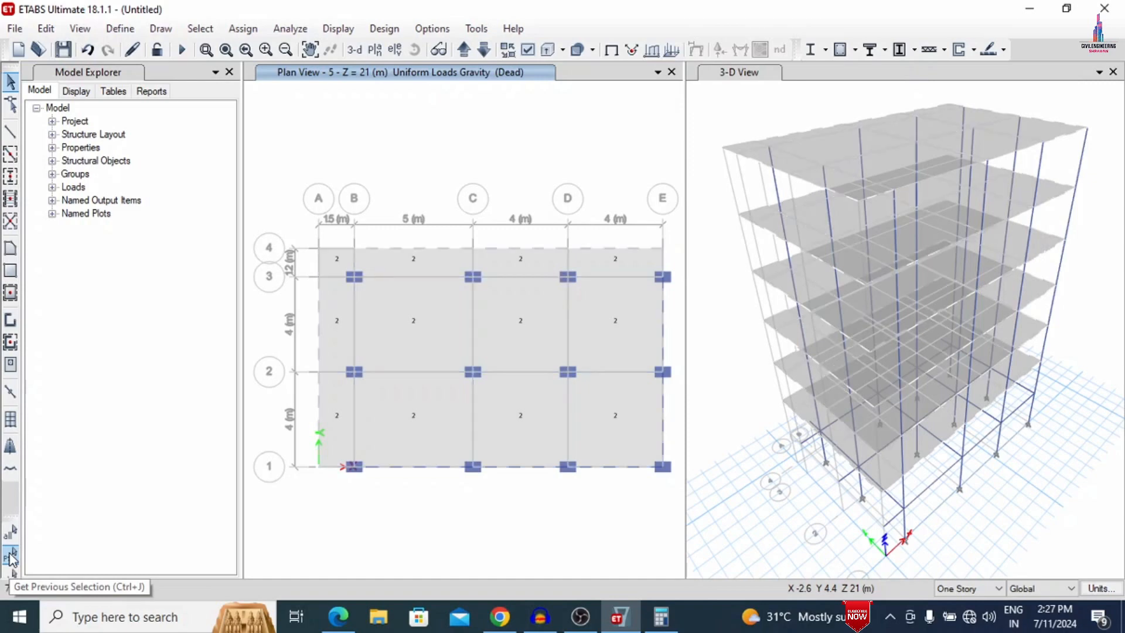
click(243, 28)
mouse_move(437, 230)
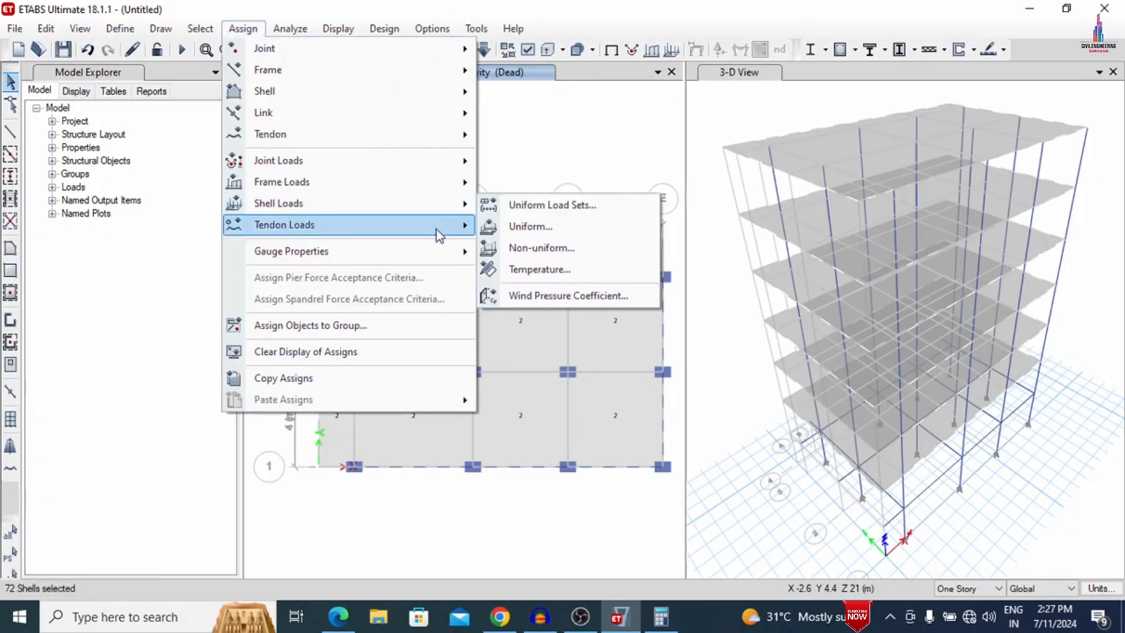
click(529, 227)
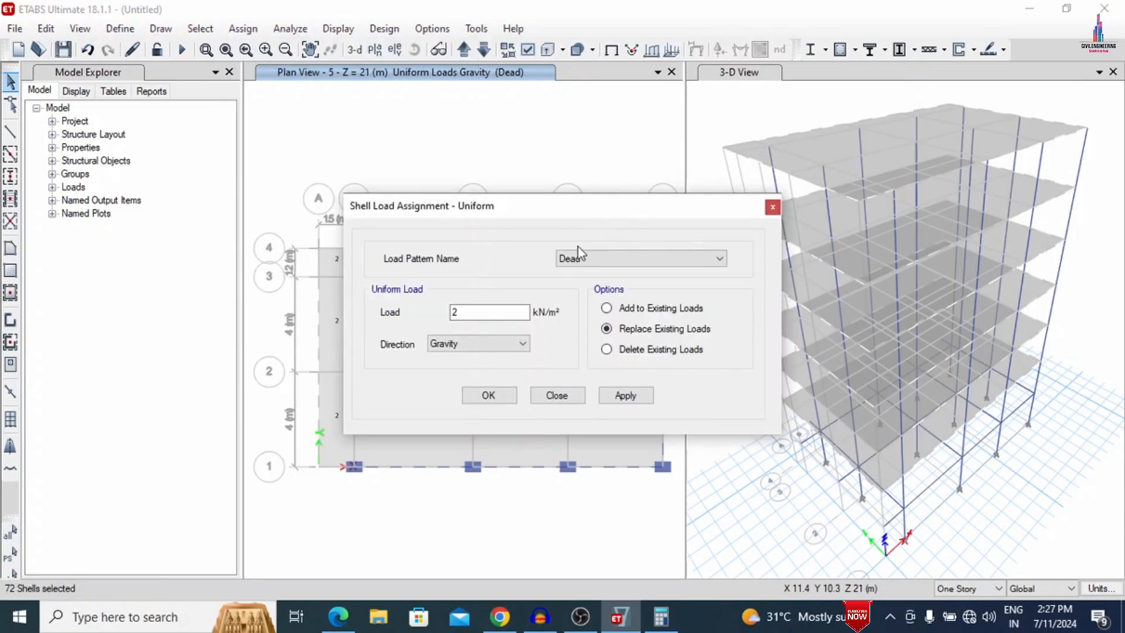
click(574, 258)
click(569, 284)
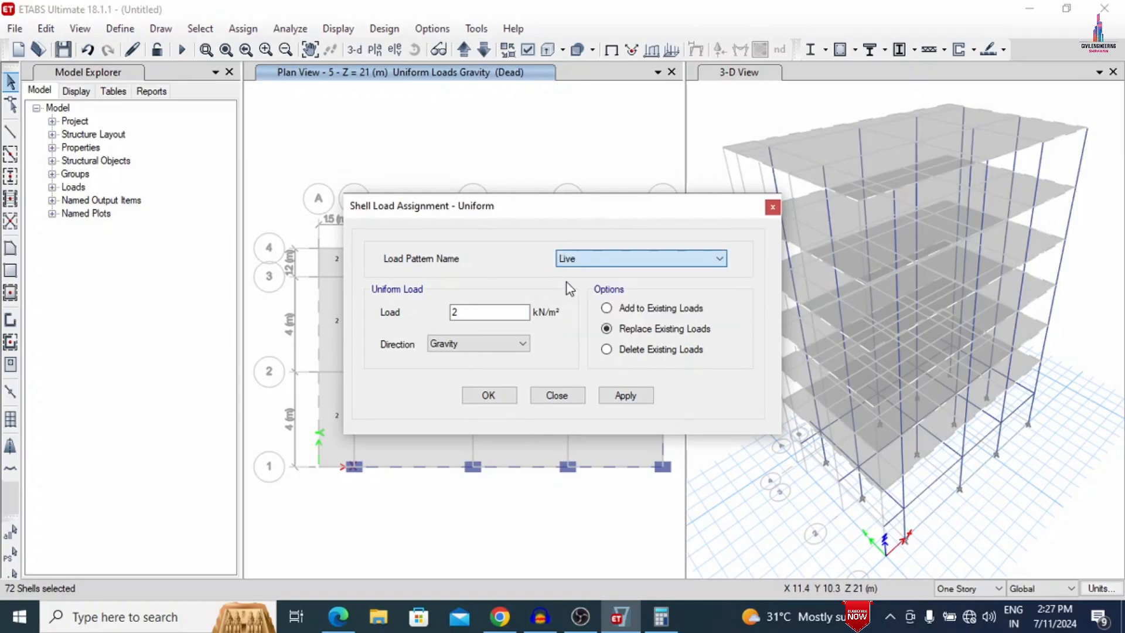
click(616, 308)
double_click(507, 309)
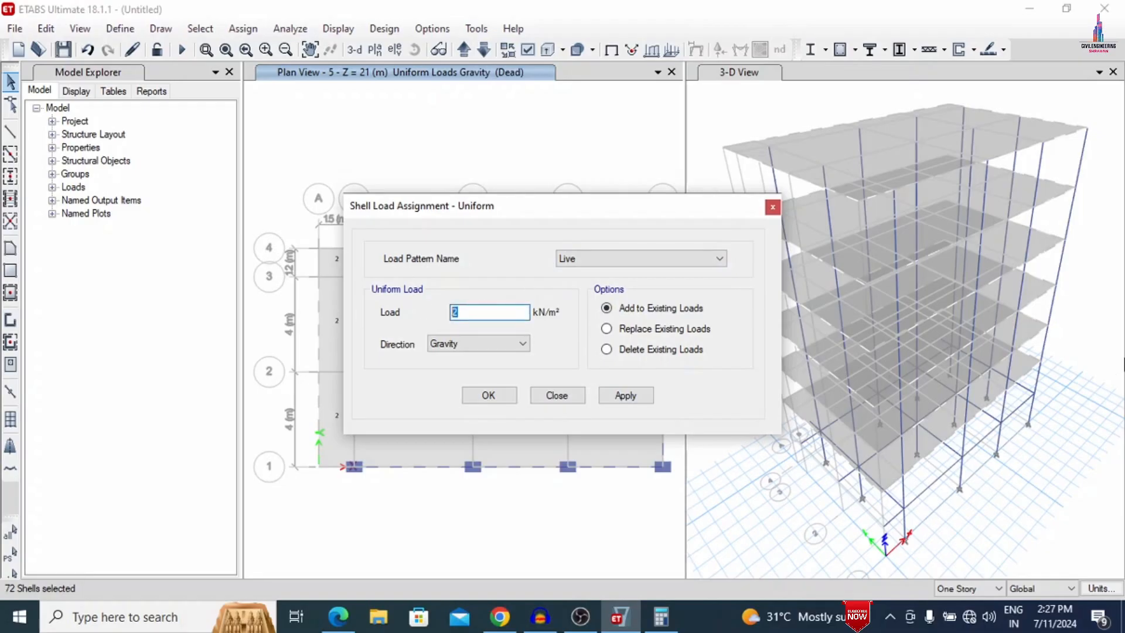
text(3.5)
click(622, 396)
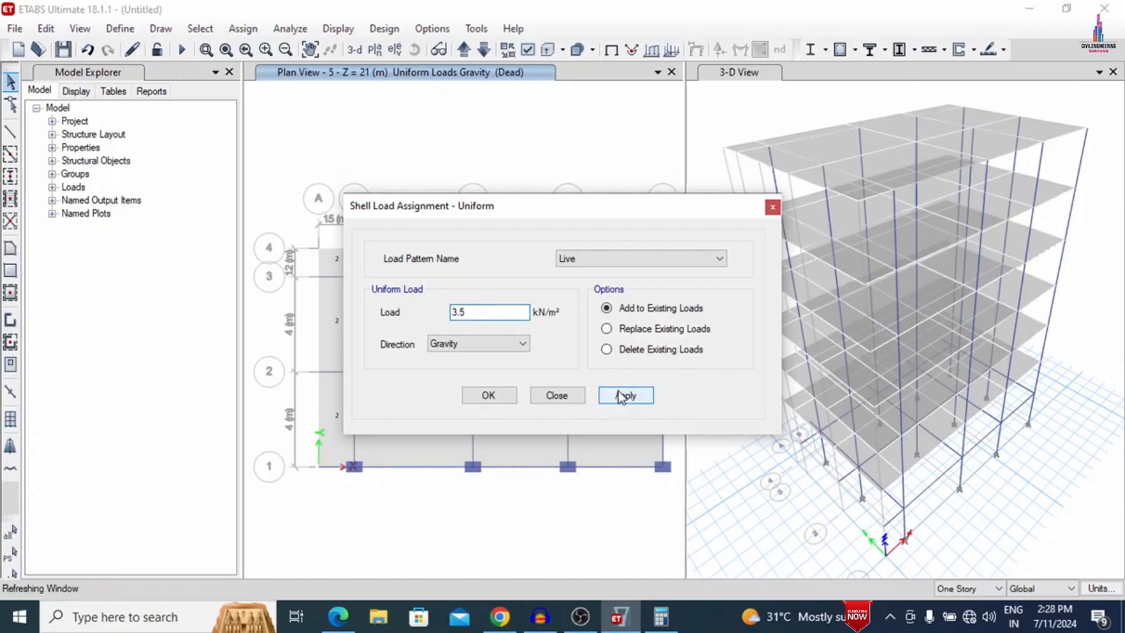
click(492, 396)
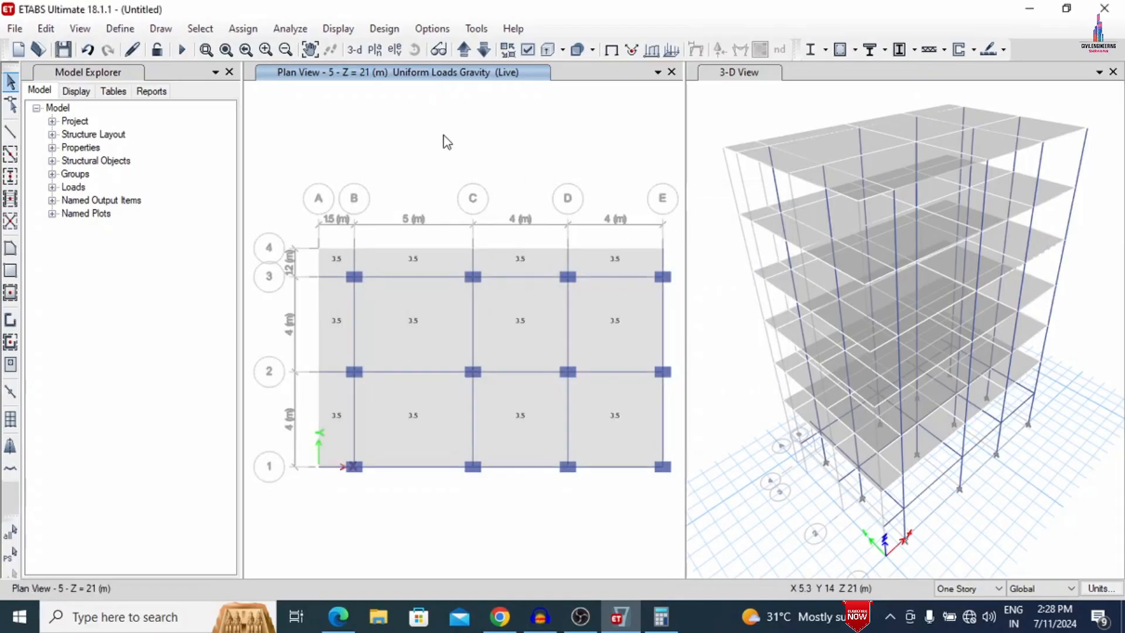
- Add the default design load combinations for Concrete Slab Design
click(119, 28)
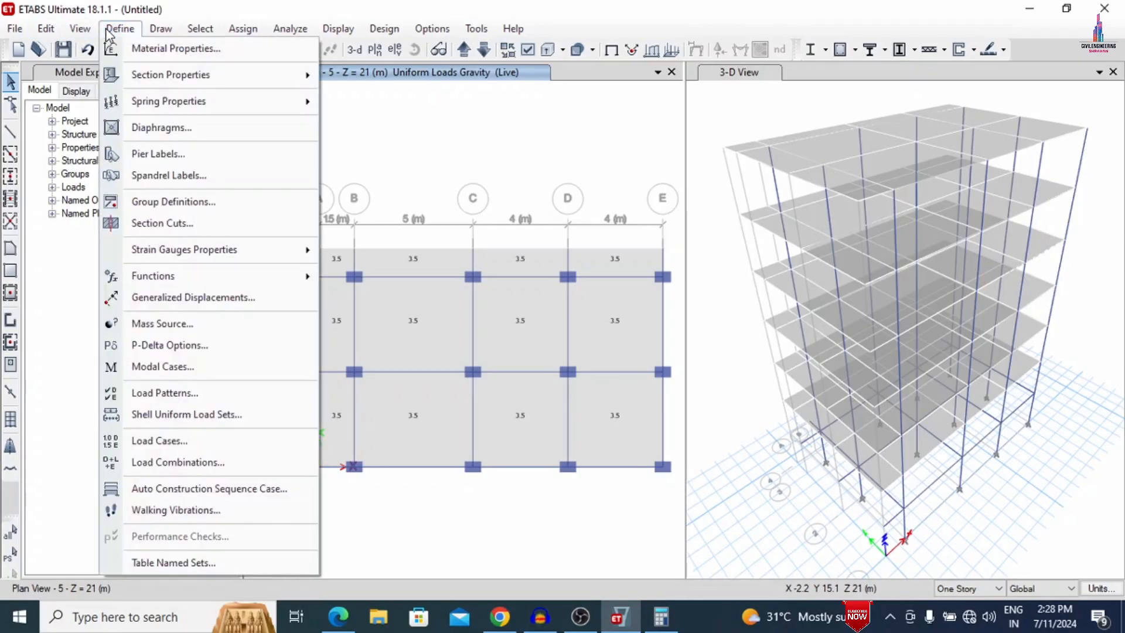
click(167, 463)
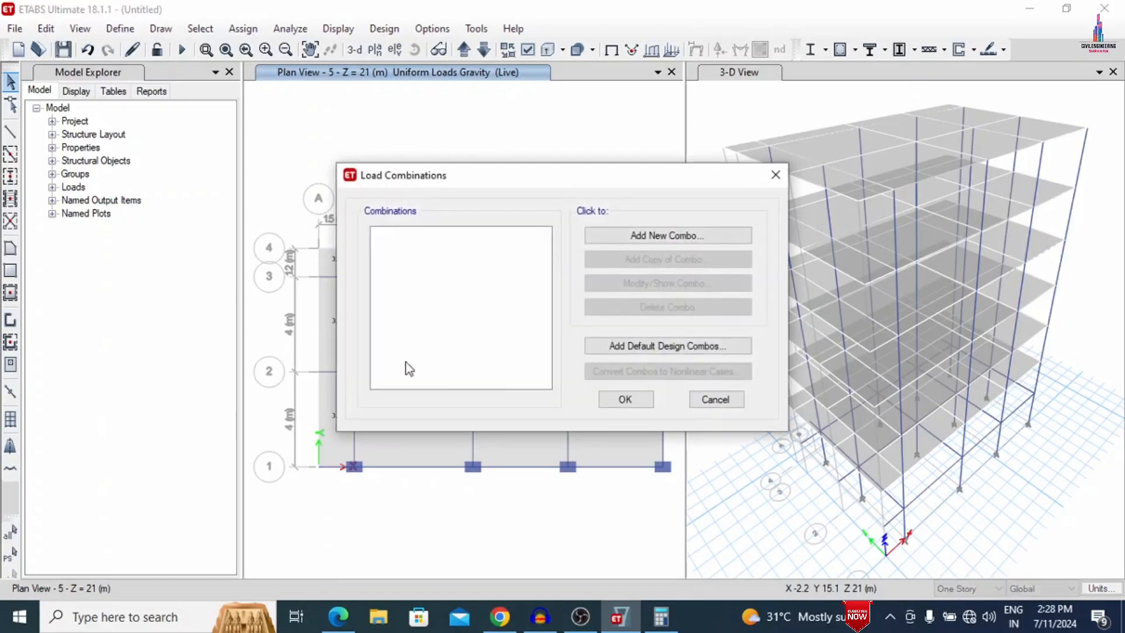
click(678, 347)
click(560, 324)
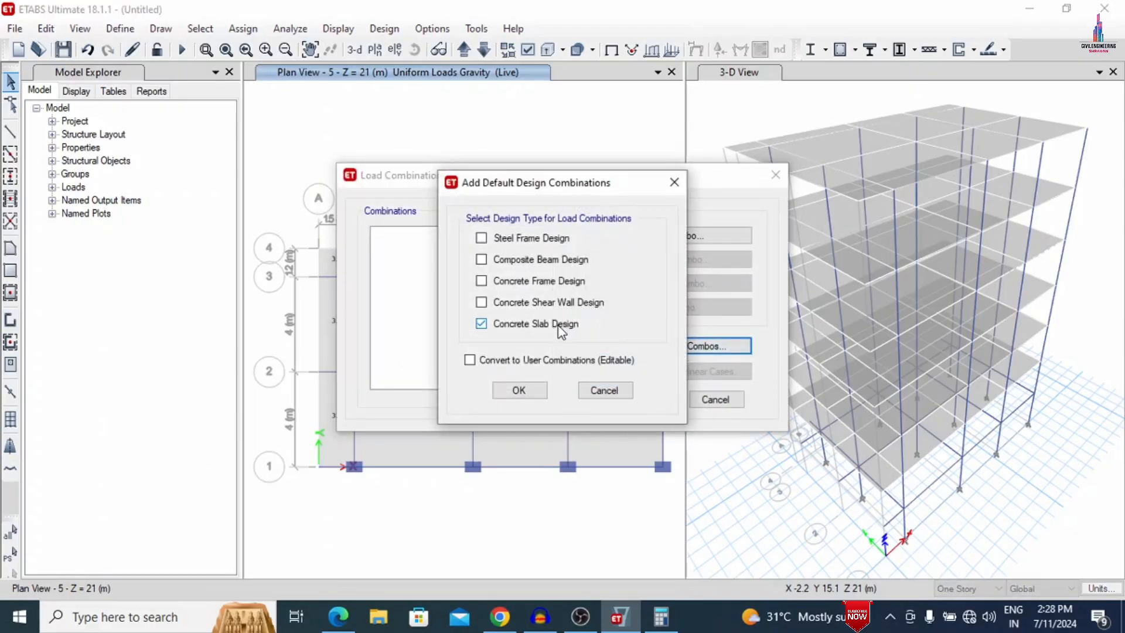
click(530, 397)
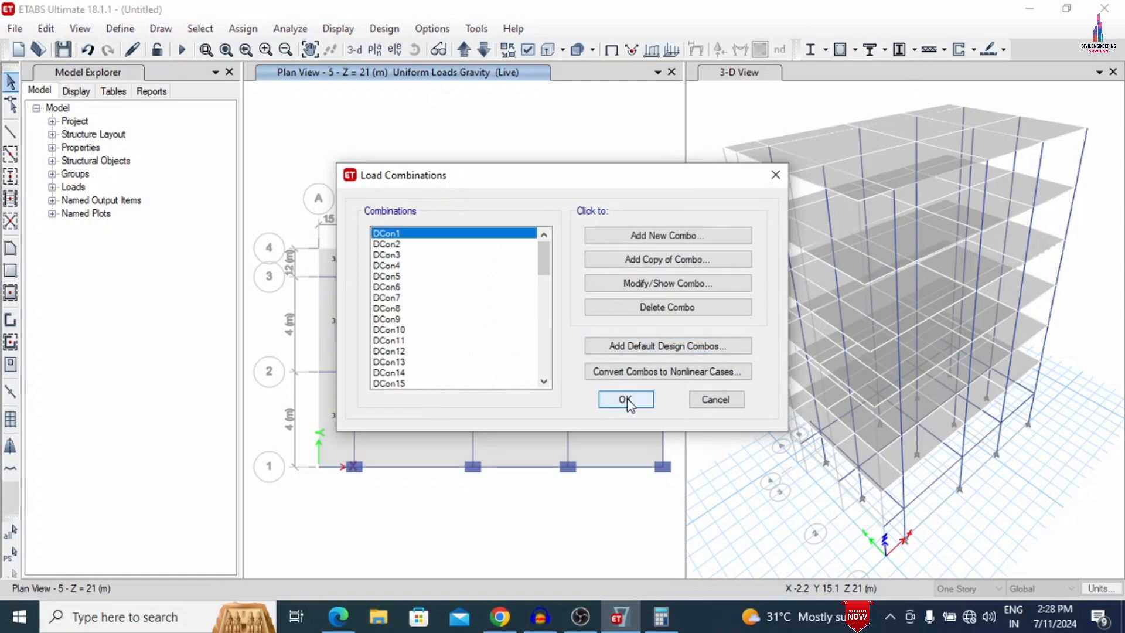
click(625, 399)
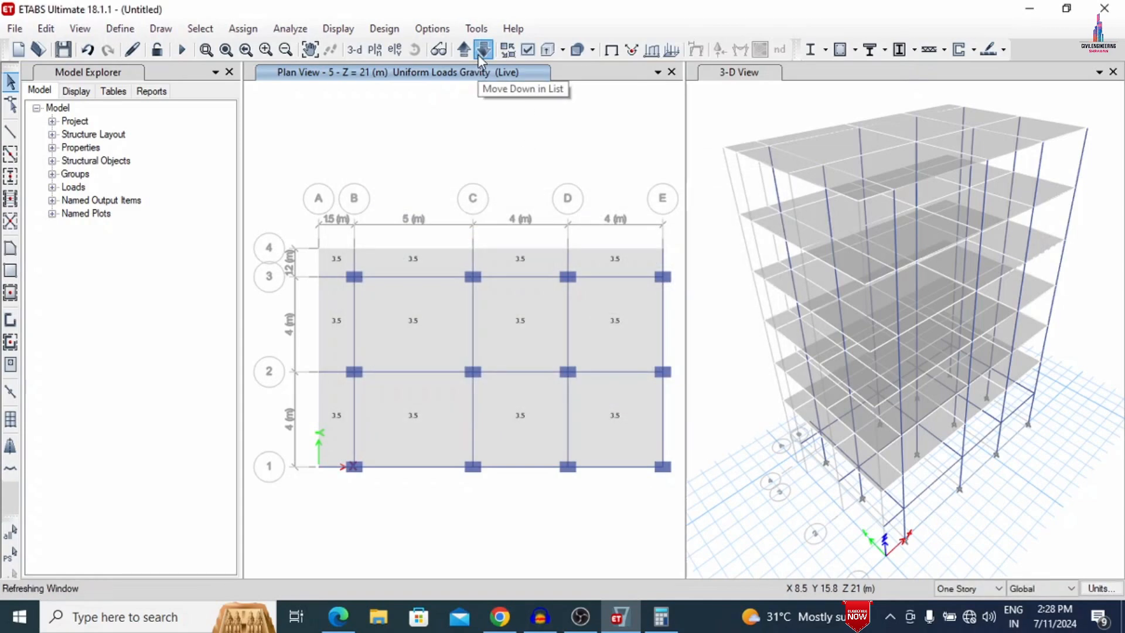
- Select all objects on the Base story
click(479, 55)
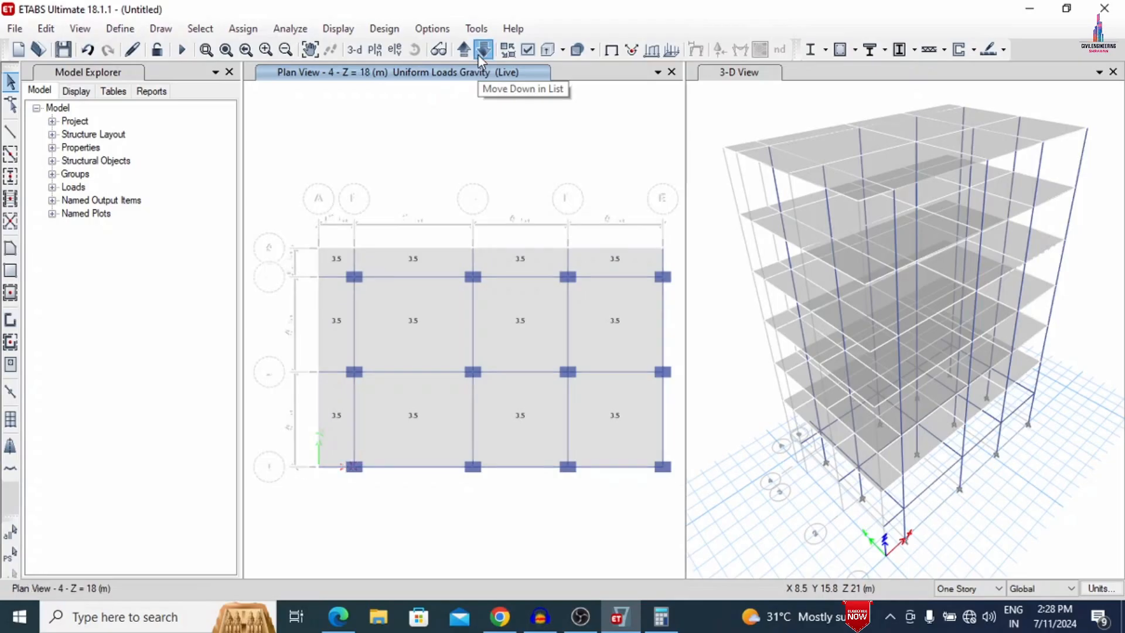
click(479, 56)
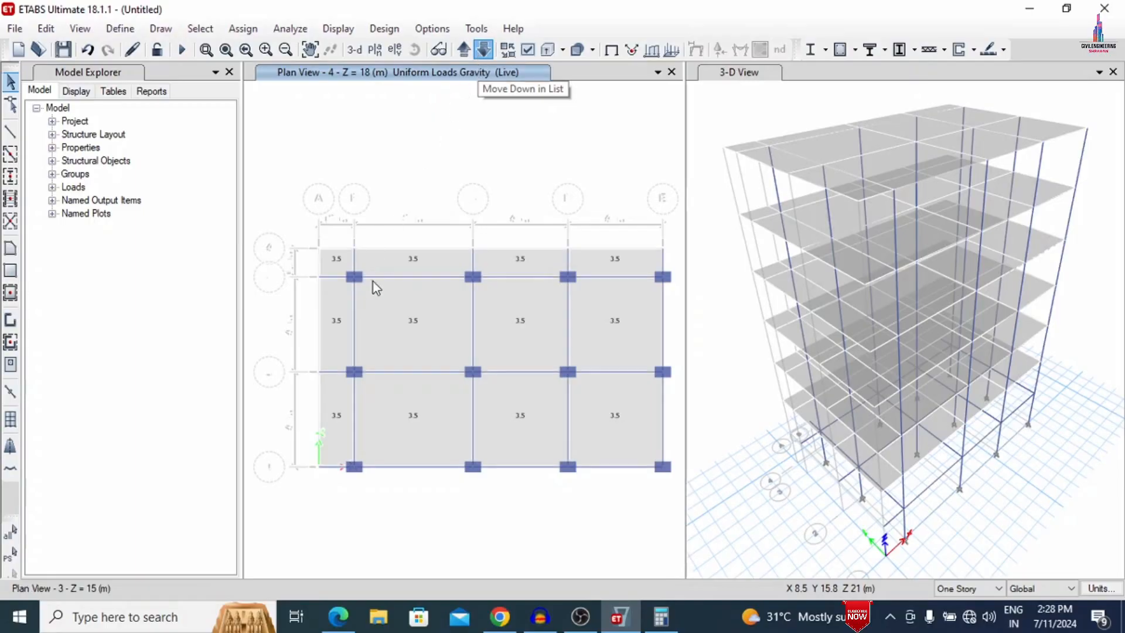
click(199, 29)
mouse_move(264, 48)
click(487, 272)
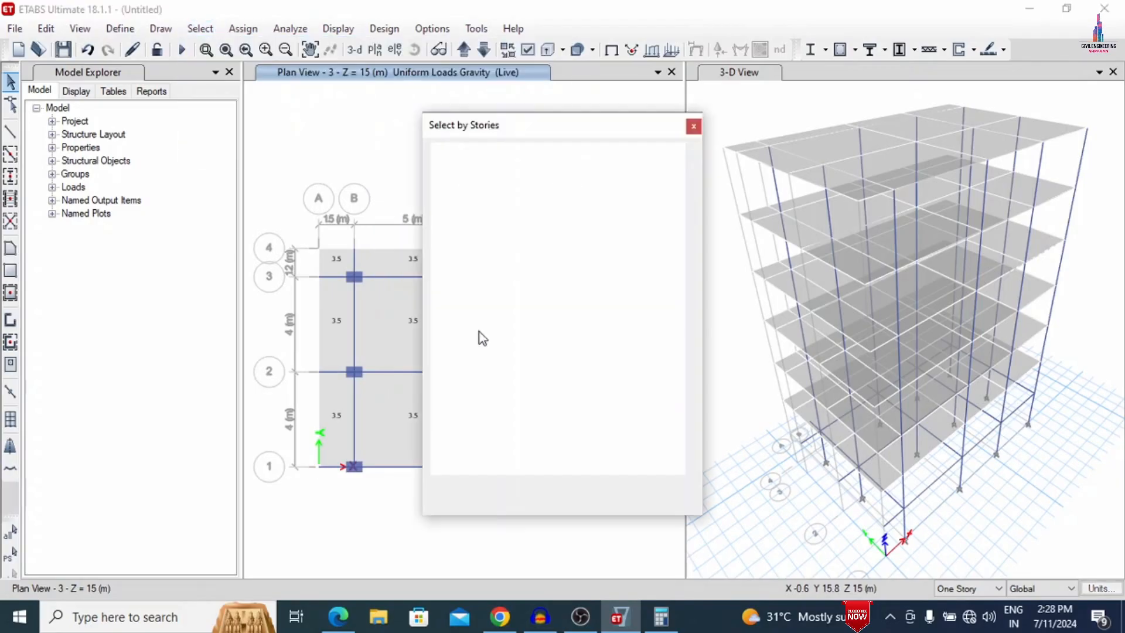
click(479, 258)
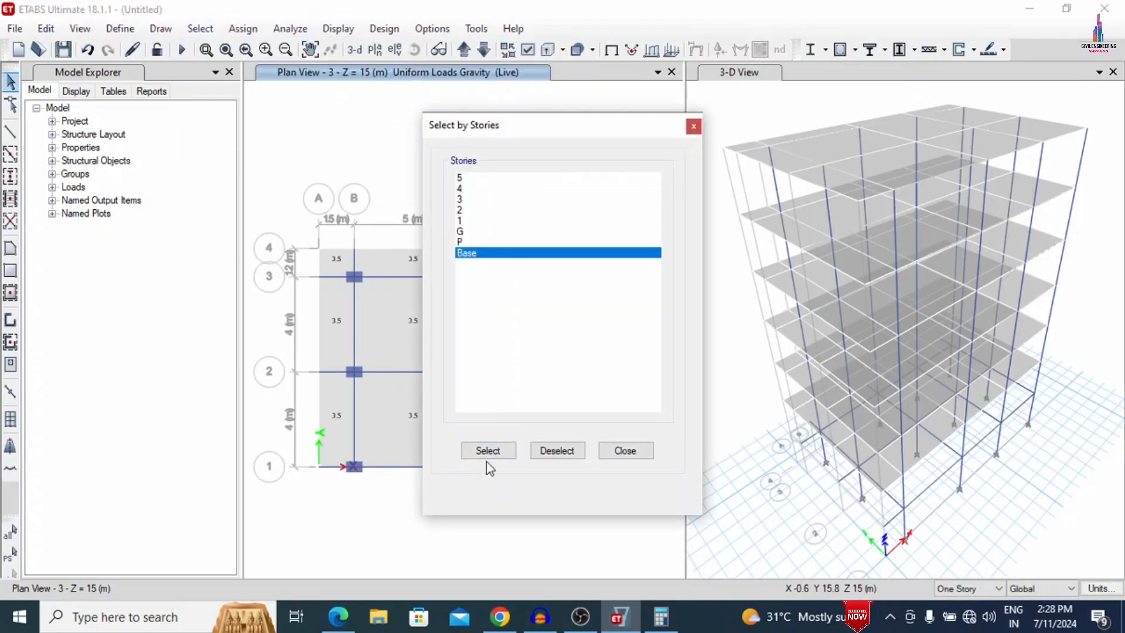
click(488, 450)
click(632, 449)
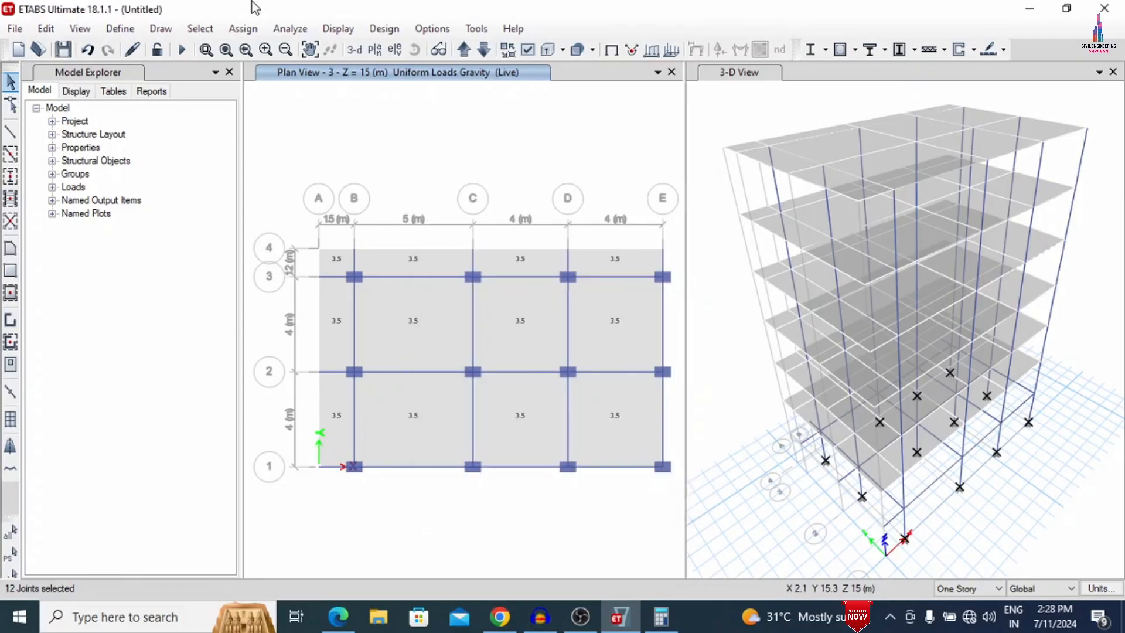
- Assign fixed restraints to the selected base joints, restraining translation and rotation in X, Y and Z
click(243, 28)
mouse_move(264, 48)
click(573, 49)
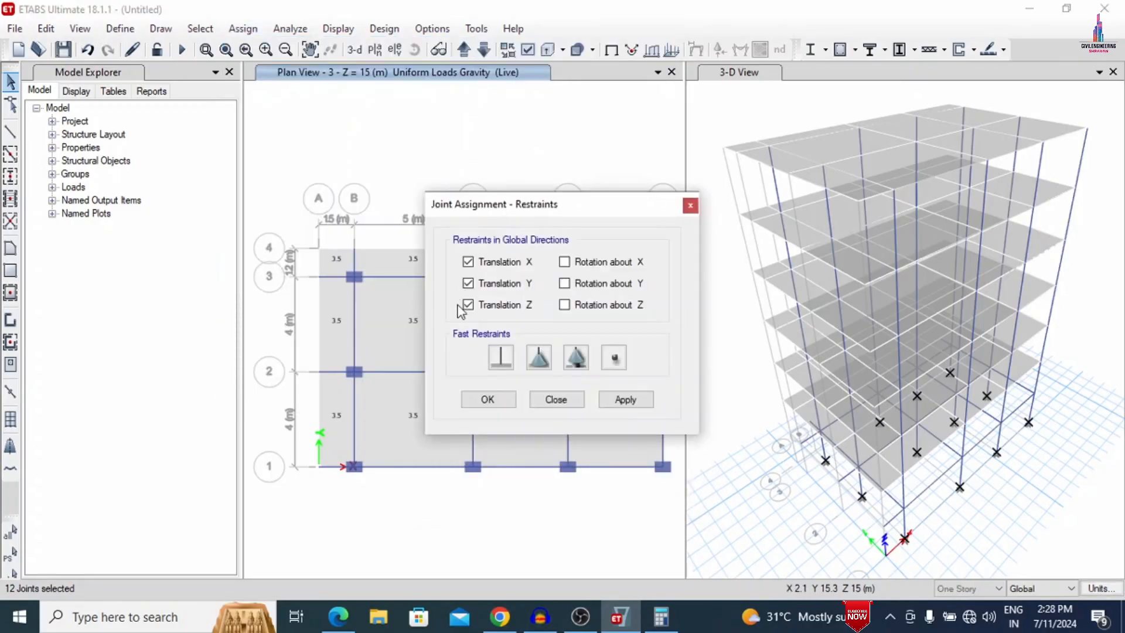
click(501, 357)
click(626, 401)
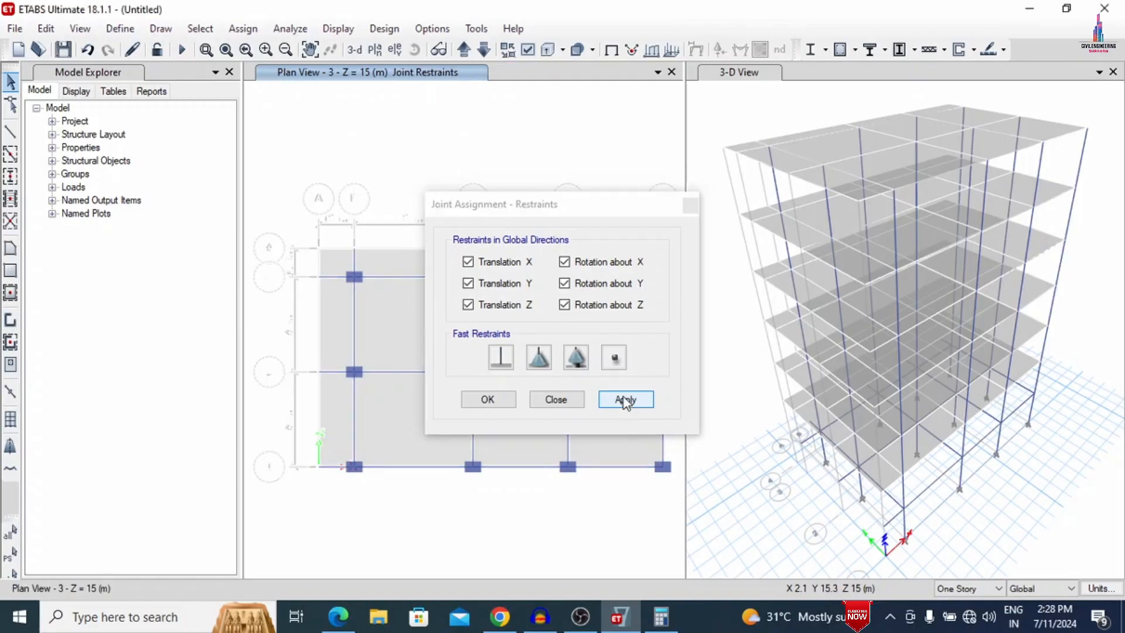
click(482, 401)
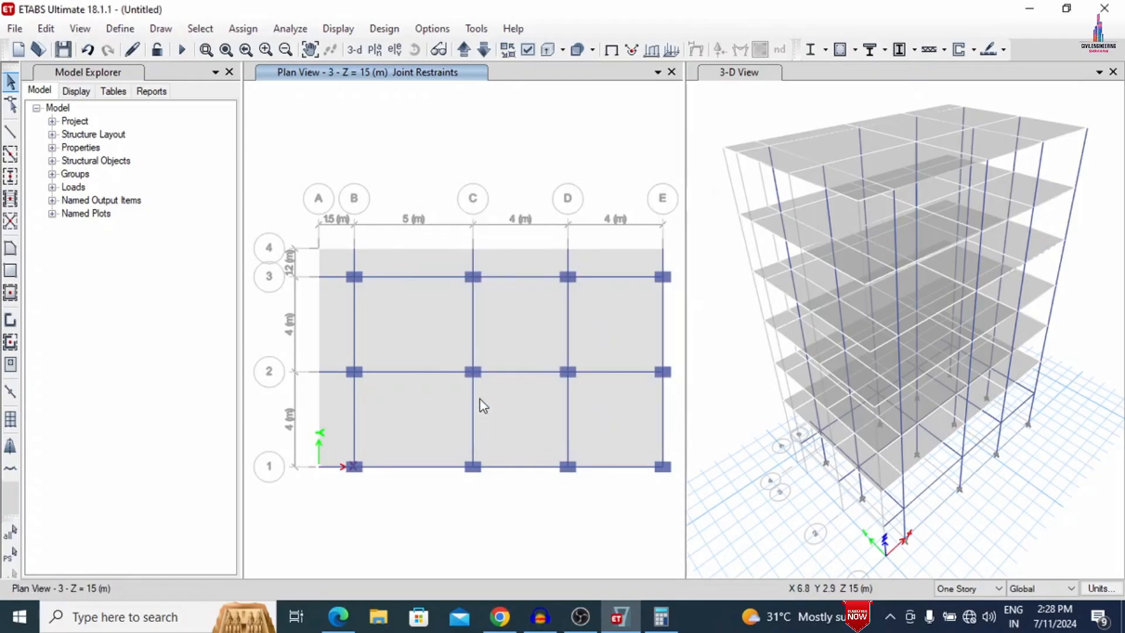
- Run a model check for joints against joints, frames and shells within the 1 mm tolerance
click(287, 29)
click(279, 47)
click(478, 138)
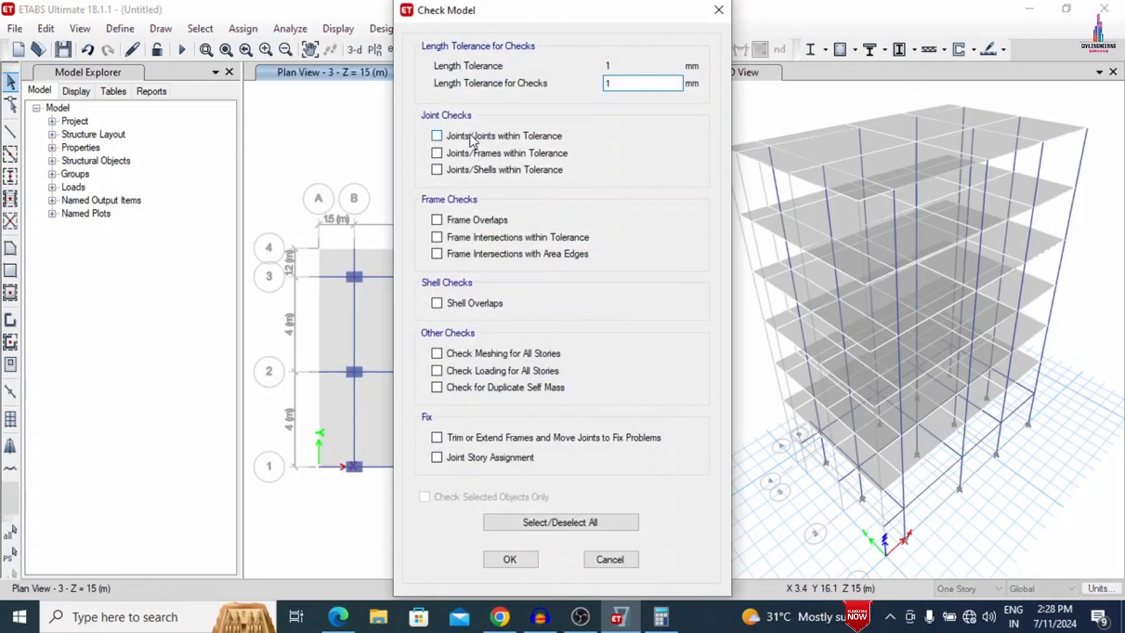
click(480, 155)
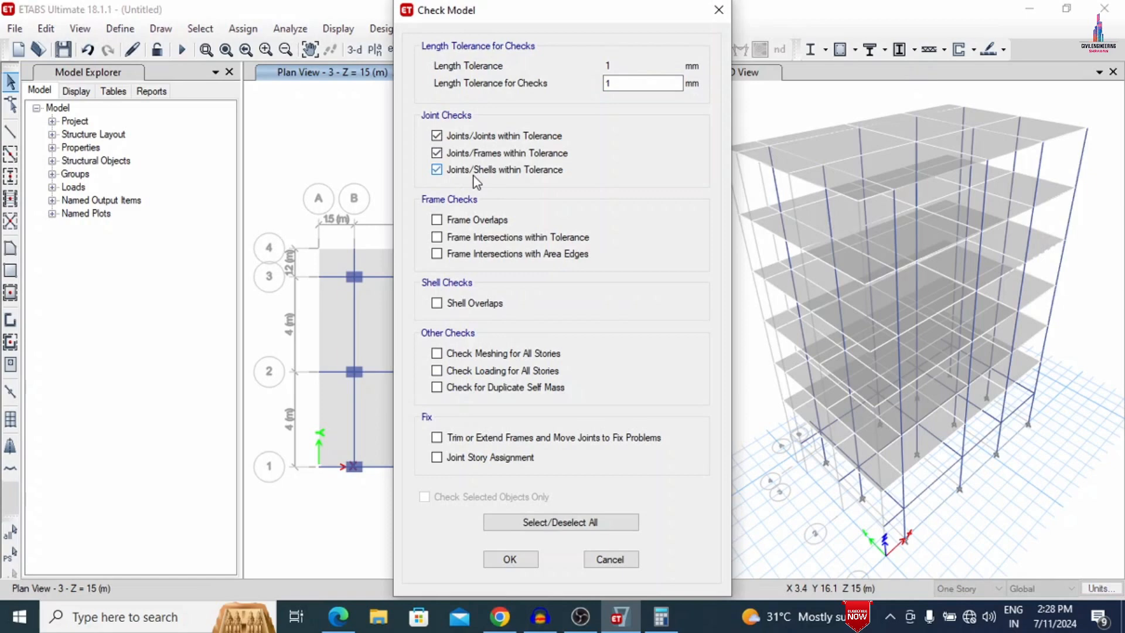
click(521, 559)
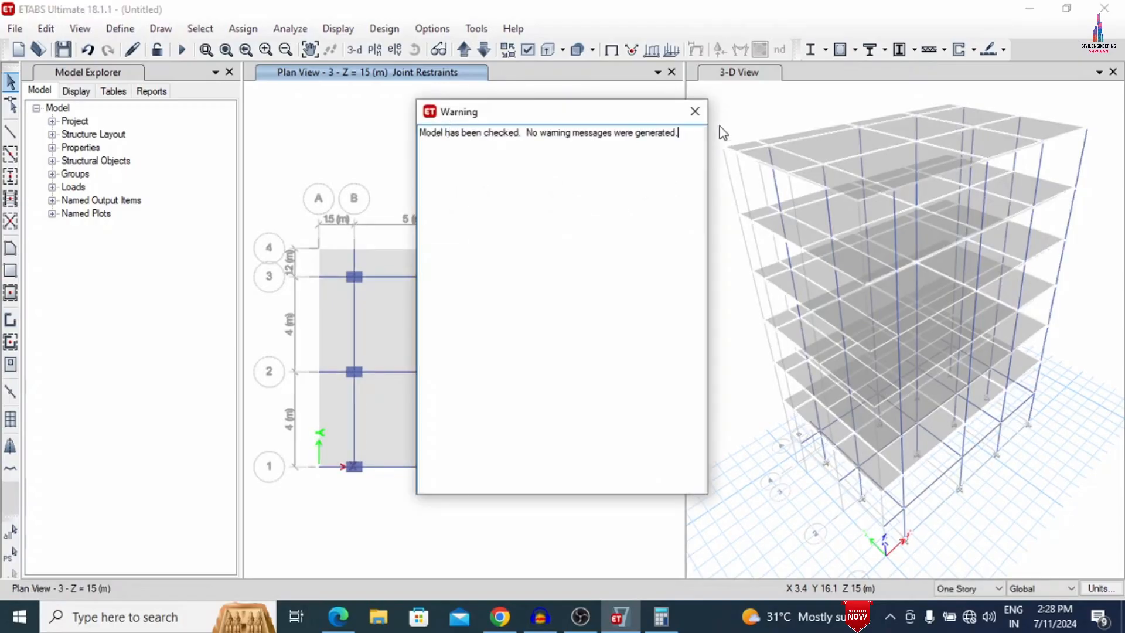
- Run the analysis for the load cases, saving the model file as G+5 in the CLAS folder
click(695, 111)
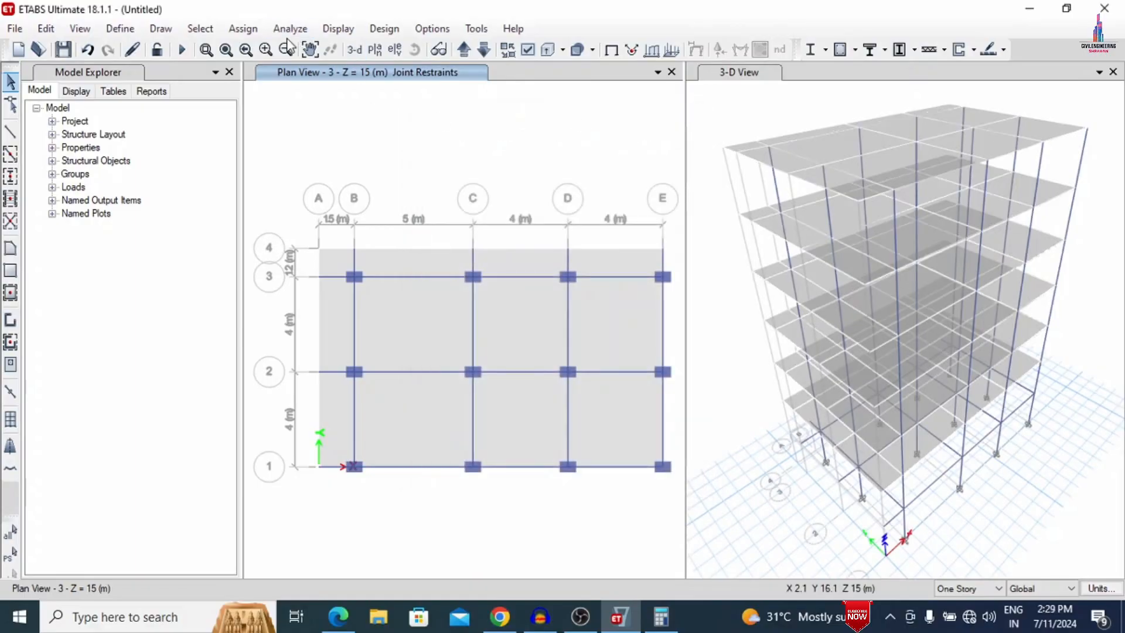
click(290, 28)
click(305, 95)
click(792, 440)
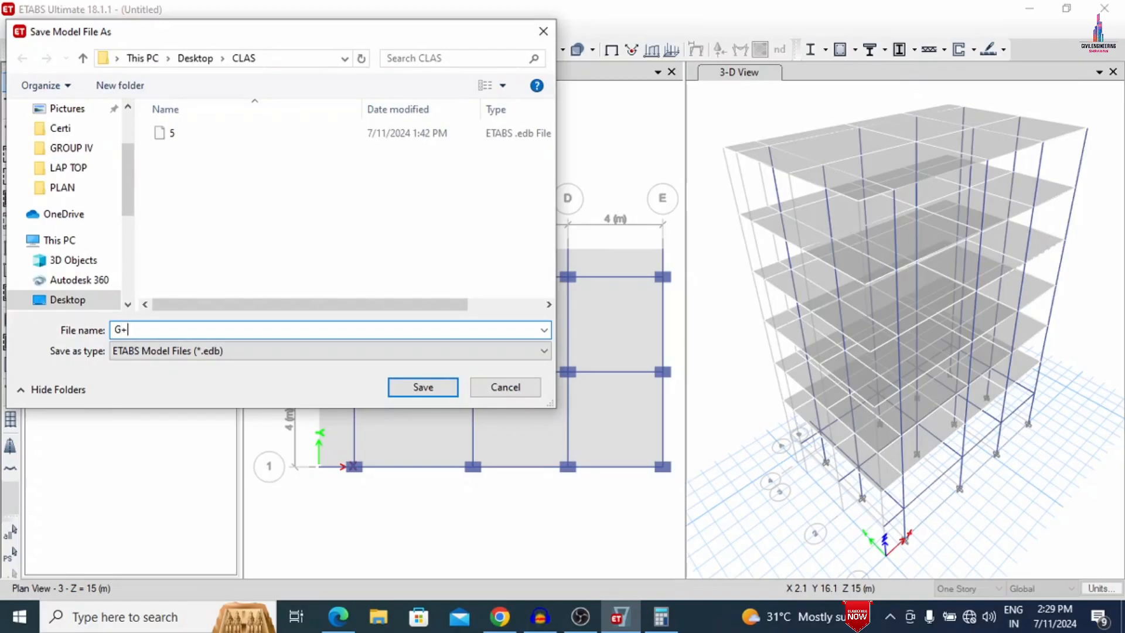
key(Return)
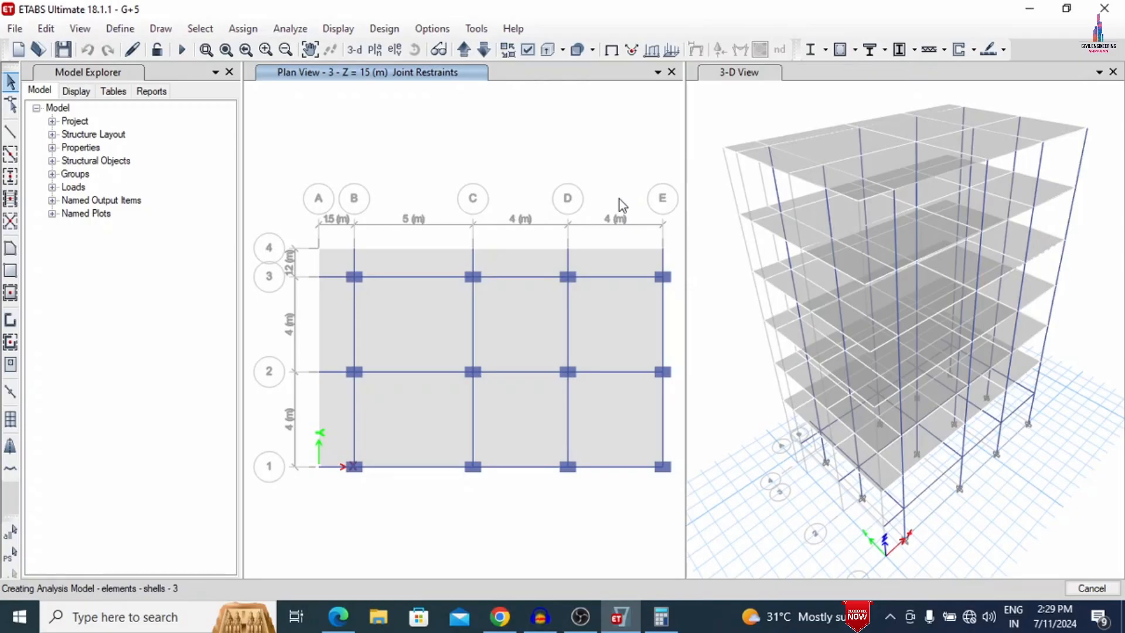
click(549, 625)
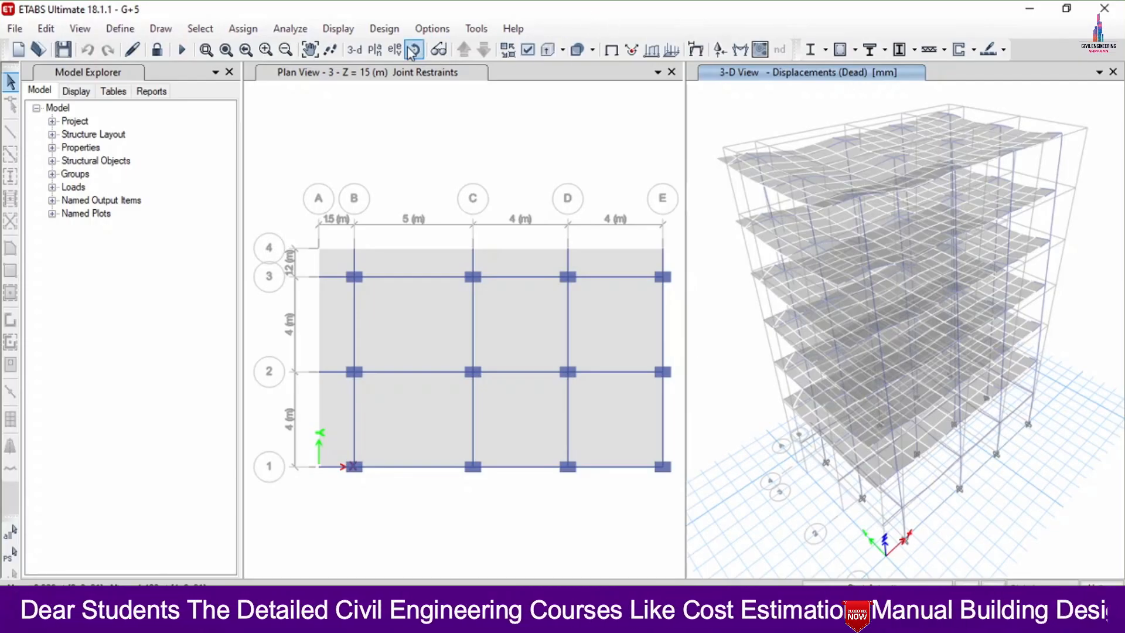
- Display the deformed shape for load combination DCon6 at step number 1
click(338, 28)
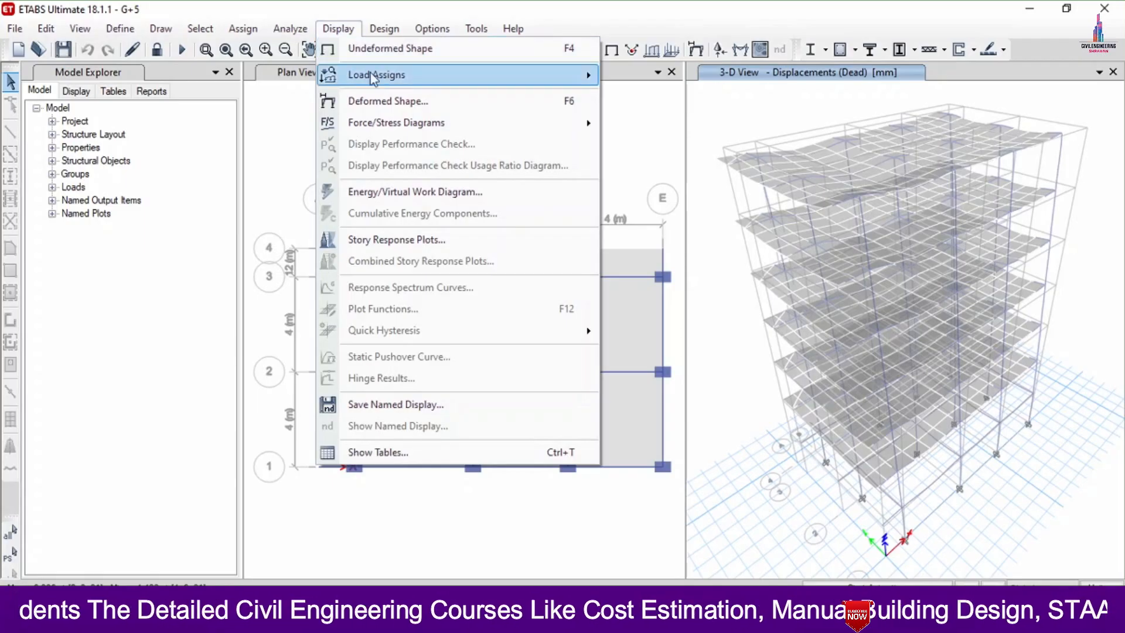
click(405, 100)
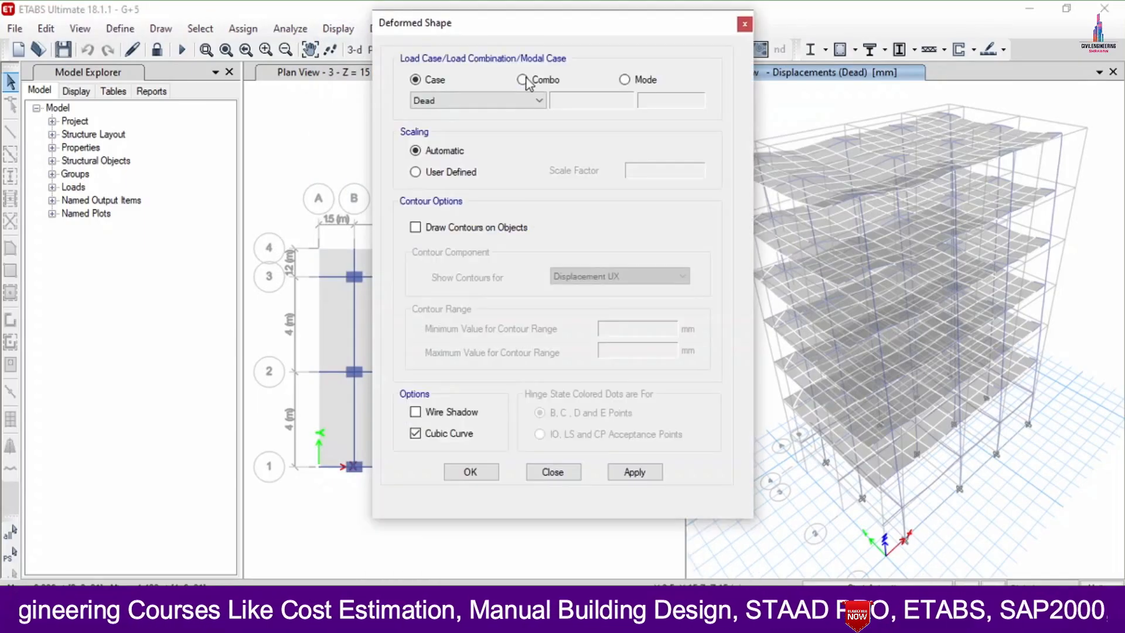
click(504, 101)
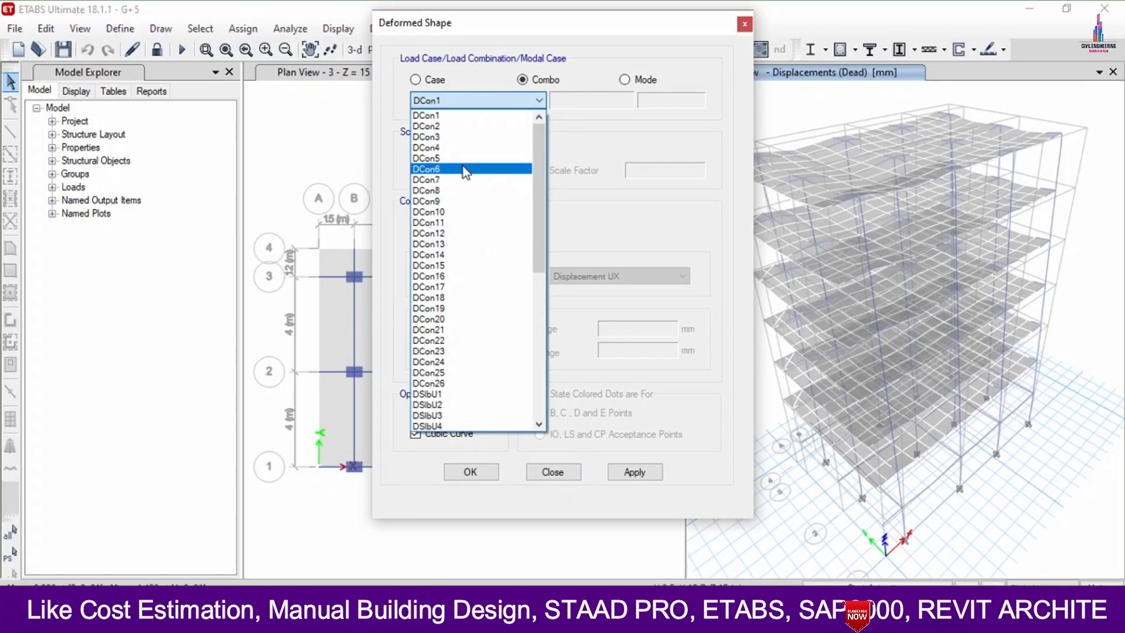
click(466, 170)
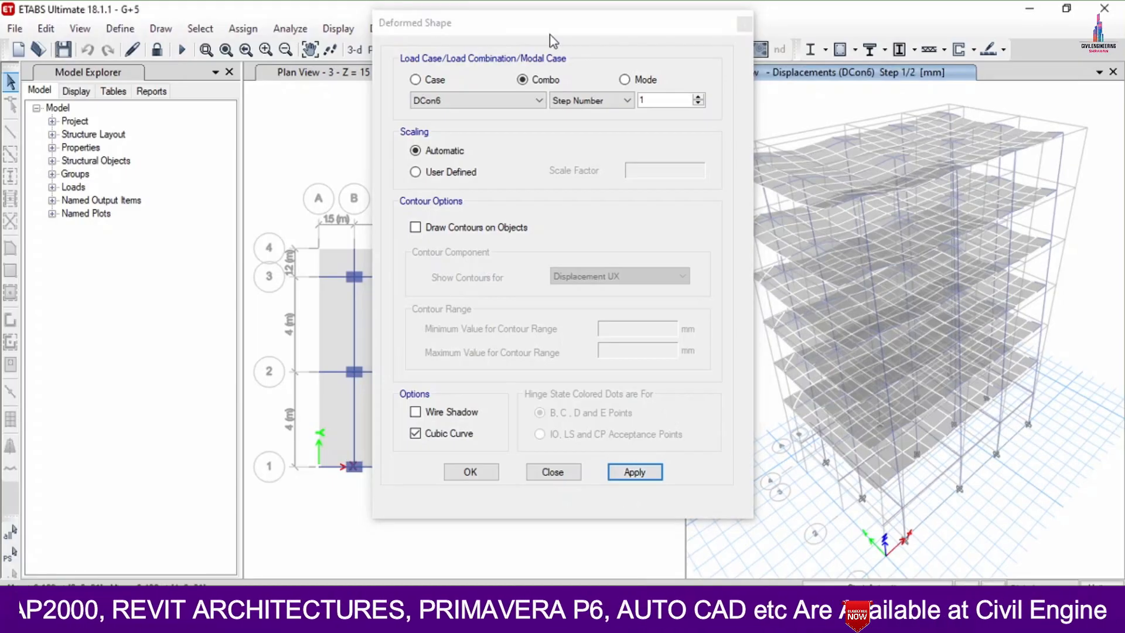
- Switch the DCon6 deformed shape display to step number 2
drag(550, 34, 351, 48)
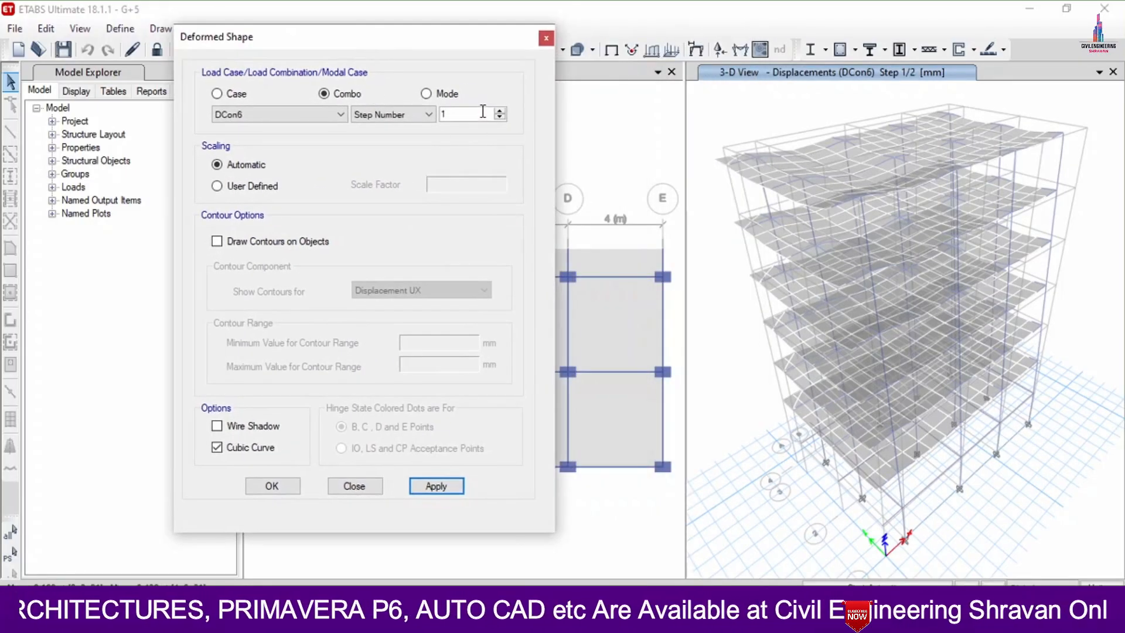
click(500, 110)
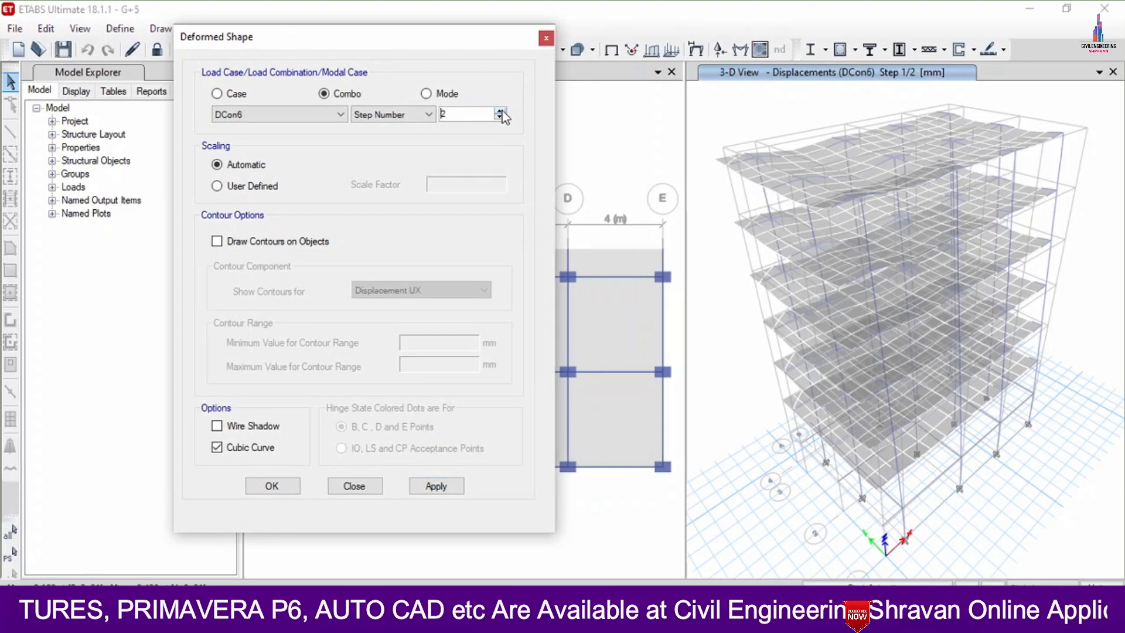
click(433, 486)
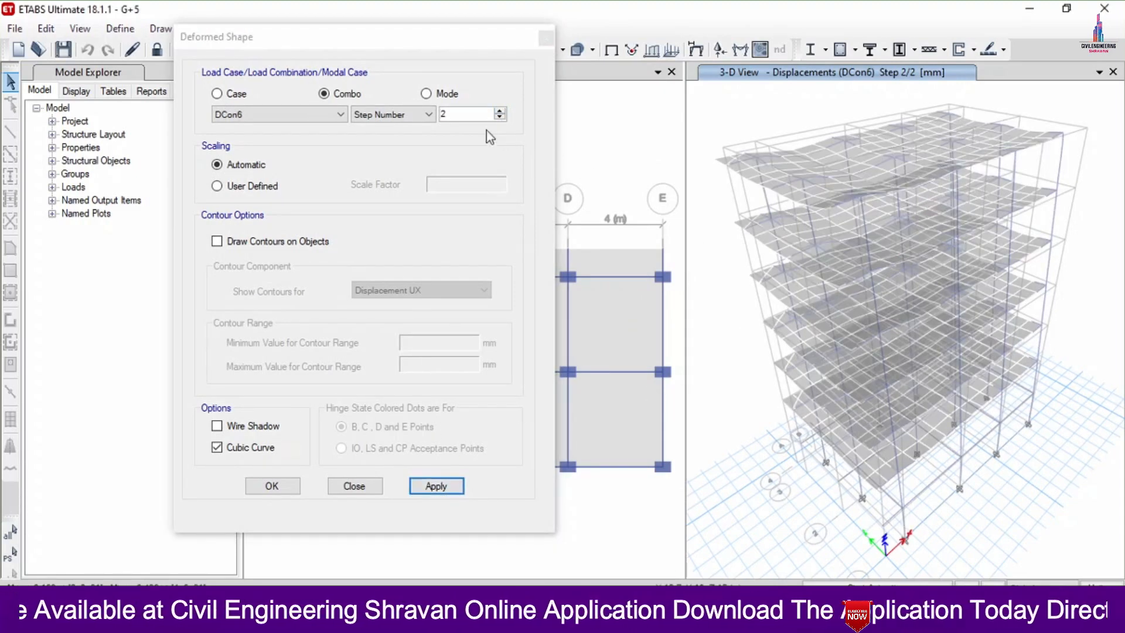
click(503, 111)
click(502, 112)
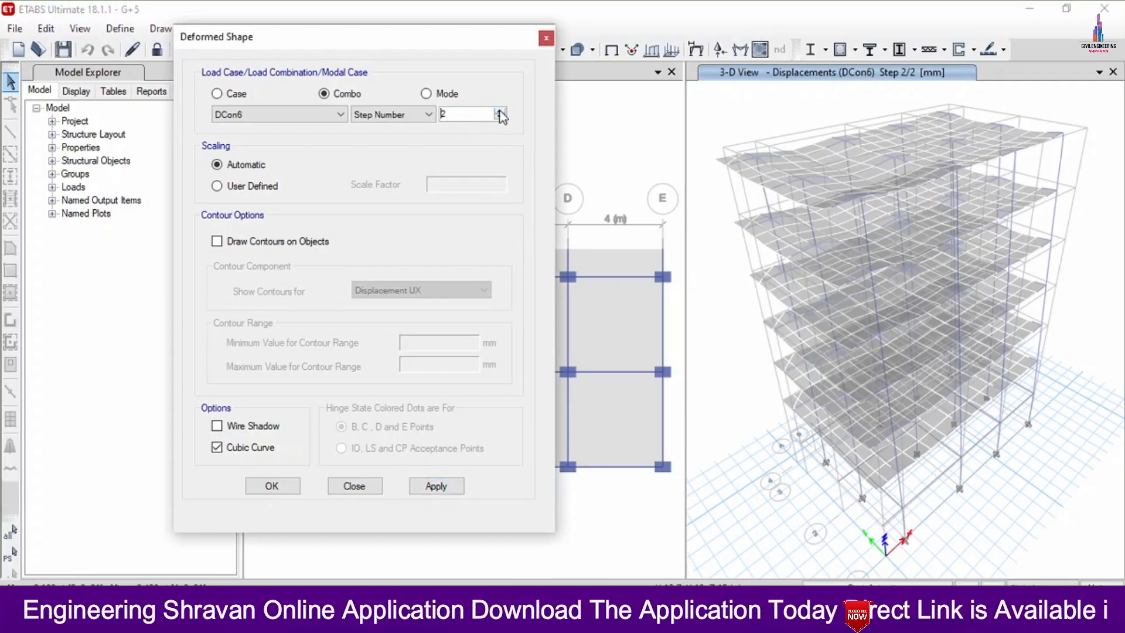
- Display the Modal case's mode shape for mode number 10
click(426, 93)
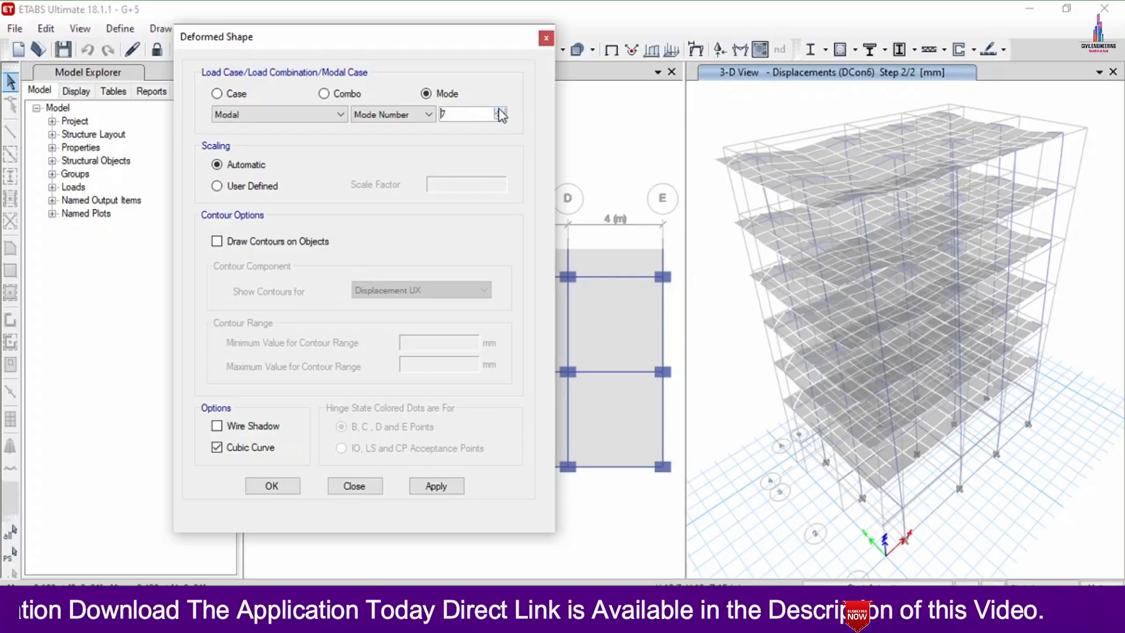
click(499, 111)
click(436, 486)
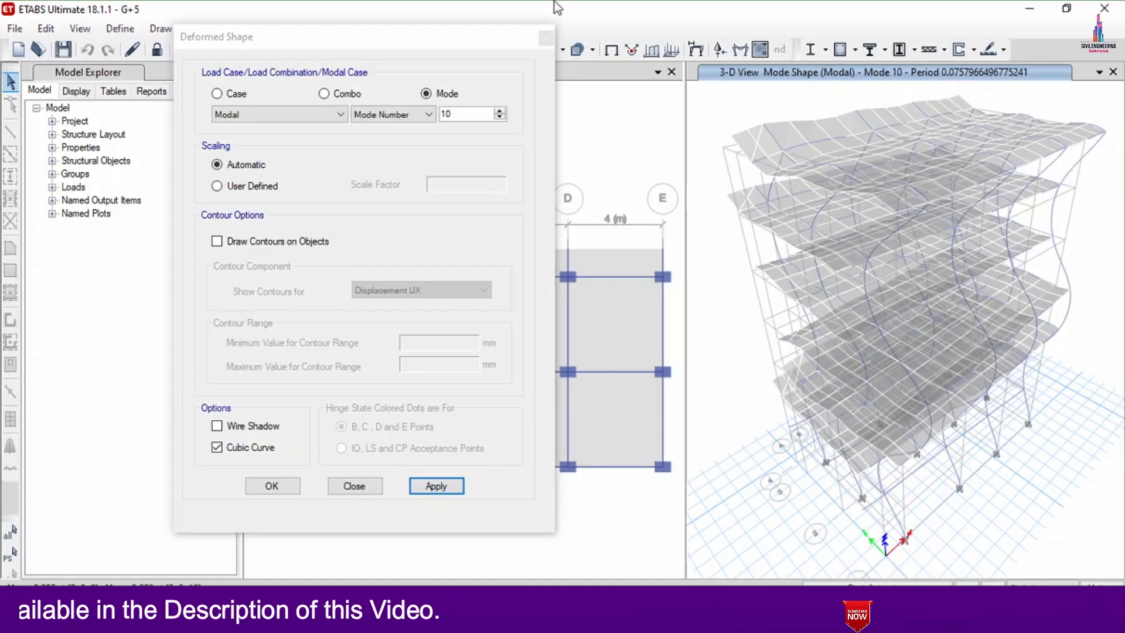
click(546, 38)
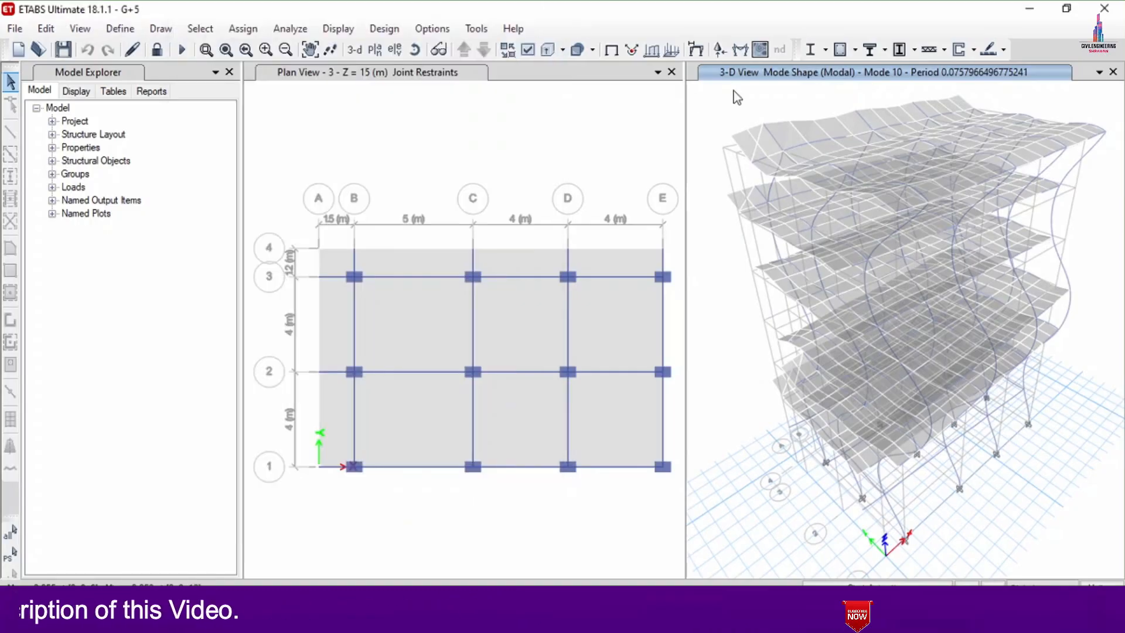
- Display the frame Shear 2-2 diagram for load combination DCon6 at step number 1
click(366, 31)
mouse_move(339, 28)
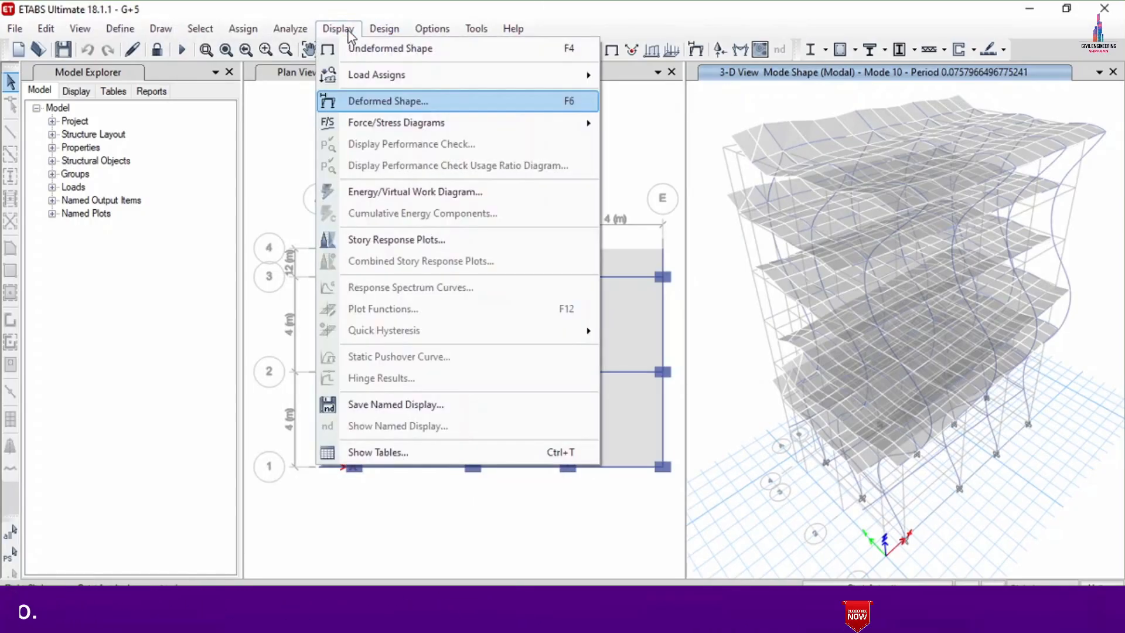
mouse_move(396, 120)
click(734, 173)
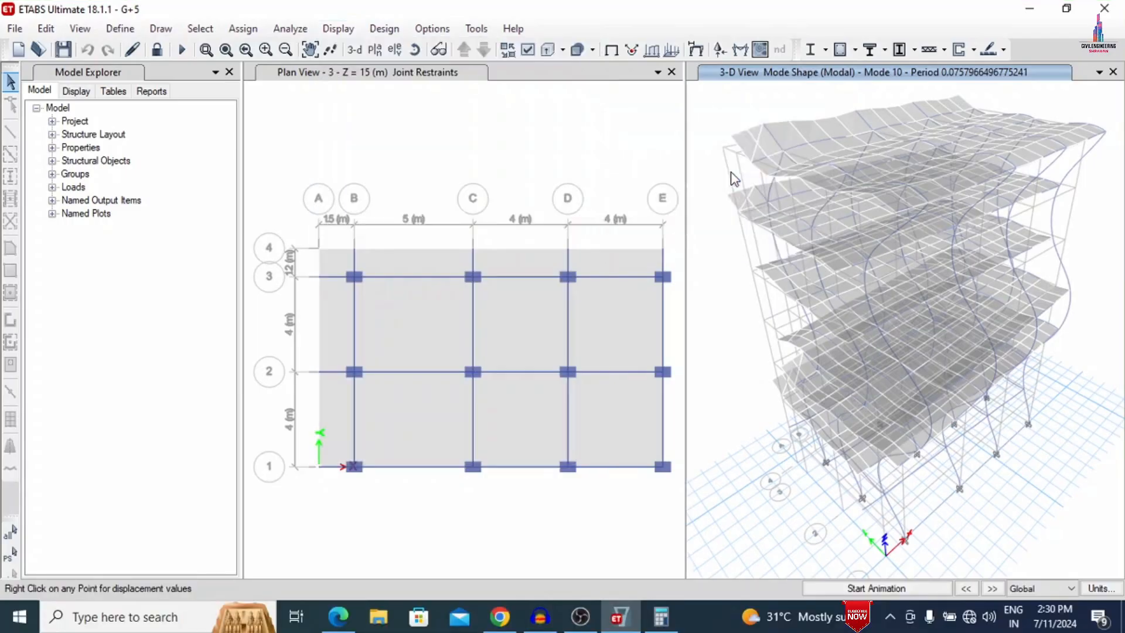
click(470, 166)
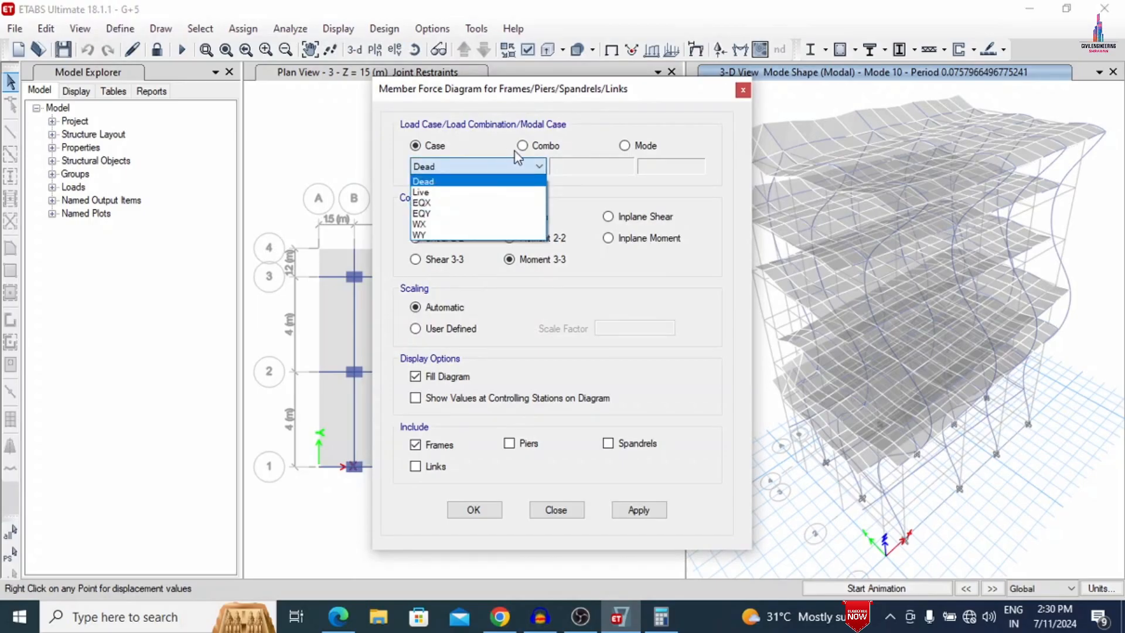
click(543, 150)
click(540, 148)
click(480, 167)
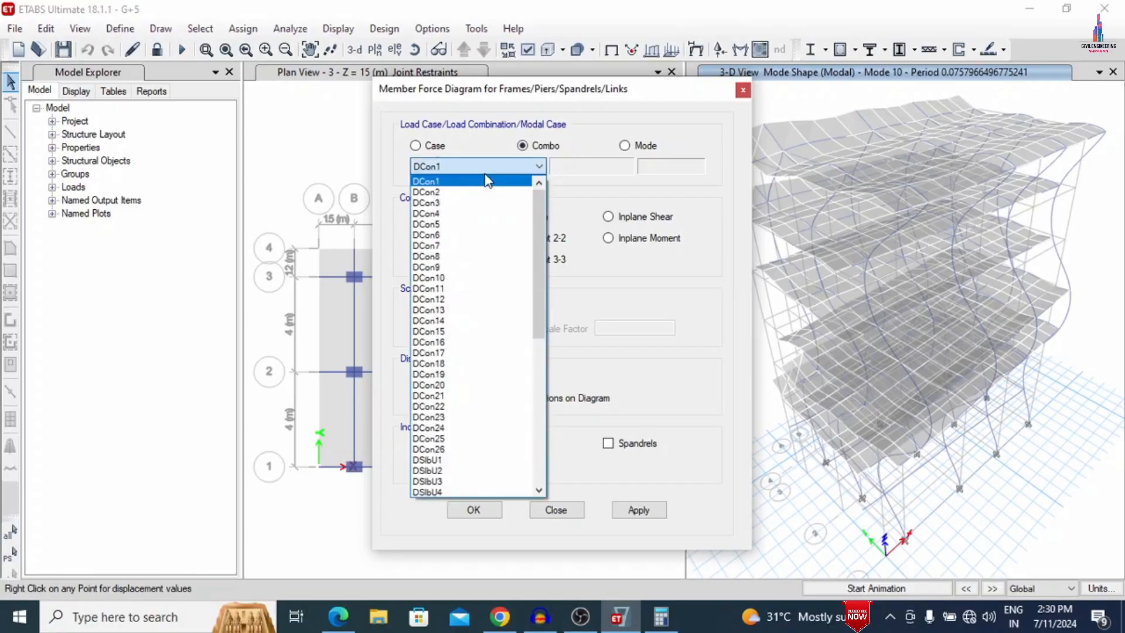
click(434, 235)
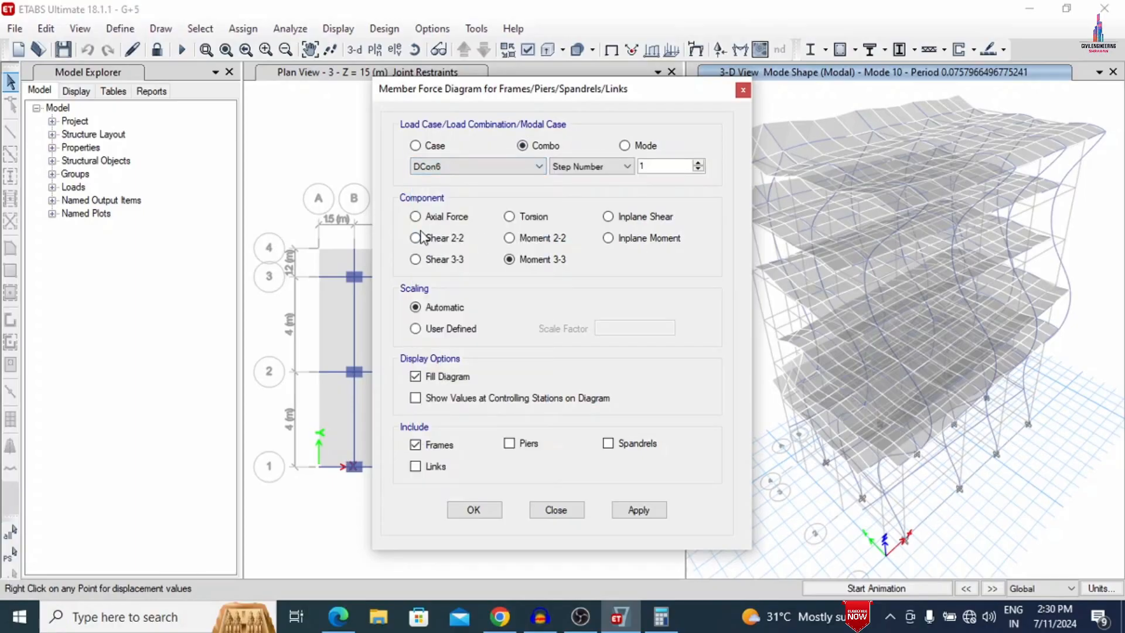
click(632, 511)
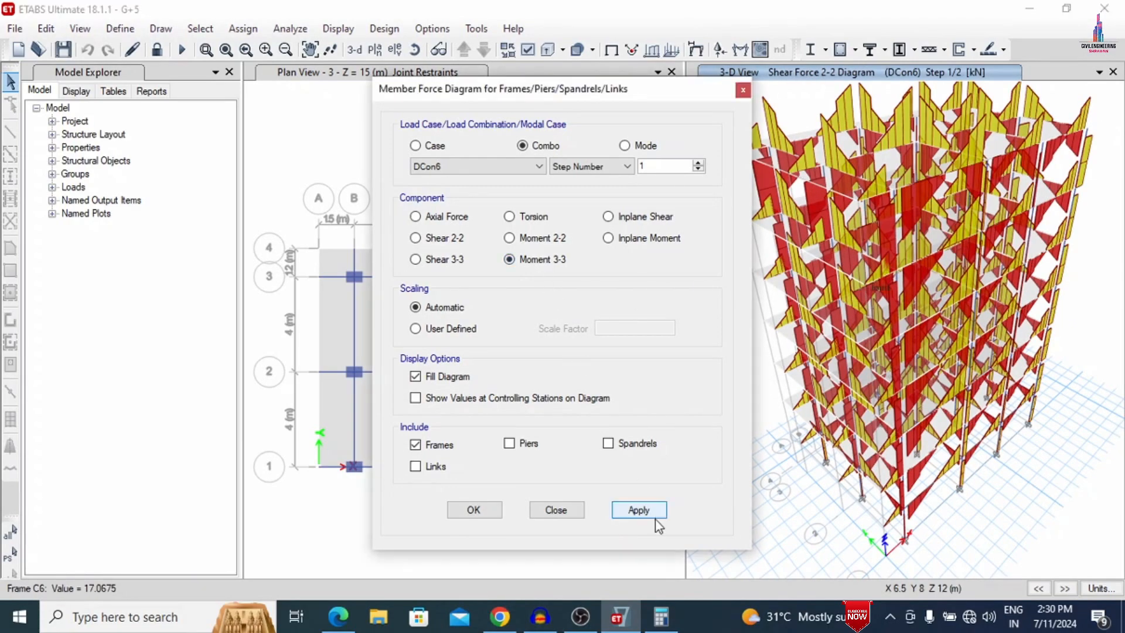
- Display the frame Moment 3-3 diagram and the Torsion diagram for load combination DCon6
click(639, 510)
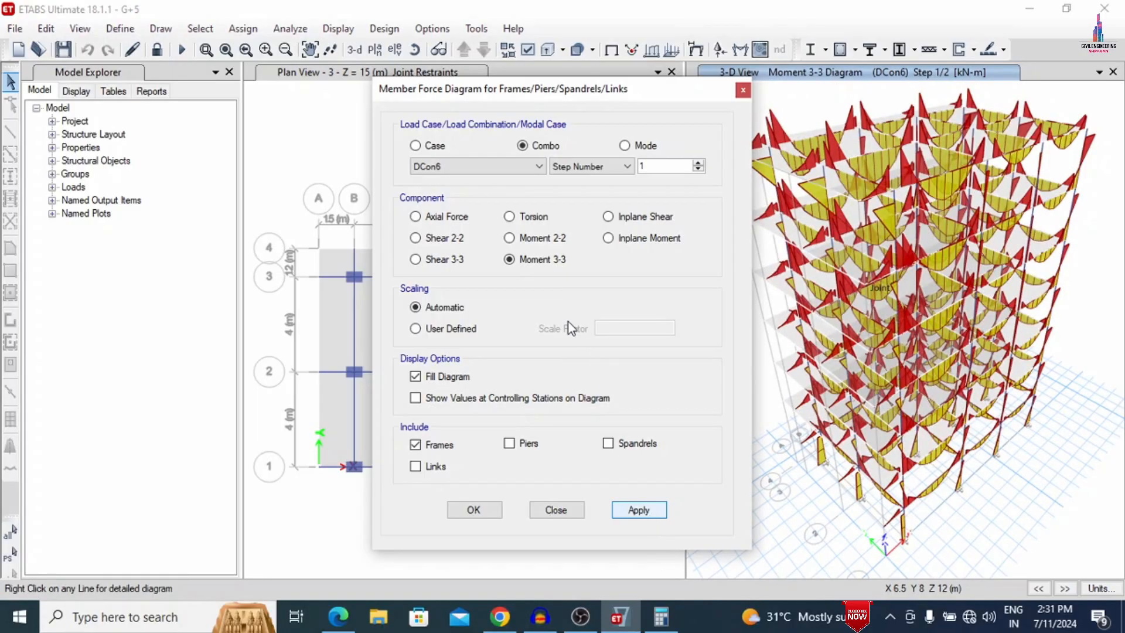
click(523, 219)
click(636, 516)
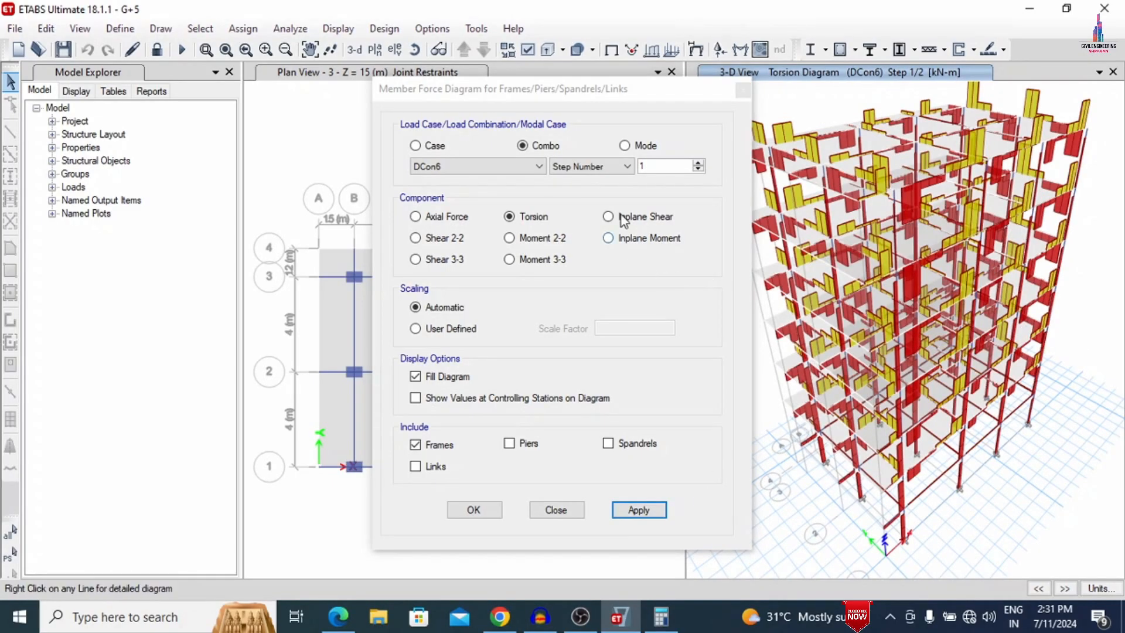
click(742, 91)
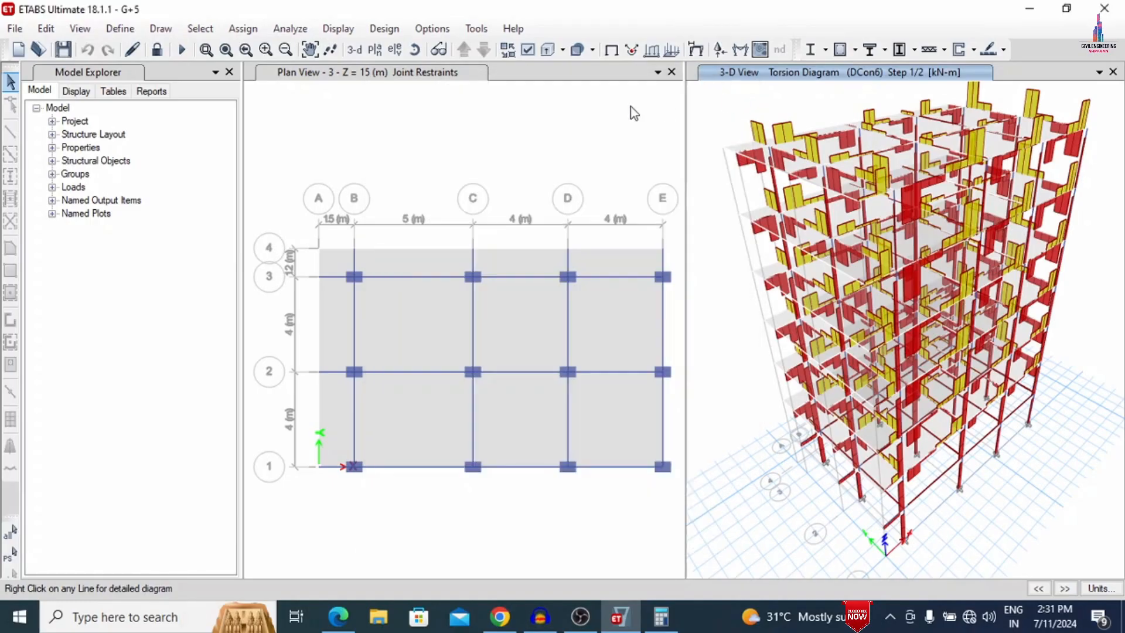
- Display the shell resultant force contours F11 and F22 for load combination DCon6 at step number 1
click(339, 31)
mouse_move(434, 125)
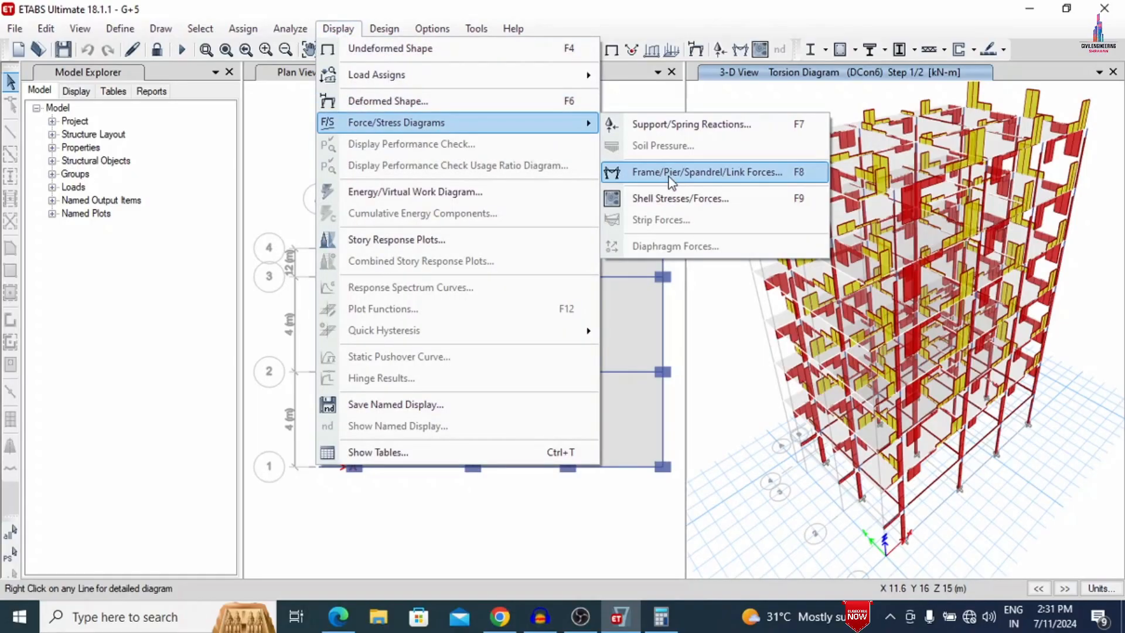
click(665, 199)
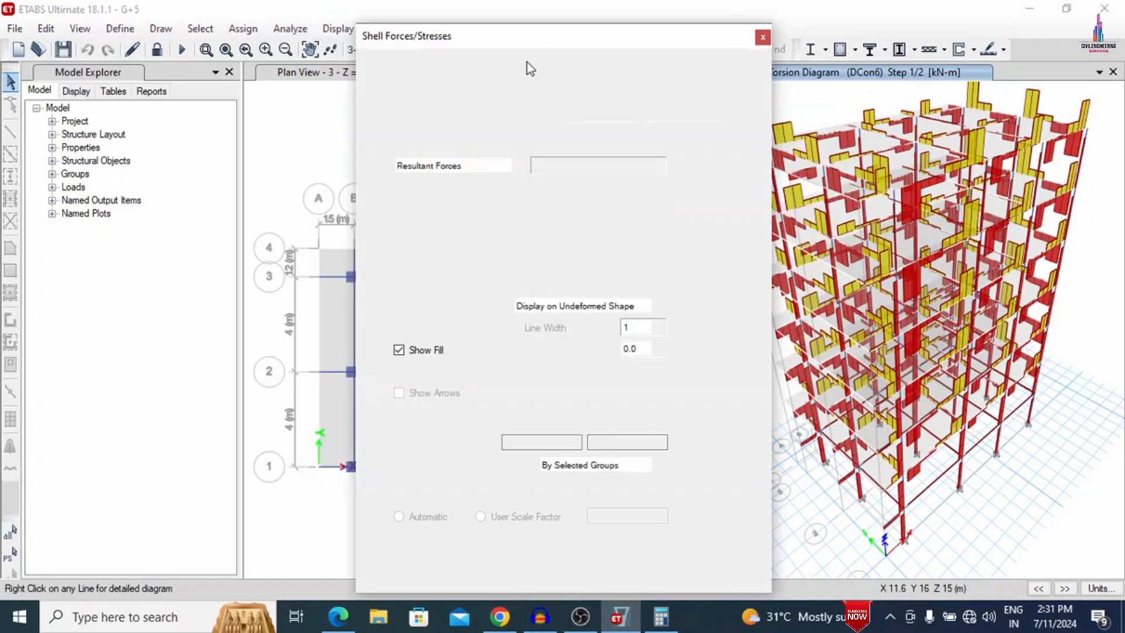
drag(561, 37, 405, 16)
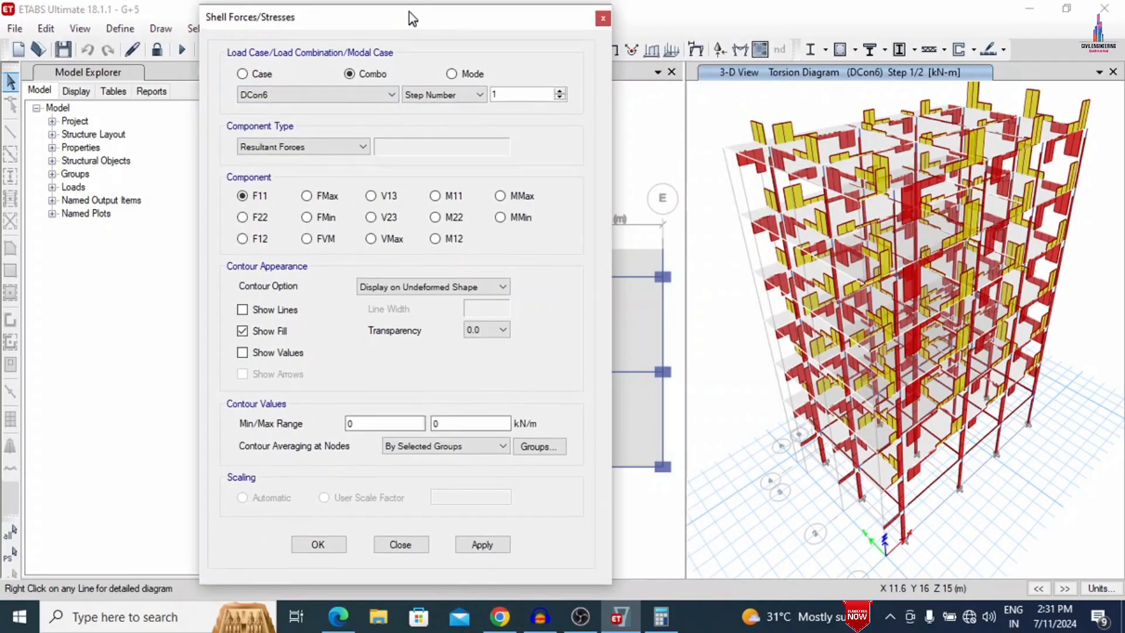
click(503, 545)
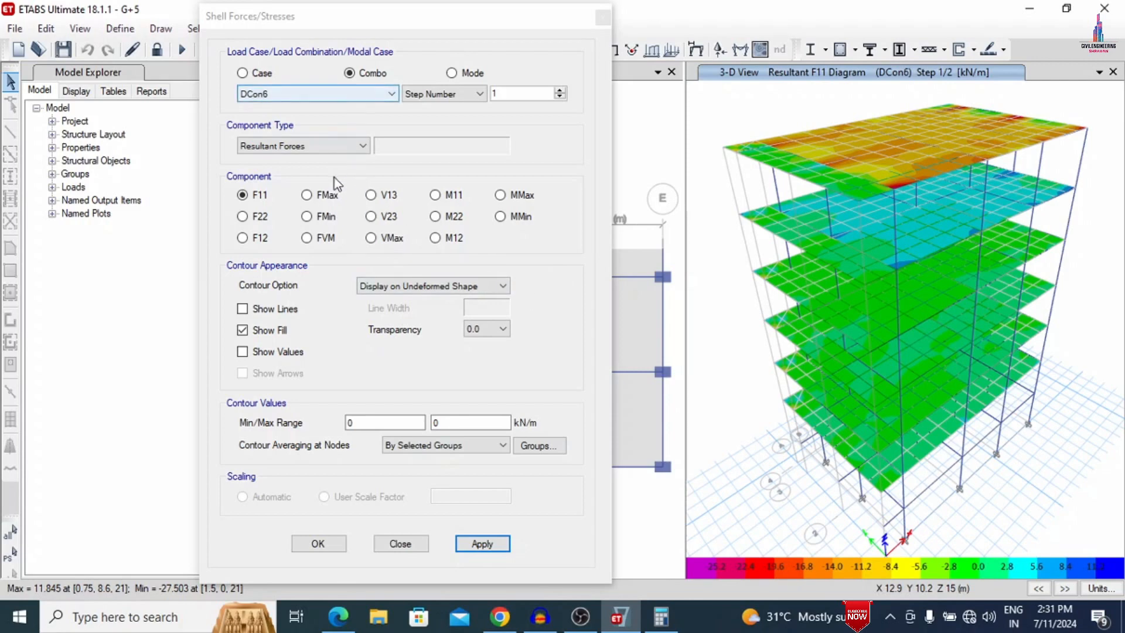
click(262, 217)
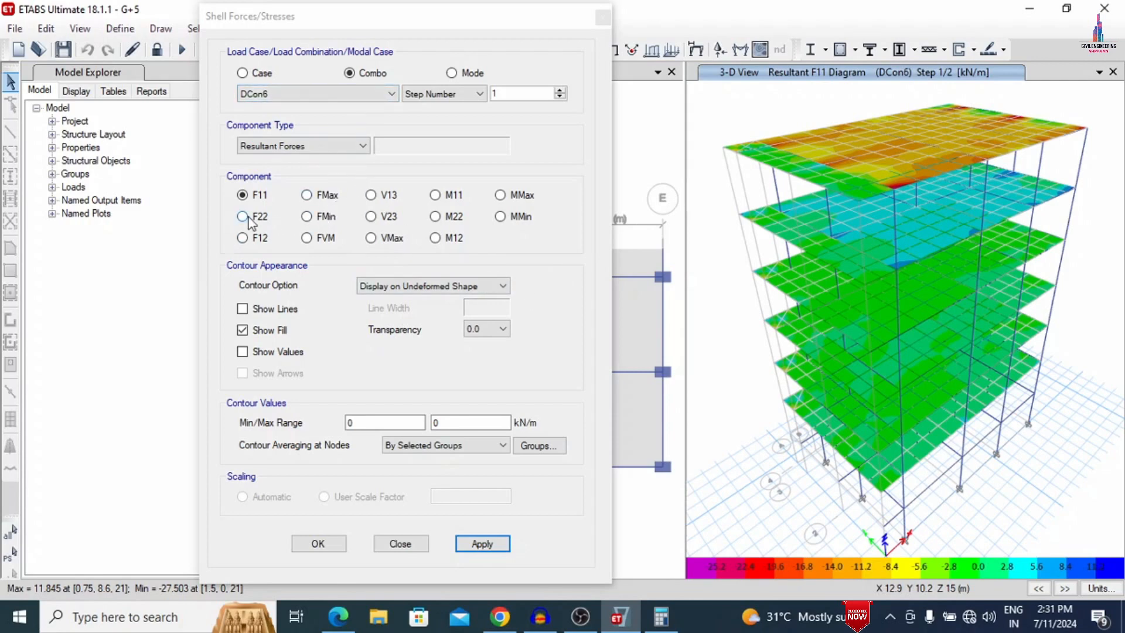
click(471, 544)
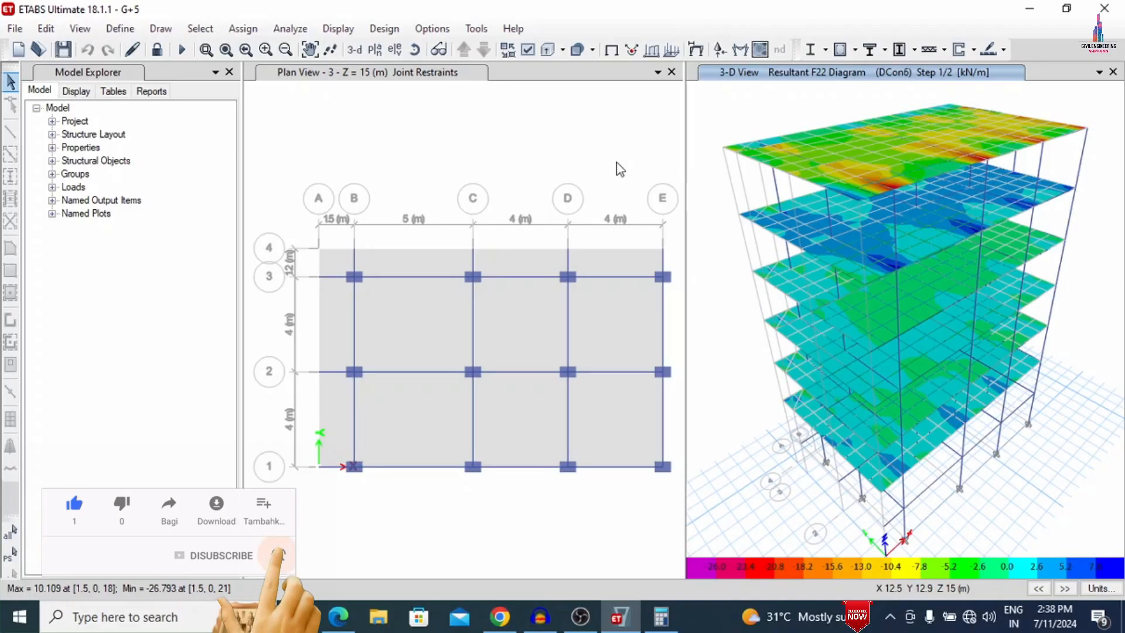
- Unlock the model and add auto-width design strips in strip layer A along grid system G1's X direction on story 5
click(158, 50)
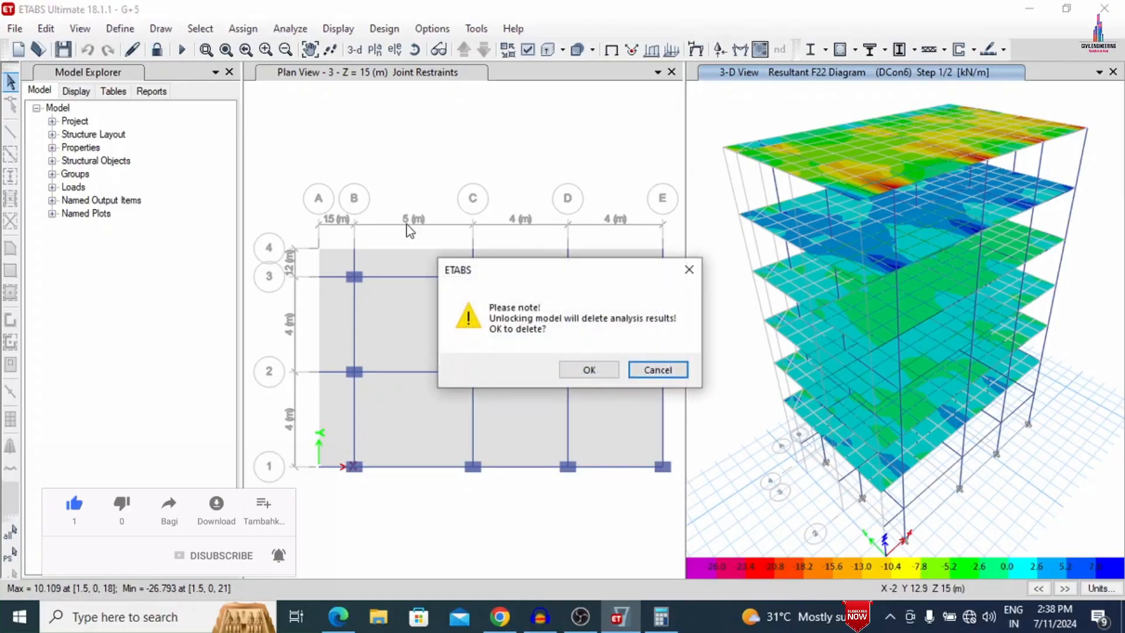
click(603, 370)
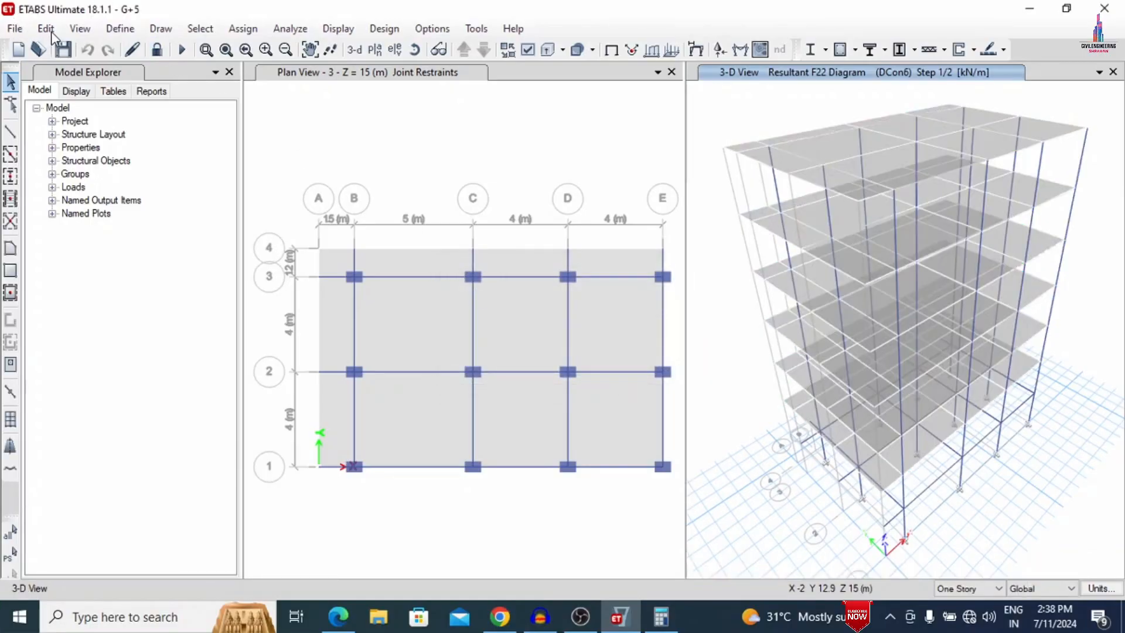
click(51, 30)
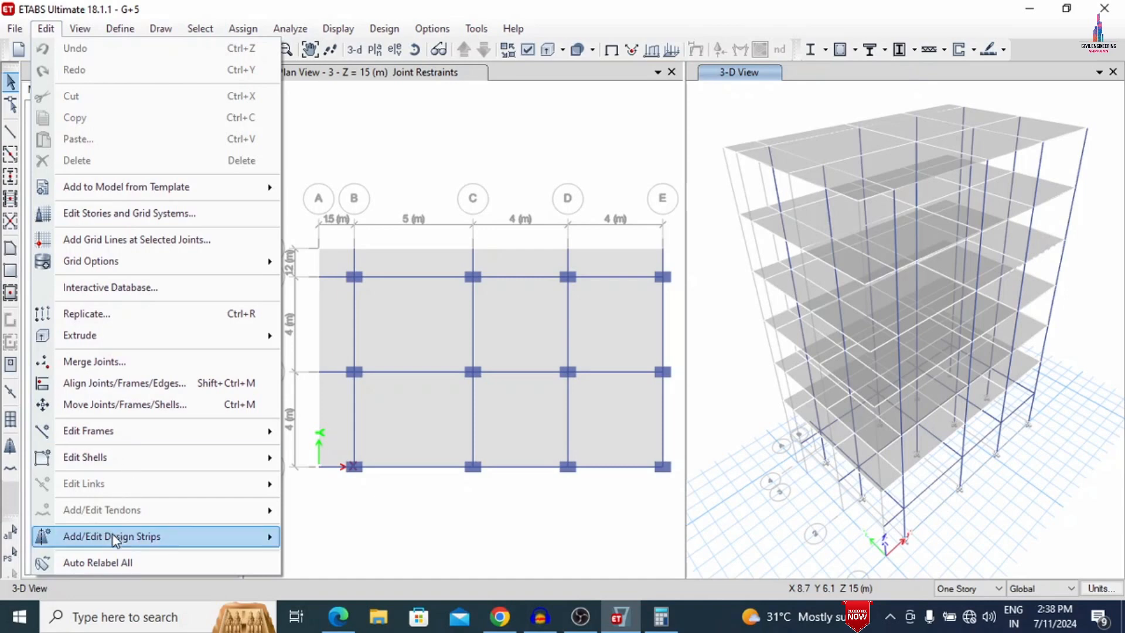
mouse_move(116, 540)
click(355, 532)
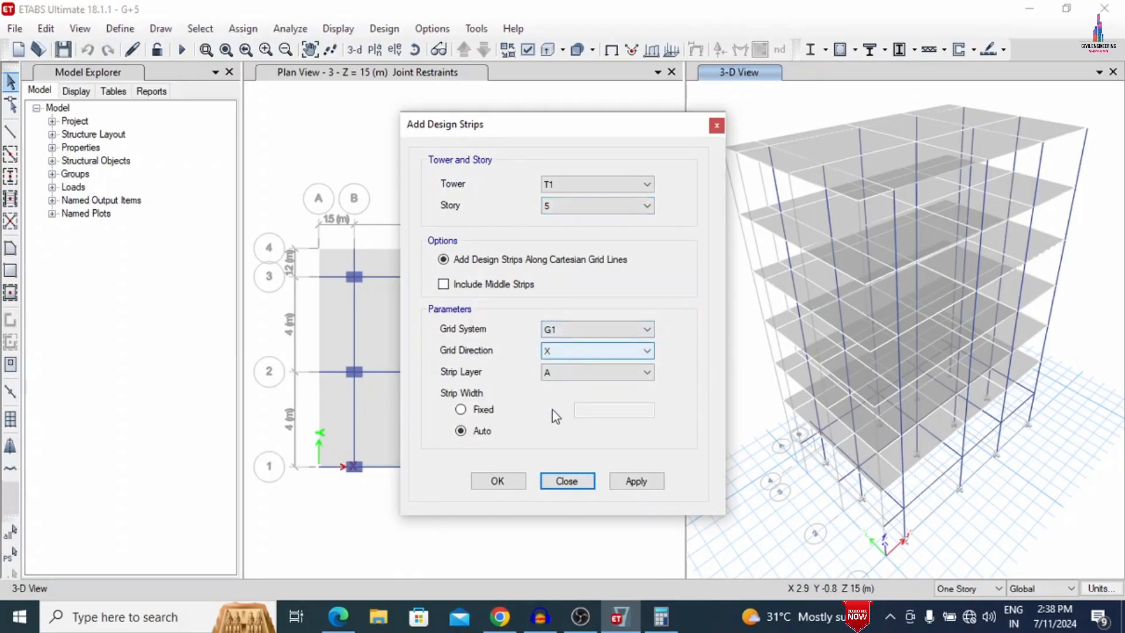
click(634, 479)
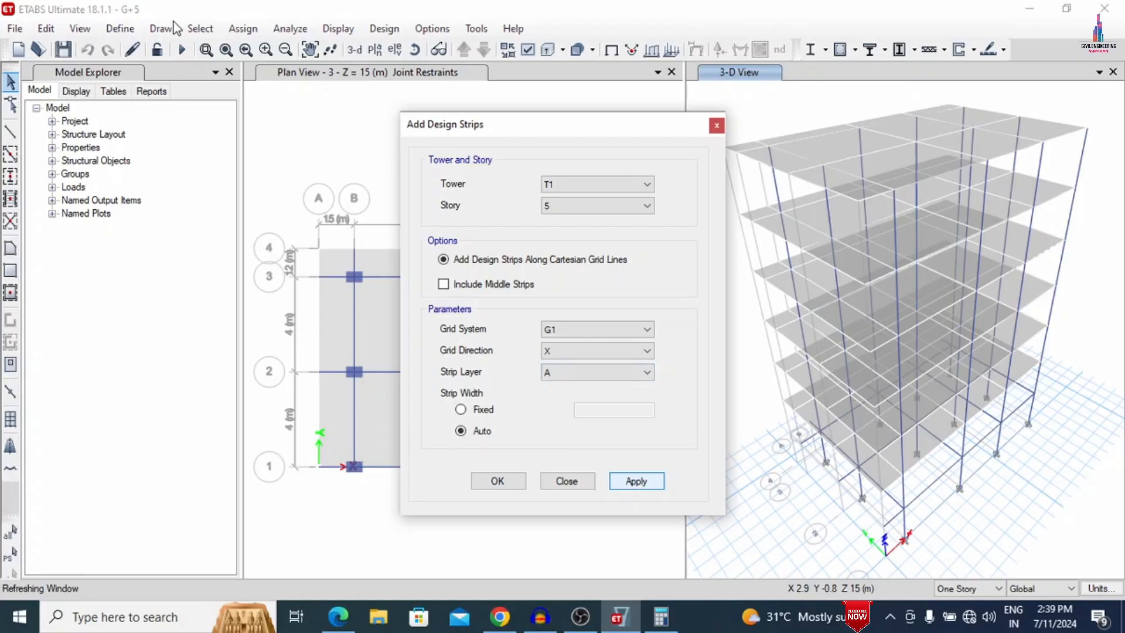
- Add auto-width design strips in strip layer B along grid system G1's Y direction on story 5
click(577, 353)
click(561, 378)
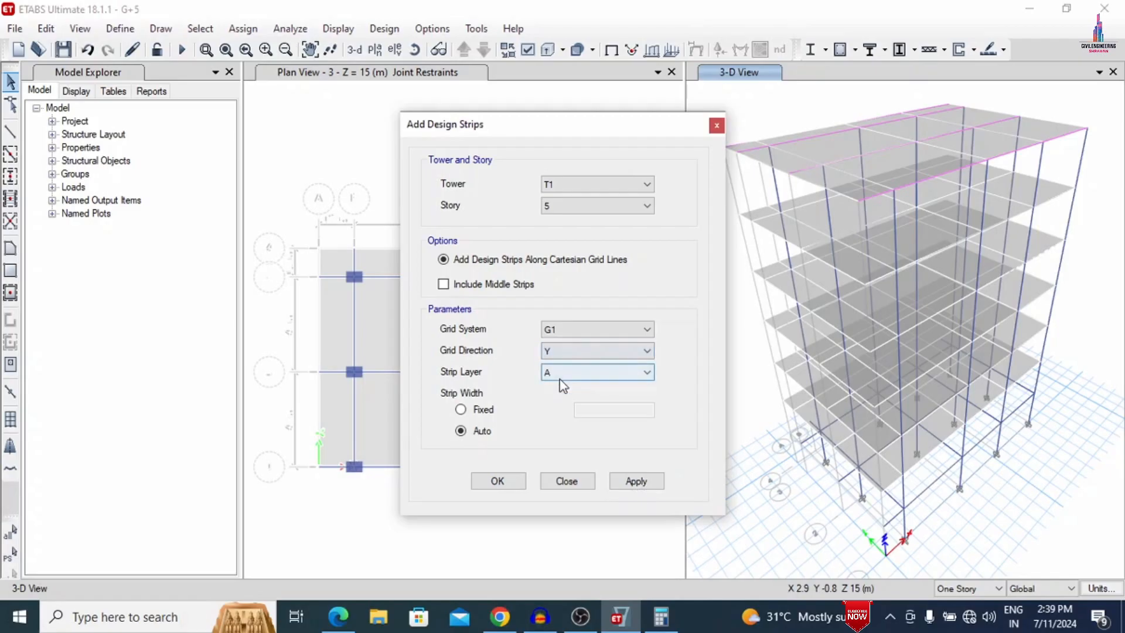
click(561, 375)
click(551, 399)
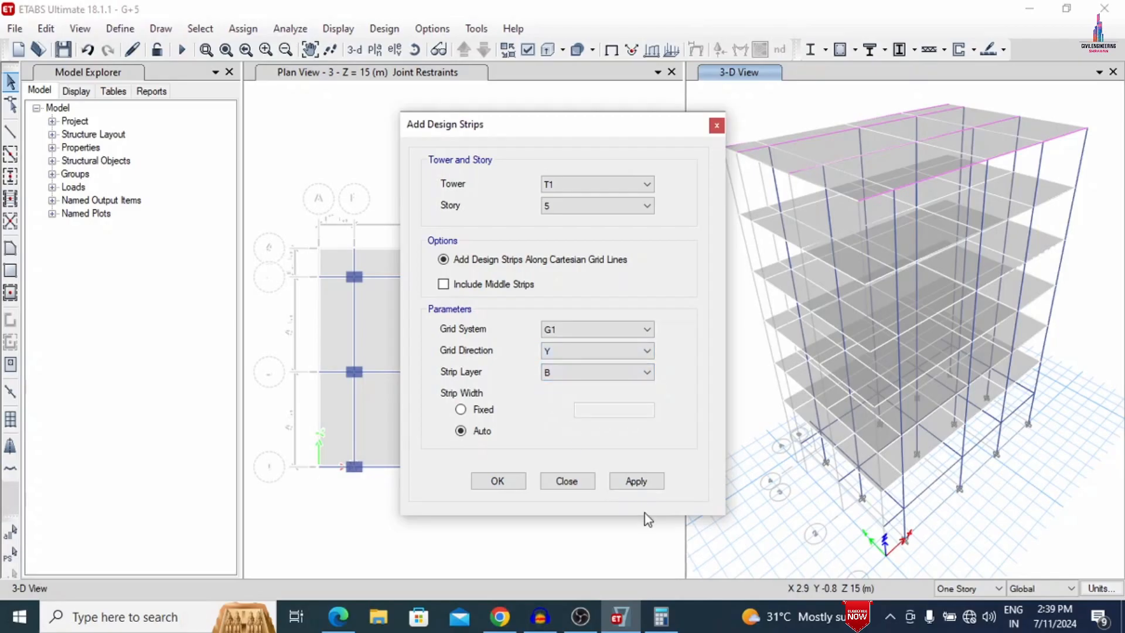
click(649, 482)
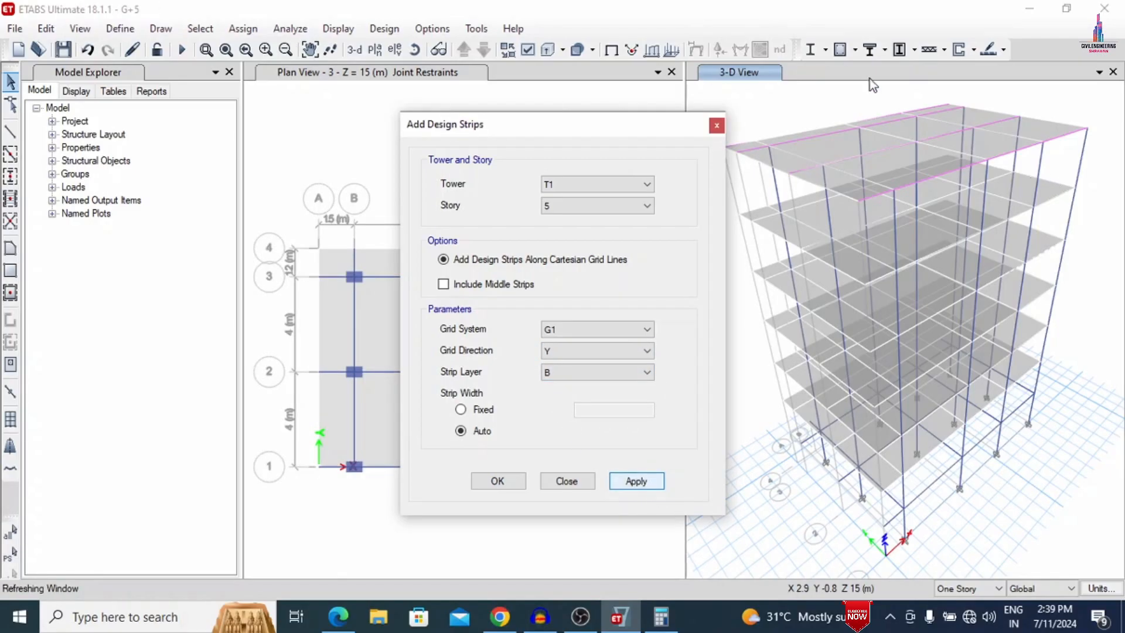
- Add auto-width design strips in strip layer A along grid system G1's X direction on story 4
click(593, 209)
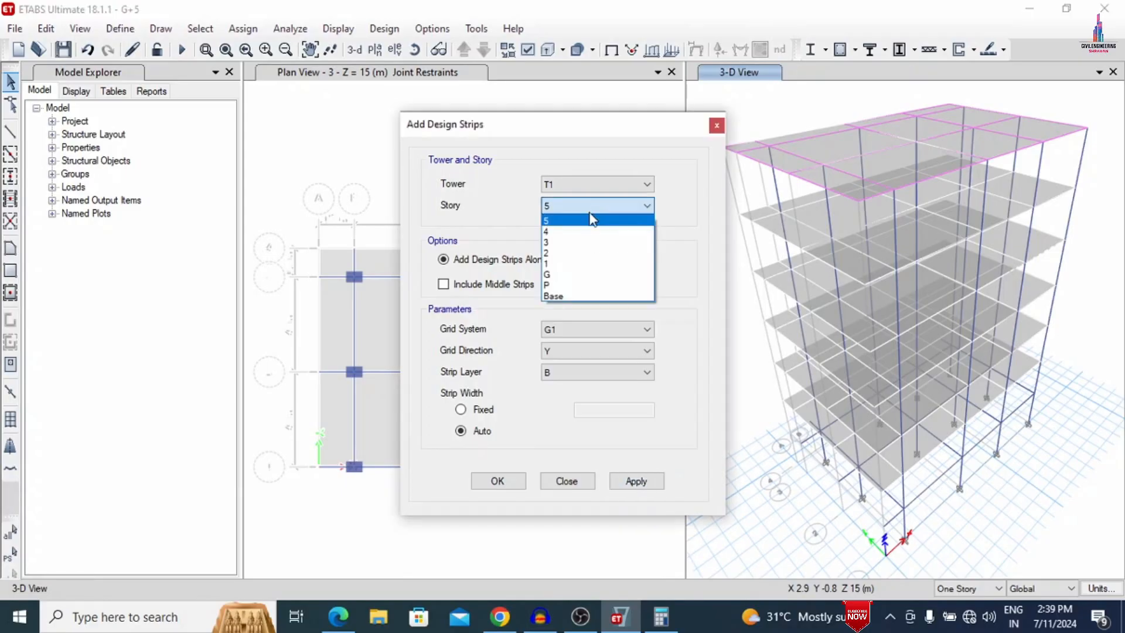
click(585, 226)
click(555, 350)
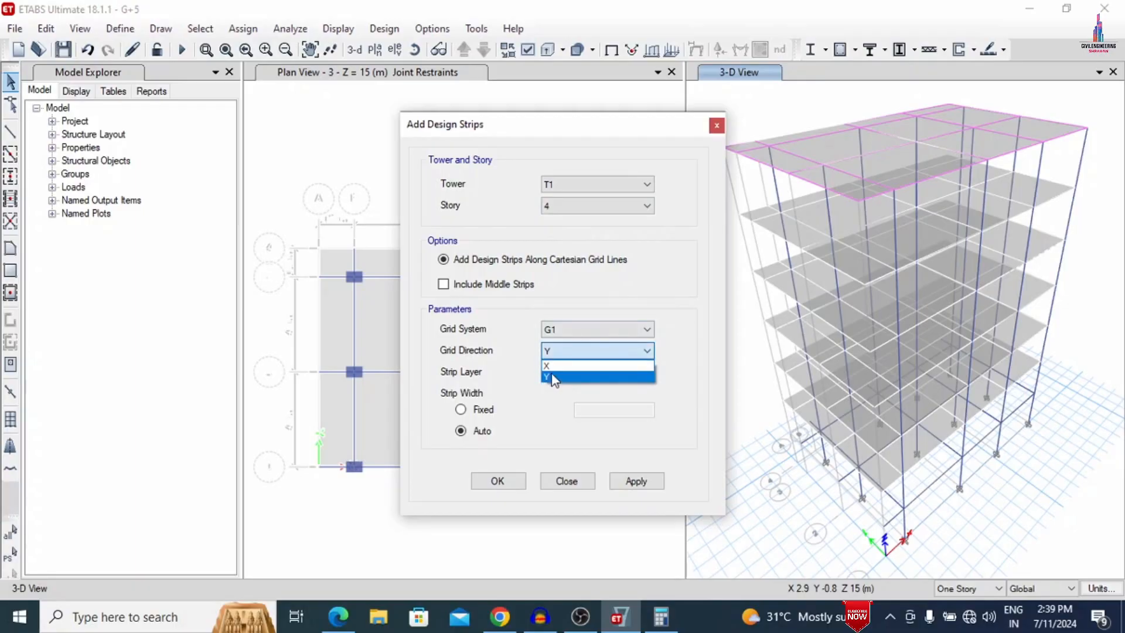
click(555, 365)
click(555, 371)
click(551, 388)
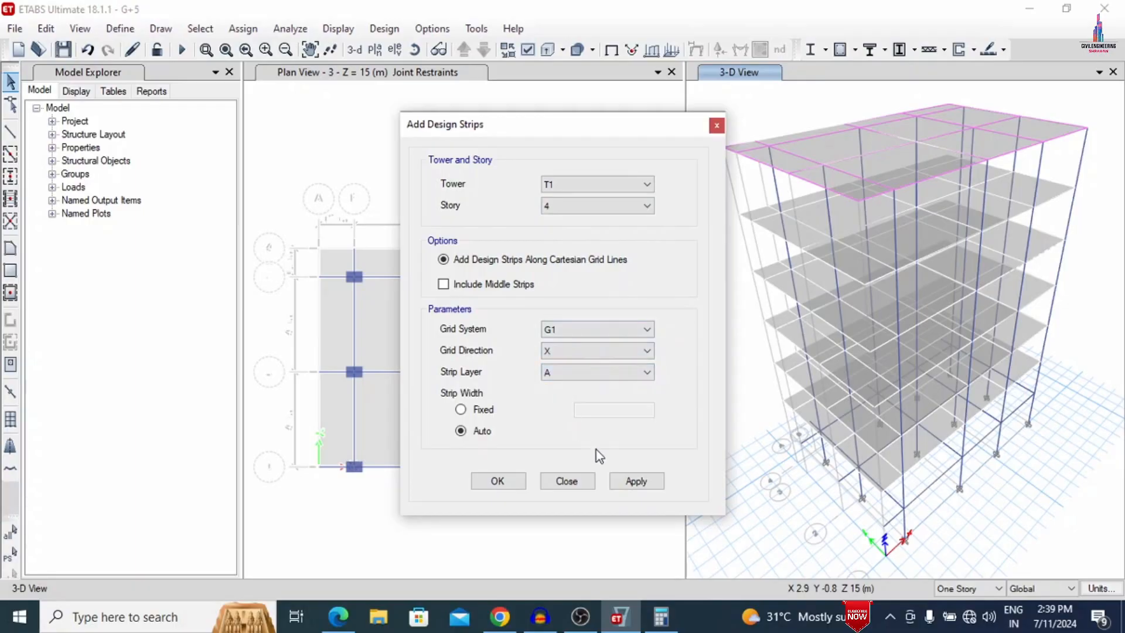
click(634, 480)
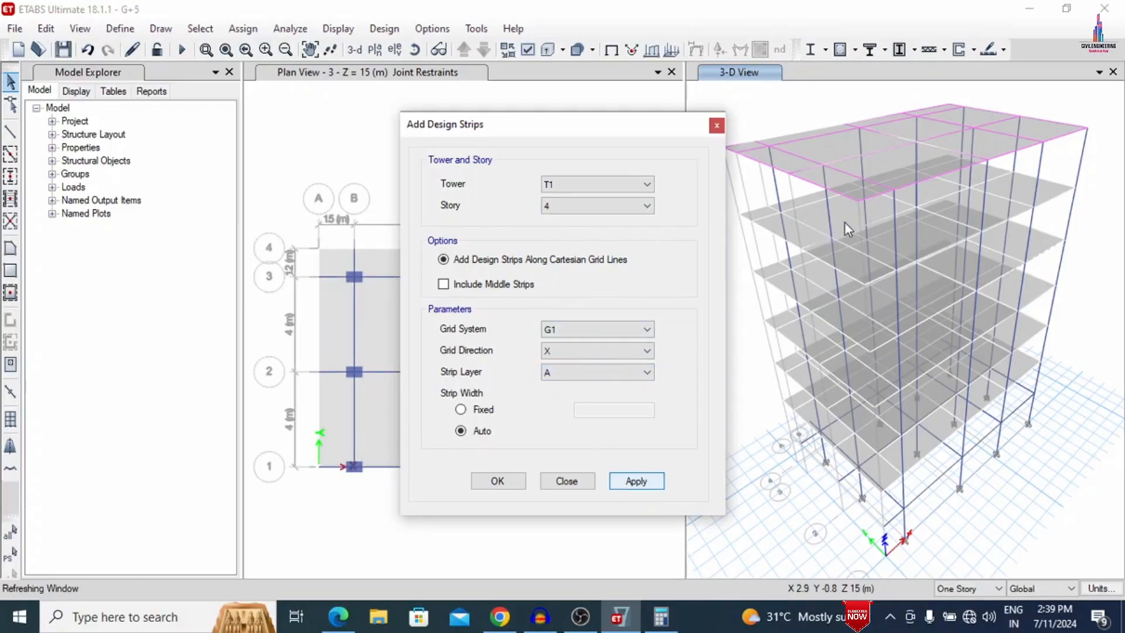
- Add auto-width design strips in strip layer B along grid system G1's Y direction on story 4
click(563, 349)
click(552, 378)
click(551, 378)
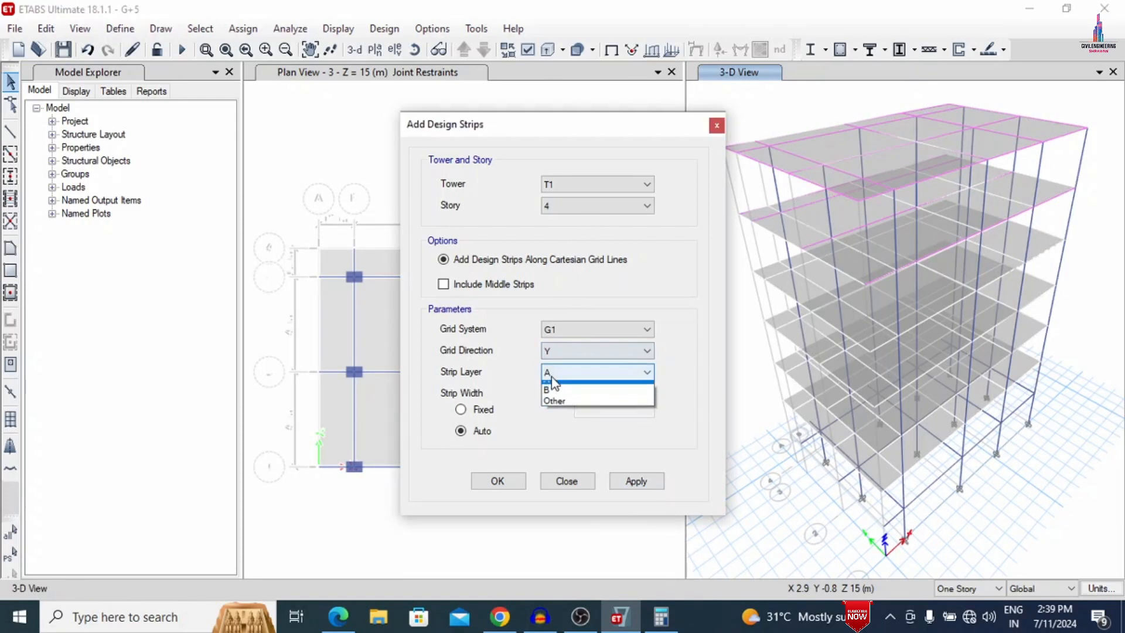
click(551, 401)
click(633, 484)
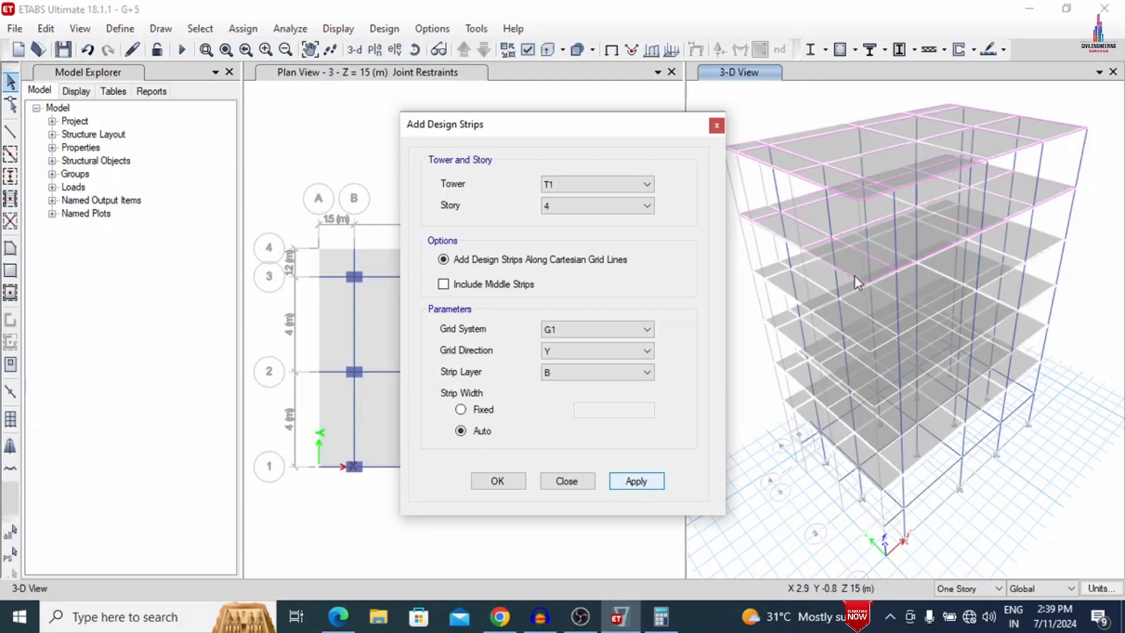
- Add auto-width design strips in strip layer A along grid system G1's X direction on story 3
click(646, 207)
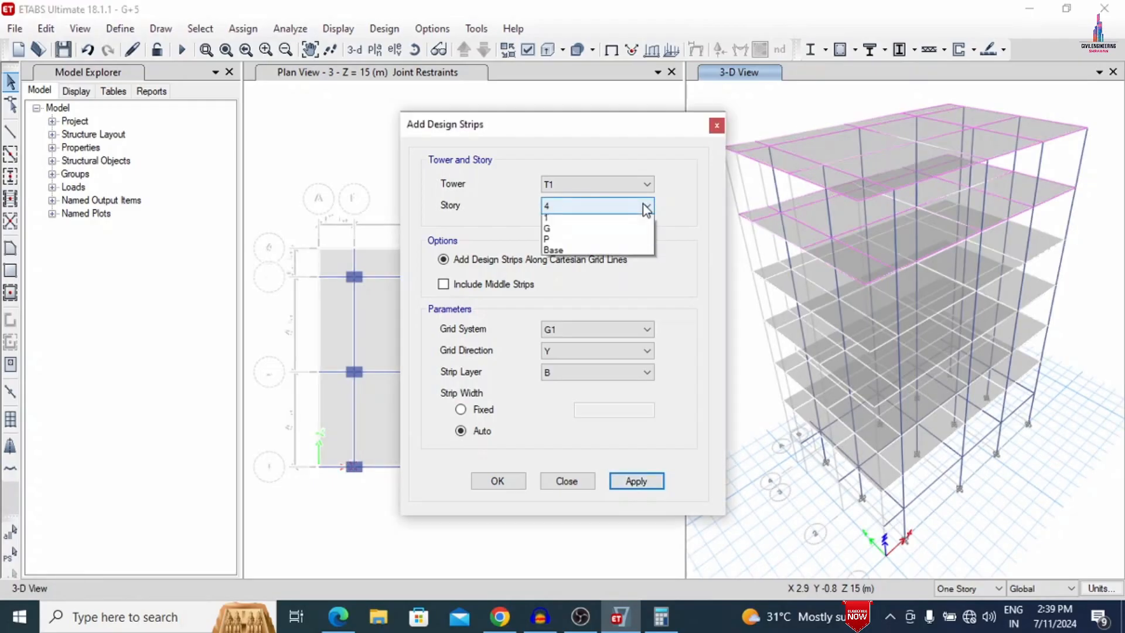
click(579, 243)
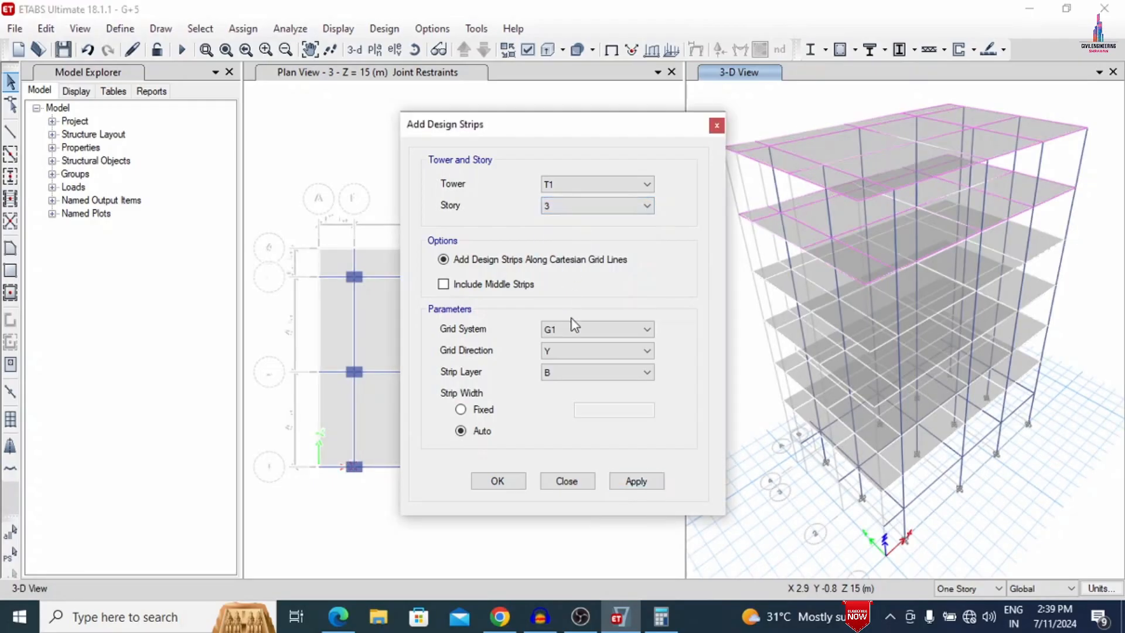
click(579, 352)
click(562, 367)
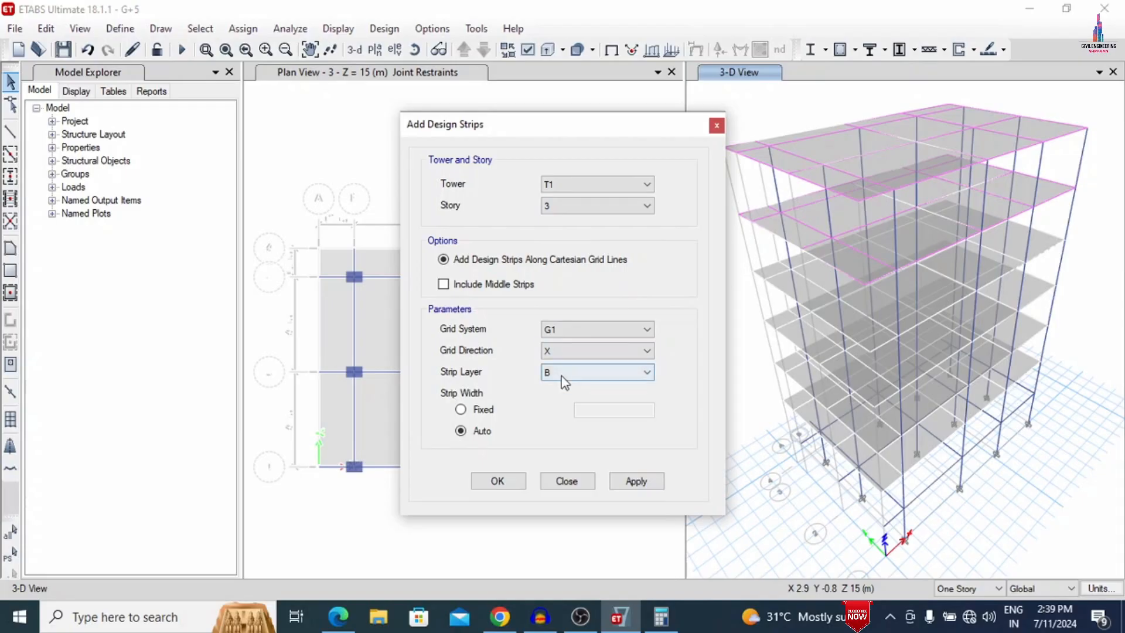
click(565, 382)
click(551, 385)
click(636, 480)
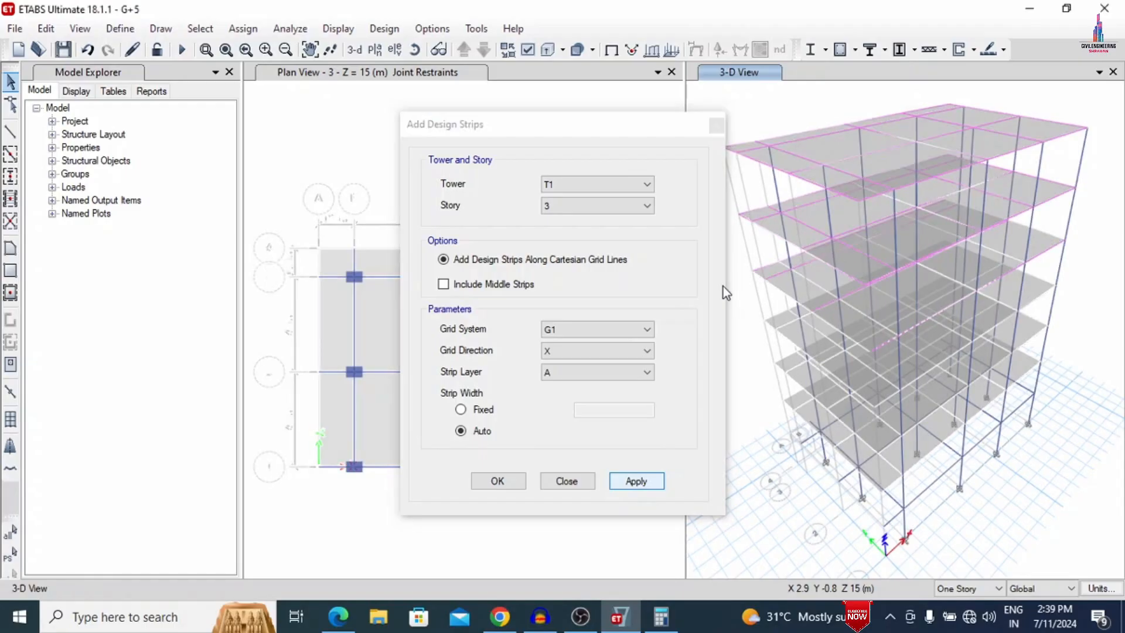
- Add auto-width design strips in strip layer B along grid system G1's Y direction on story 3
click(622, 354)
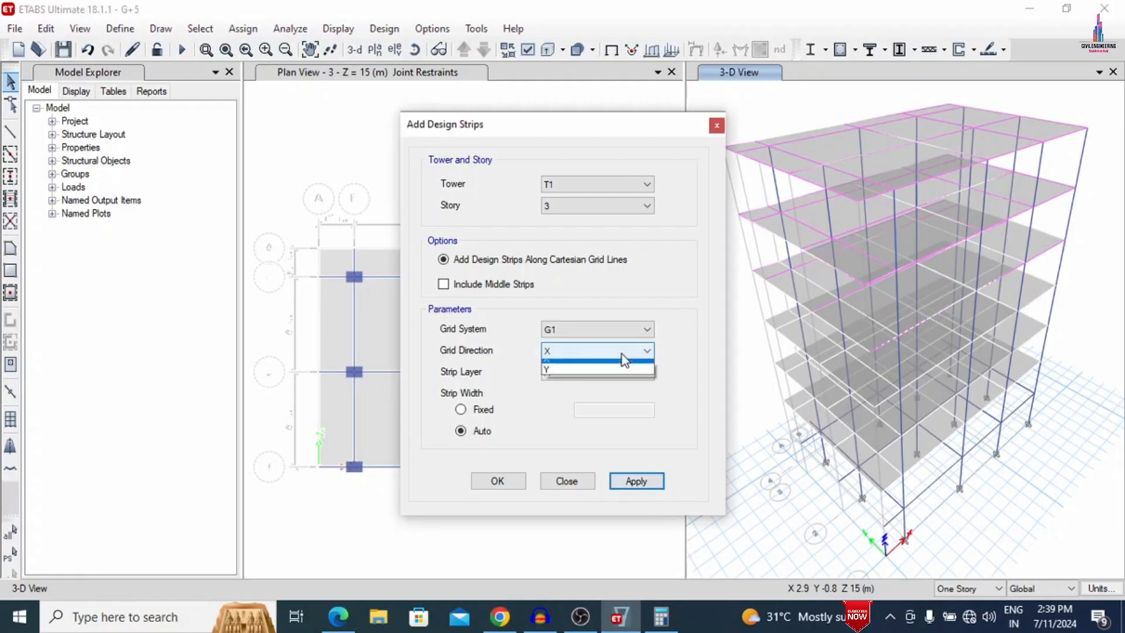
click(586, 372)
click(586, 371)
click(564, 399)
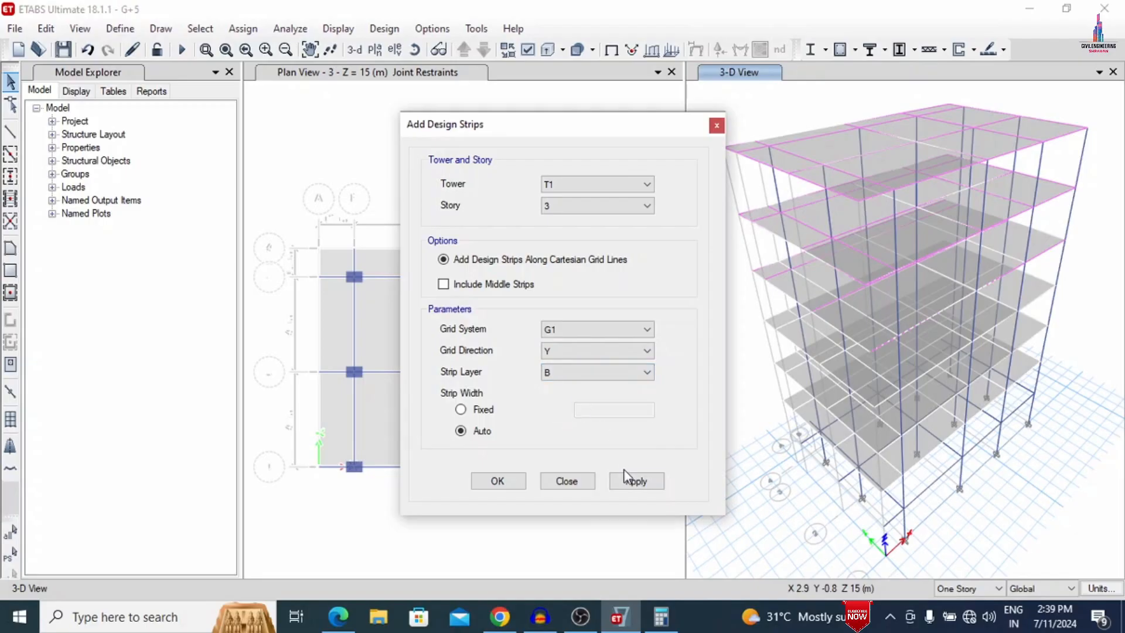
click(630, 482)
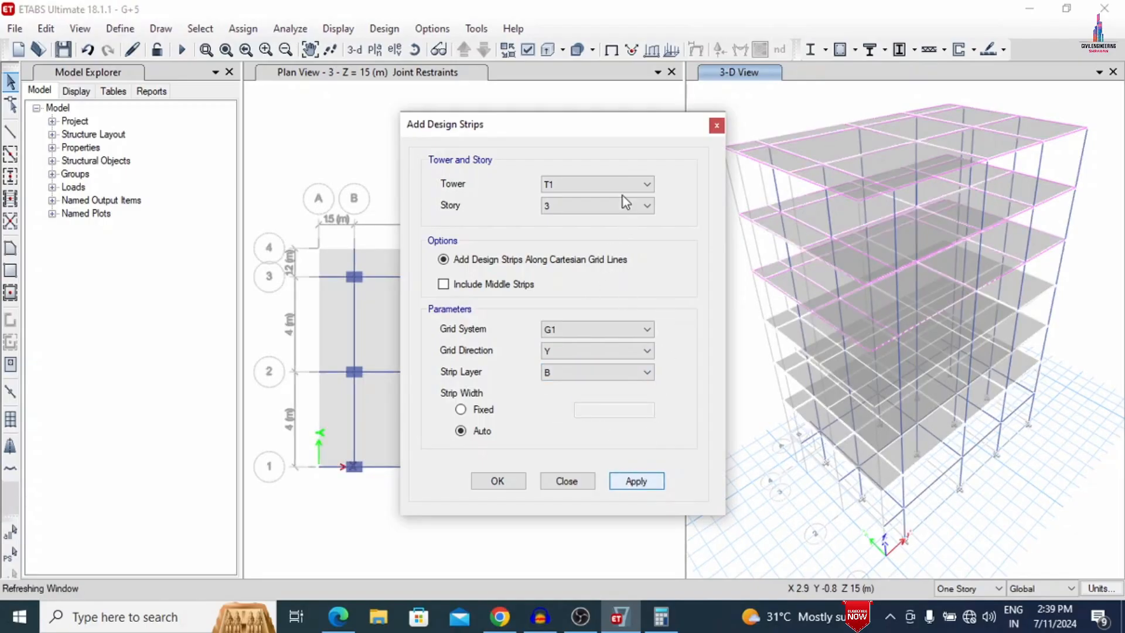
- Add auto-width design strips in strip layer A along grid system G1's X direction on story 2
click(565, 207)
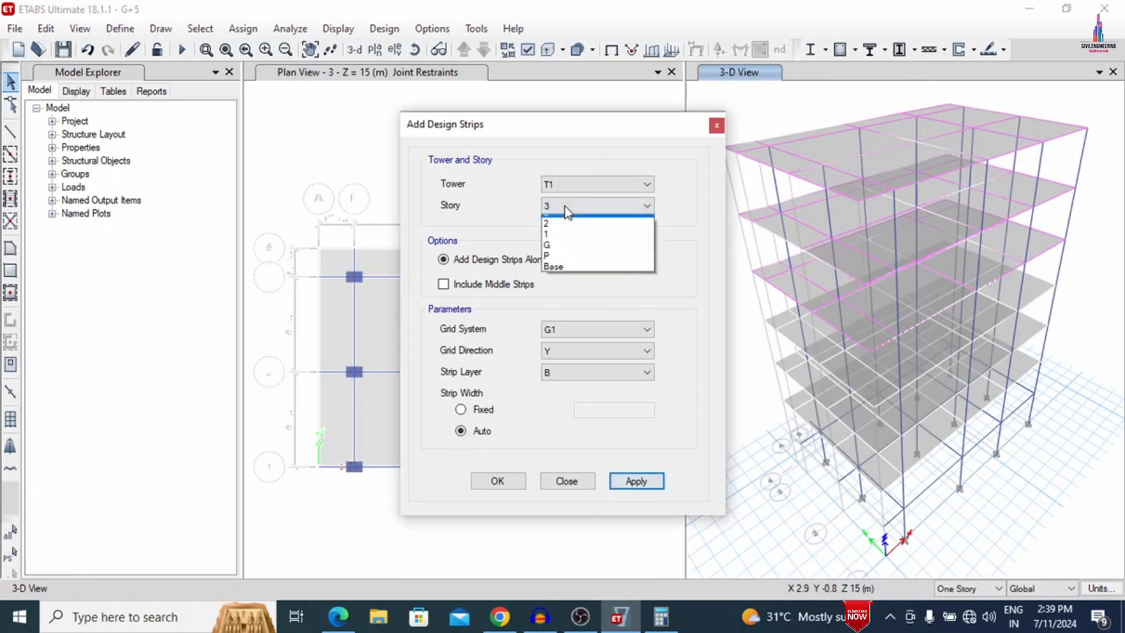
click(559, 255)
click(558, 349)
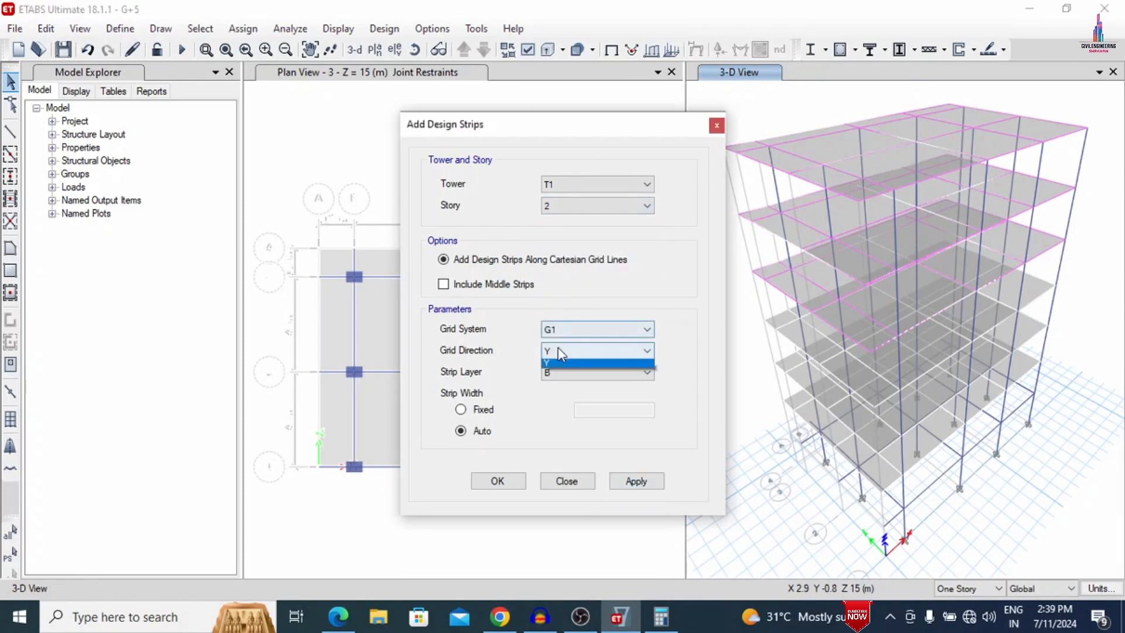
click(554, 364)
click(555, 372)
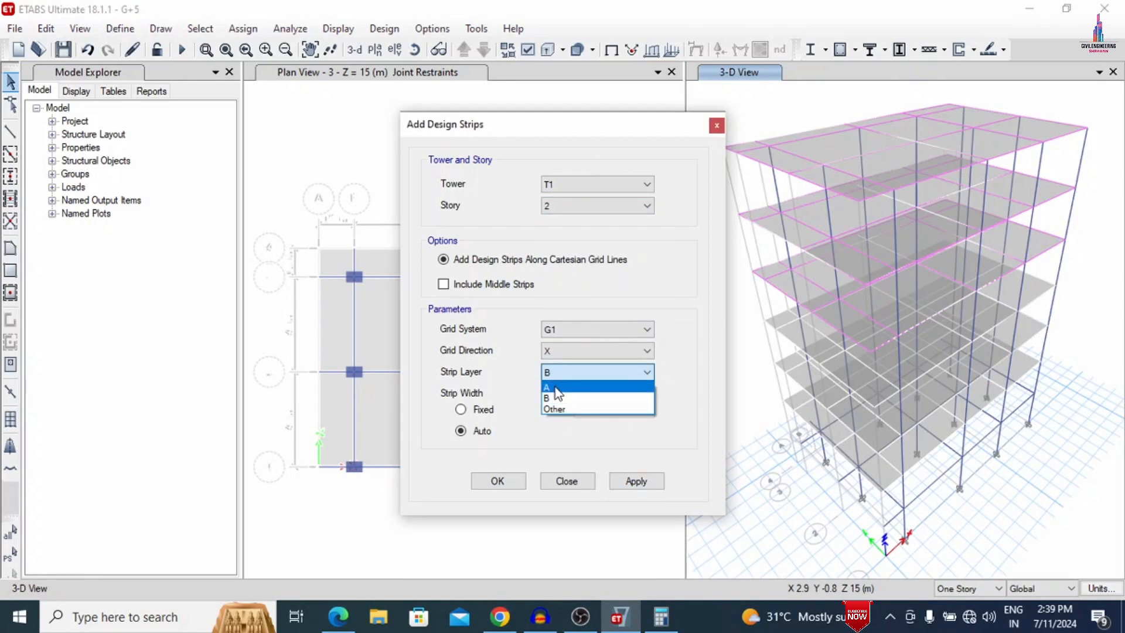
click(554, 382)
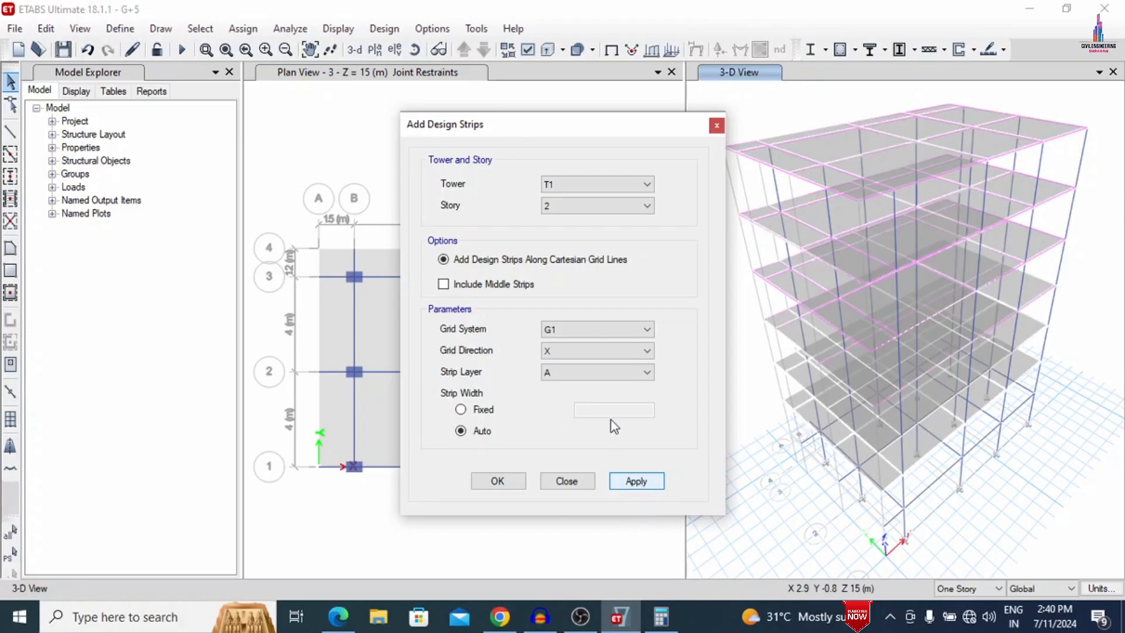
- Add auto-width design strips in strip layer B along grid system G1's Y direction on story 2
click(590, 353)
click(555, 378)
click(555, 378)
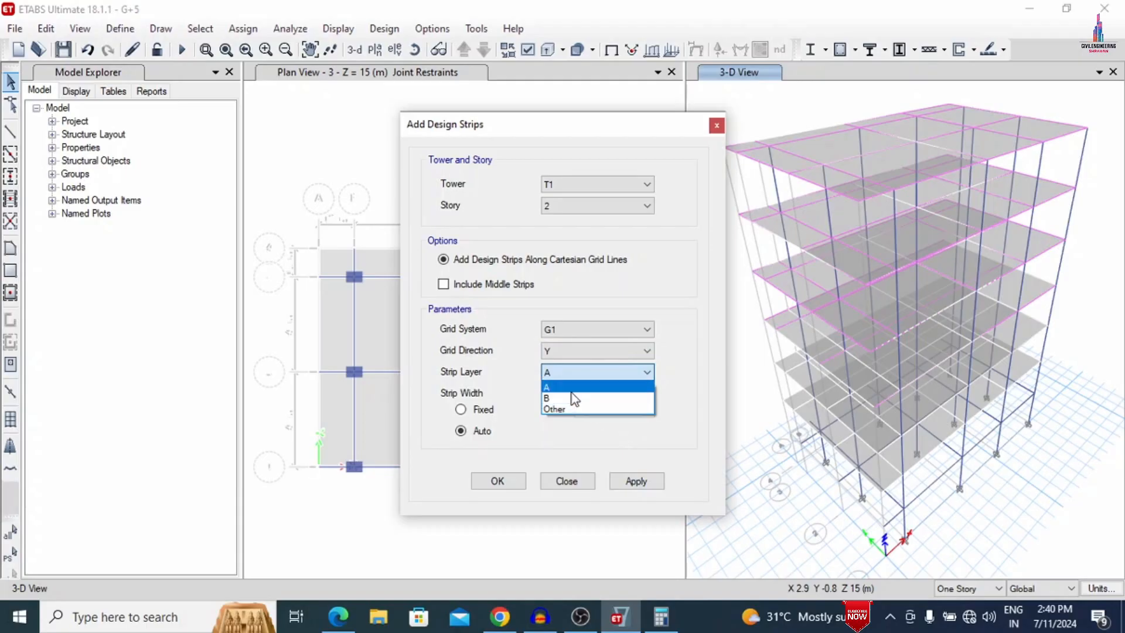
click(574, 399)
click(622, 482)
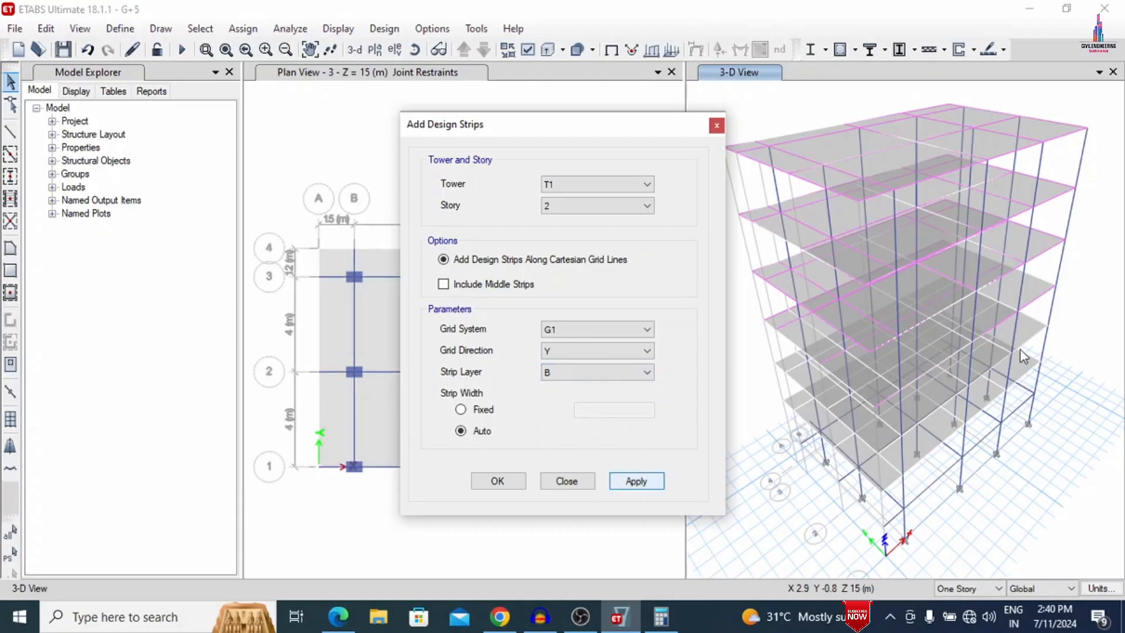
- Add auto-width design strips in strip layer A along grid system G1's X direction on story 1
click(569, 205)
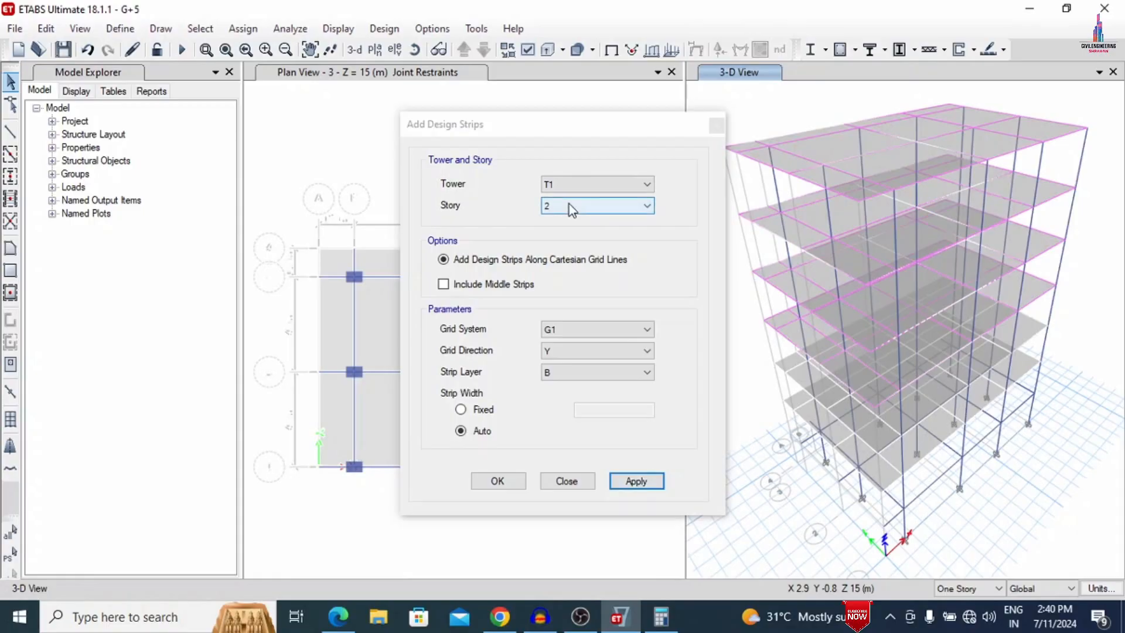
click(554, 264)
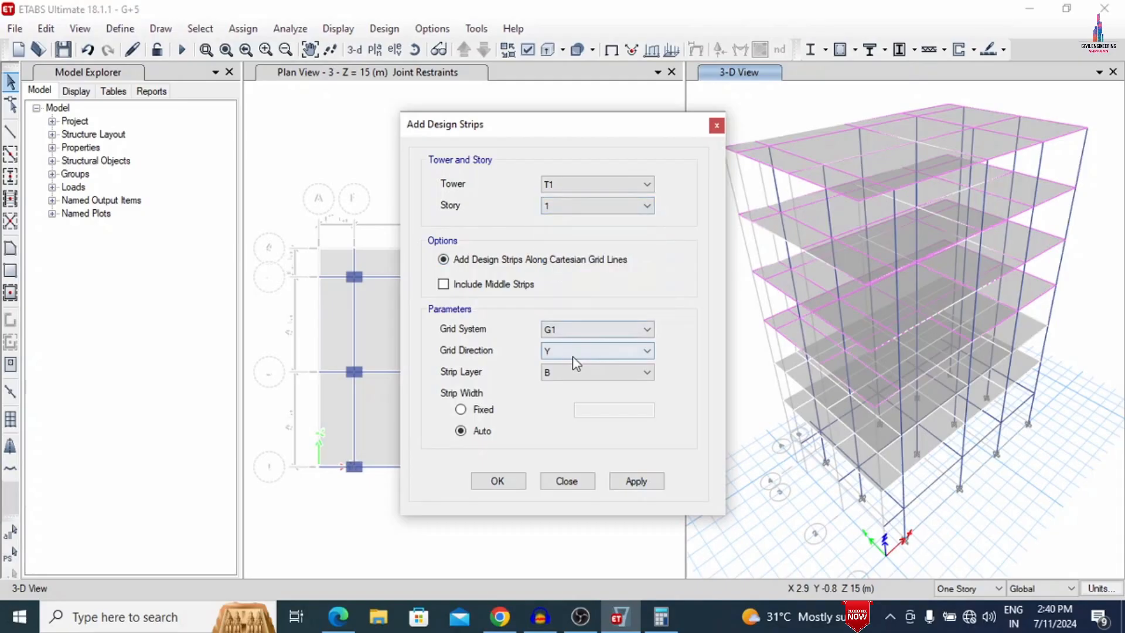
click(572, 352)
click(565, 370)
click(569, 377)
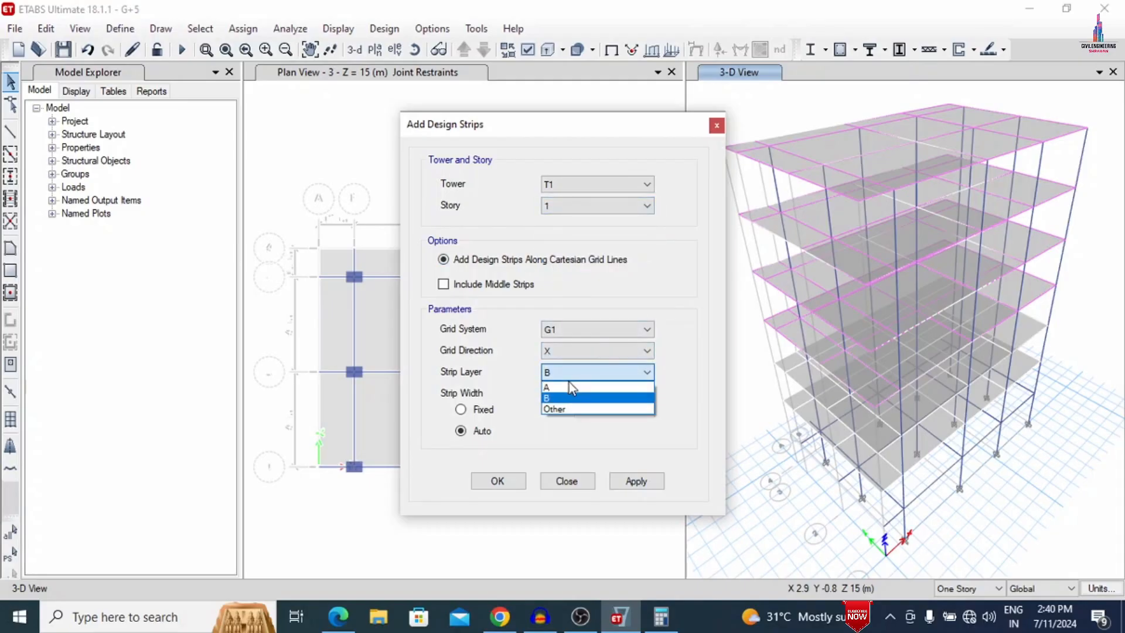
click(569, 384)
click(636, 480)
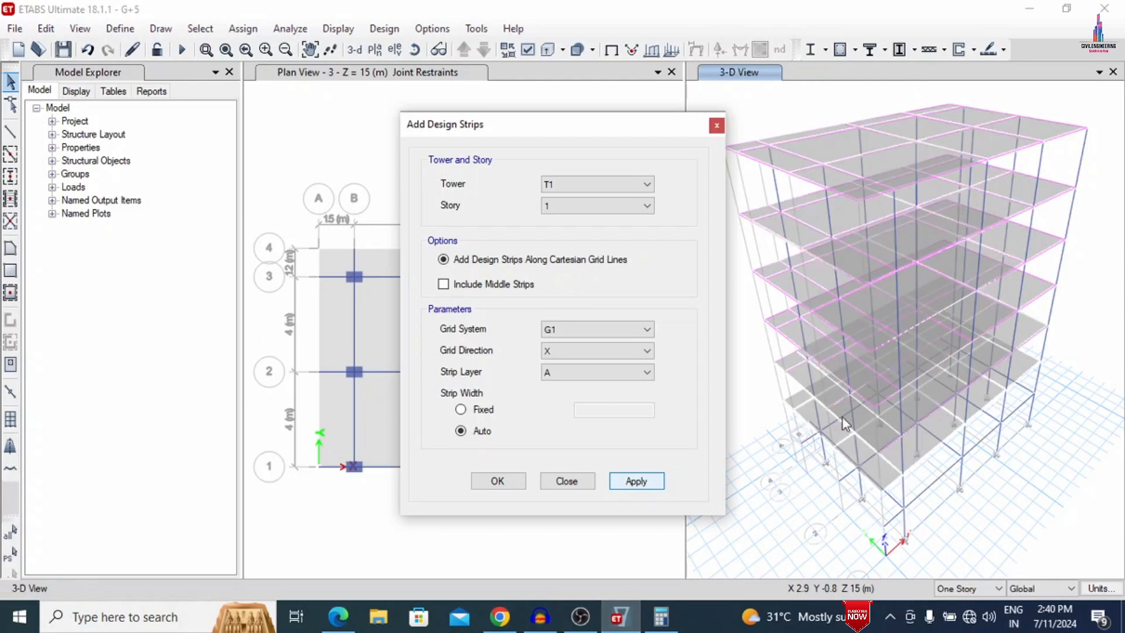
- Add auto-width design strips in strip layer B along grid system G1's Y direction on story 1
click(561, 358)
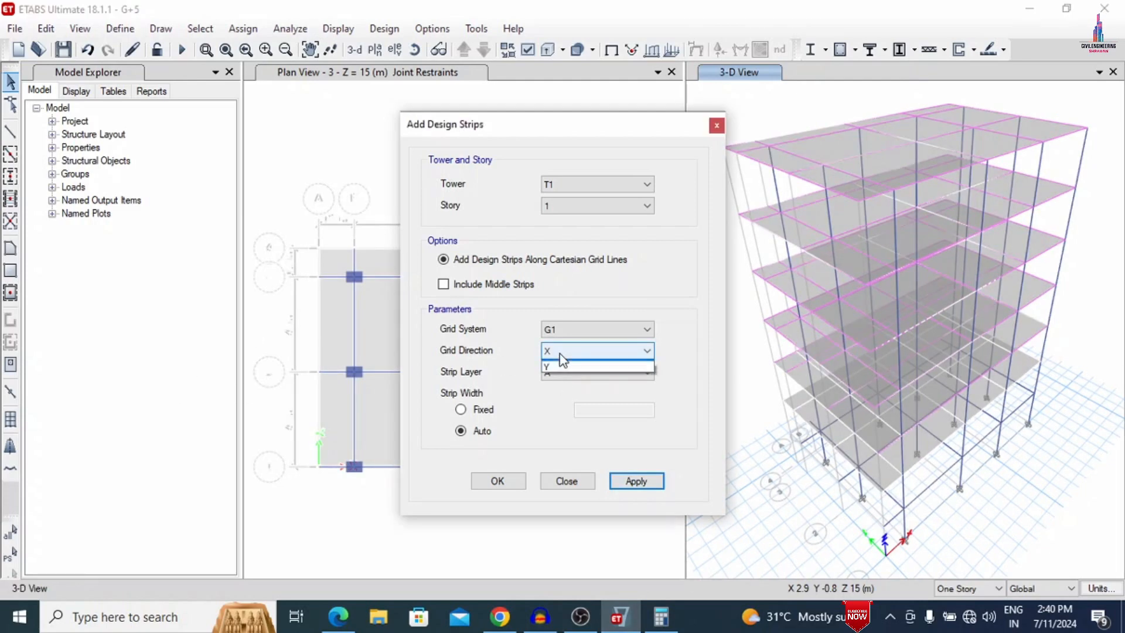
click(548, 377)
click(554, 373)
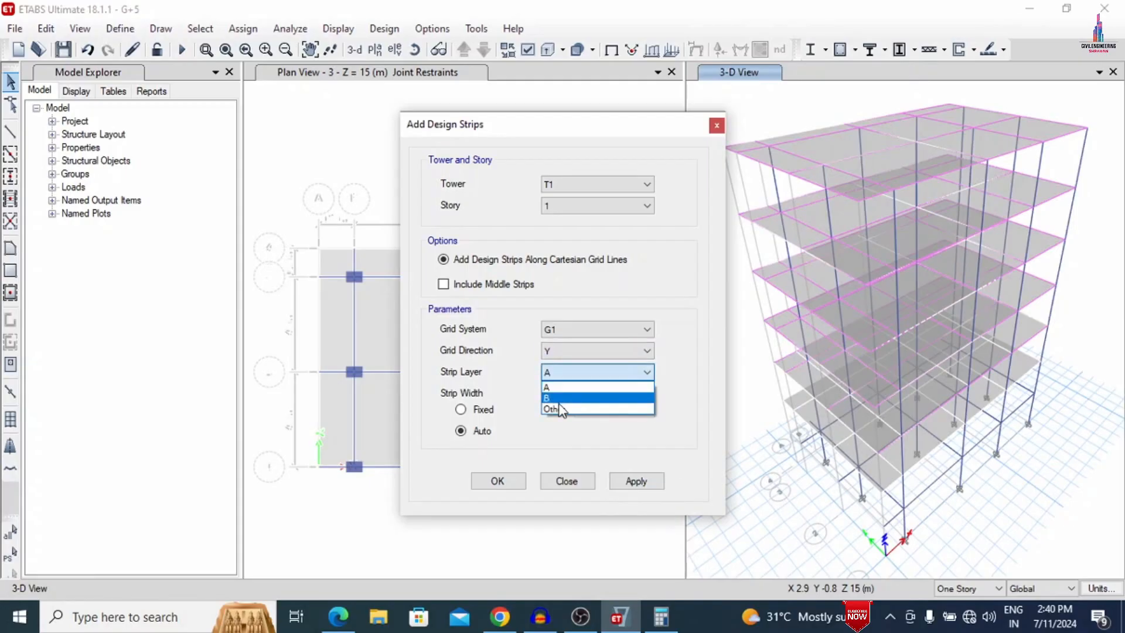
click(556, 396)
click(652, 483)
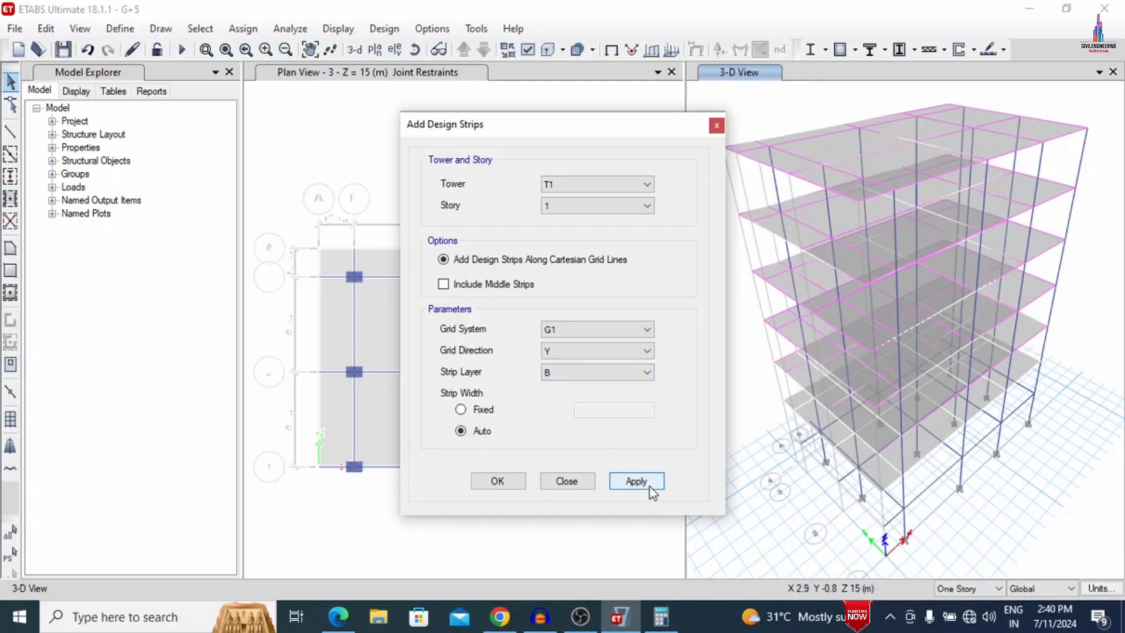
- Add auto-width design strips in strip layer A along grid system G1's X direction on story G
click(618, 205)
click(566, 275)
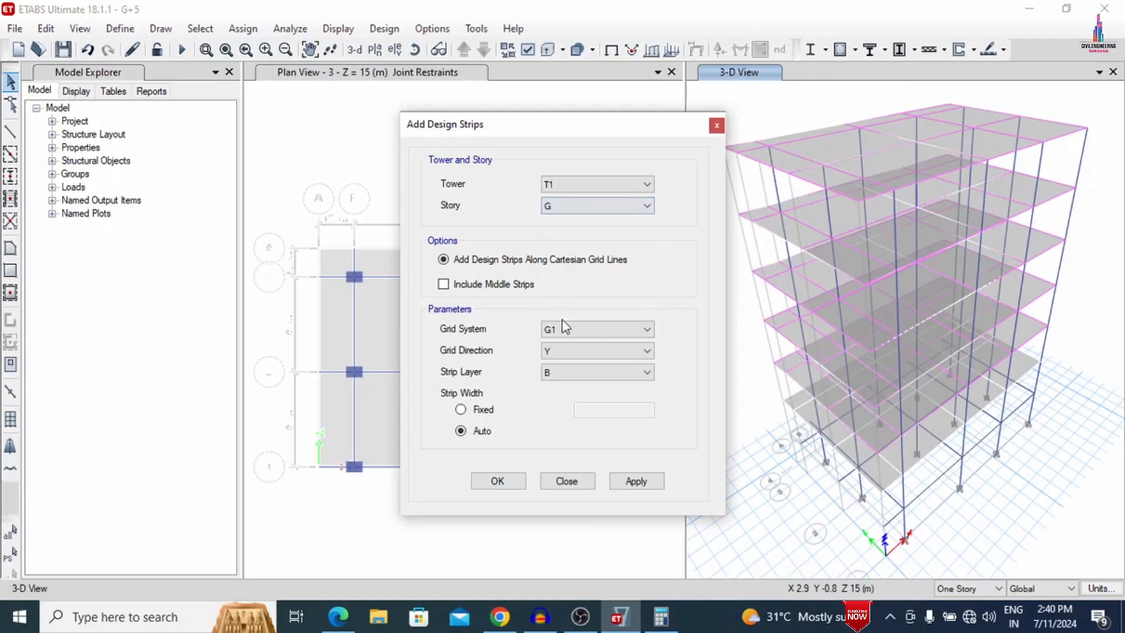
click(558, 350)
click(555, 367)
click(595, 373)
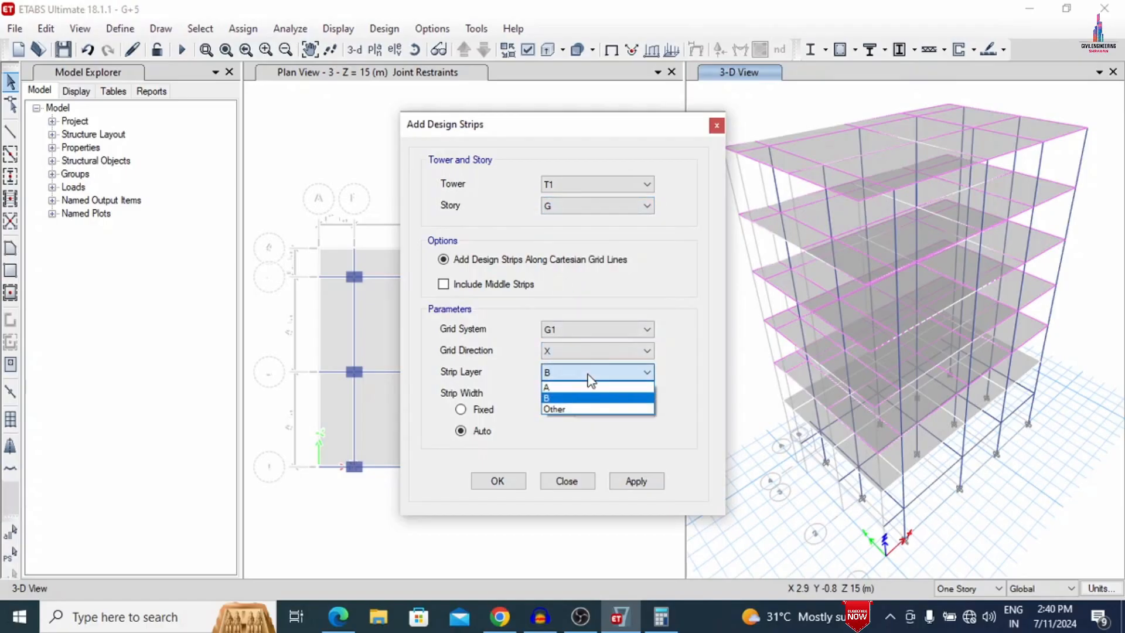
click(585, 388)
click(637, 484)
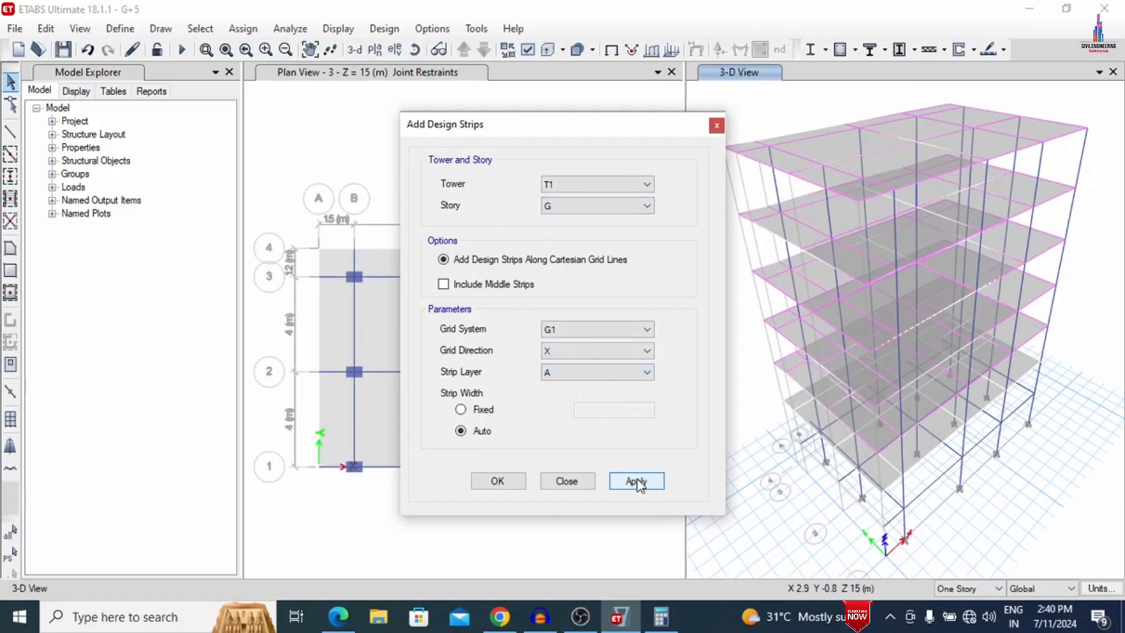
- Add auto-width design strips in strip layer B along grid system G1's Y direction on story G and finish adding strips
click(558, 354)
click(555, 374)
click(556, 375)
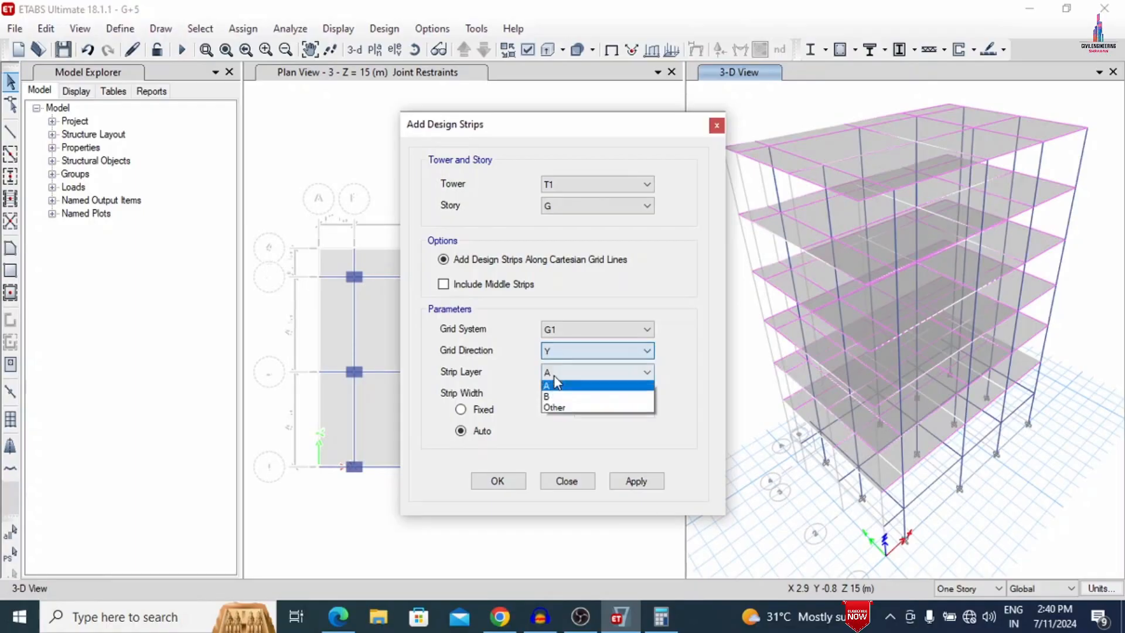
click(551, 397)
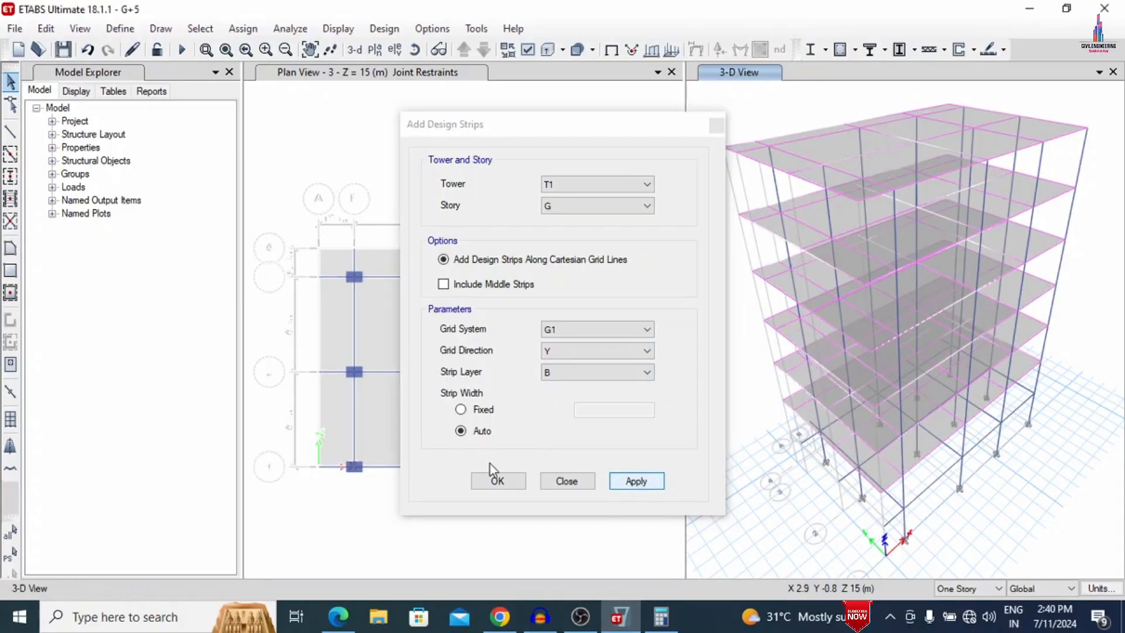
click(500, 483)
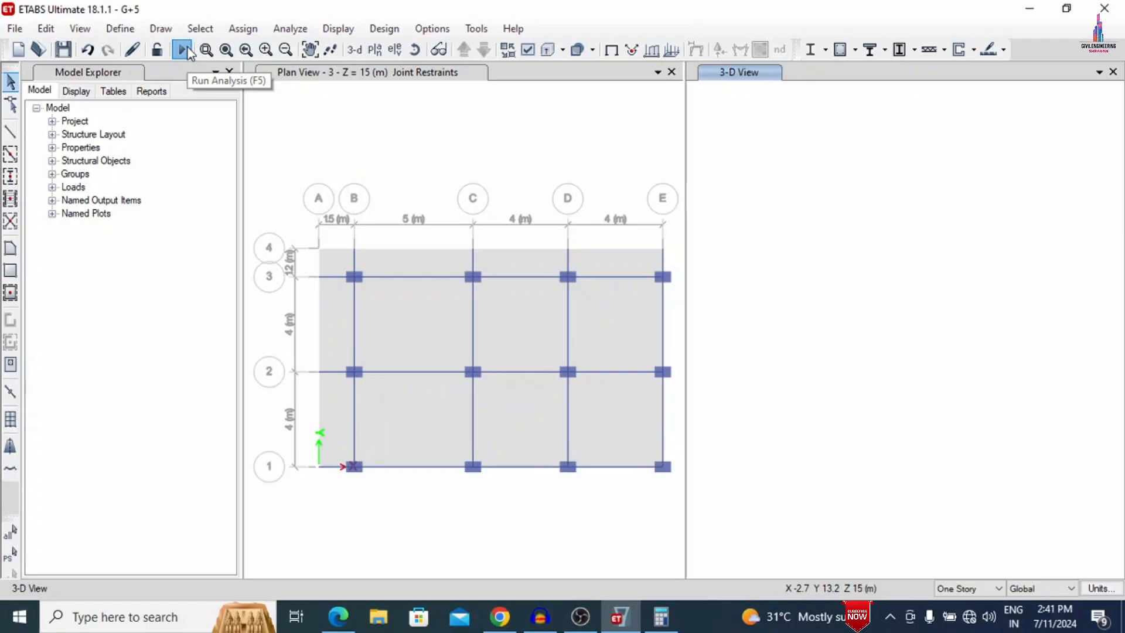
- Run the analysis on the model and accept the IS 456:2000 concrete frame design preferences
click(182, 50)
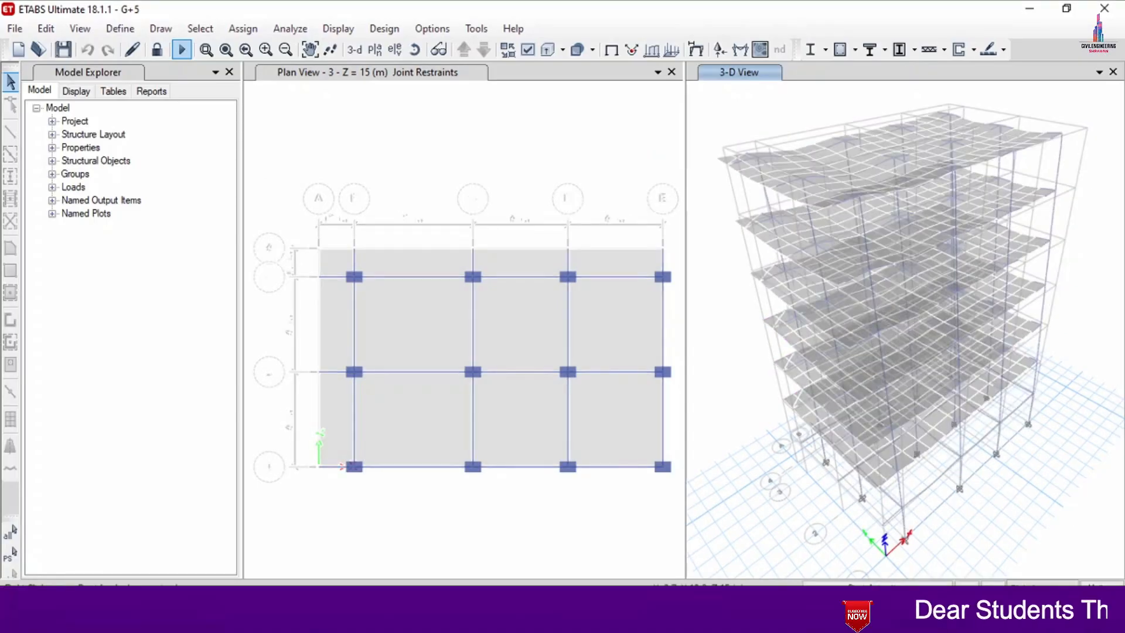
click(369, 32)
mouse_move(407, 65)
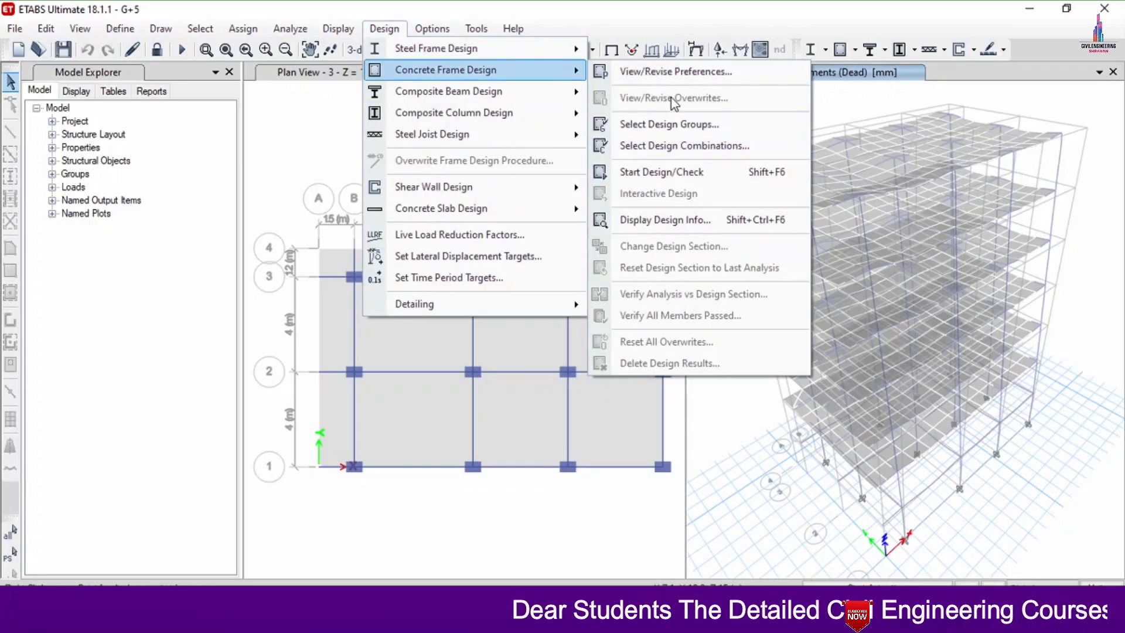
click(662, 73)
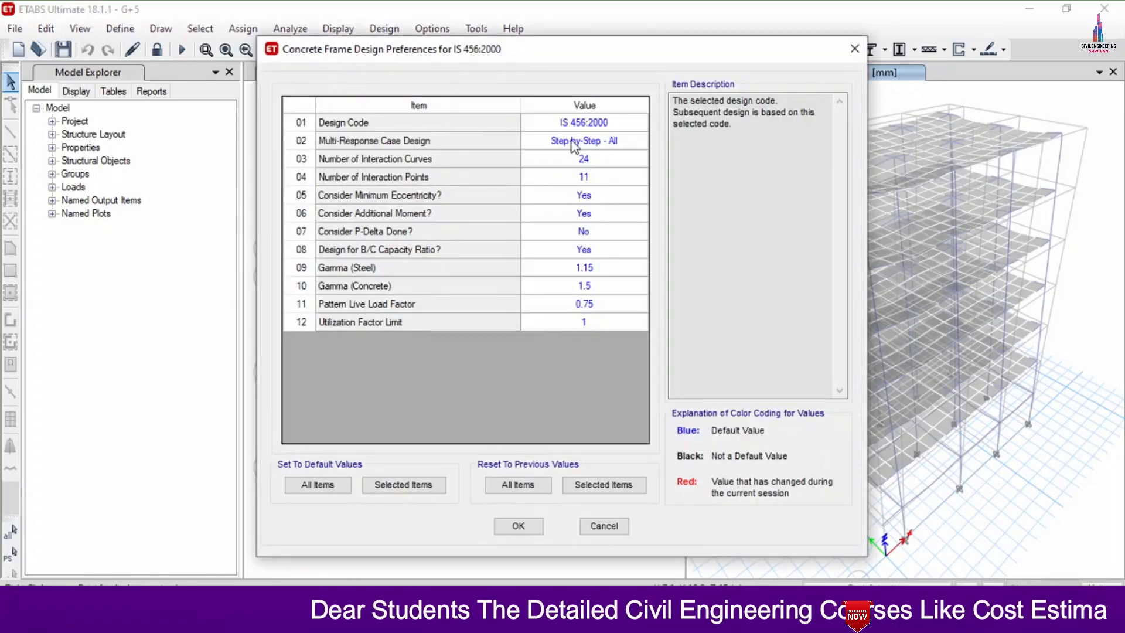
click(513, 523)
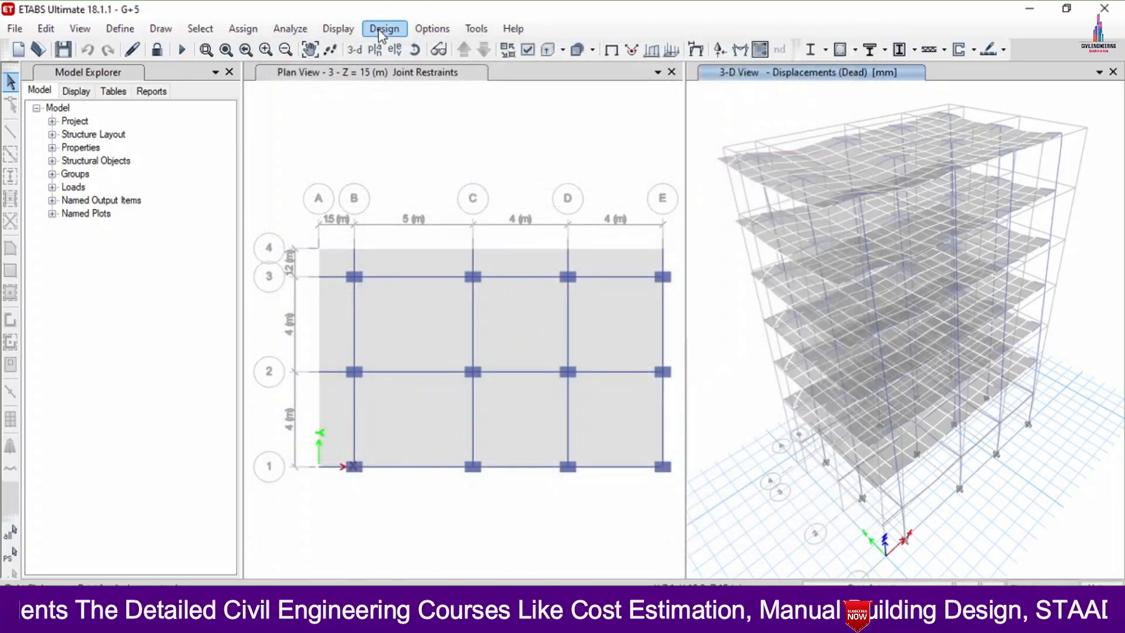
- Run the concrete frame design check for the building's beams and columns
click(384, 28)
mouse_move(394, 71)
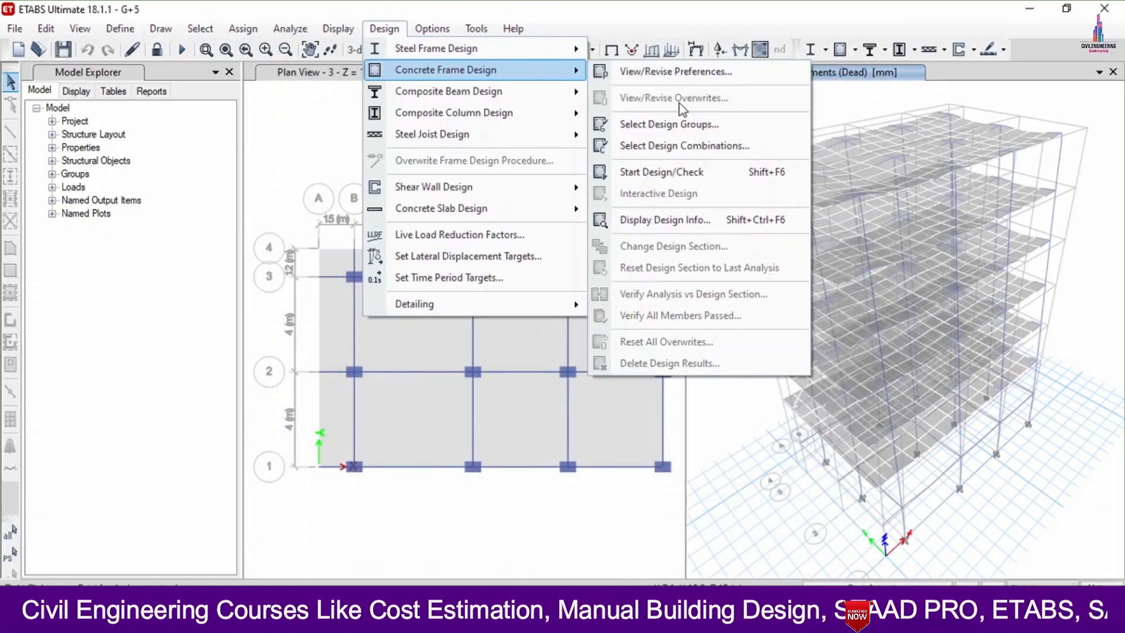
click(686, 179)
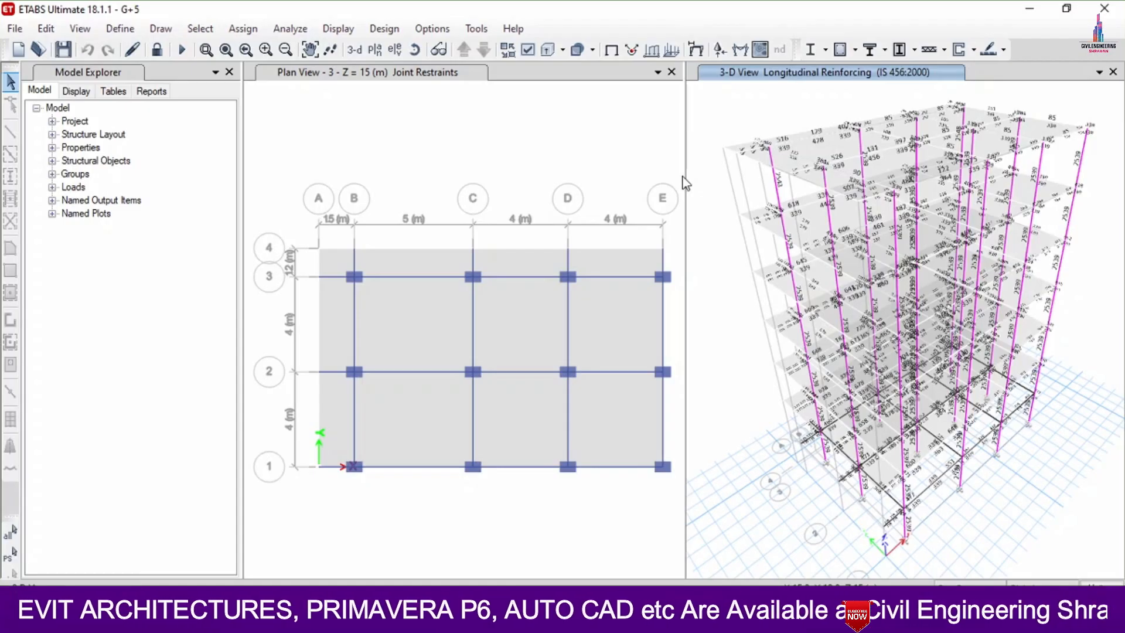
- Review the concrete slab design preferences and accept the IS 456:2000 code with Gamma Steel 1.15 and Gamma Concrete 1.5
click(385, 30)
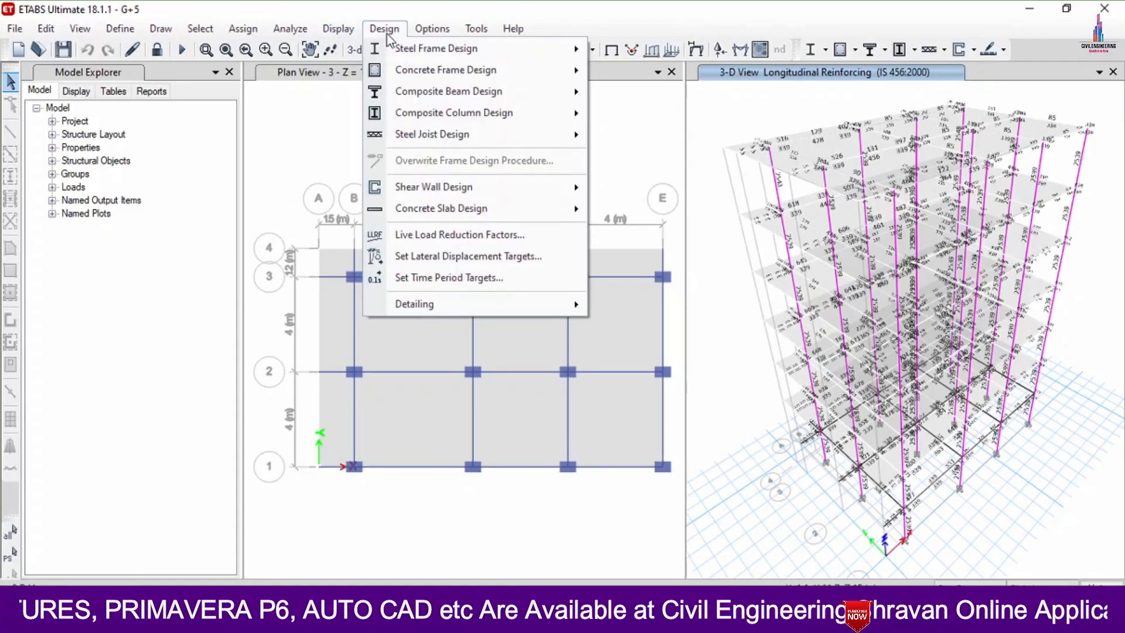
mouse_move(413, 206)
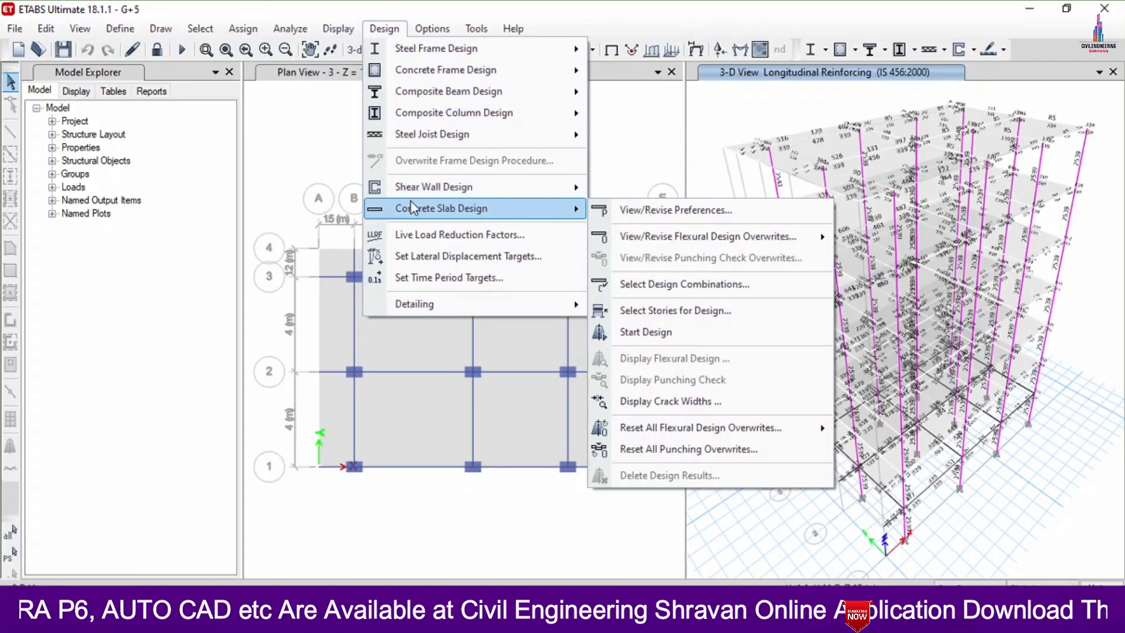
click(674, 210)
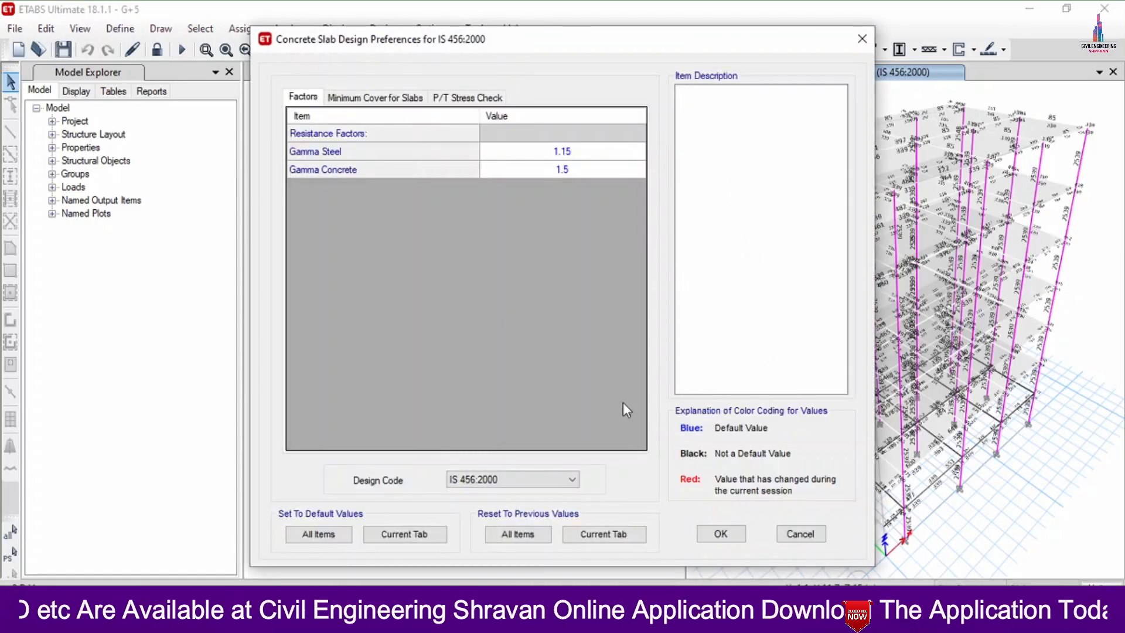
click(721, 534)
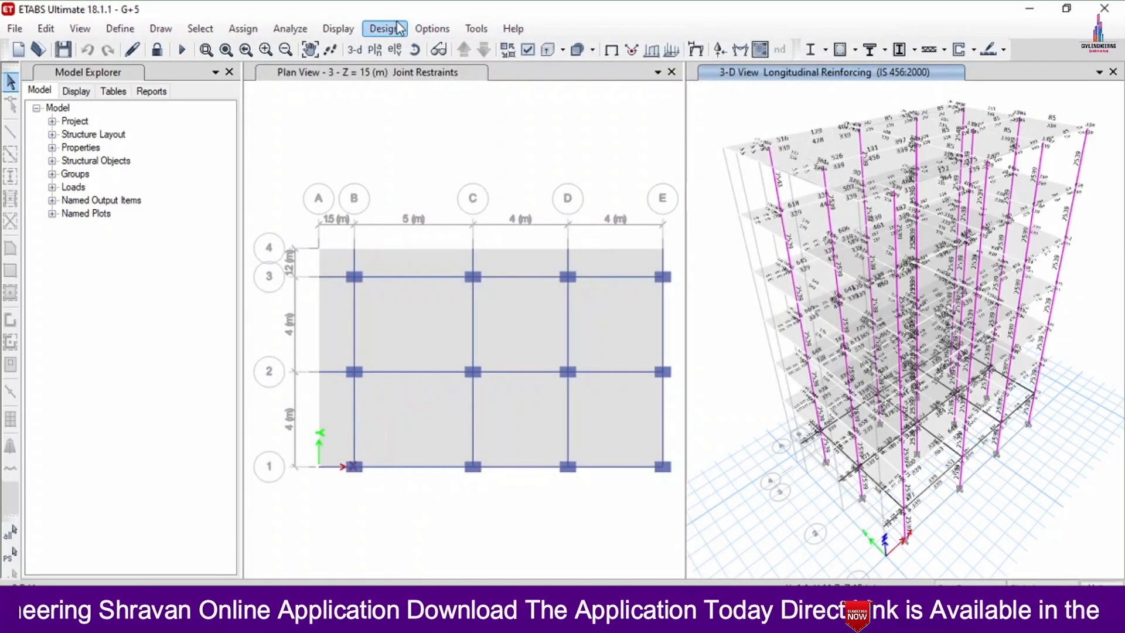
- Select stories 5, 4, 3, 2, 1 and G for concrete slab design
click(384, 28)
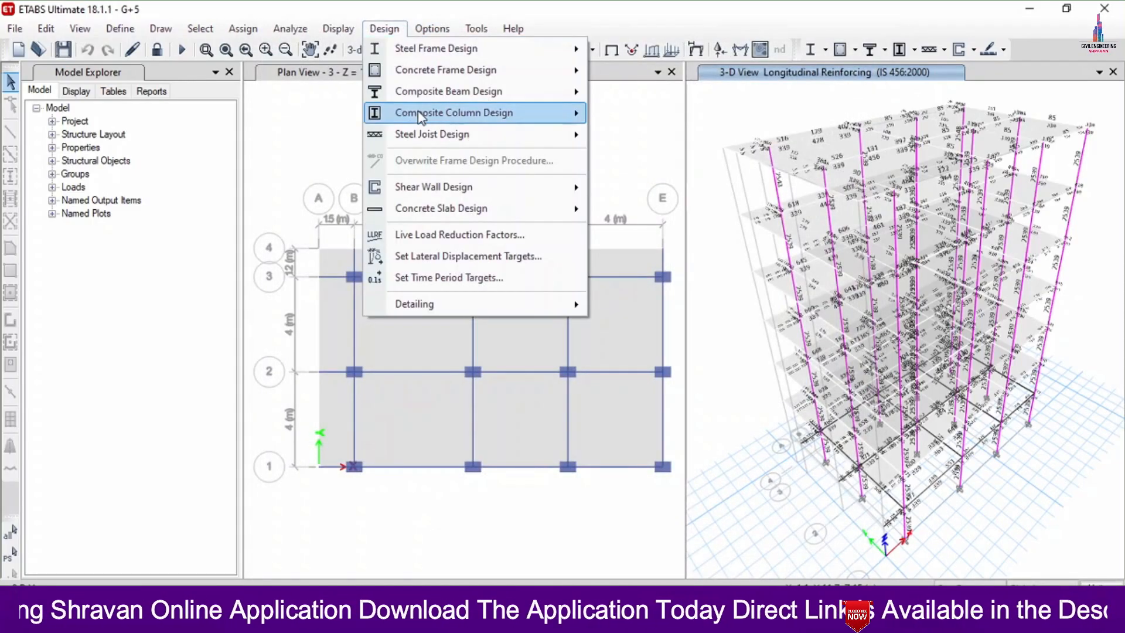
mouse_move(420, 189)
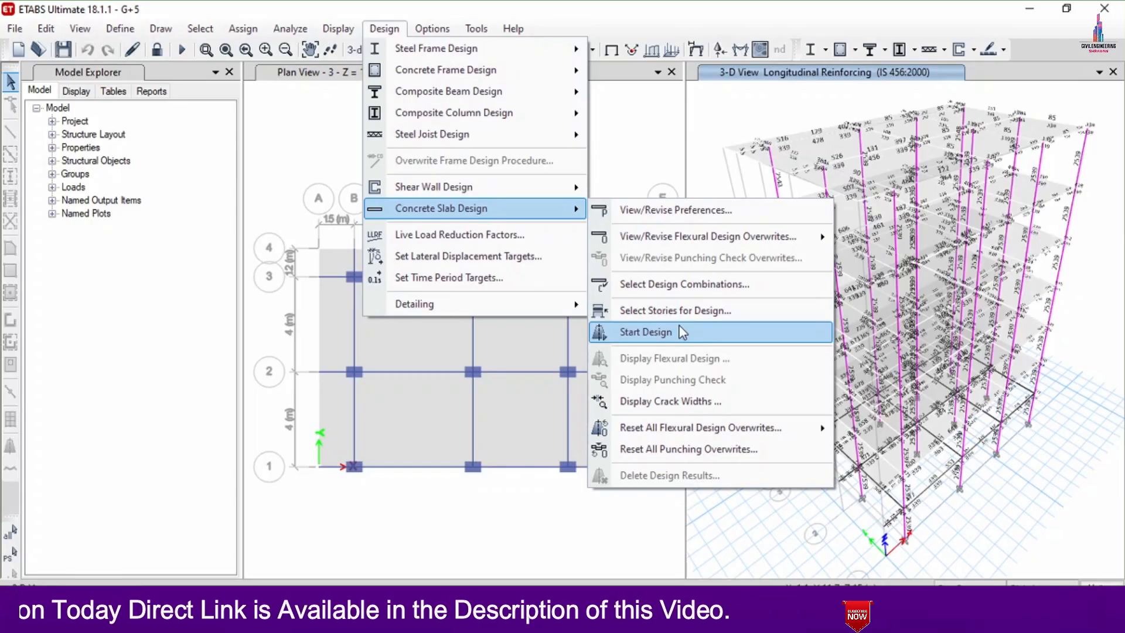
click(688, 311)
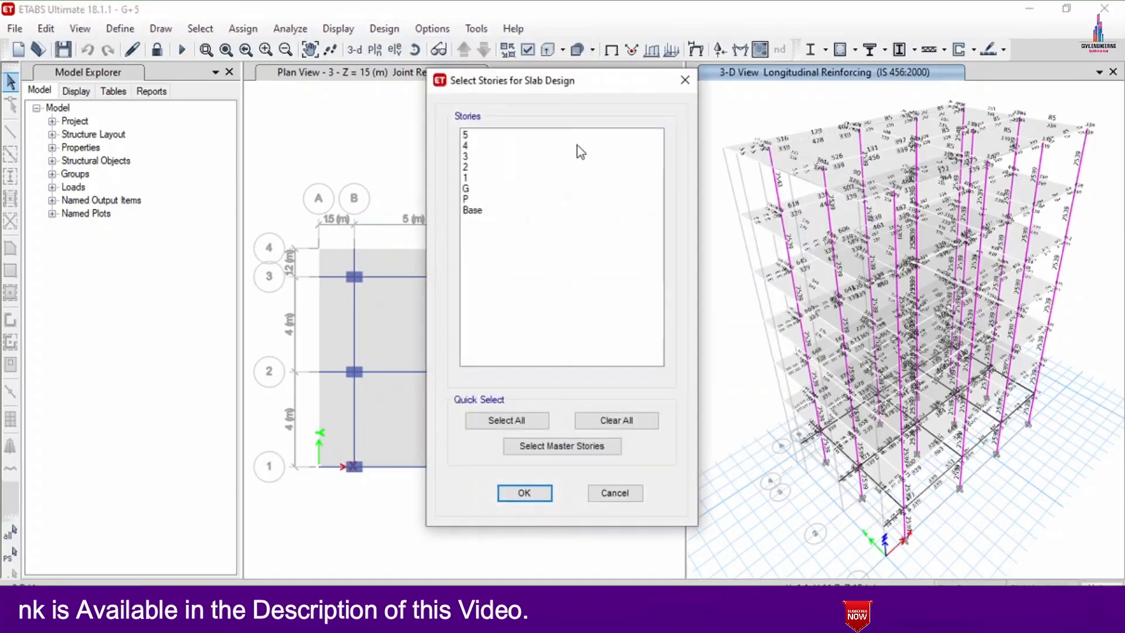
drag(516, 134, 512, 188)
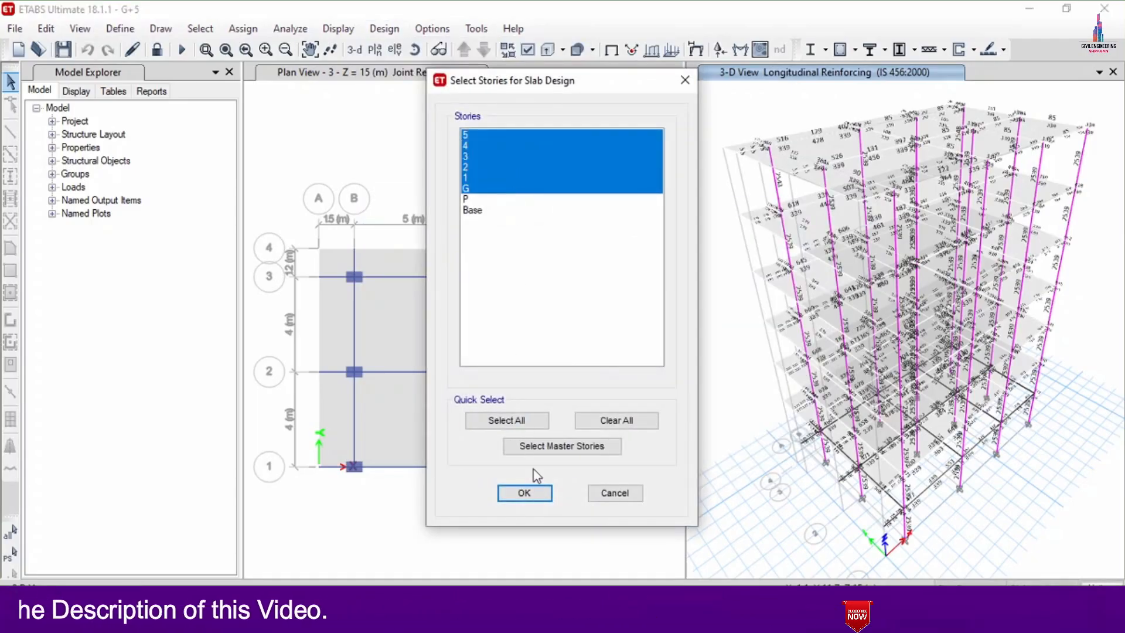
click(524, 492)
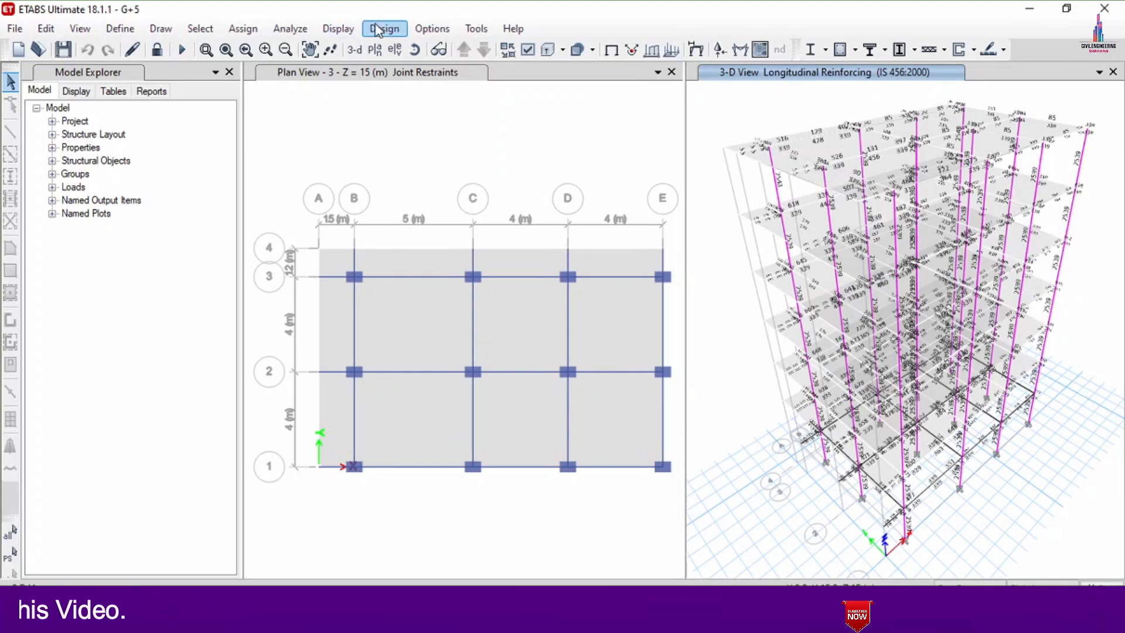
- Run the concrete slab design for the selected stories
click(377, 30)
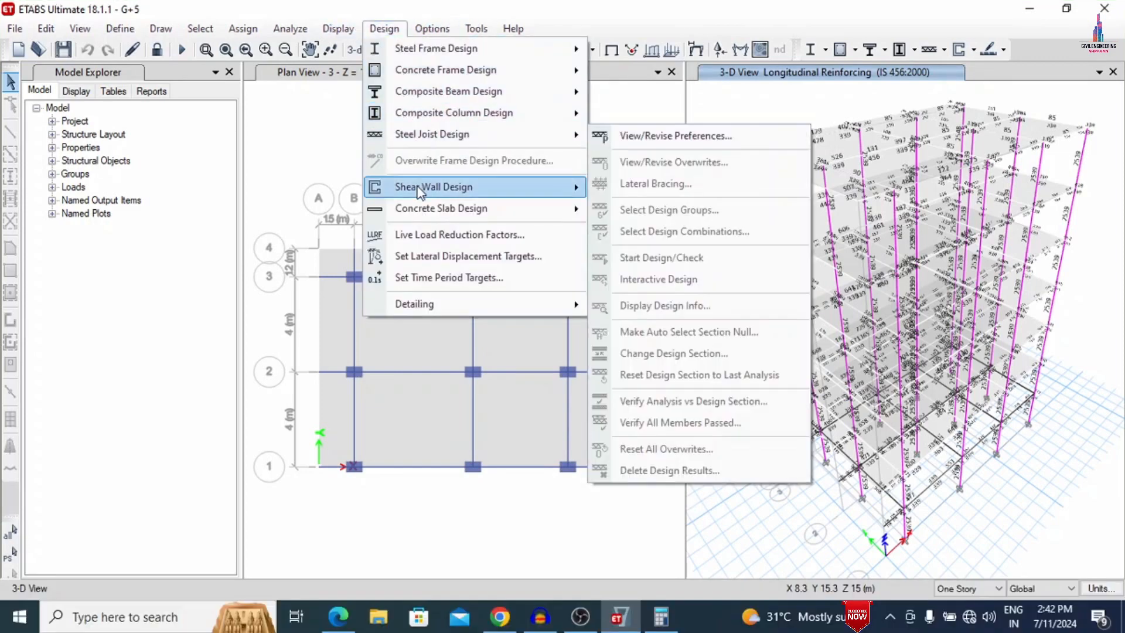
mouse_move(419, 209)
click(656, 331)
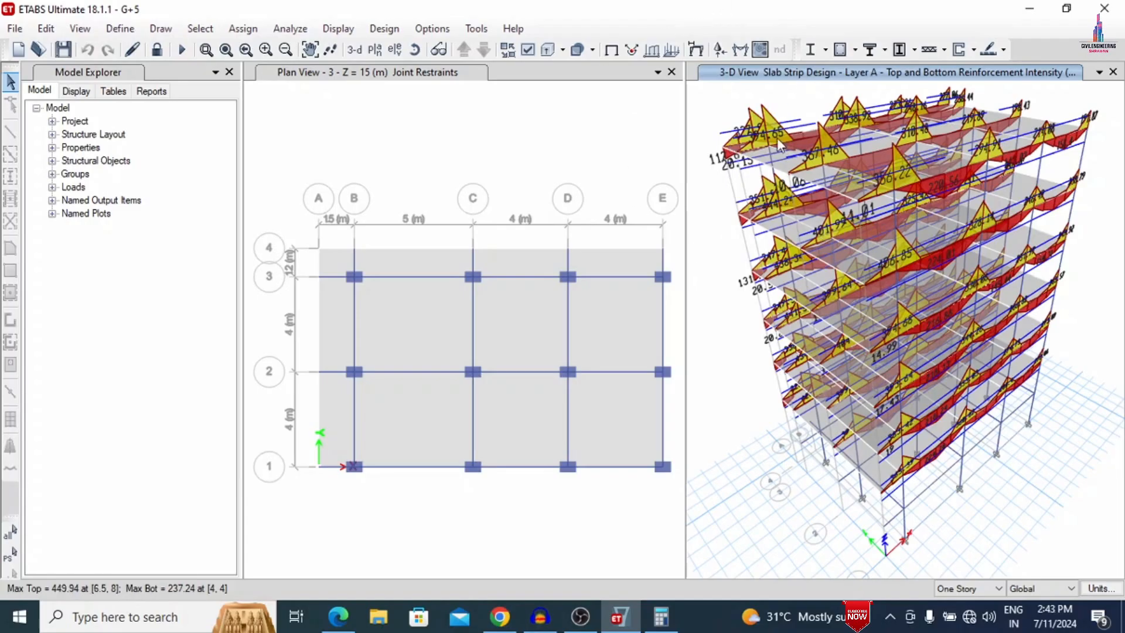
- Save the designed model, close ETABS and minimize the floor plan PDF window to reach the desktop
click(63, 49)
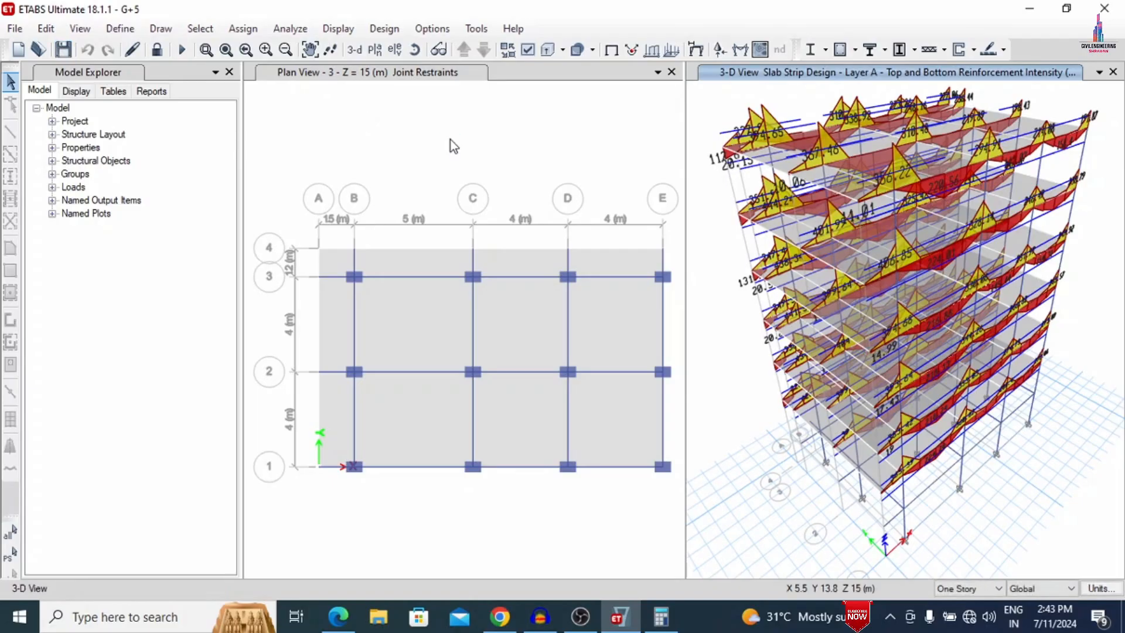
click(1112, 7)
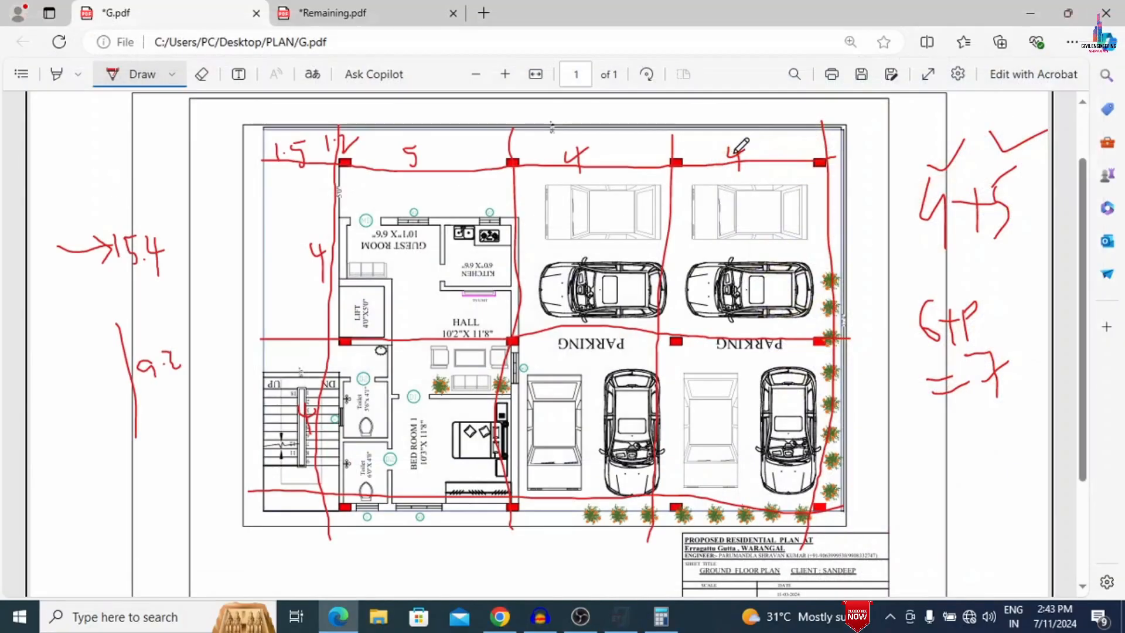
click(1032, 7)
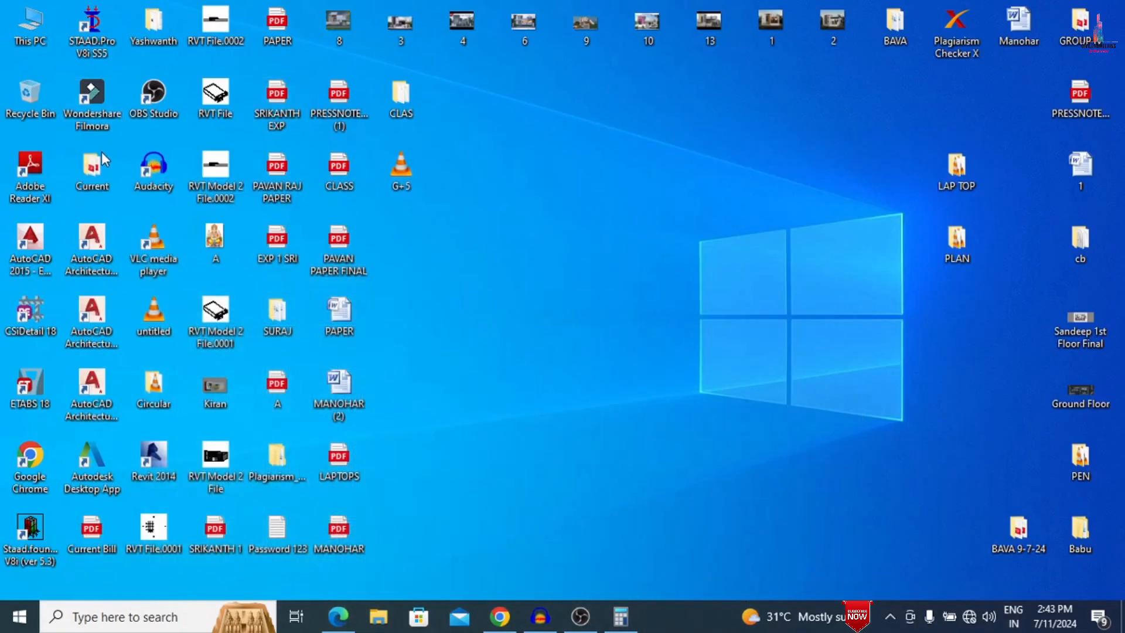
- Launch CSiDetail 18 from the desktop, maximize its window and start a new detailing project
double_click(37, 324)
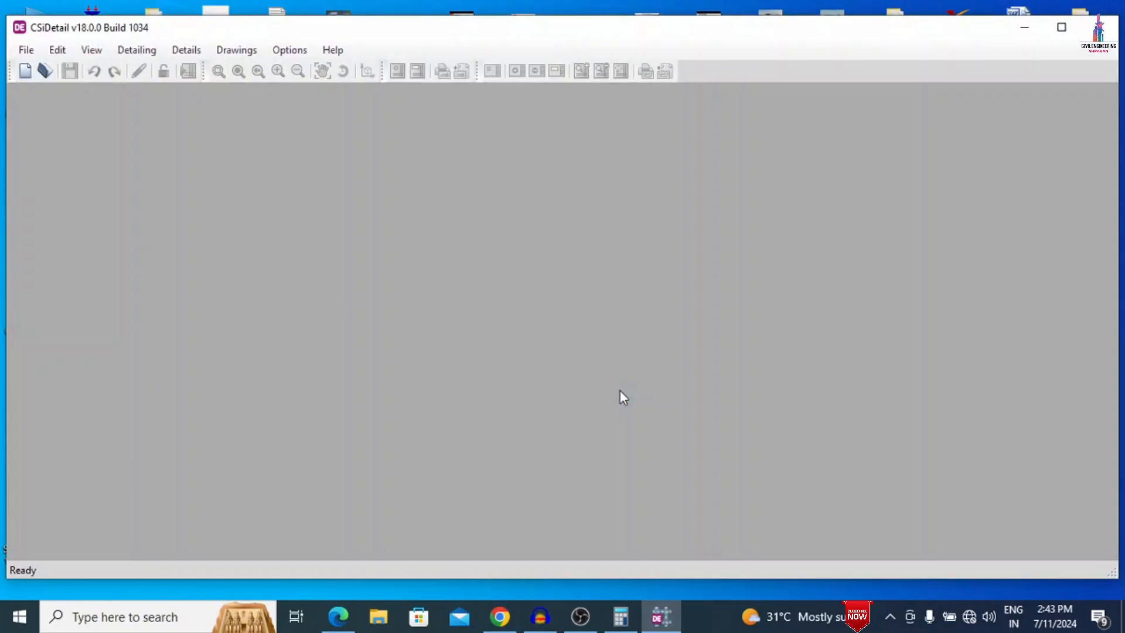
click(1062, 27)
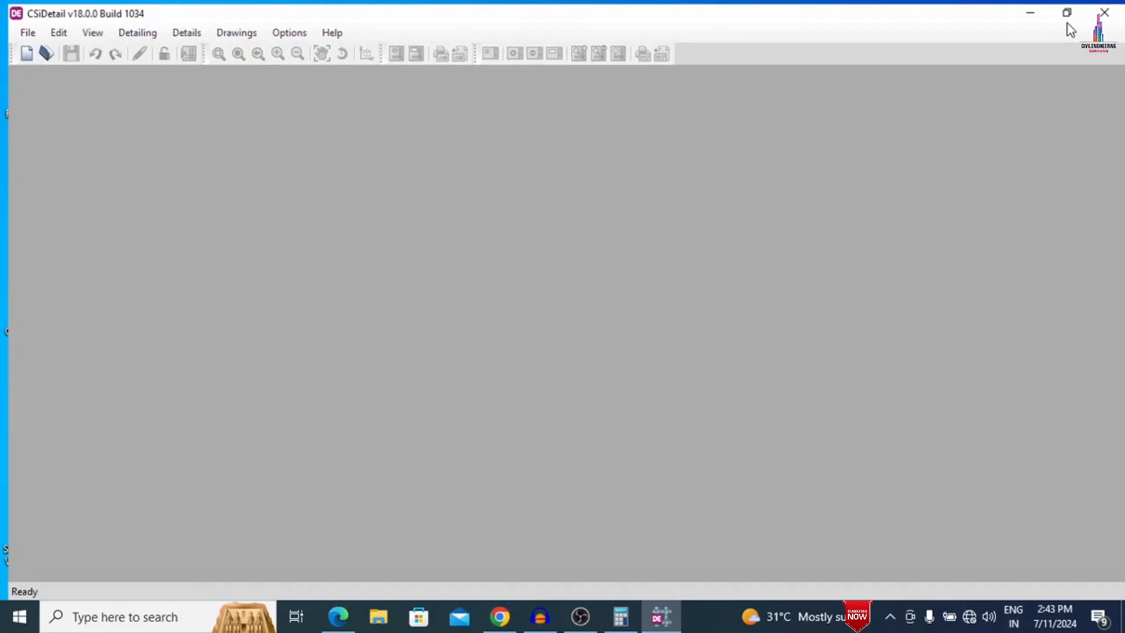
click(19, 28)
click(33, 49)
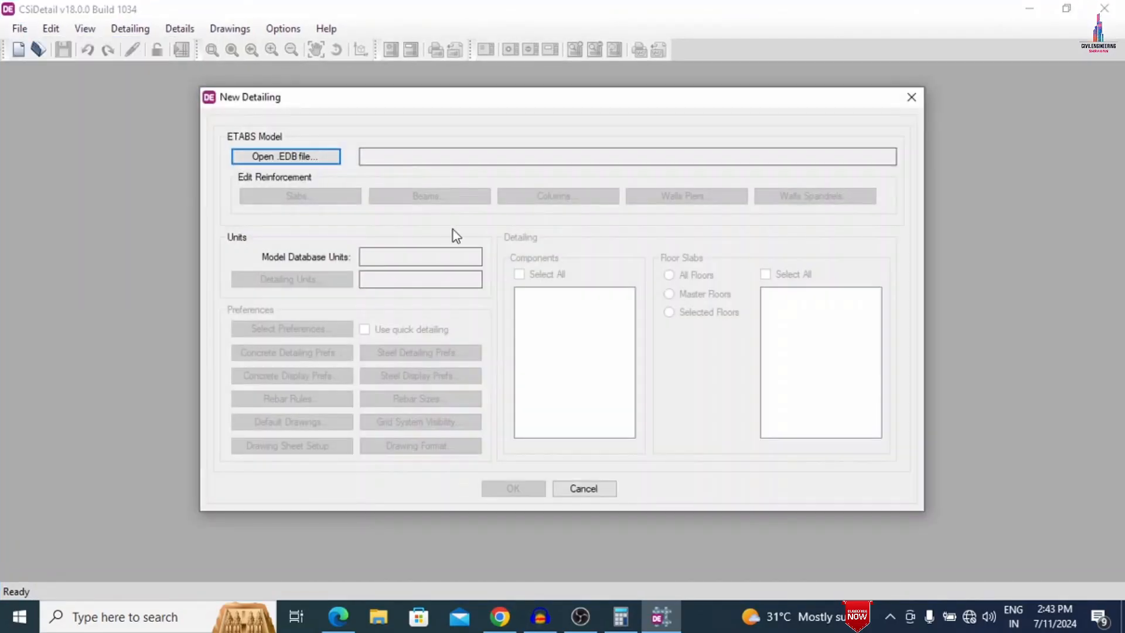
- Load the ETABS model G+5 from the CLAS folder on the Desktop into the new detailing and dismiss the import report
click(280, 157)
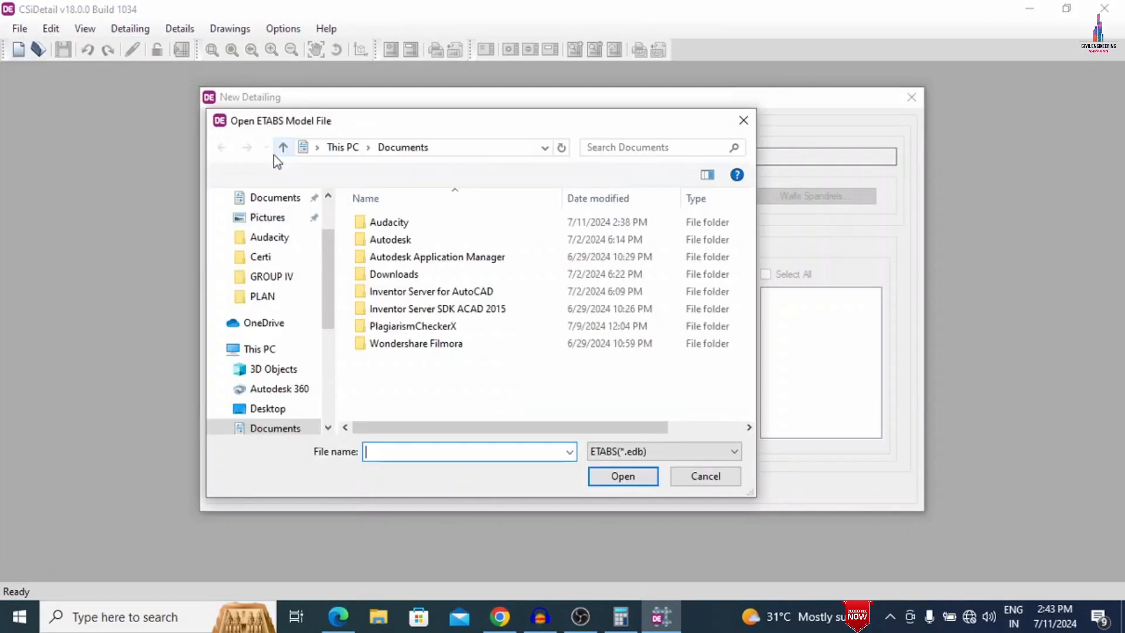
scroll(270, 216, up, 2)
click(269, 230)
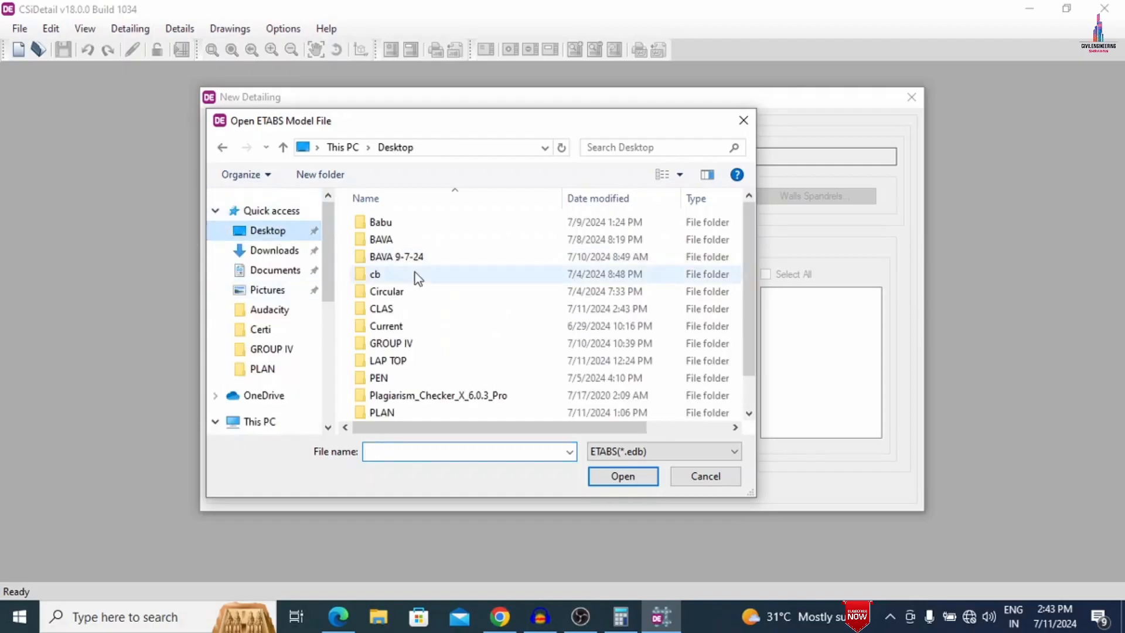
double_click(399, 312)
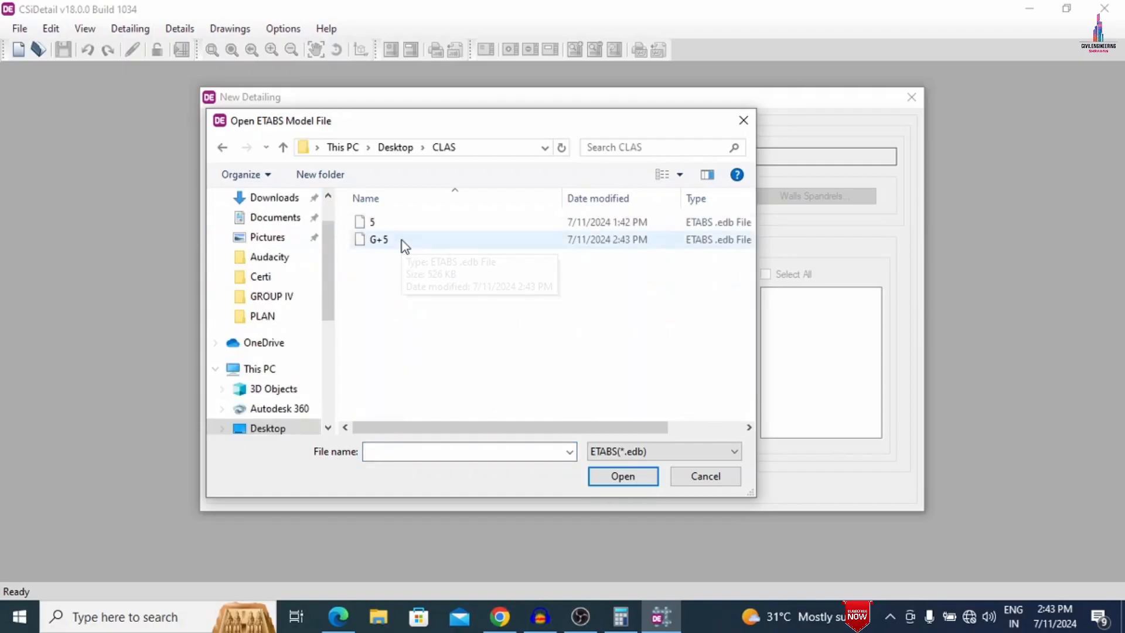
click(402, 240)
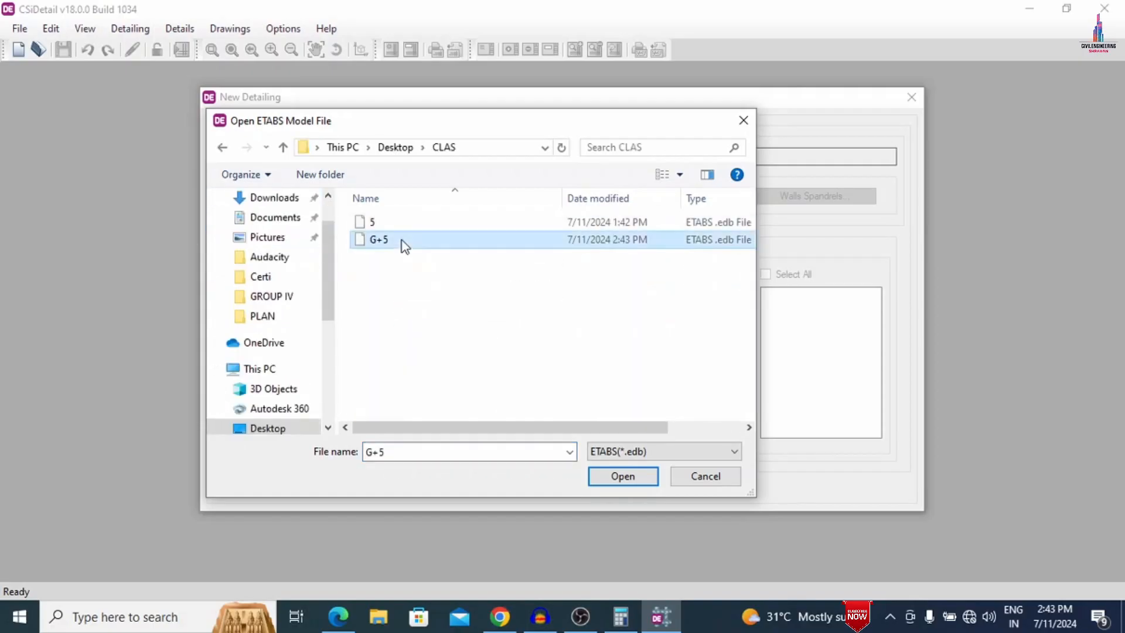
click(620, 481)
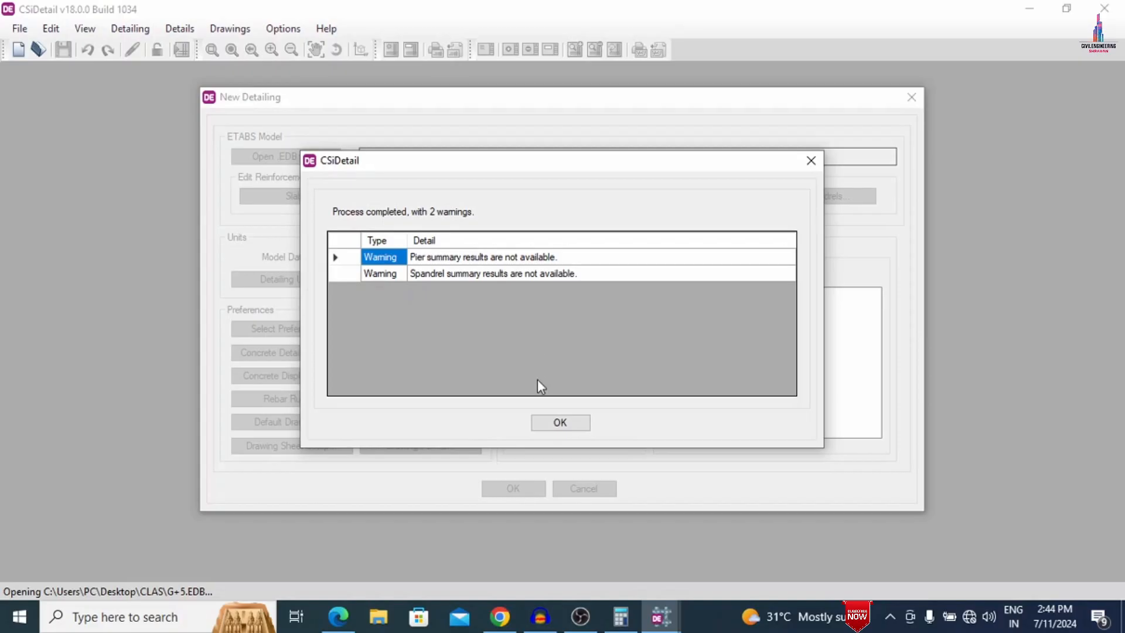
click(553, 417)
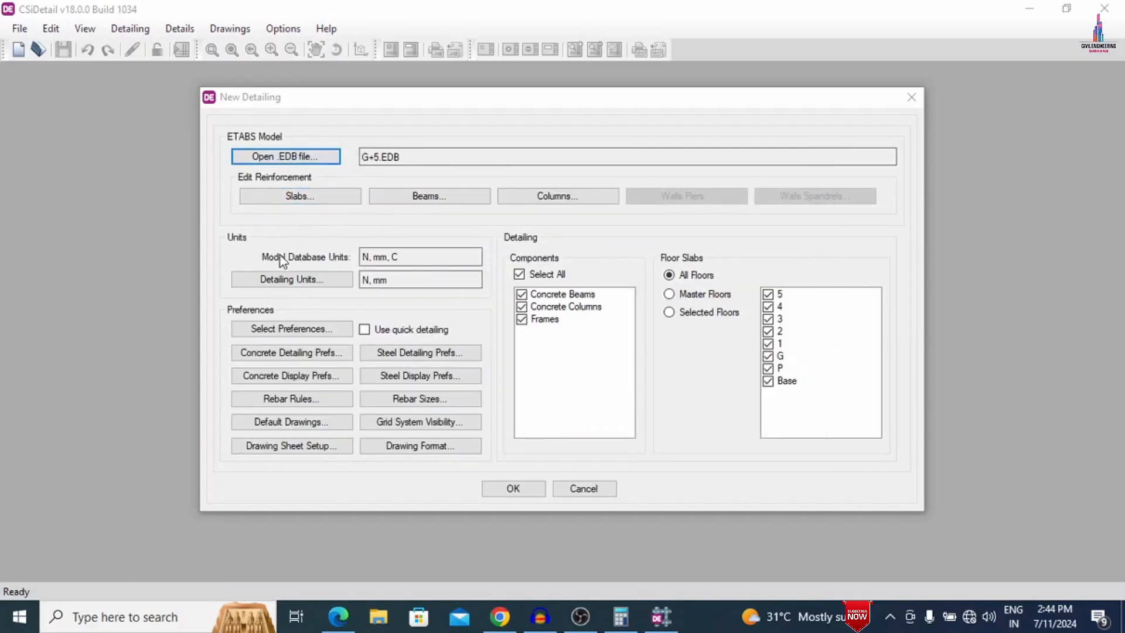
- Set the detailing units to the SI (25) rebar set and kilonewton force, and confirm them
click(282, 281)
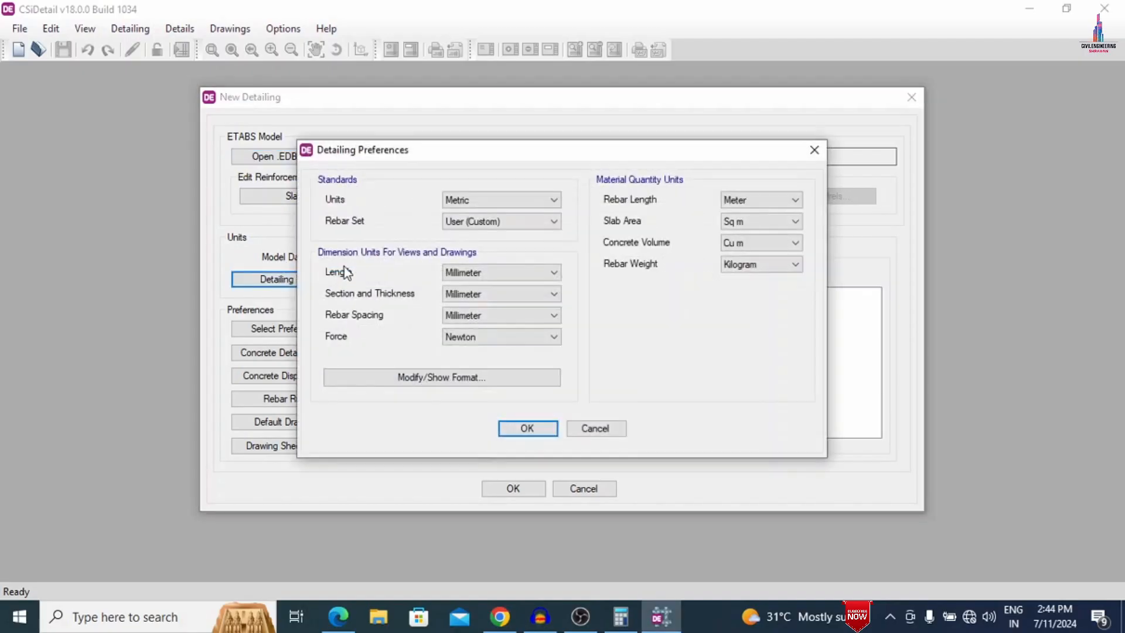
click(477, 222)
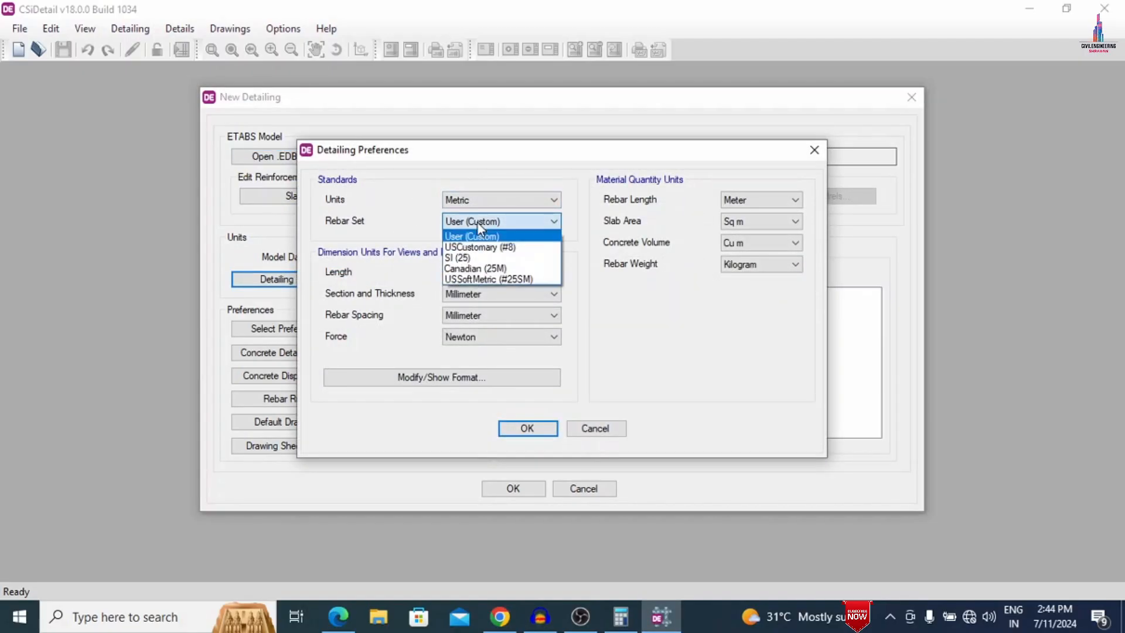
click(471, 255)
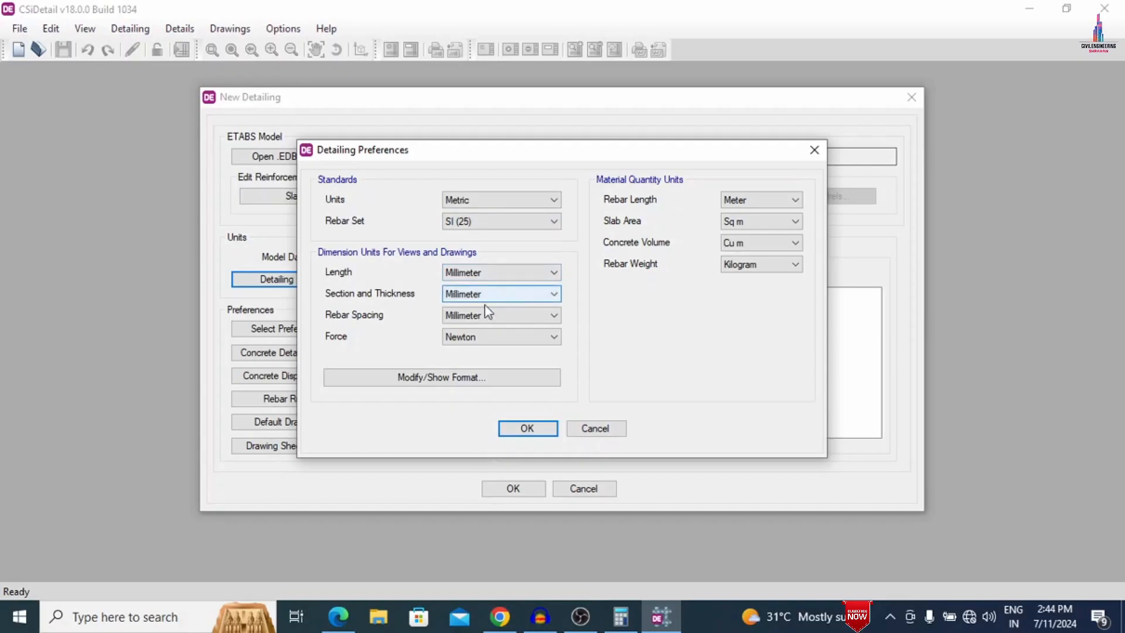
click(465, 336)
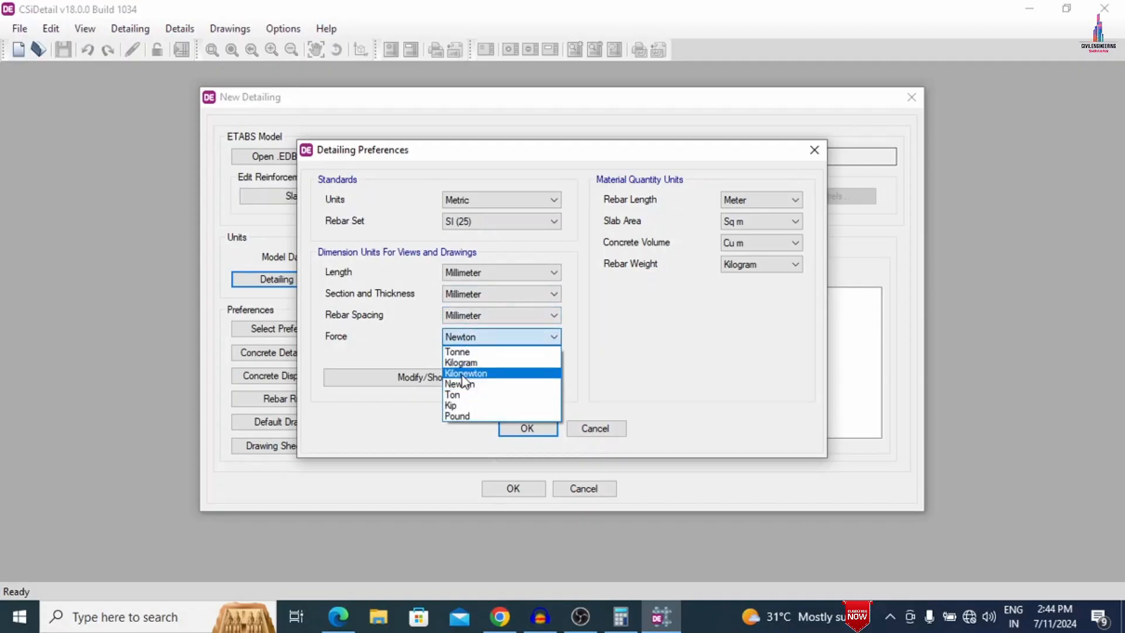
click(464, 375)
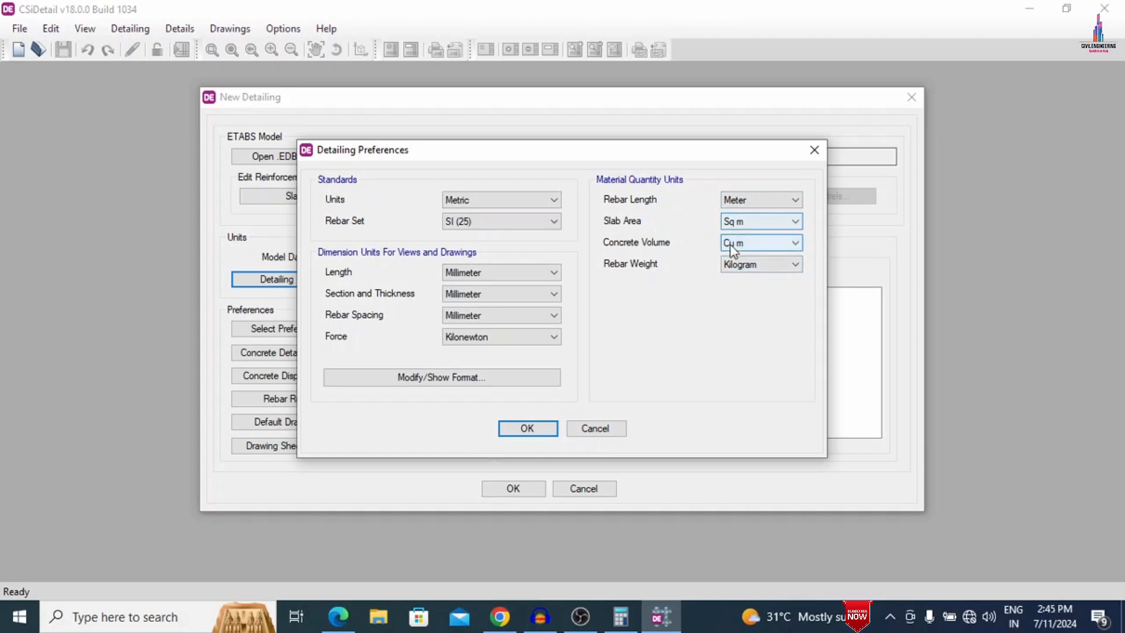
click(528, 430)
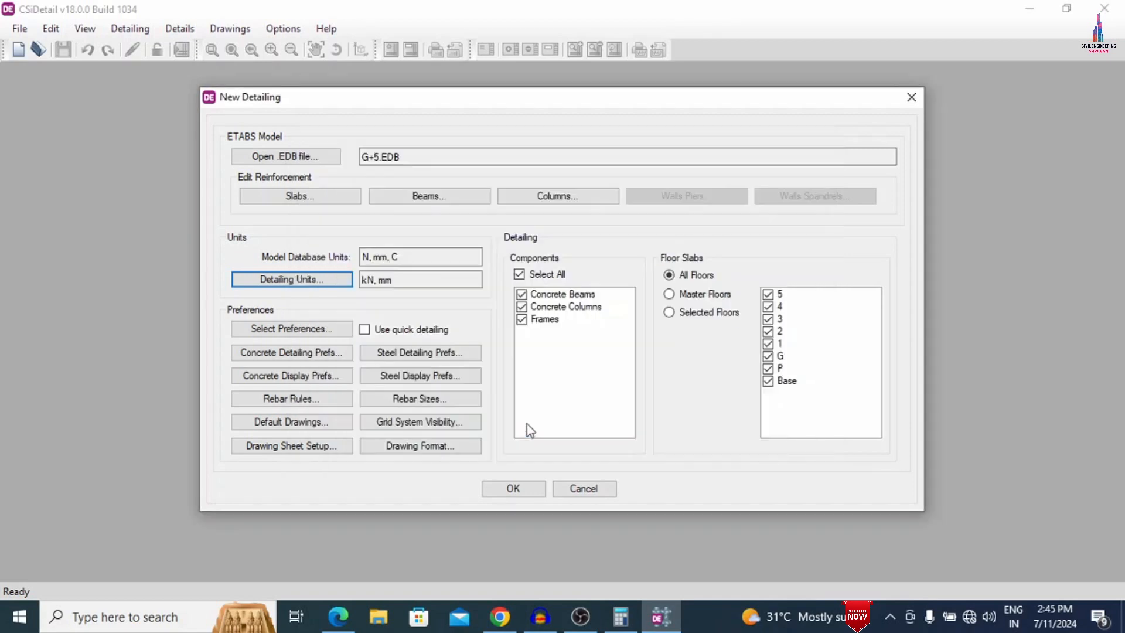
- Apply the IS 456:2000 standard preferences to the detailing, and check the concrete display preferences without changing them
click(319, 328)
click(425, 314)
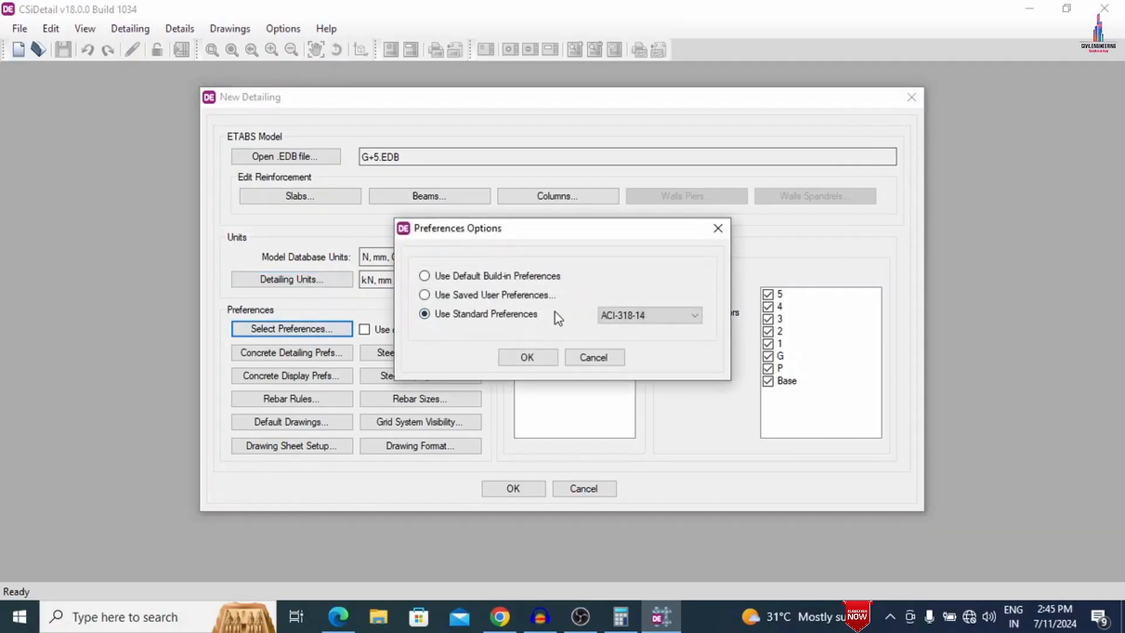
click(667, 311)
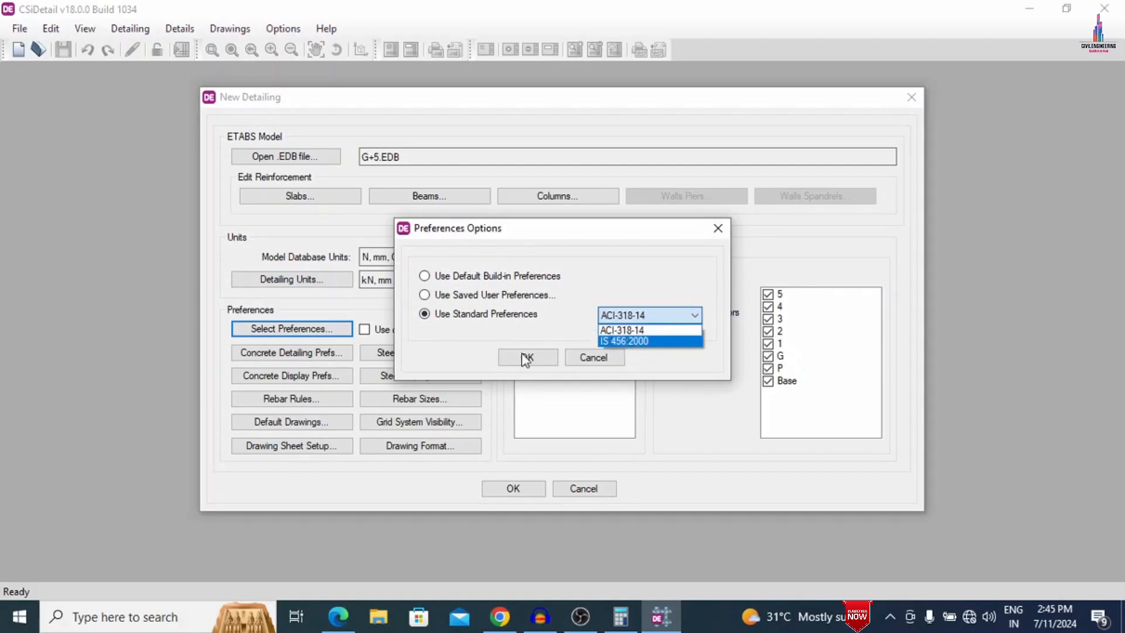
click(625, 341)
click(529, 357)
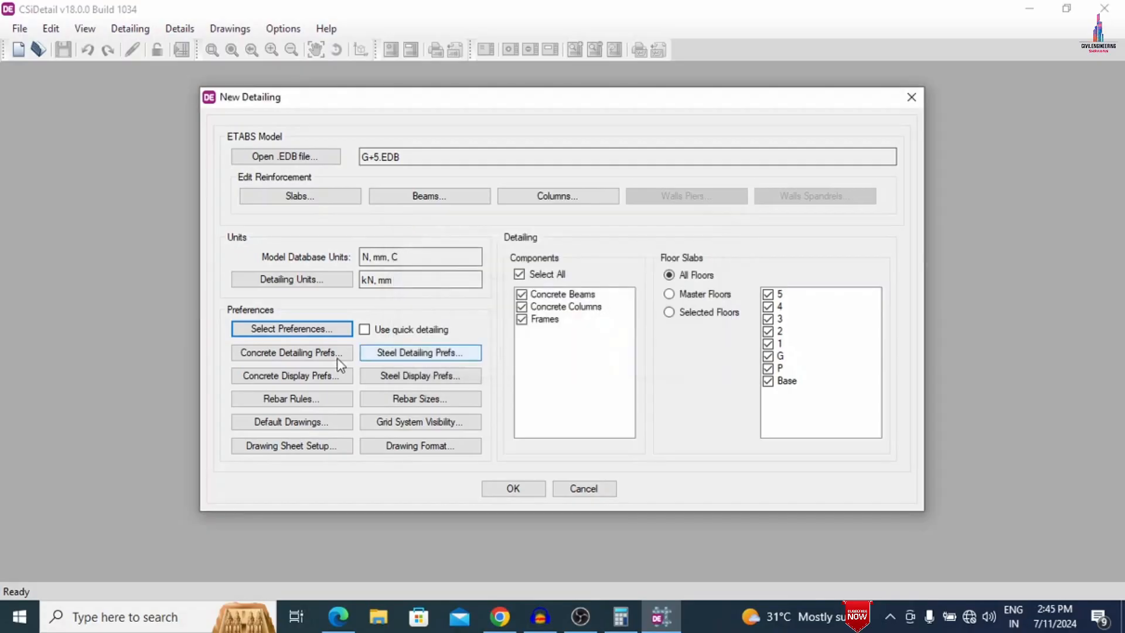
click(286, 384)
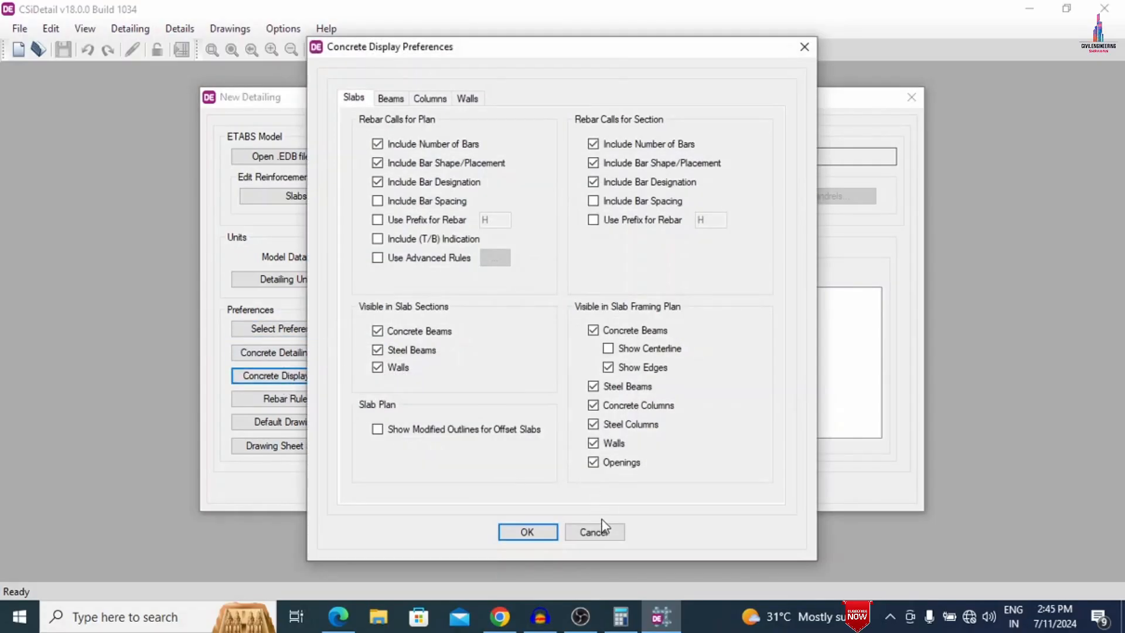
click(604, 530)
- In the rebar selection rules, set the beams' minimum stirrup spacing to 120 mm for zones A, B and C
click(269, 397)
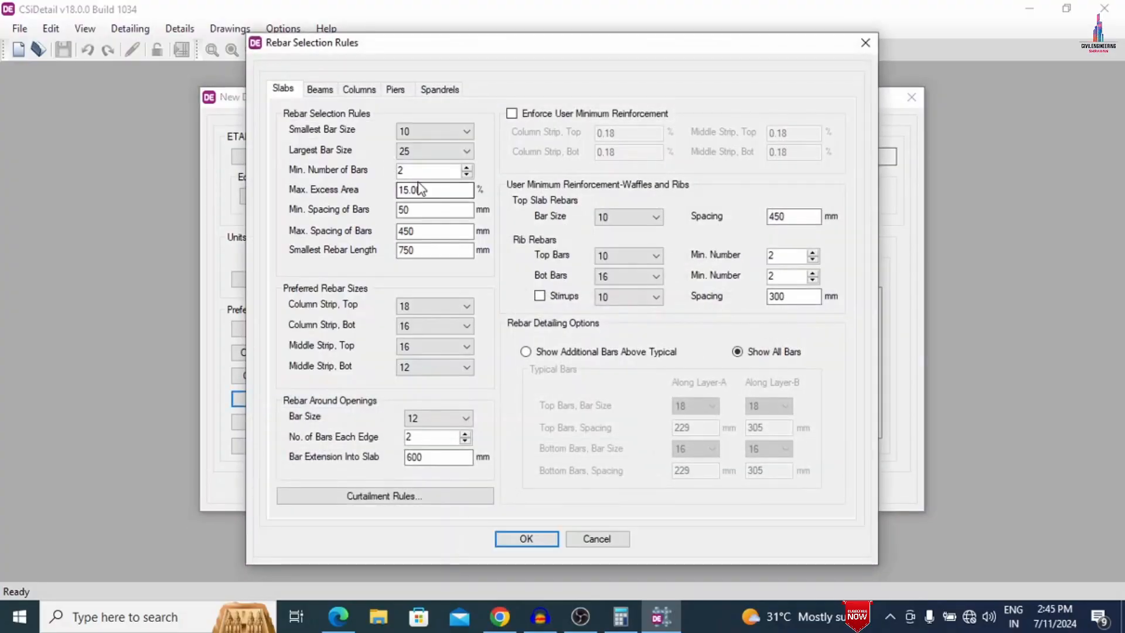
key(Tab)
text(1)
click(331, 90)
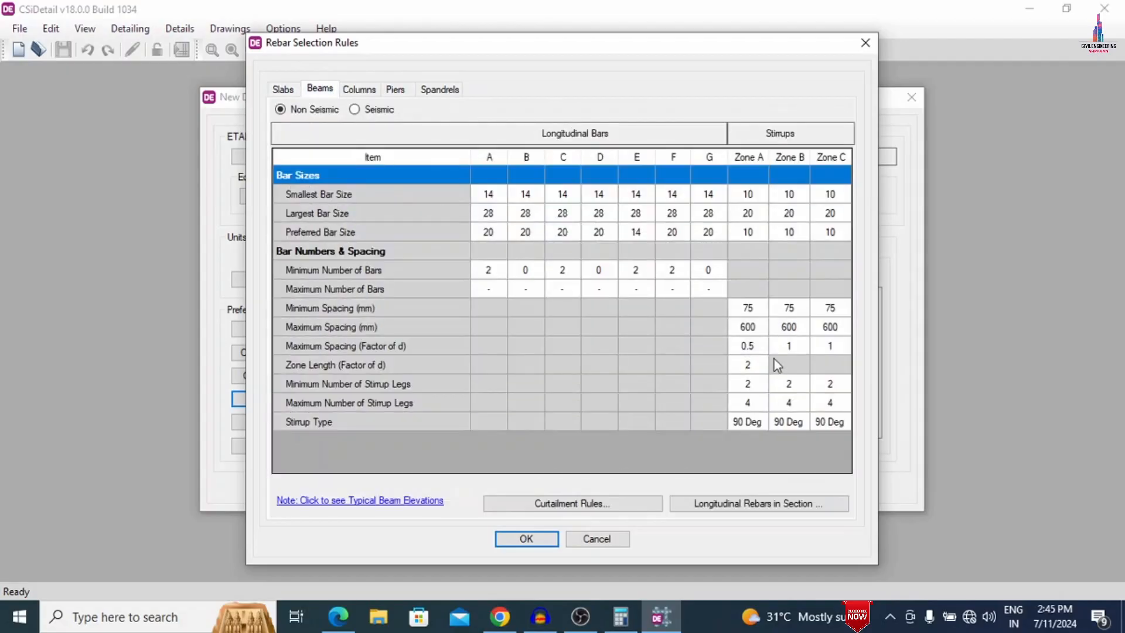
click(748, 311)
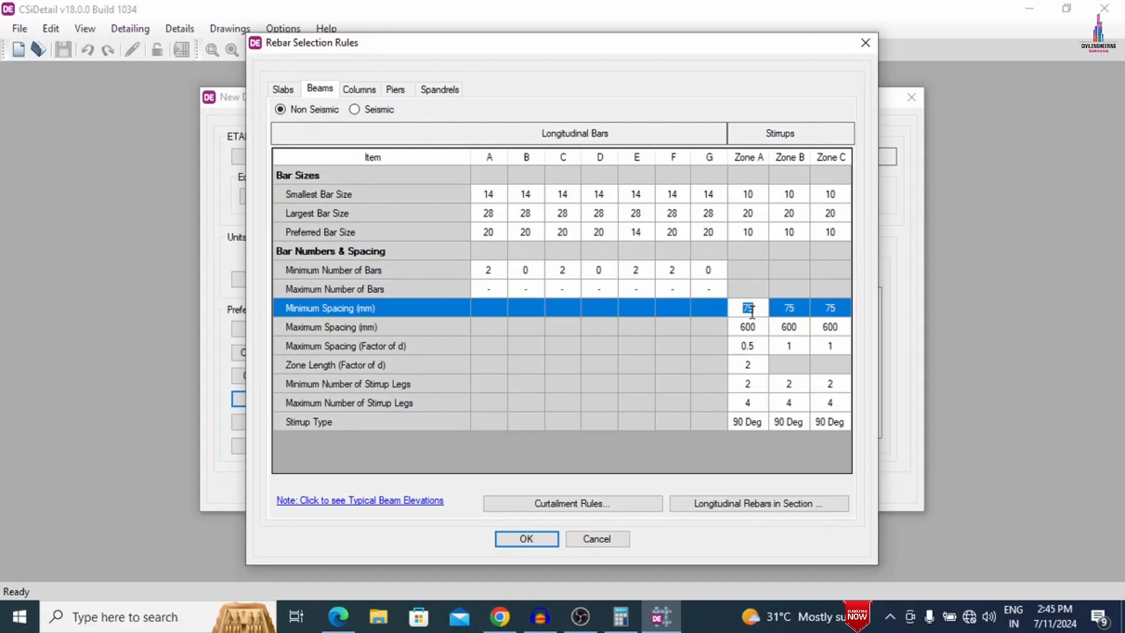
text(120)
key(Tab)
text(120)
key(Tab)
text(1)
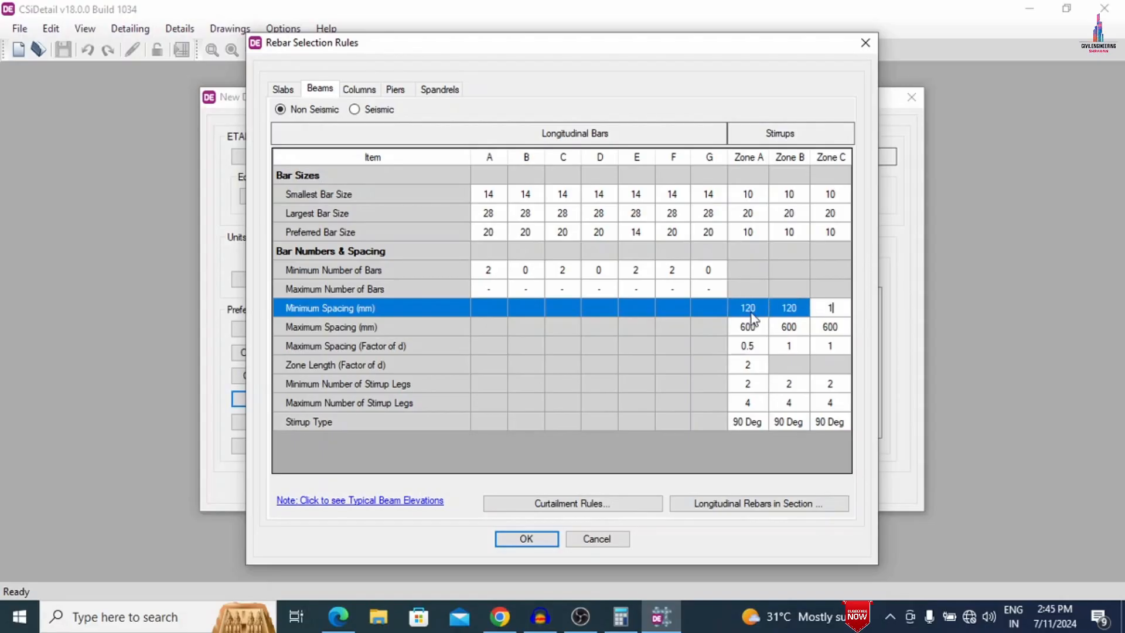
text(20)
- Set the columns' minimum tie spacing to 120 mm, accept the rebar rules and generate the detailing
click(359, 89)
click(762, 333)
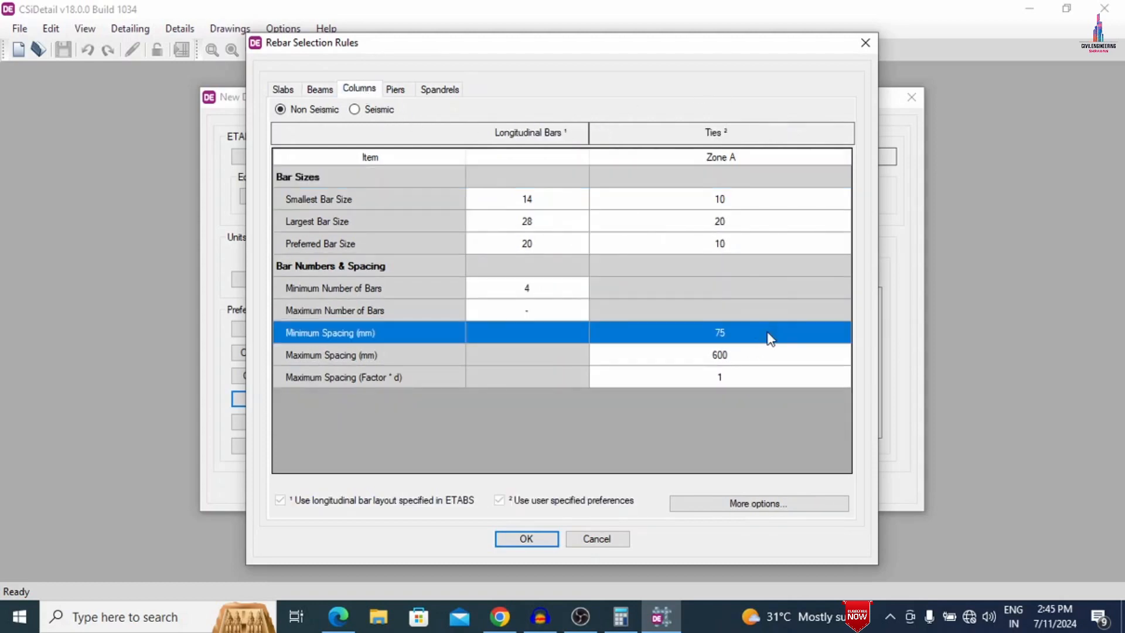
click(783, 330)
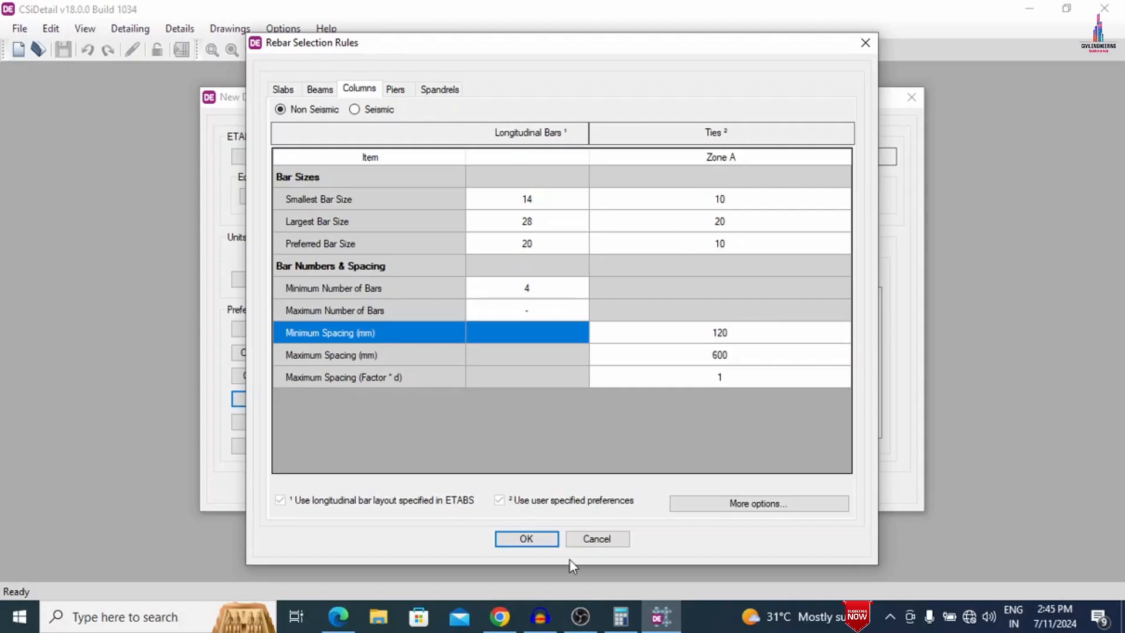
click(546, 541)
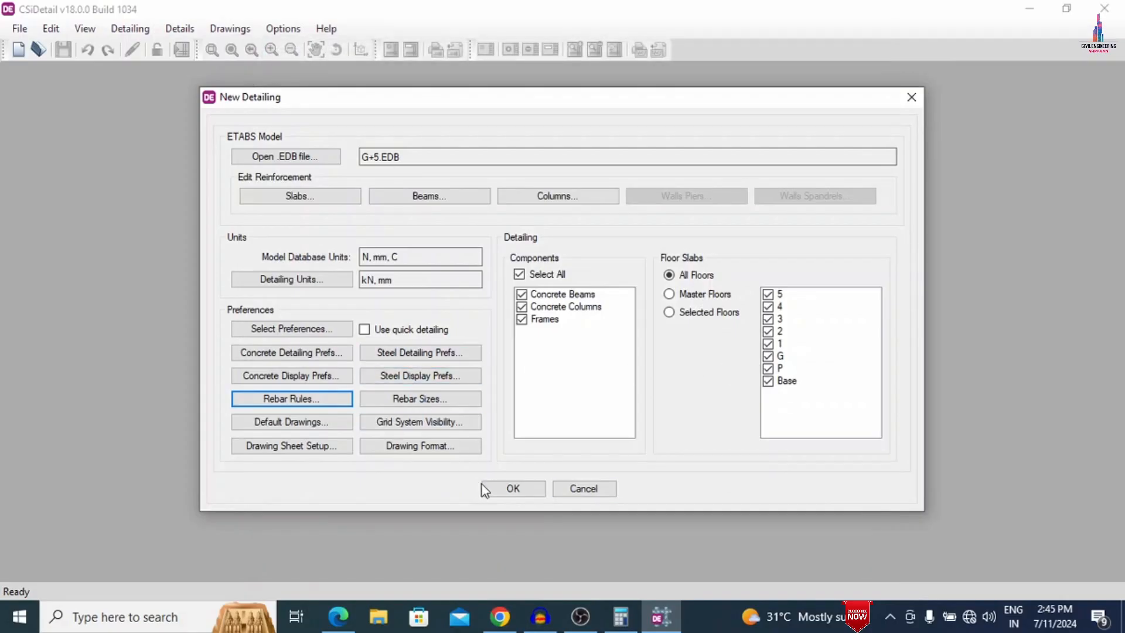
click(501, 488)
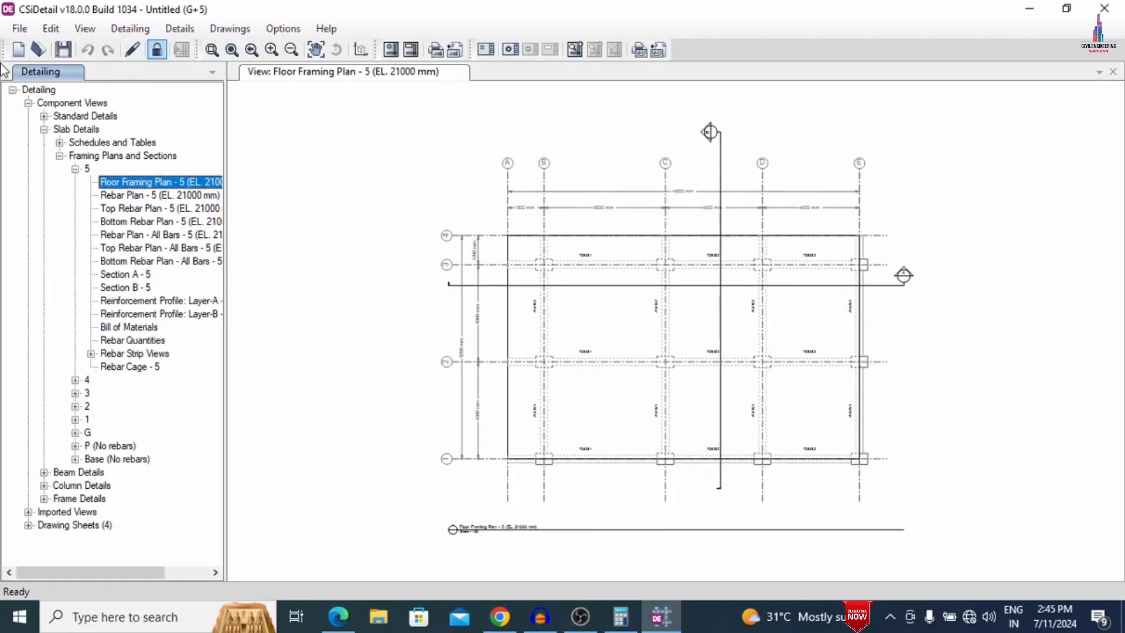
- Review the floor 5 slab rebar plans: combined, top and bottom, including the all-bars versions
click(147, 195)
click(145, 207)
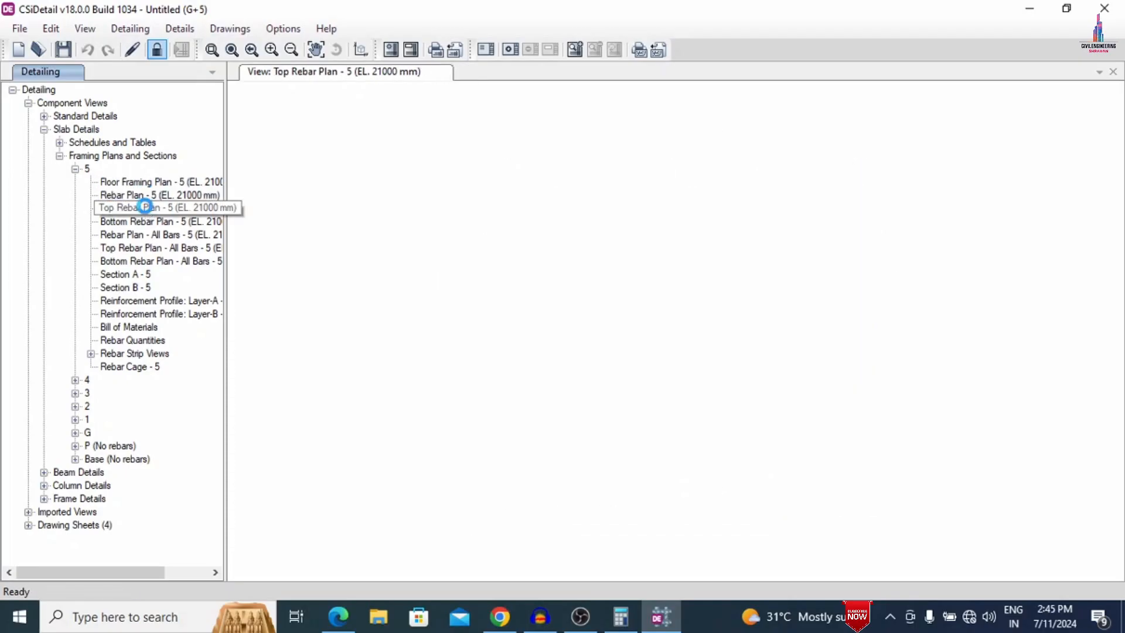
click(147, 222)
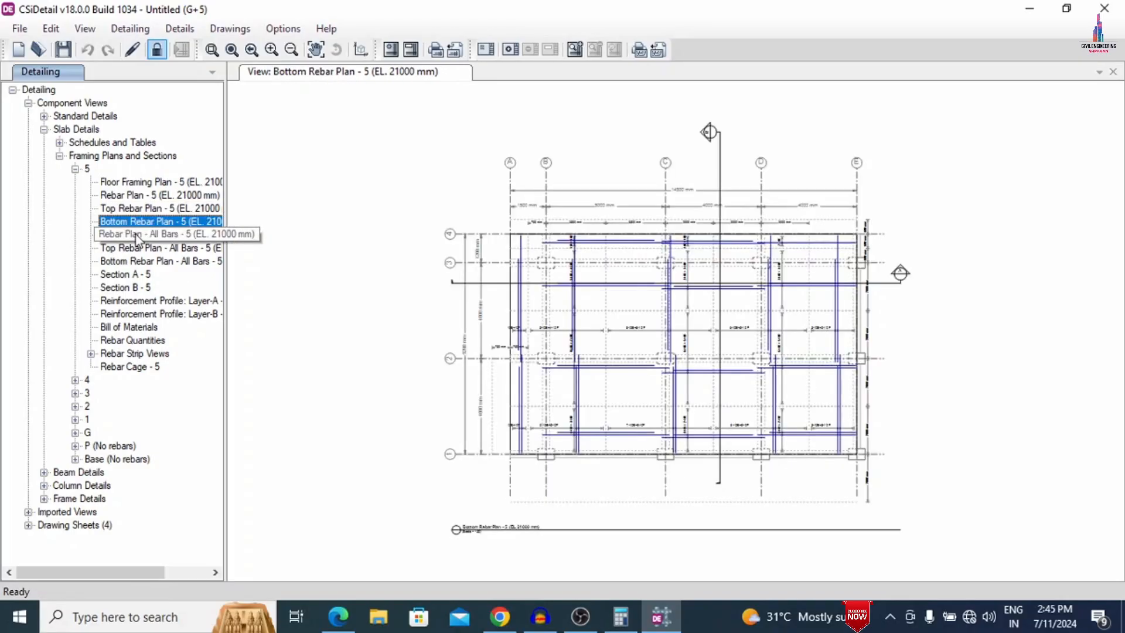
click(138, 235)
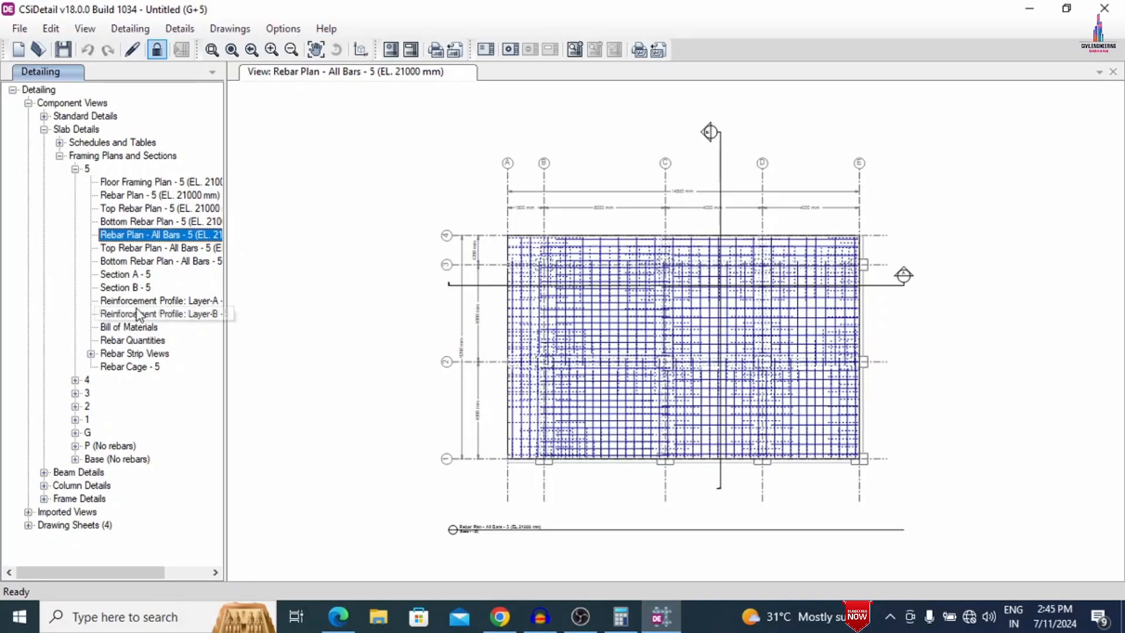
click(126, 248)
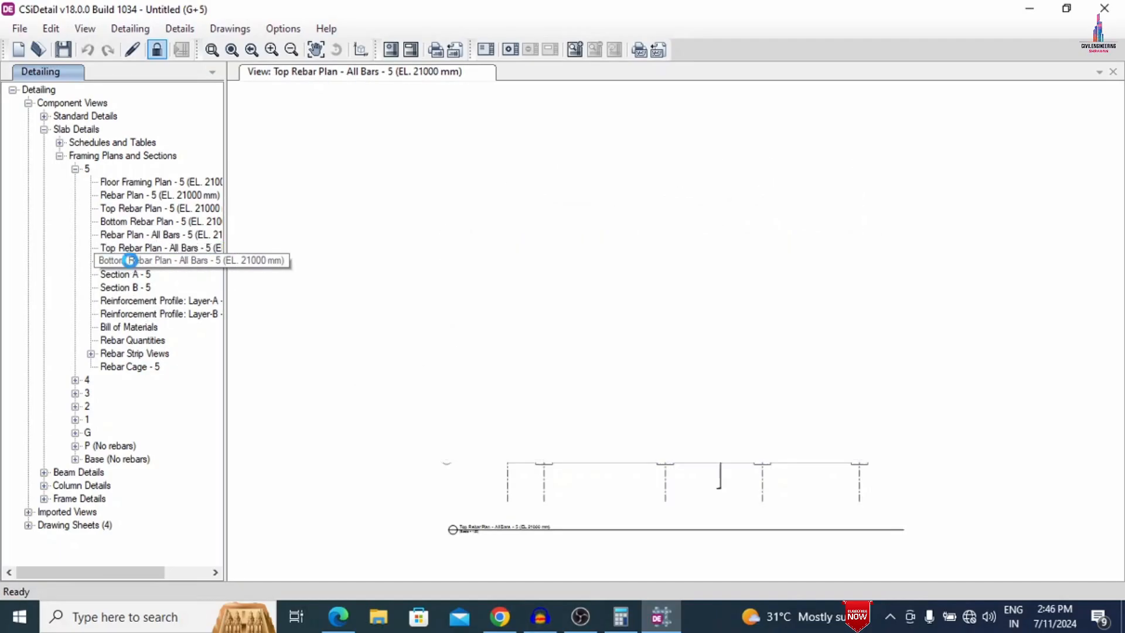
click(130, 261)
- Examine floor 5's slab sections A and B, the Layer-A and Layer-B reinforcement profiles, bill of materials and rebar quantities
click(132, 274)
click(136, 288)
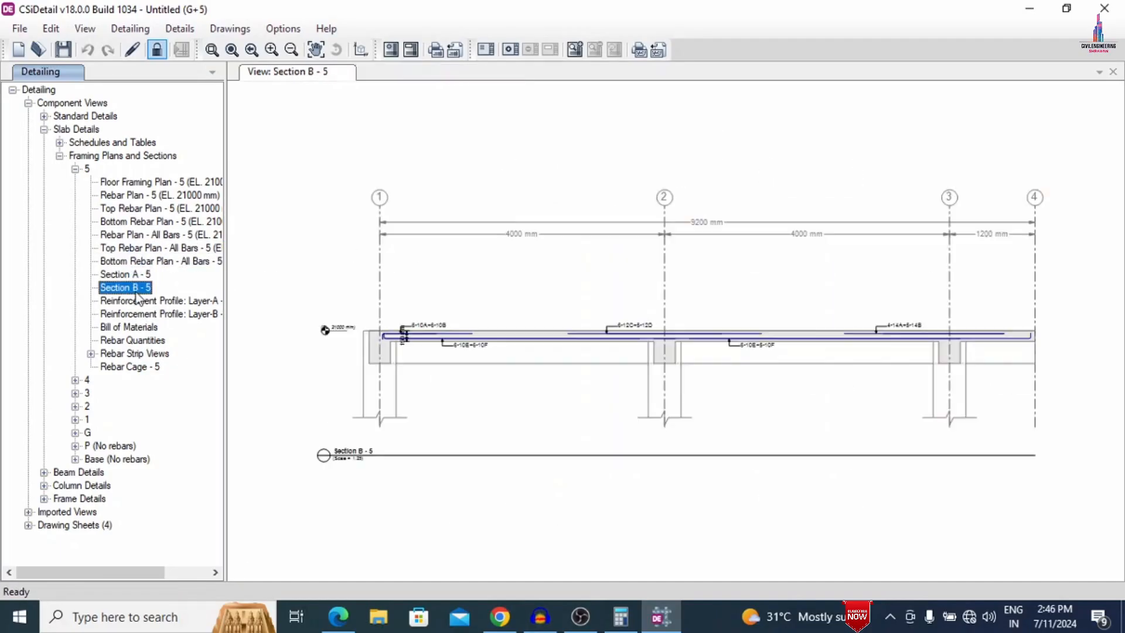
click(137, 300)
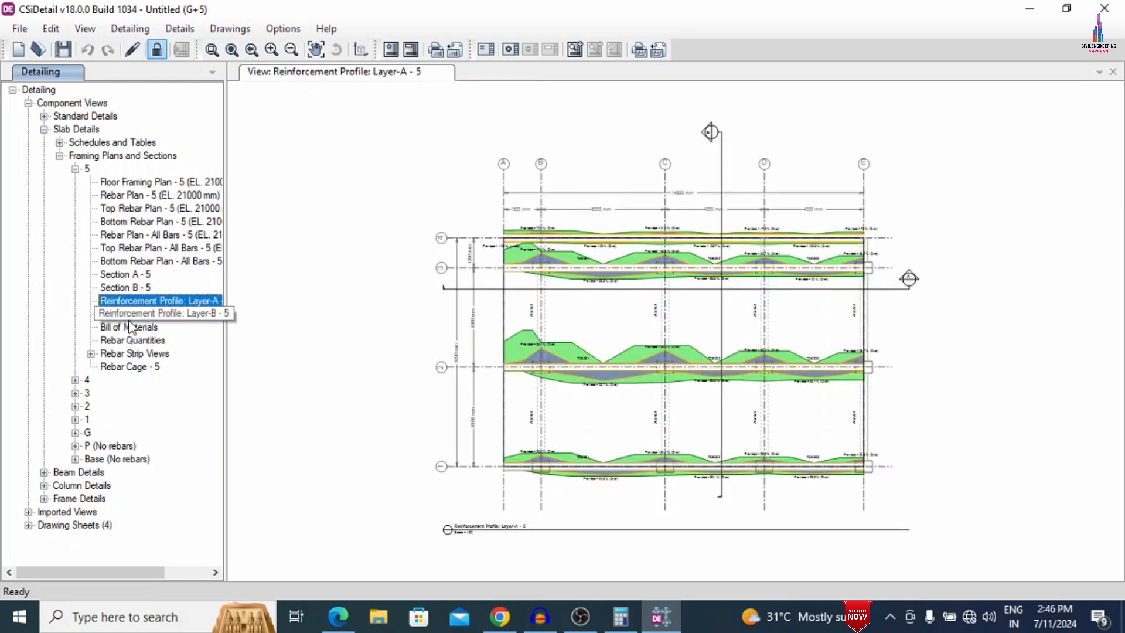
click(132, 313)
click(130, 327)
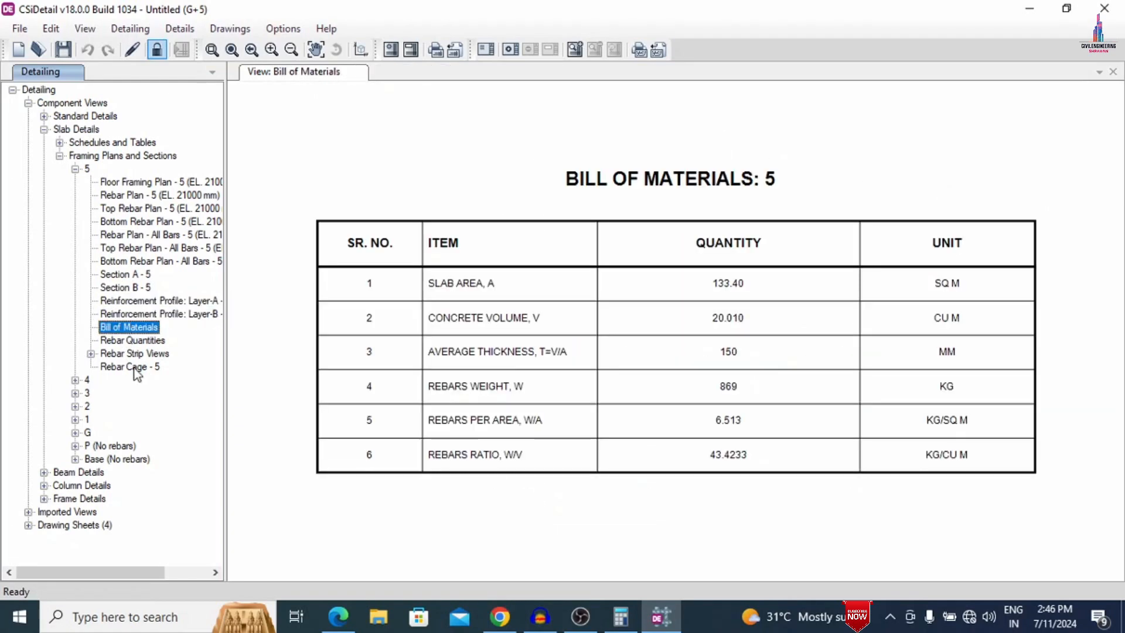
click(153, 340)
- Inspect the floor 5 slab rebar cage in 3D from another angle and up close, and view the floor 2 cage
click(137, 368)
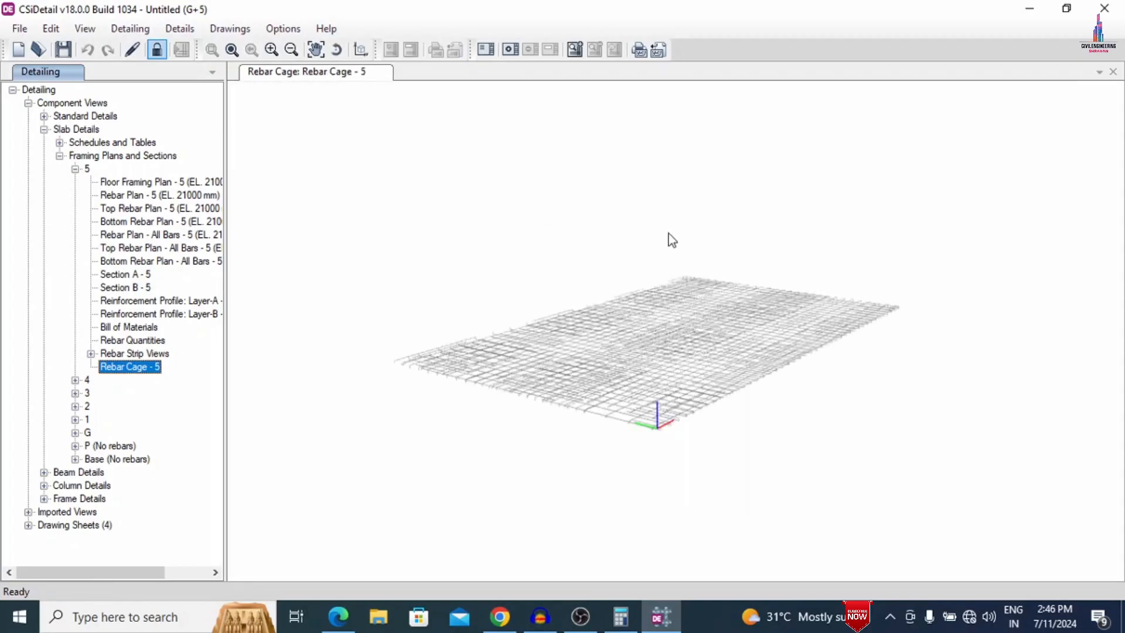
drag(834, 316, 368, 395)
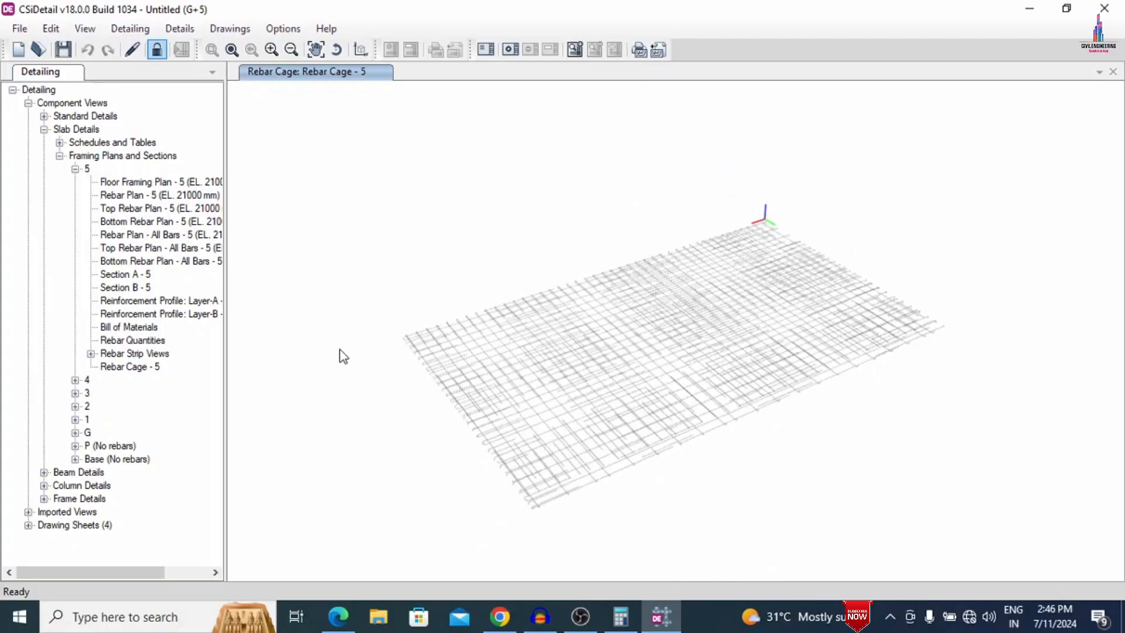
scroll(765, 370, up, 10)
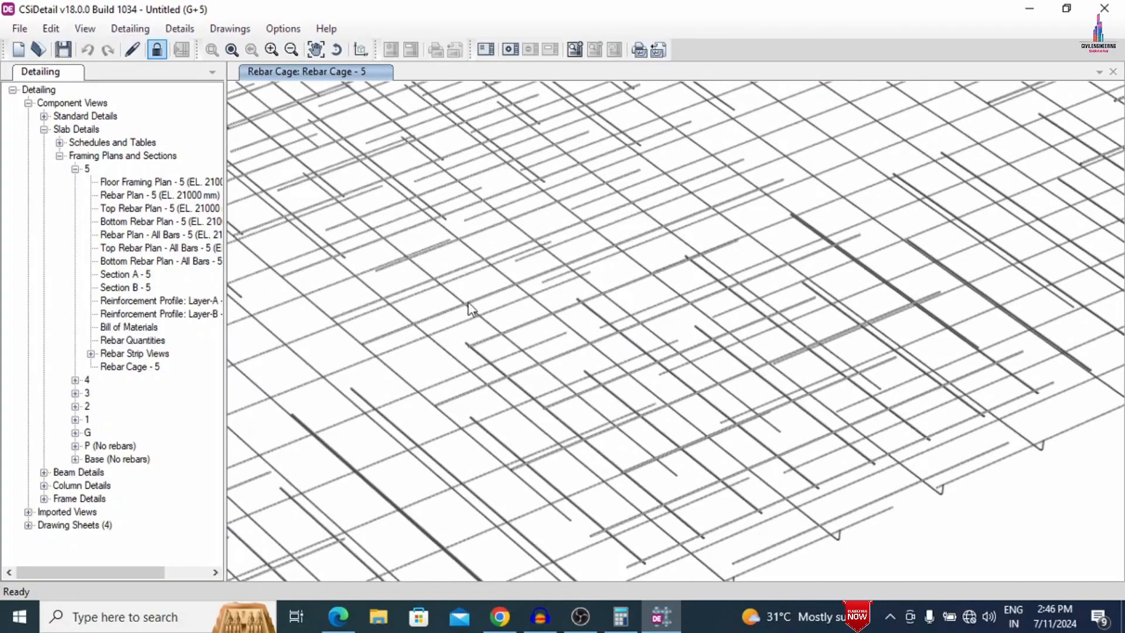
scroll(97, 397, right, 3)
scroll(97, 396, left, 3)
click(75, 407)
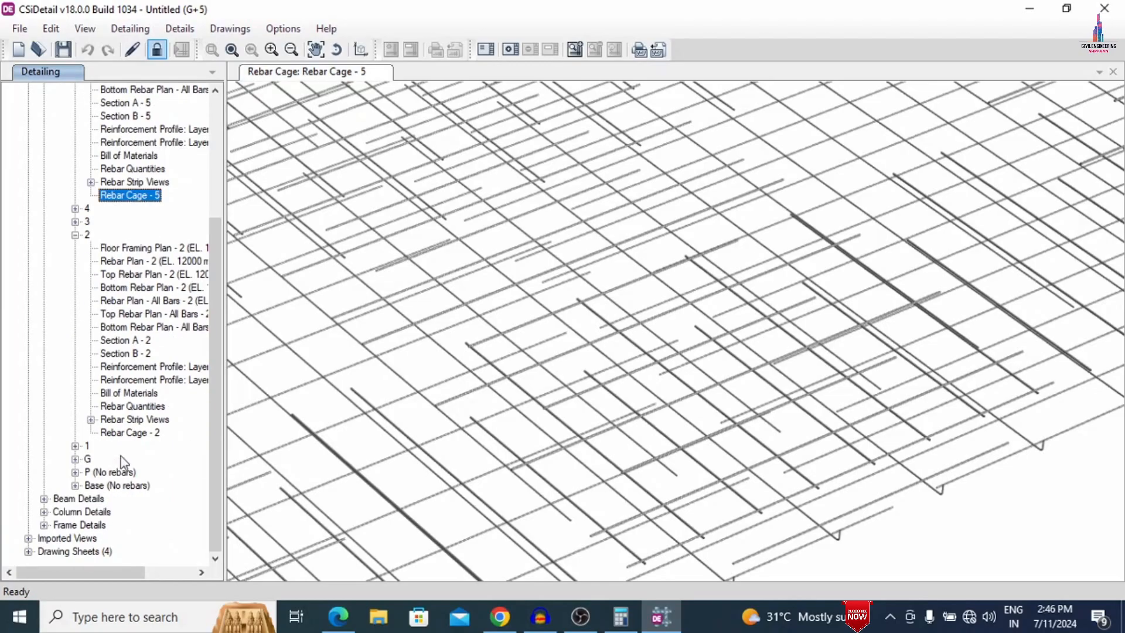
double_click(136, 434)
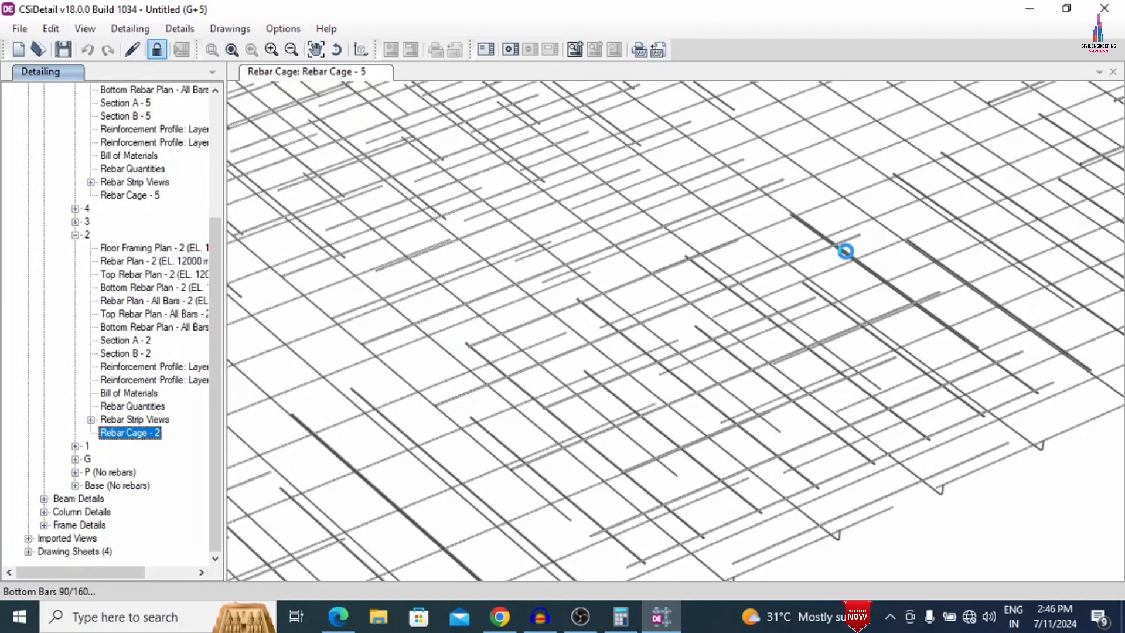
- Expand the concrete beam details and view slab Section A of floor G
click(44, 499)
click(60, 512)
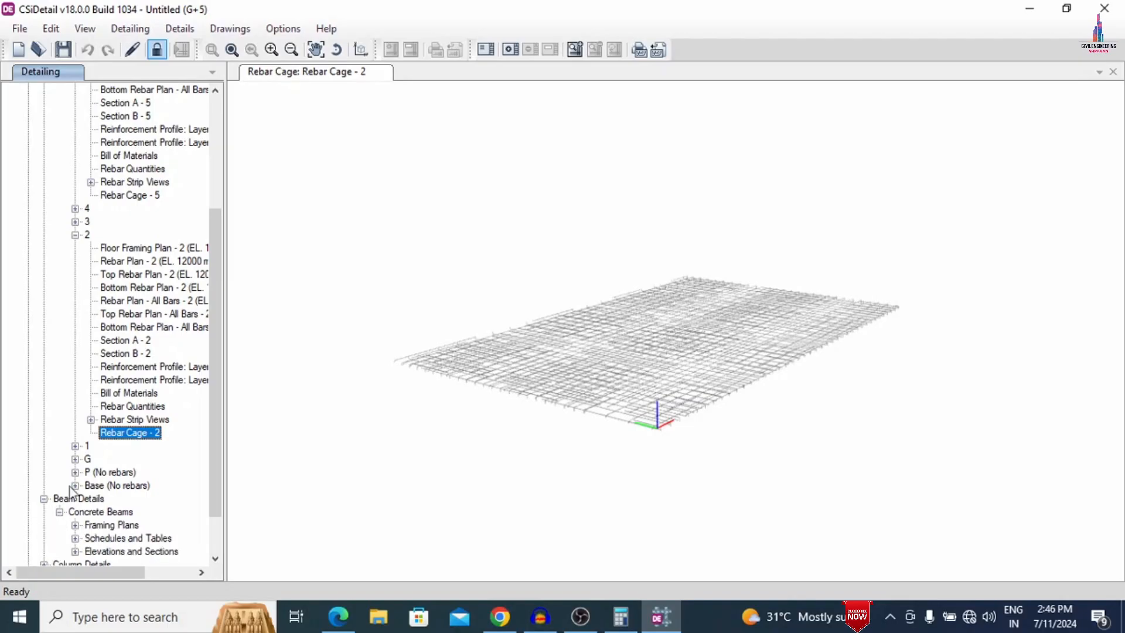
click(75, 432)
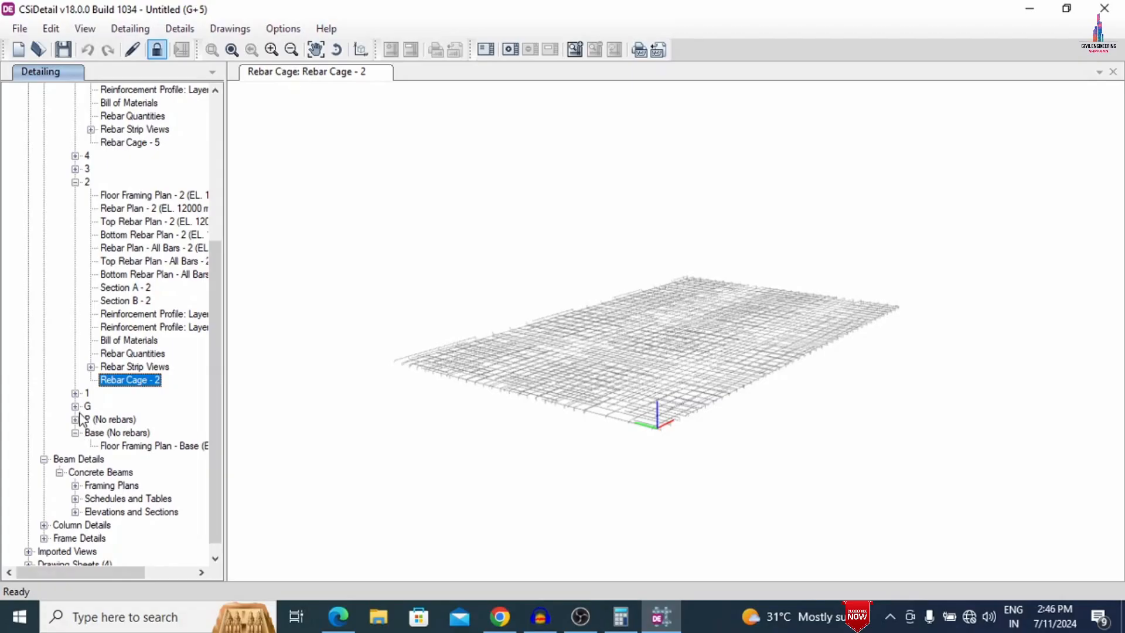
click(75, 406)
click(125, 459)
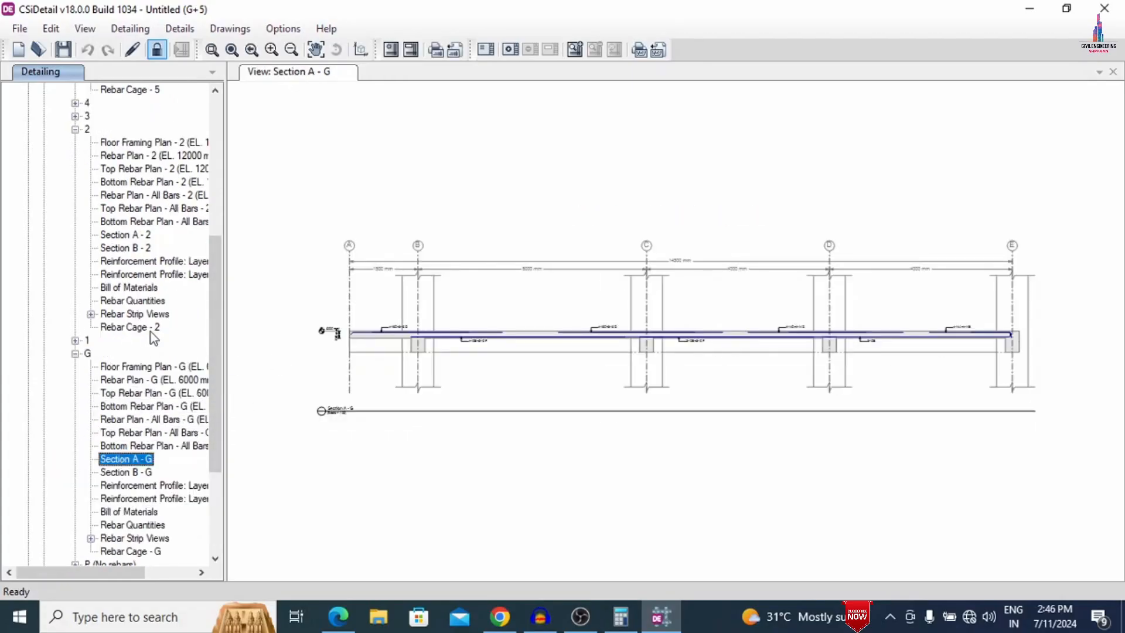
- View Section A of beam 6CB1 on floor 4 and inspect its 3D rebar cage up close
scroll(149, 328, down, 4)
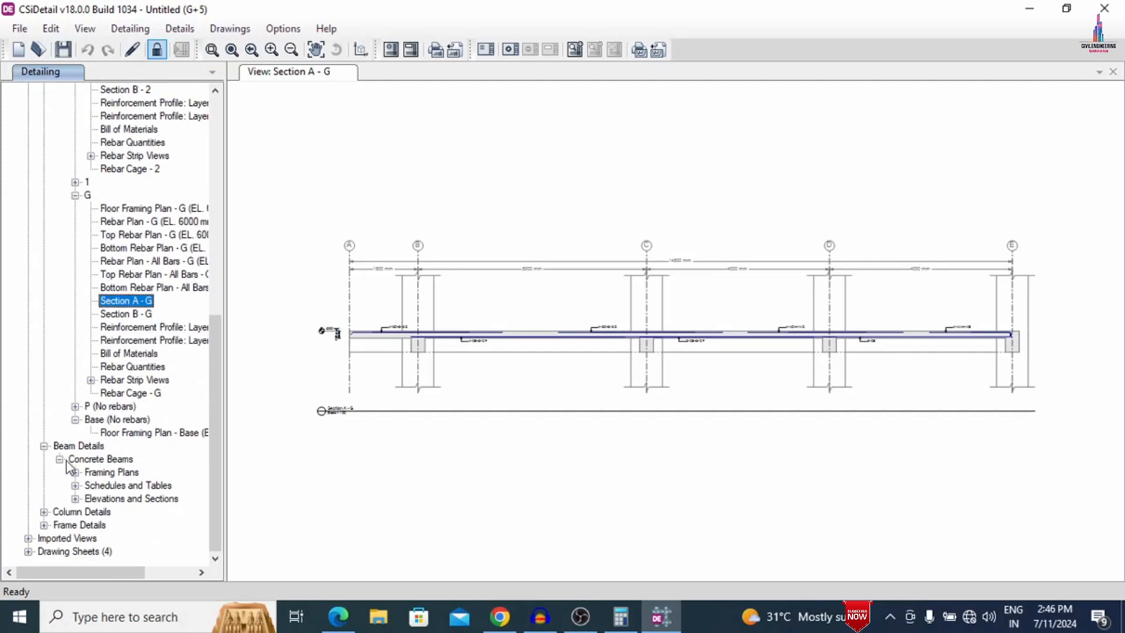
click(75, 498)
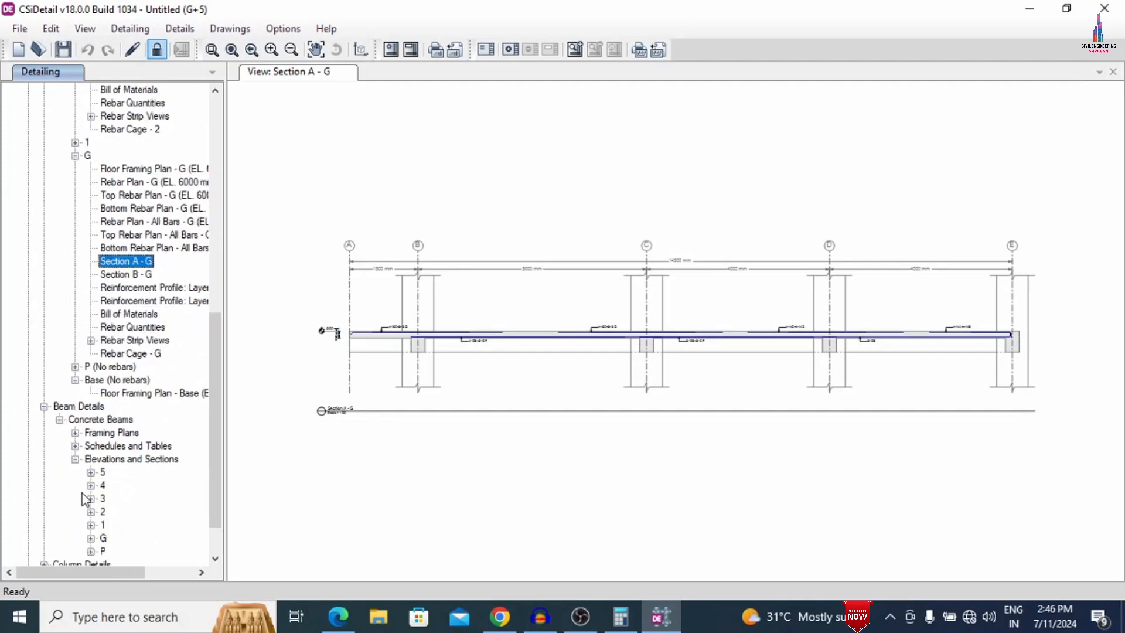
click(91, 485)
click(106, 498)
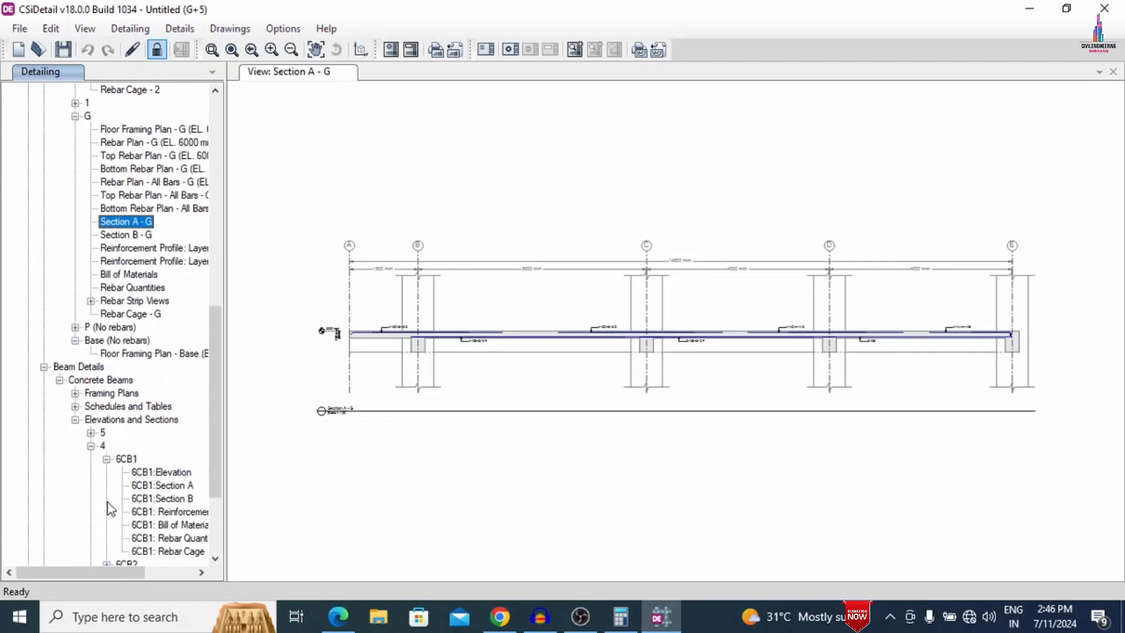
double_click(161, 485)
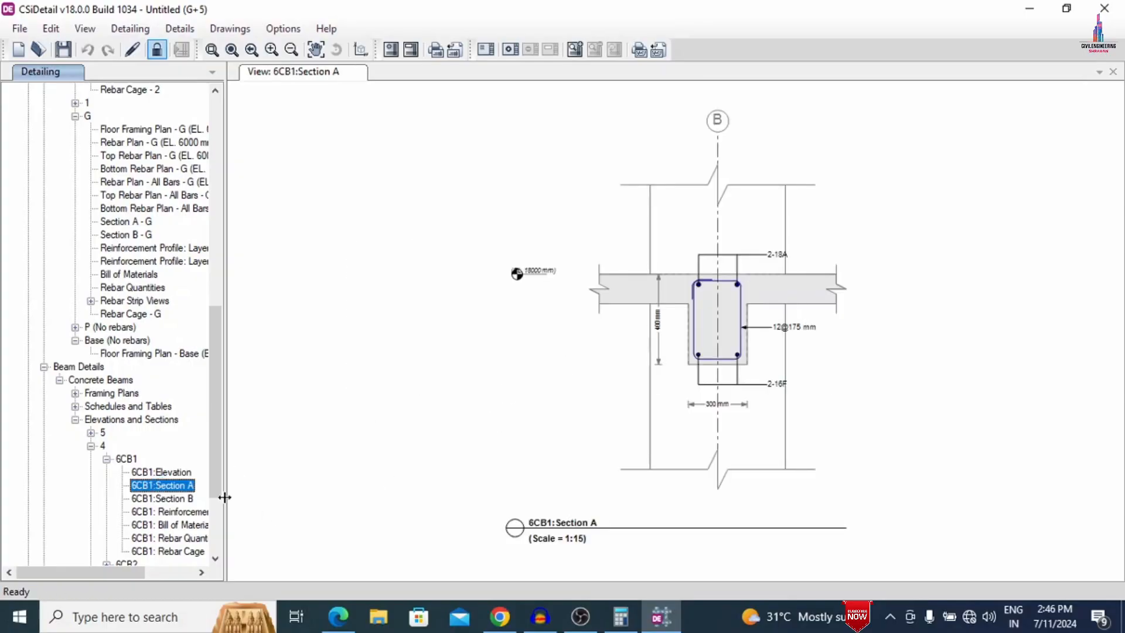
double_click(168, 551)
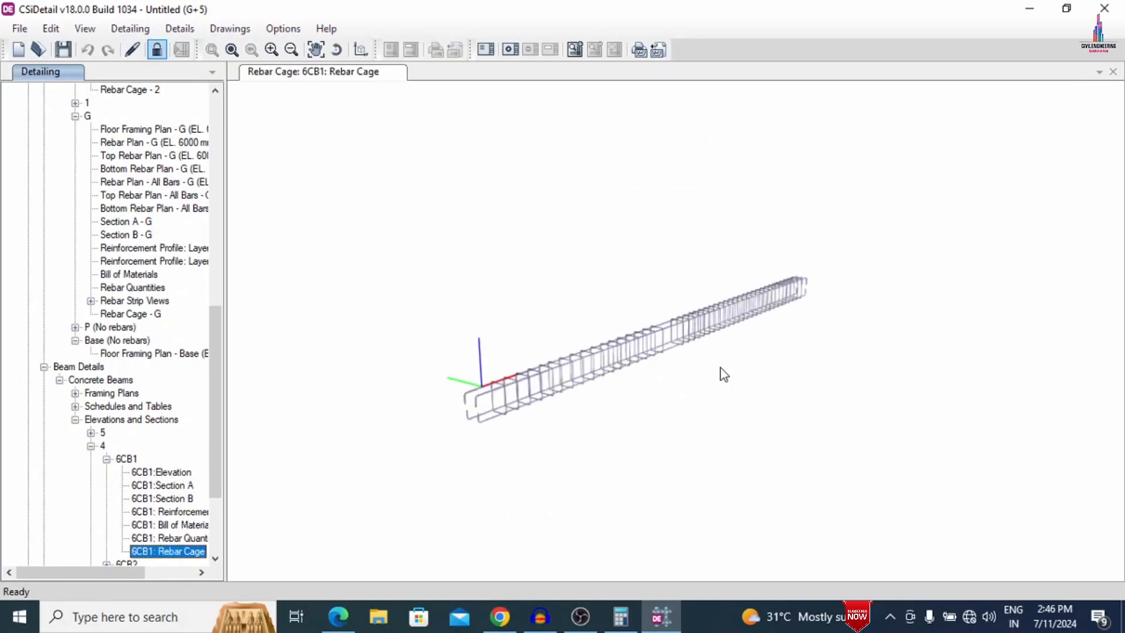
scroll(720, 368, up, 8)
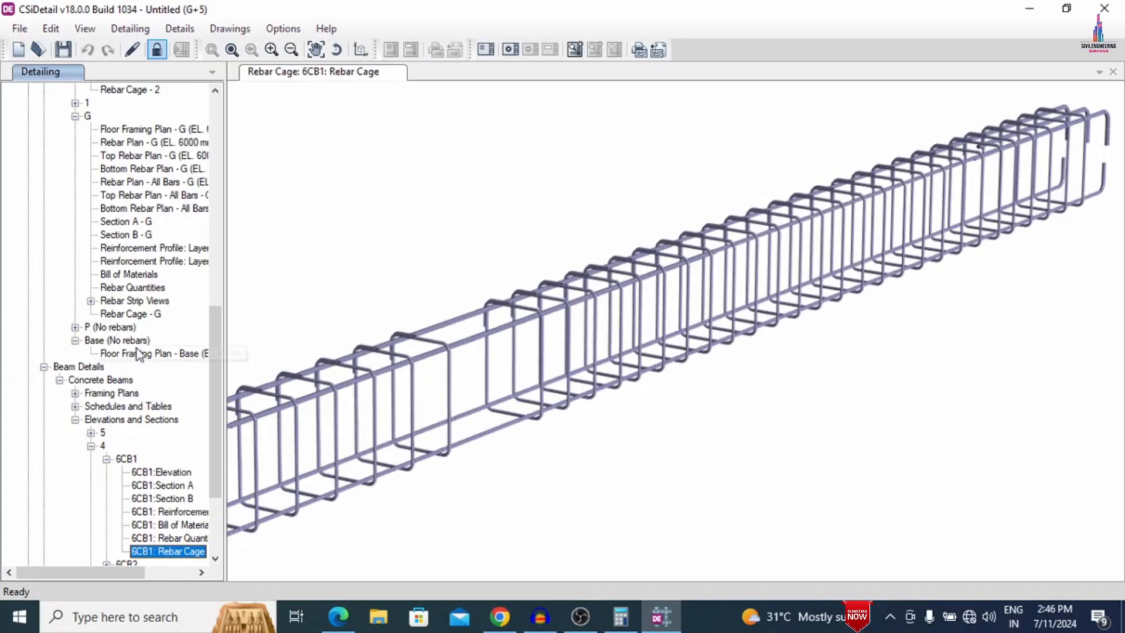
- Expand the concrete column details and view Elevation-2 and Section A of column CC1
scroll(135, 435, down, 4)
click(43, 512)
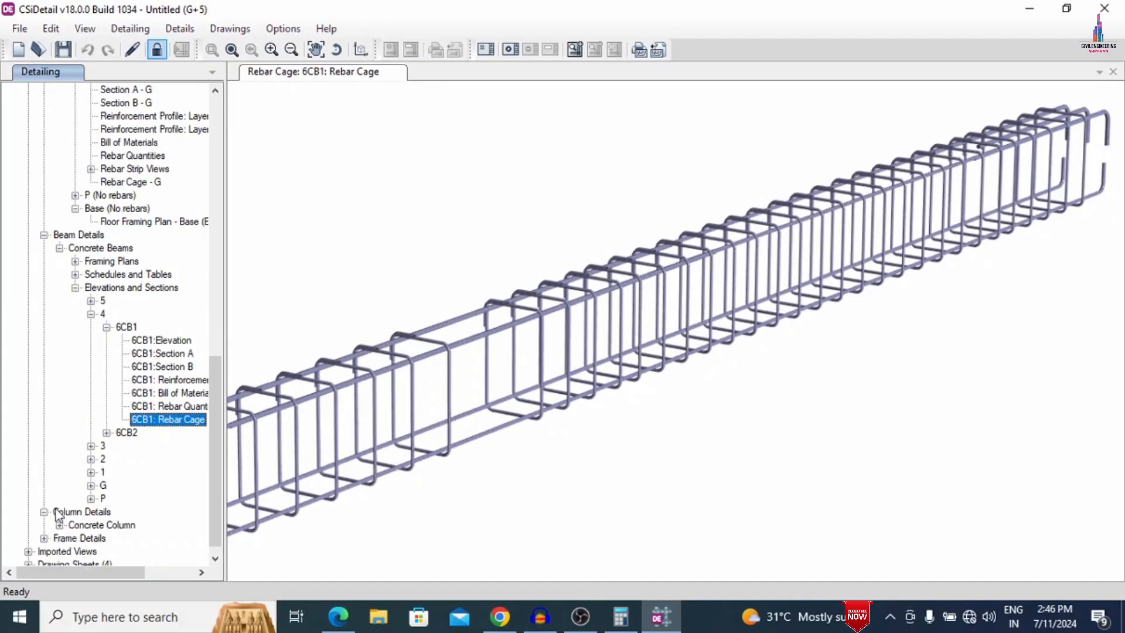
click(60, 525)
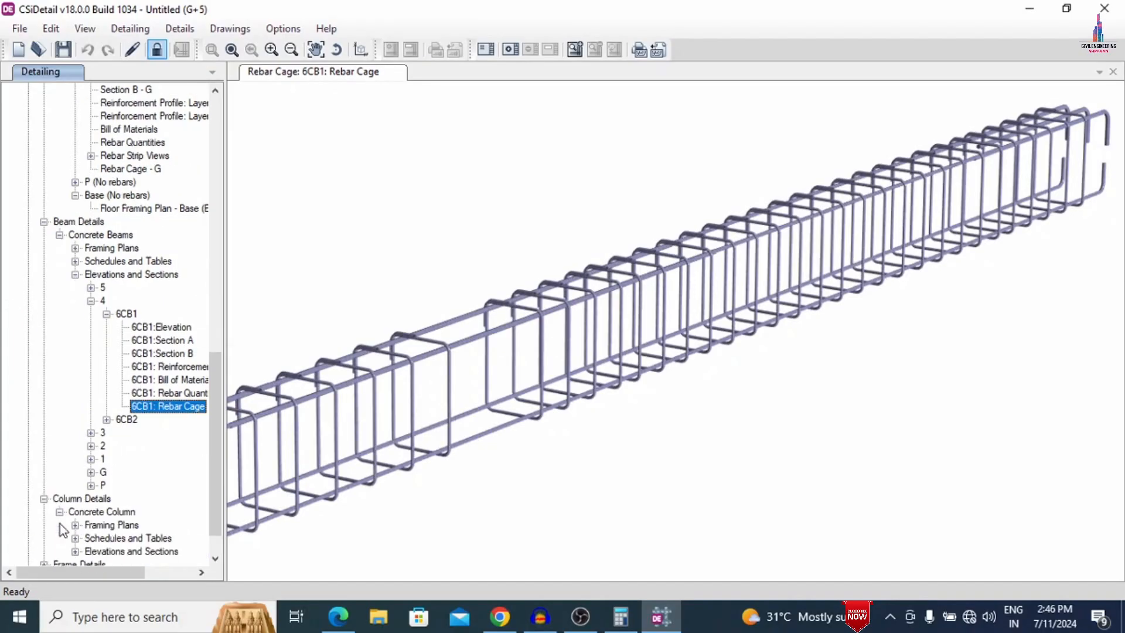
click(75, 552)
click(90, 553)
click(147, 500)
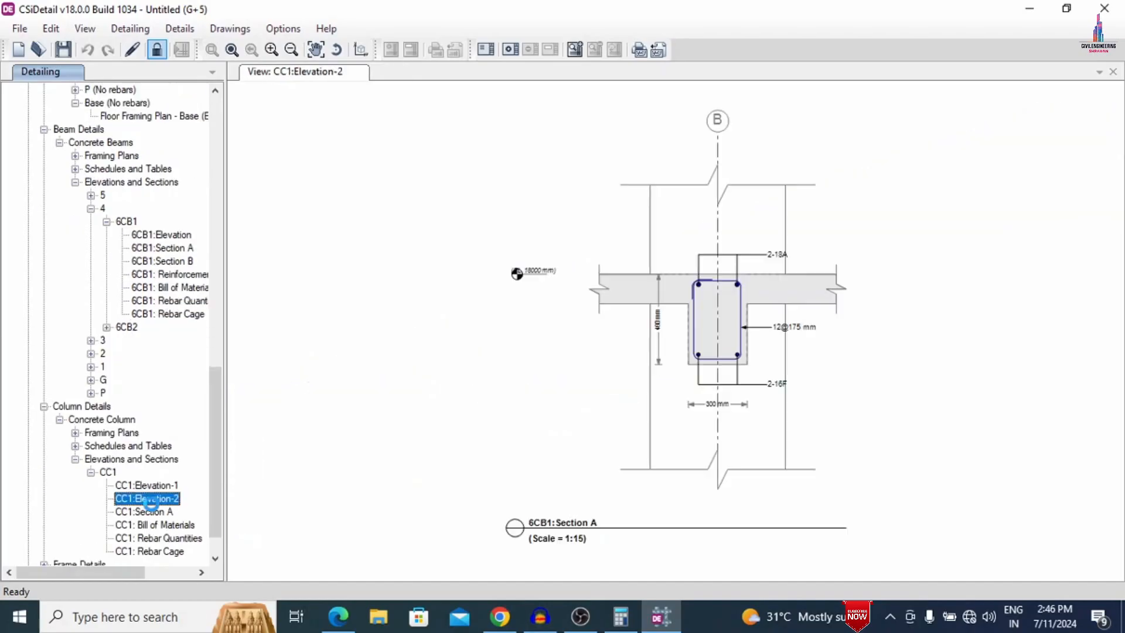
click(146, 513)
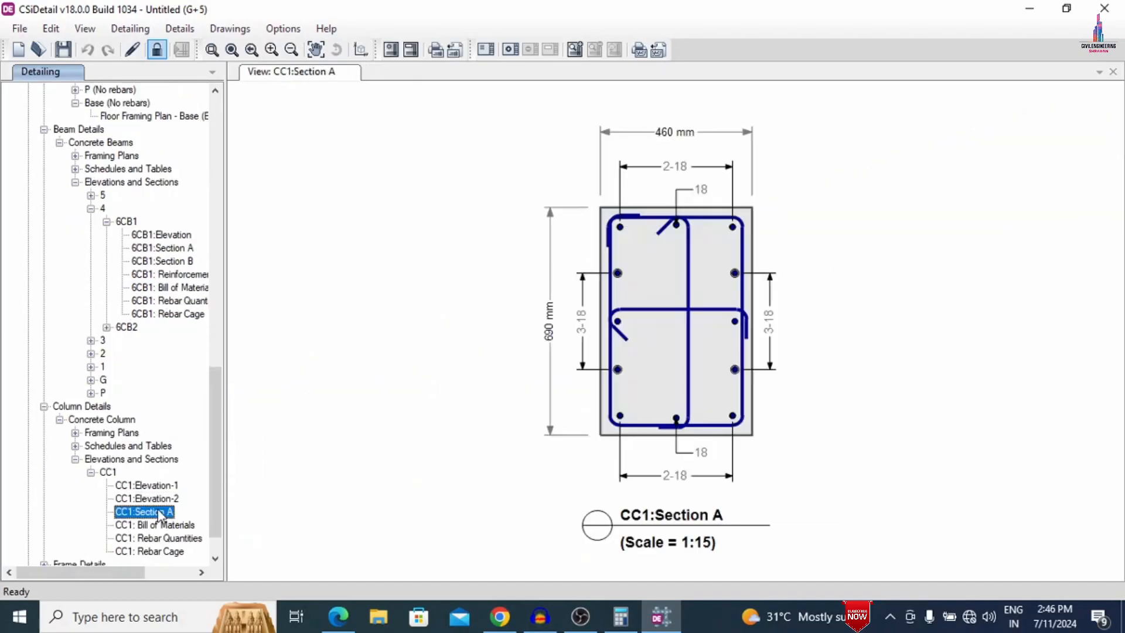
- Inspect the 3D rebar cage of column CC1 up close and from different angles
scroll(164, 482, down, 1)
click(140, 515)
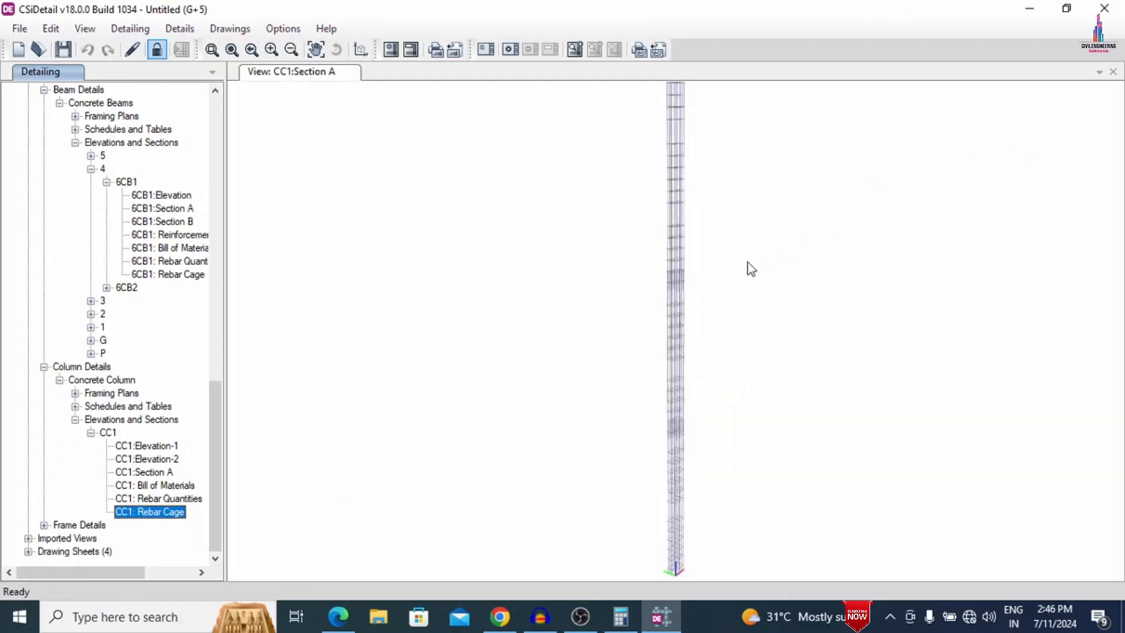
scroll(650, 381, up, 10)
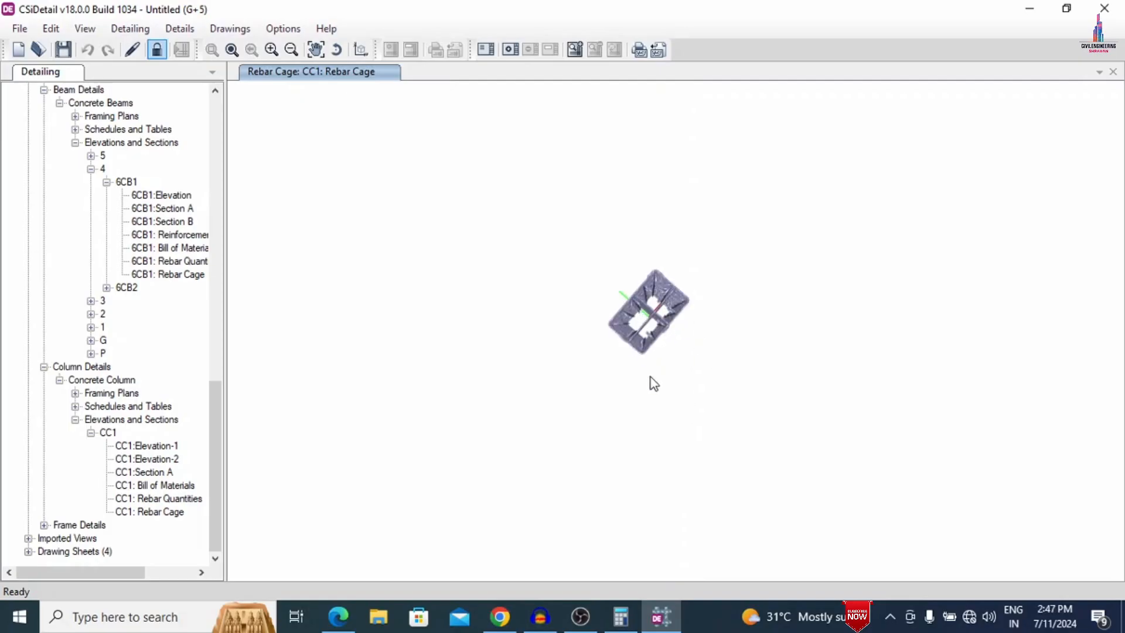
middle_drag(663, 237, 582, 410)
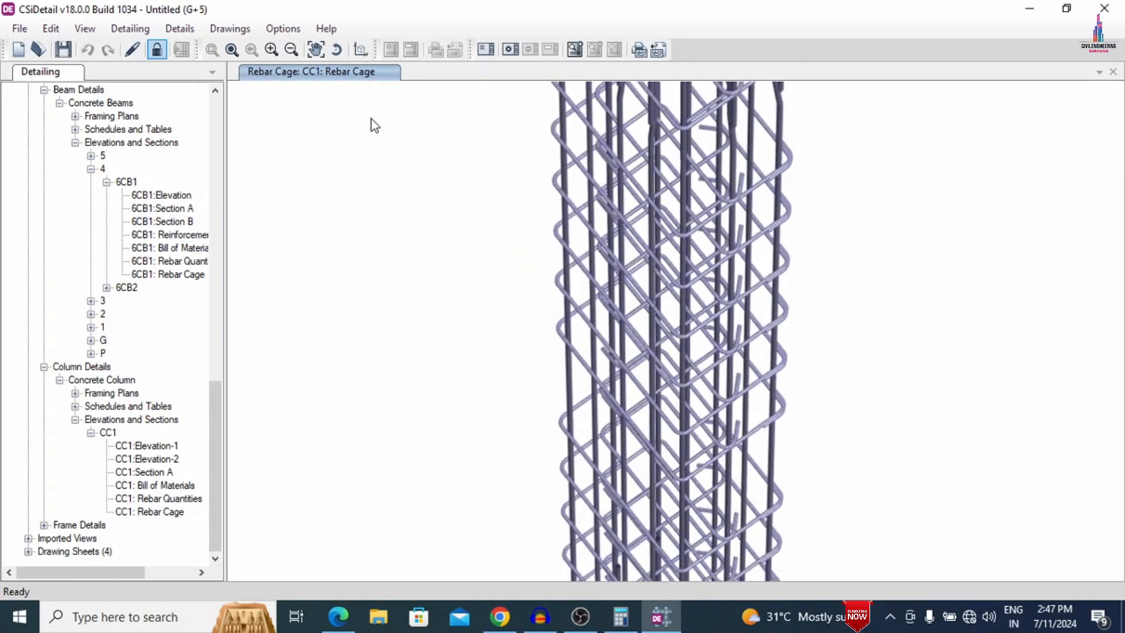
- Show the building in a maximized CSiDetail 3D Viewer with concrete surfaces hidden and beam, column and slab rebars displayed
click(361, 50)
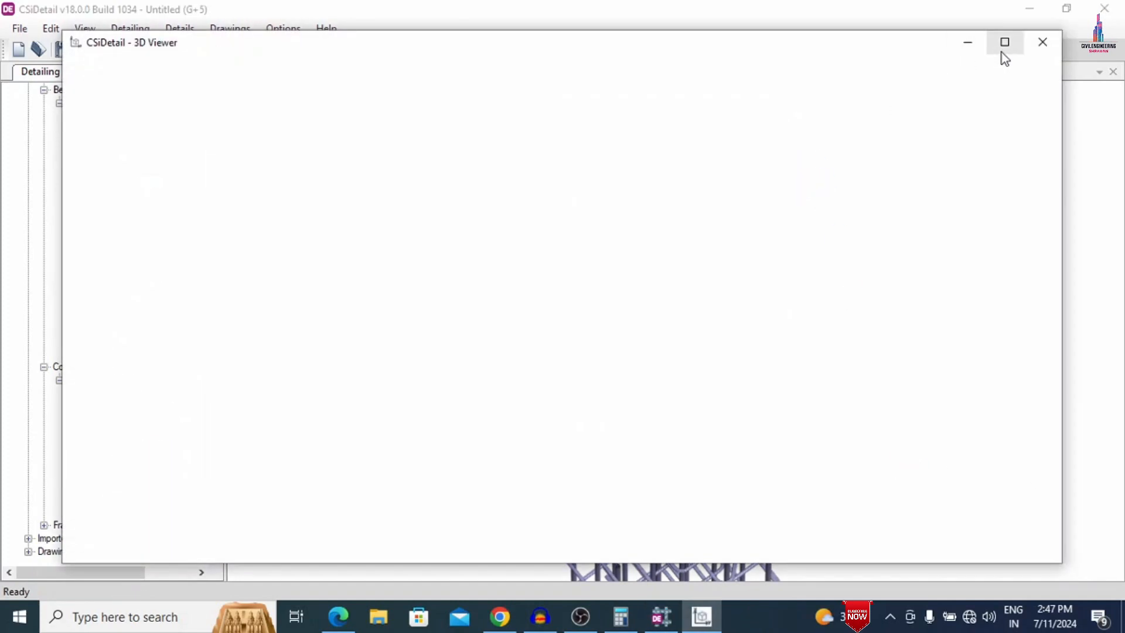
click(1005, 43)
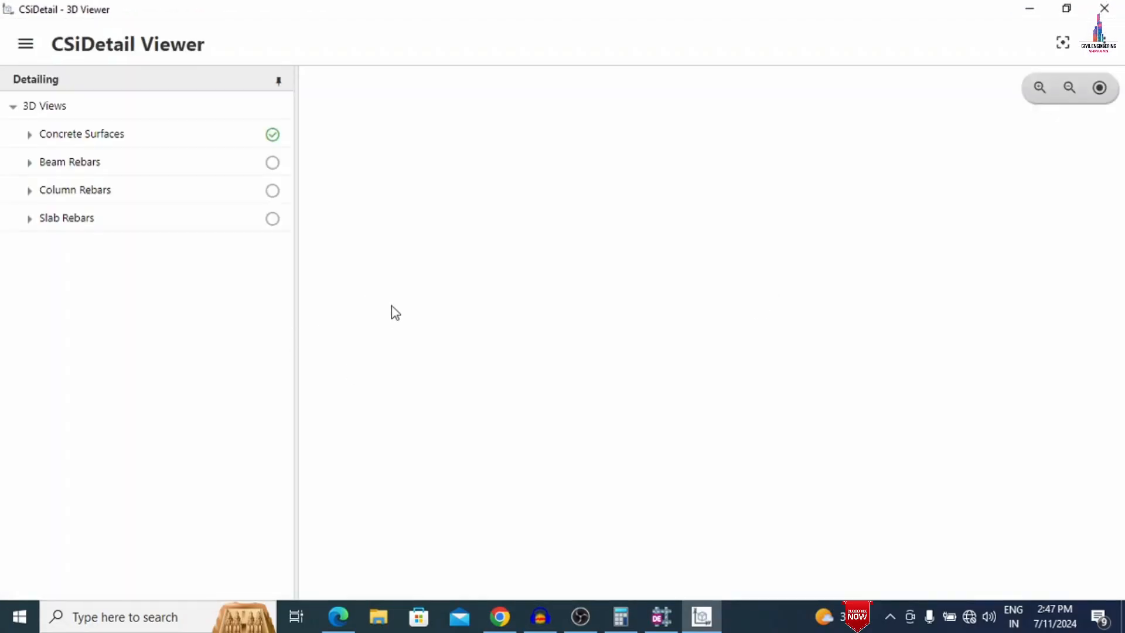
click(273, 135)
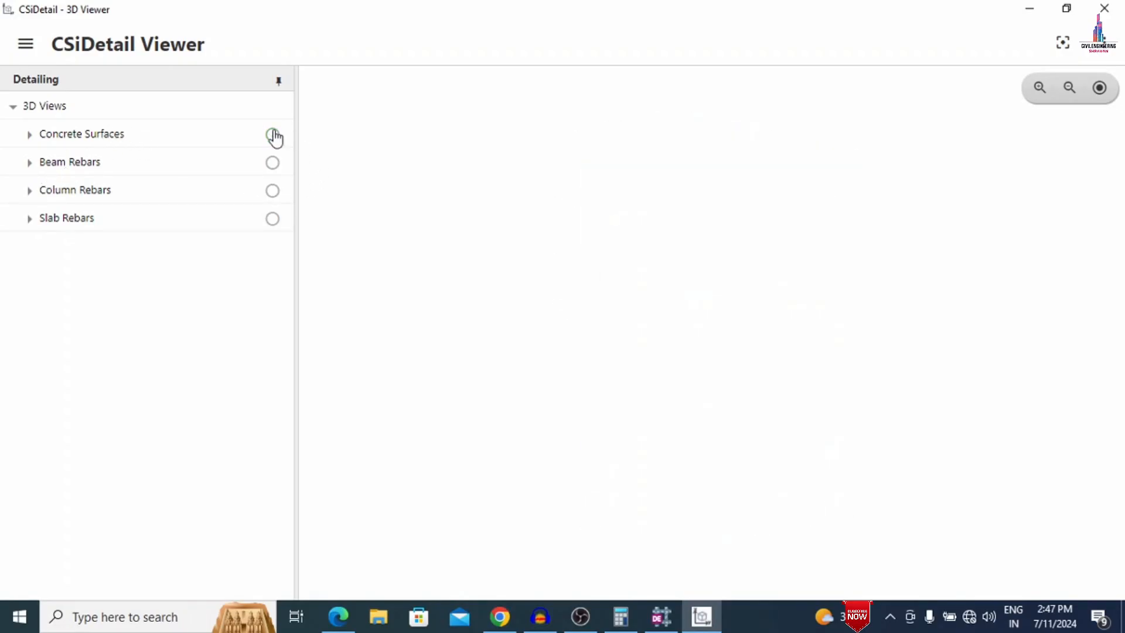
click(273, 163)
click(274, 191)
click(274, 220)
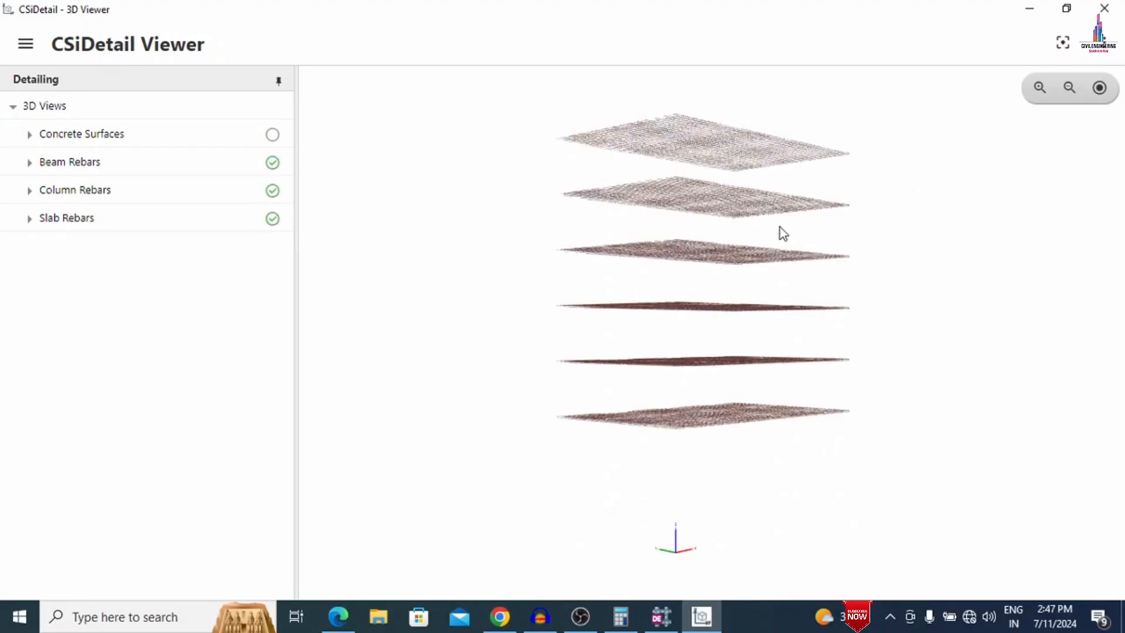
- Inspect the whole building's beam, column and slab reinforcement in 3D from several angles
drag(750, 315, 722, 320)
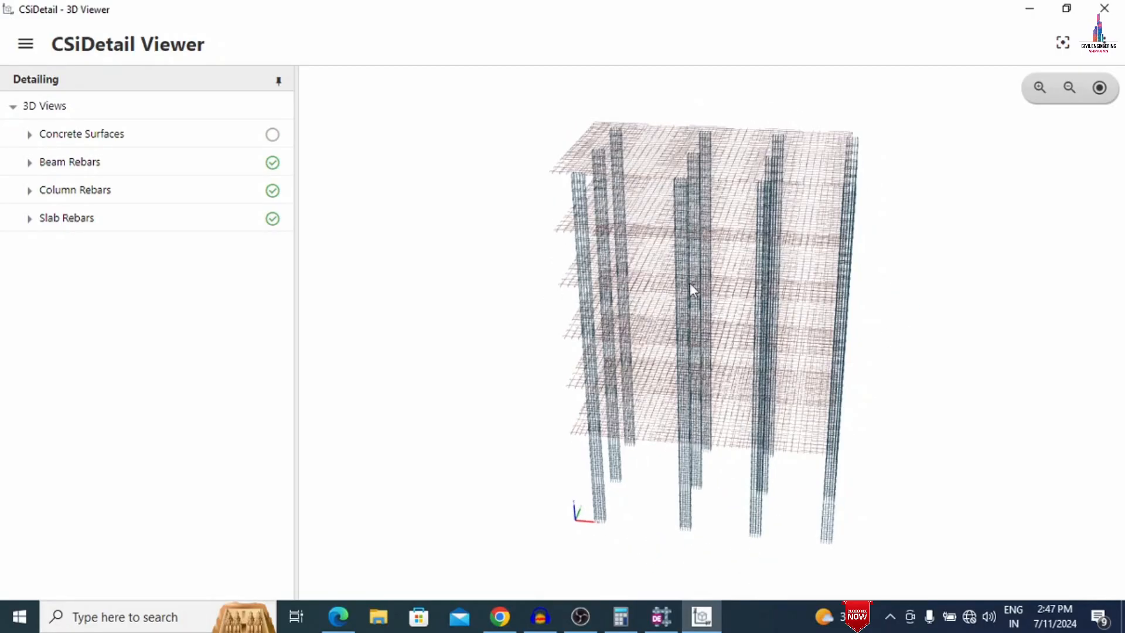
drag(620, 275, 784, 284)
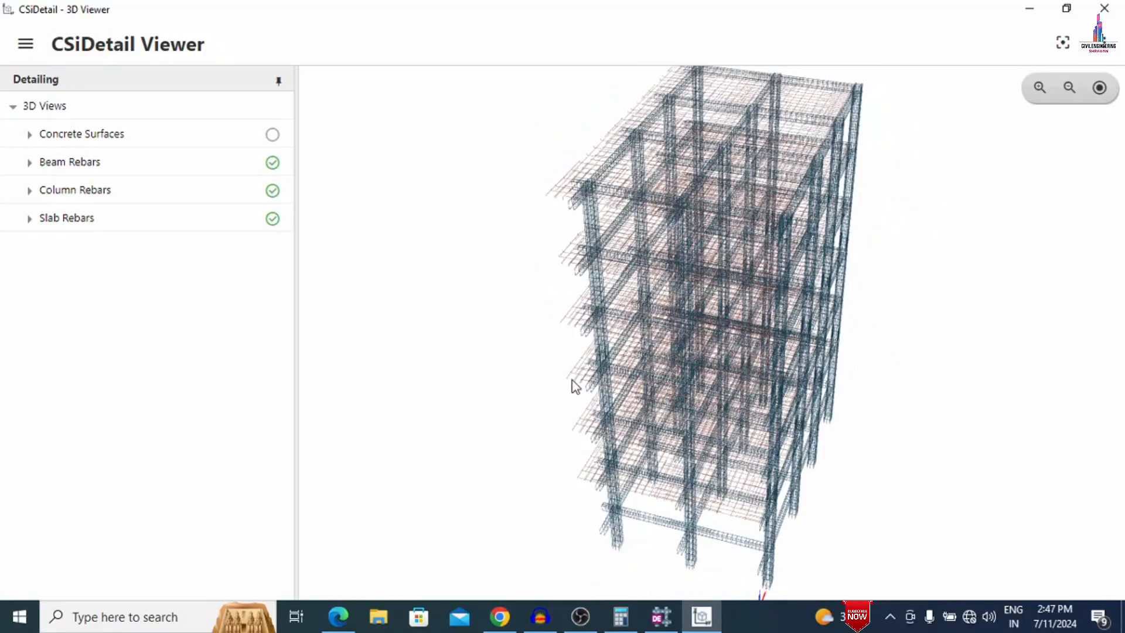
drag(538, 356, 945, 370)
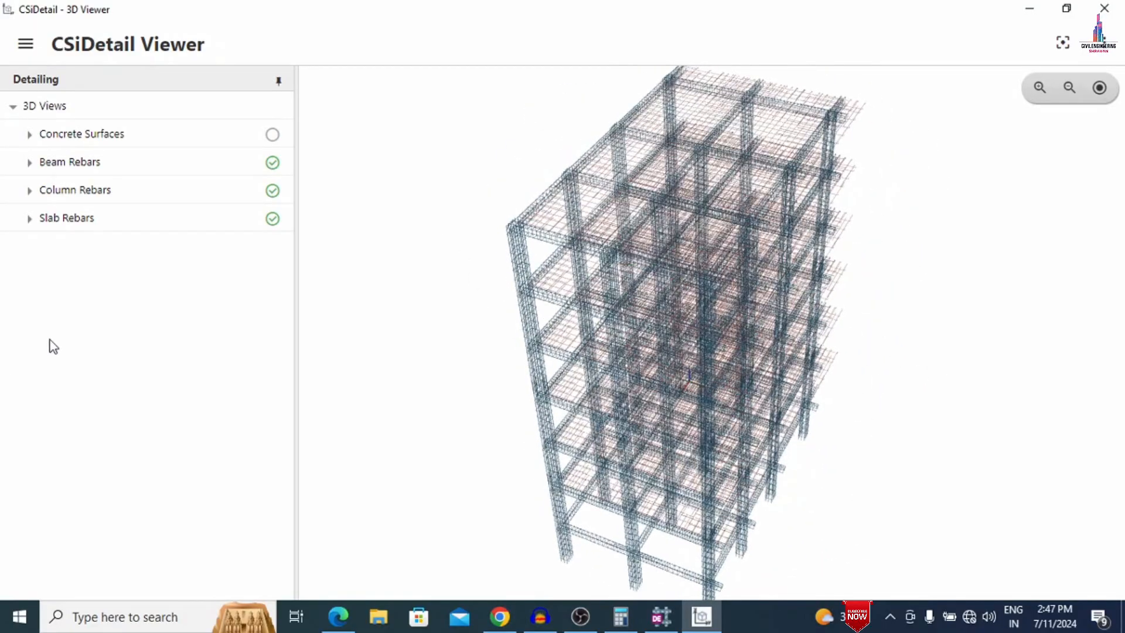